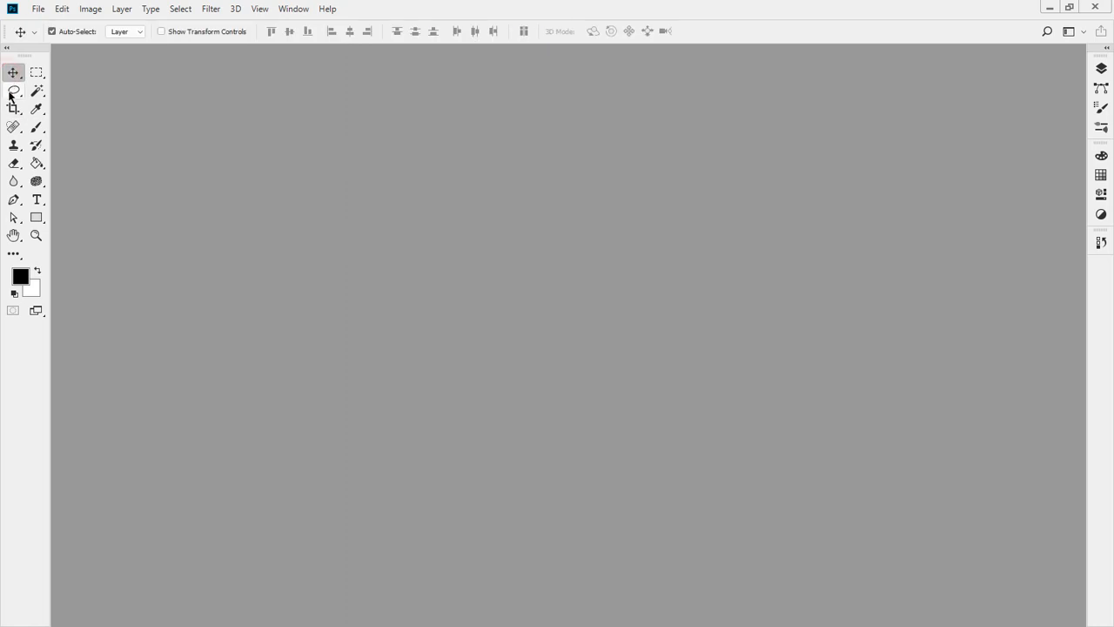
Step: Activate the Lasso tool and look over its tool options
{"action": "left_click", "coordinate": [13, 90]}
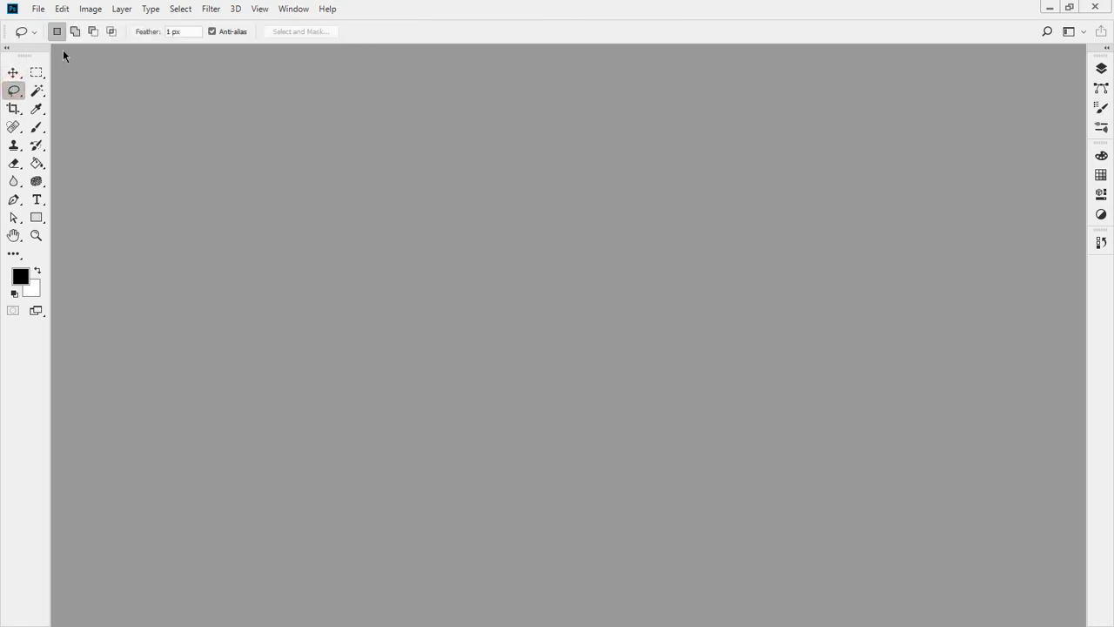
{"action": "mouse_move", "coordinate": [65, 54]}
{"action": "left_mouse_down"}
{"action": "mouse_move", "coordinate": [5, 35]}
{"action": "mouse_move", "coordinate": [209, 16]}
{"action": "mouse_move", "coordinate": [290, 64]}
{"action": "mouse_move", "coordinate": [61, 51]}
{"action": "left_mouse_up"}
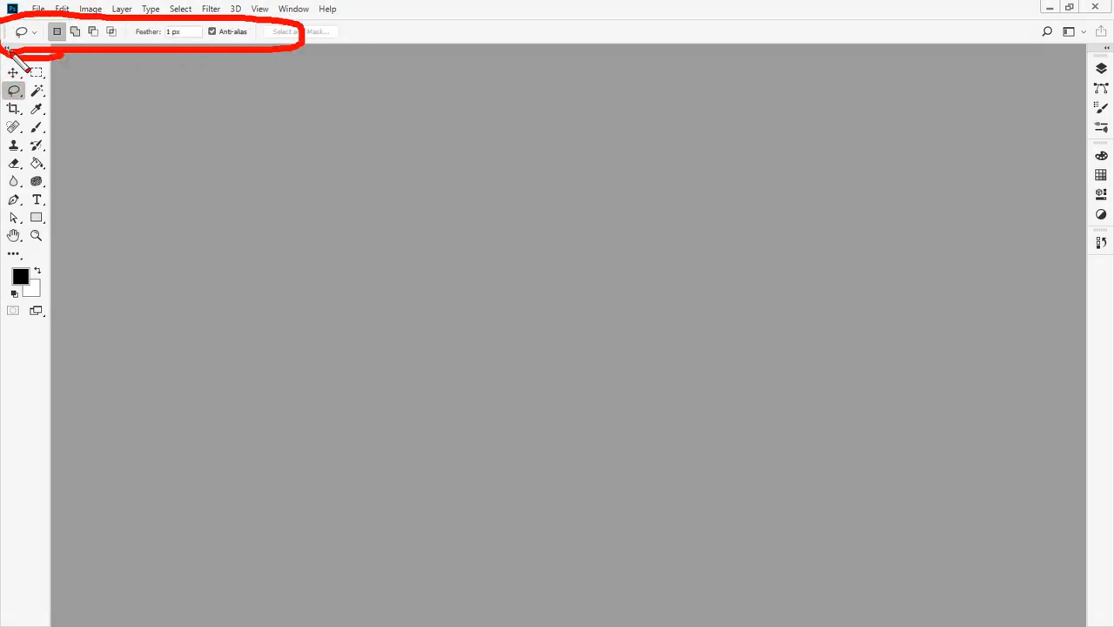
{"action": "mouse_move", "coordinate": [1106, 47]}
{"action": "left_mouse_down"}
{"action": "mouse_move", "coordinate": [1096, 241]}
{"action": "mouse_move", "coordinate": [1107, 53]}
{"action": "left_mouse_up"}
Step: View the collapsed Layers, Paths, Brushes, Color, Properties, Adjustments and History panels one after another
{"action": "left_click", "coordinate": [1102, 68]}
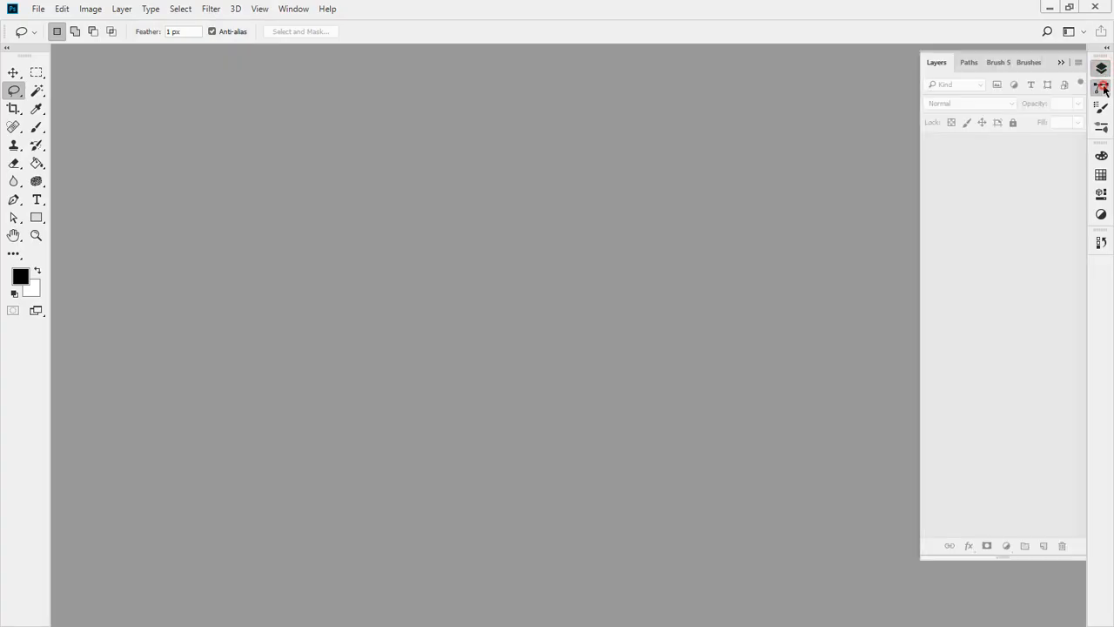
{"action": "left_click", "coordinate": [1101, 88]}
{"action": "left_click", "coordinate": [1101, 126]}
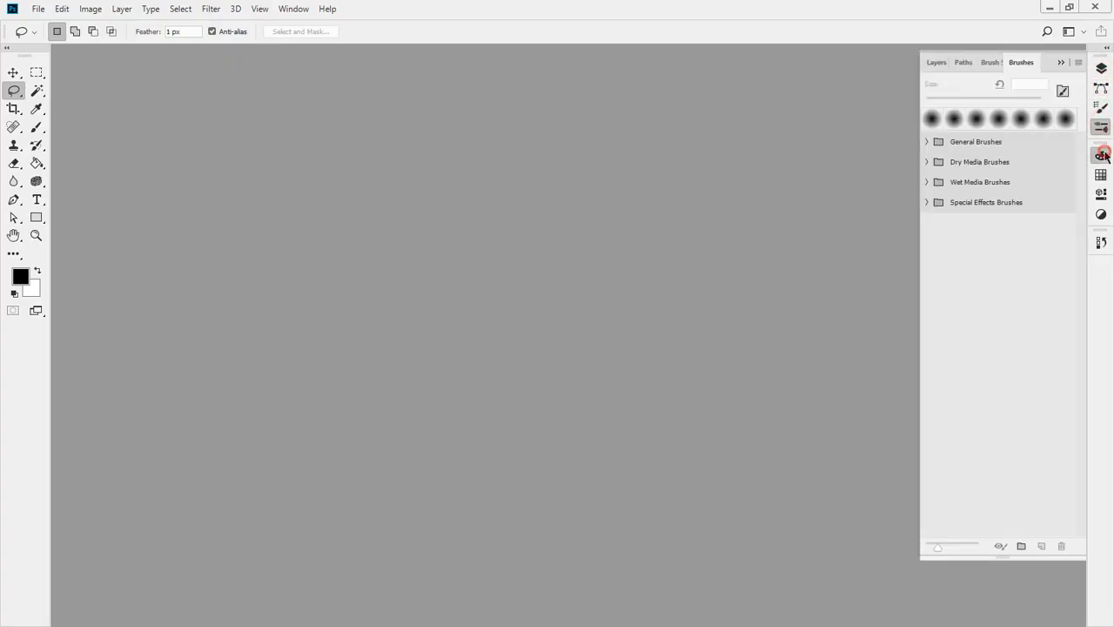
{"action": "left_click", "coordinate": [1101, 155]}
{"action": "left_click", "coordinate": [1101, 193]}
{"action": "left_click", "coordinate": [1101, 216]}
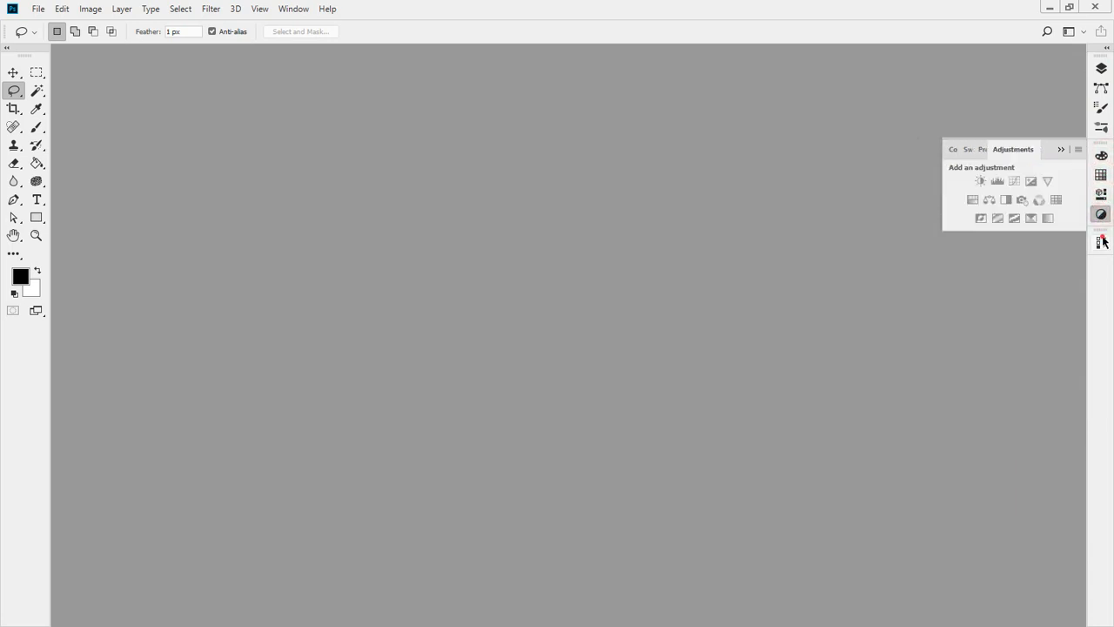
{"action": "left_click", "coordinate": [1102, 242]}
{"action": "left_click", "coordinate": [1102, 67]}
Step: Float the Layers panel group, dock it as its own column, and restack the Color and History groups beneath it
{"action": "left_click_drag", "start_coordinate": [1101, 65], "coordinate": [896, 87]}
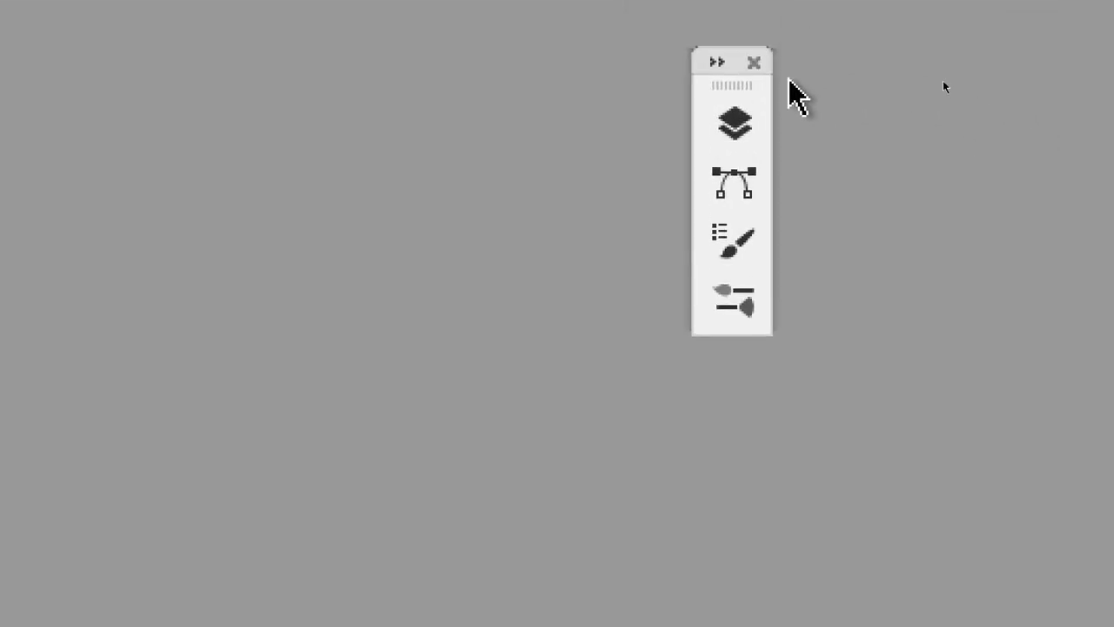
{"action": "left_click_drag", "start_coordinate": [723, 111], "coordinate": [1077, 113]}
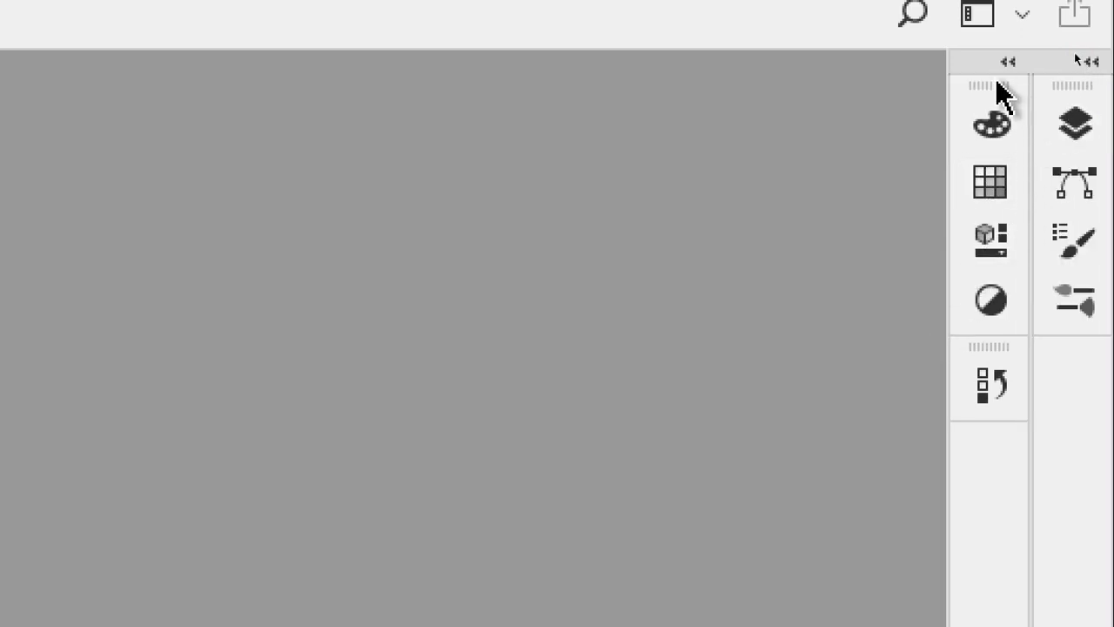
{"action": "left_click_drag", "start_coordinate": [998, 84], "coordinate": [1088, 359]}
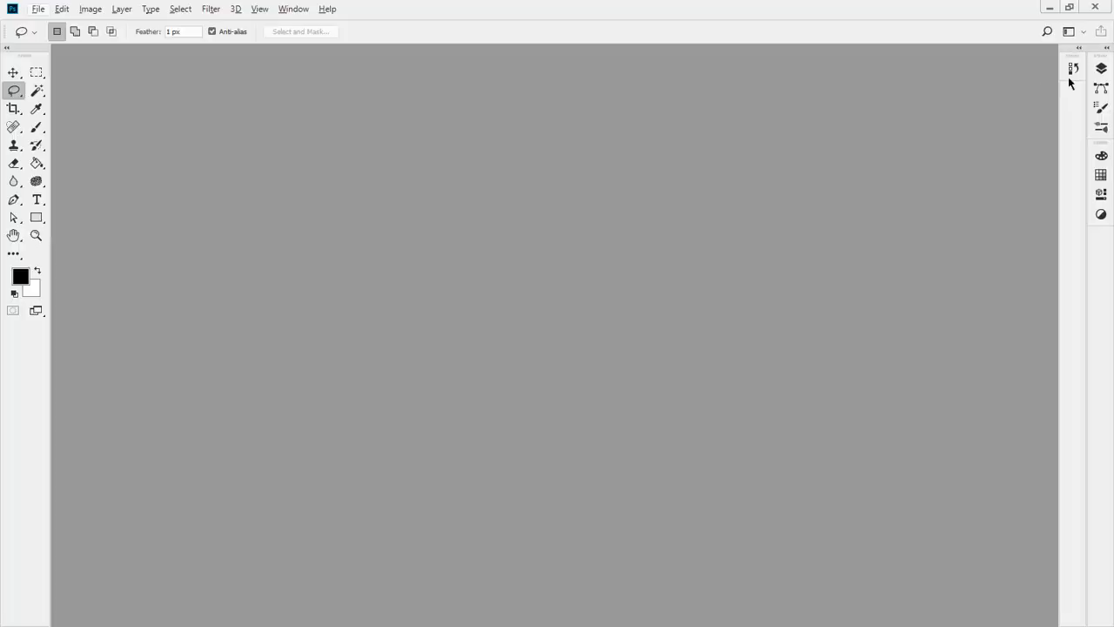
{"action": "left_click_drag", "start_coordinate": [1073, 55], "coordinate": [1099, 234]}
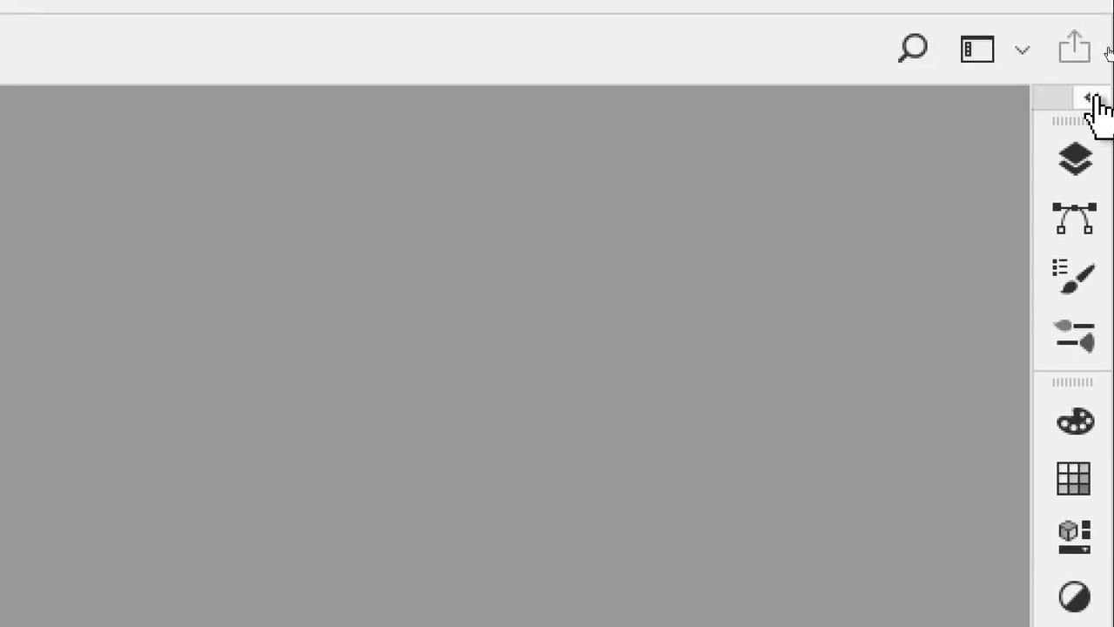
Step: Try the docked panels collapsed and expanded, leaving the Layers, Adjustments and History groups fully expanded
{"action": "left_click", "coordinate": [1094, 98]}
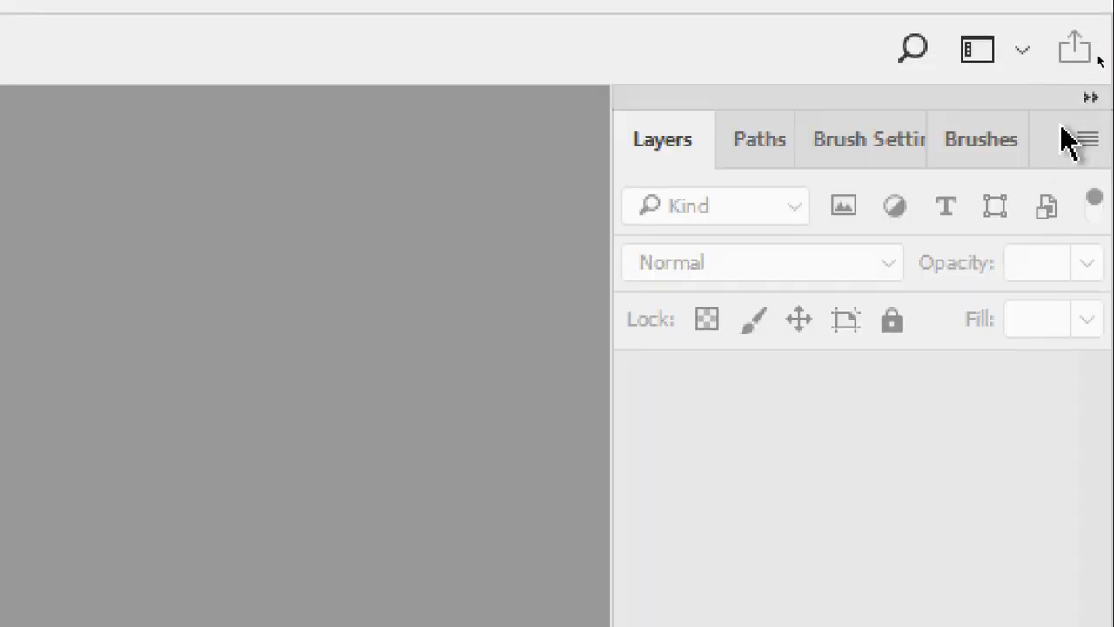
{"action": "left_click", "coordinate": [1090, 98]}
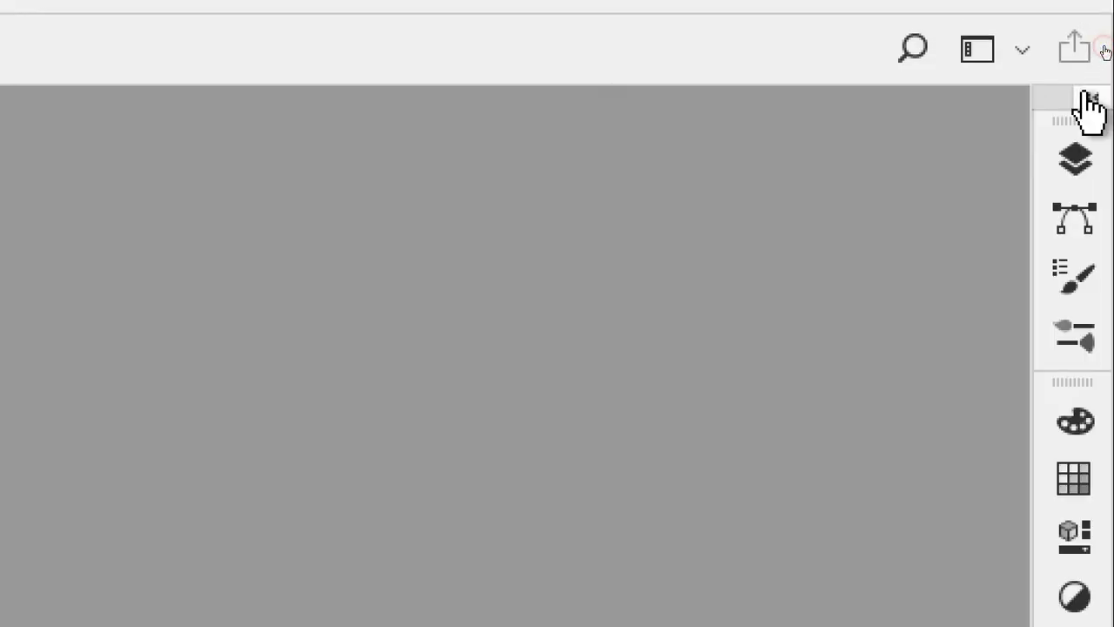
{"action": "left_click", "coordinate": [1077, 173]}
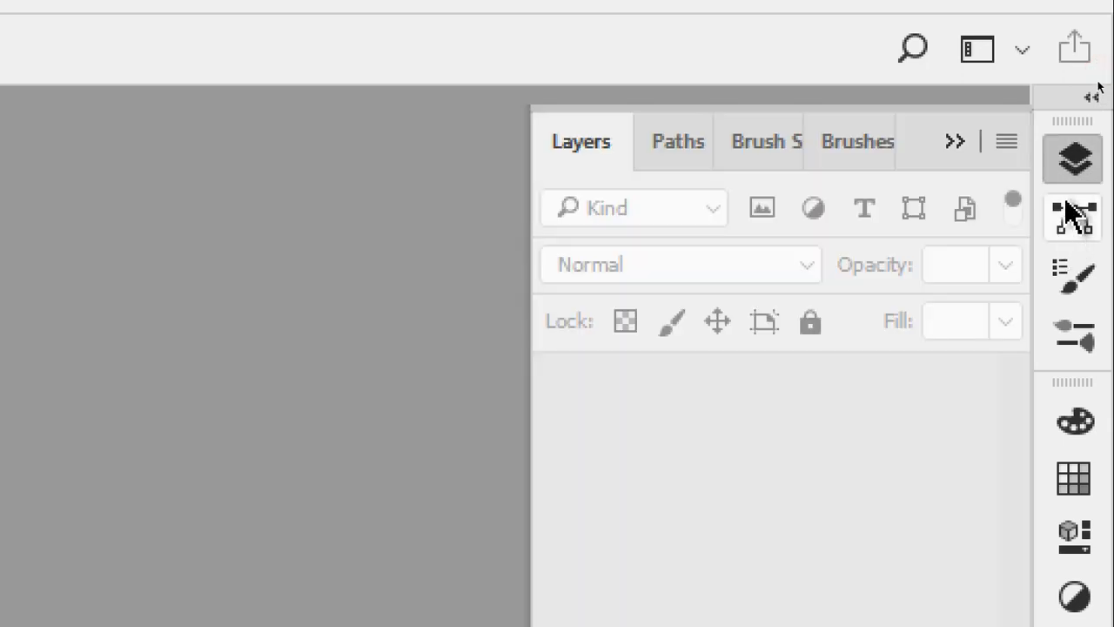
{"action": "left_click", "coordinate": [1076, 215]}
{"action": "left_click", "coordinate": [1075, 170]}
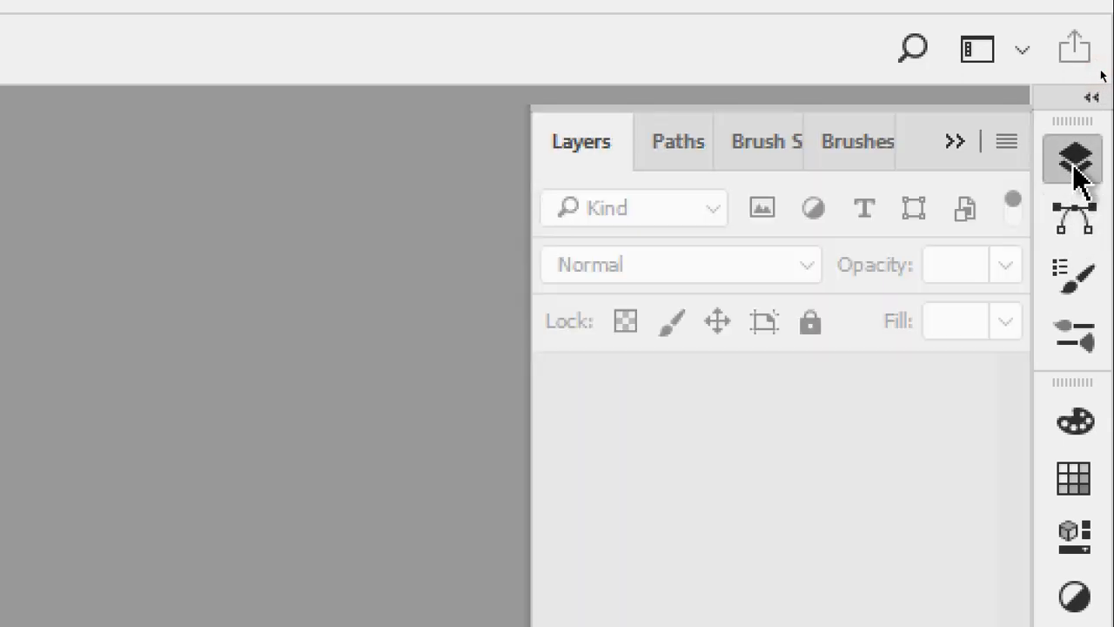
{"action": "left_click", "coordinate": [1074, 170]}
{"action": "left_click", "coordinate": [1088, 98]}
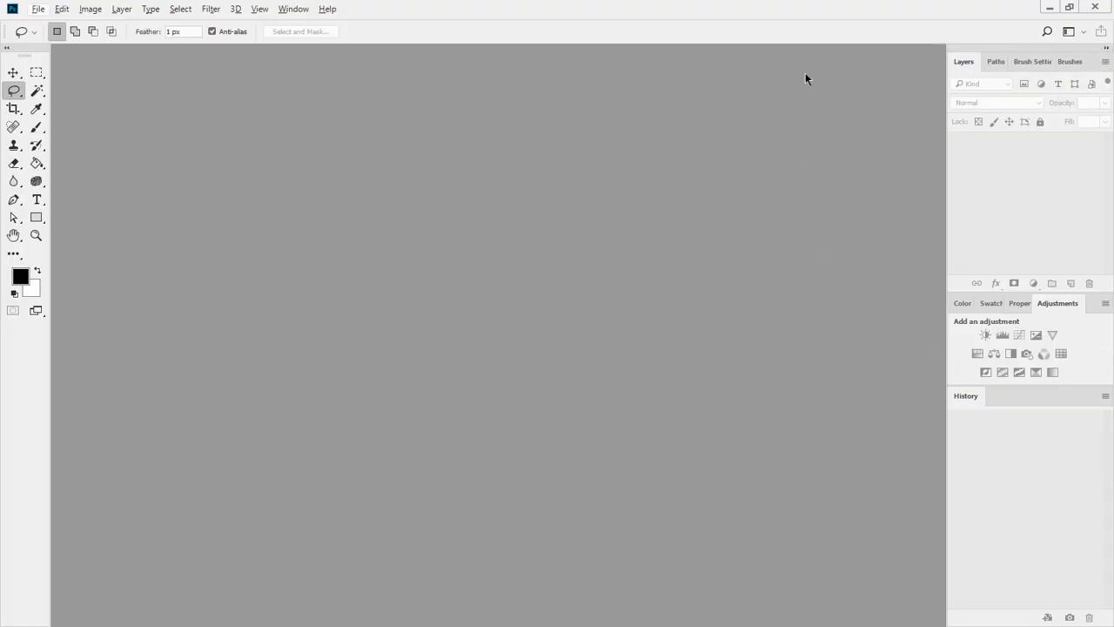
Step: Switch to the browser, copy the pencil portrait image from the café post, and return to Photoshop
{"action": "left_click_drag", "start_coordinate": [0, 155], "coordinate": [534, 114]}
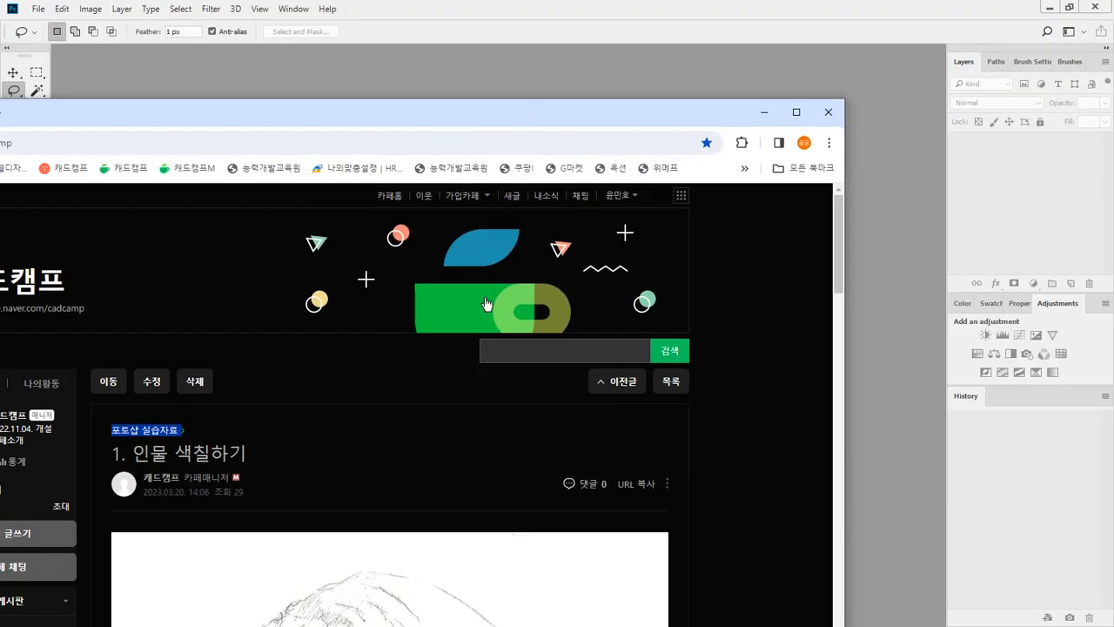
{"action": "scroll", "coordinate": [471, 301], "scroll_direction": "down", "scroll_amount": 3}
{"action": "right_click", "coordinate": [365, 279]}
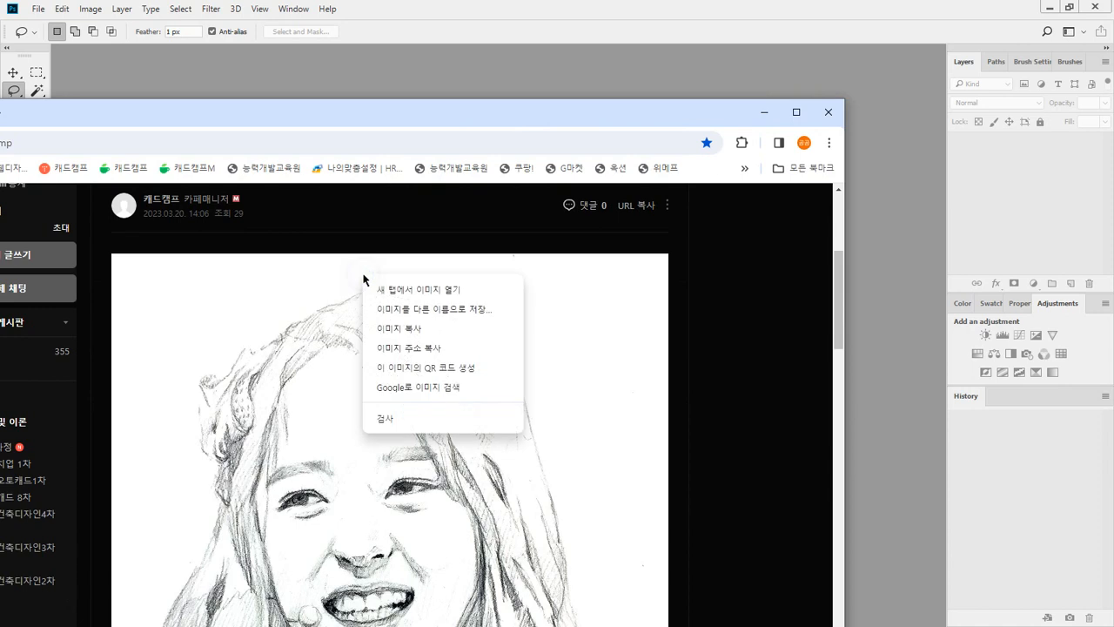
{"action": "left_click", "coordinate": [408, 329]}
{"action": "left_click", "coordinate": [423, 6]}
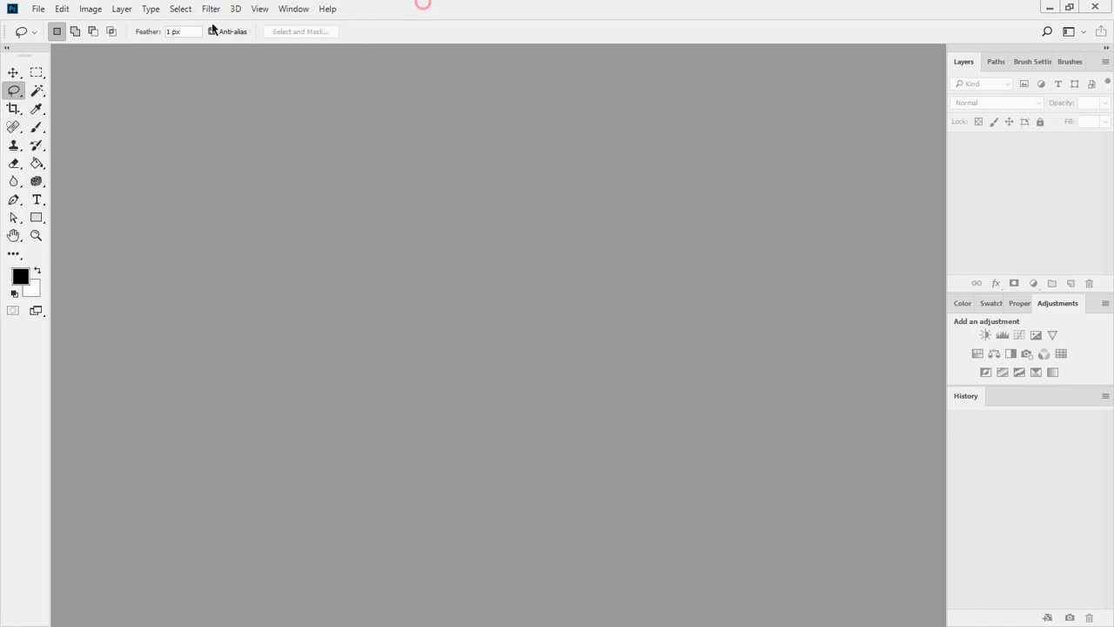
Step: Create a 1600 x 1999 pixel document from the Clipboard preset and paste the portrait sketch into it
{"action": "left_click", "coordinate": [39, 10]}
{"action": "left_click", "coordinate": [48, 24]}
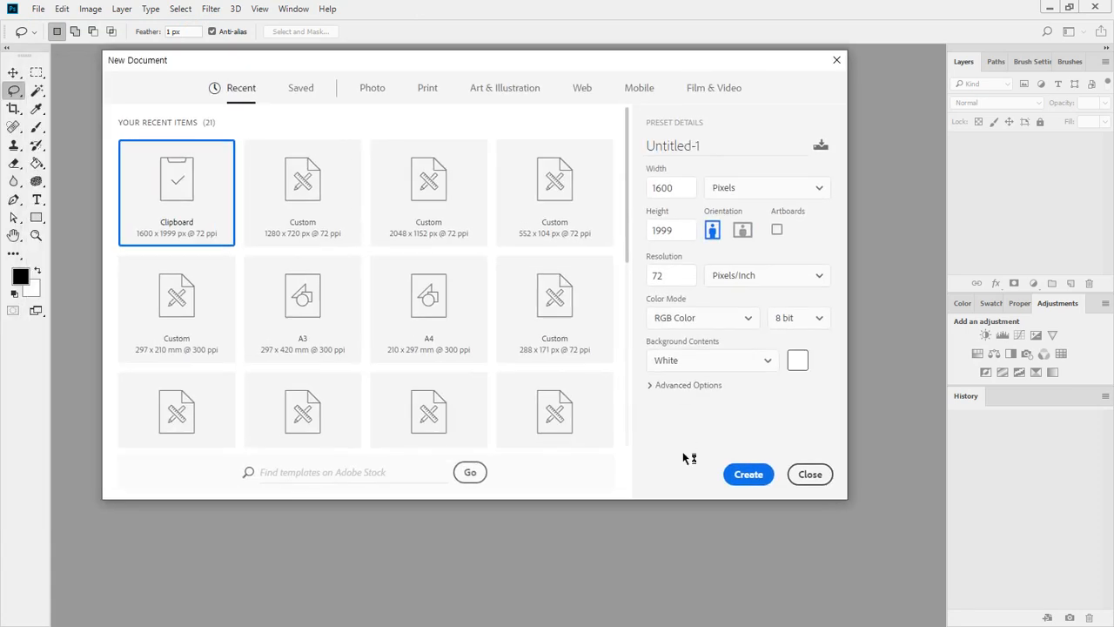
{"action": "left_click", "coordinate": [749, 474]}
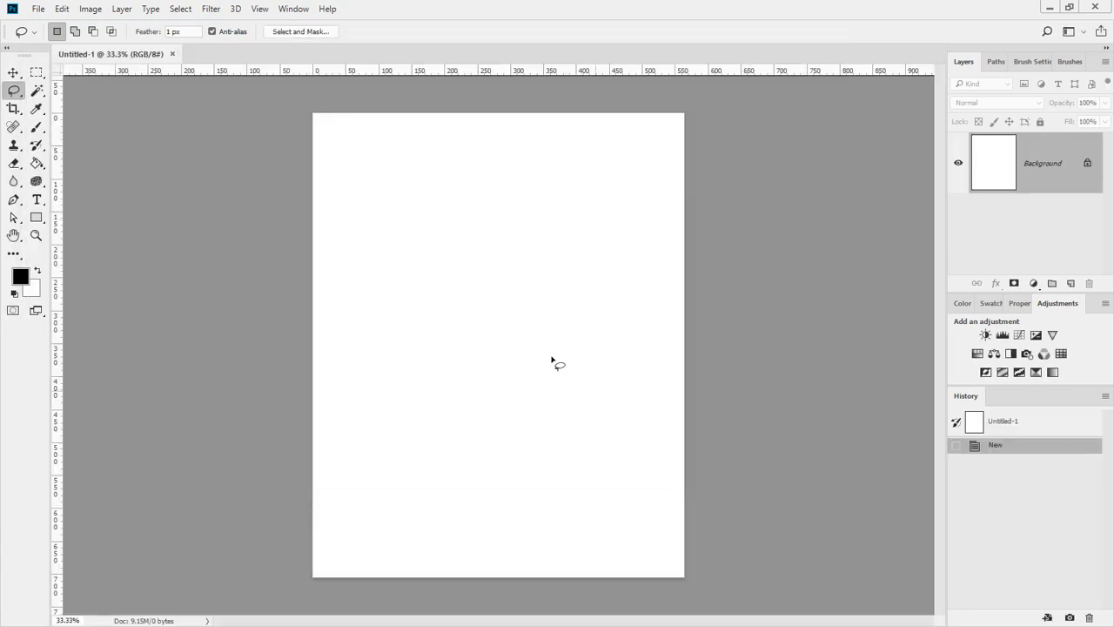
{"action": "left_click", "coordinate": [64, 10]}
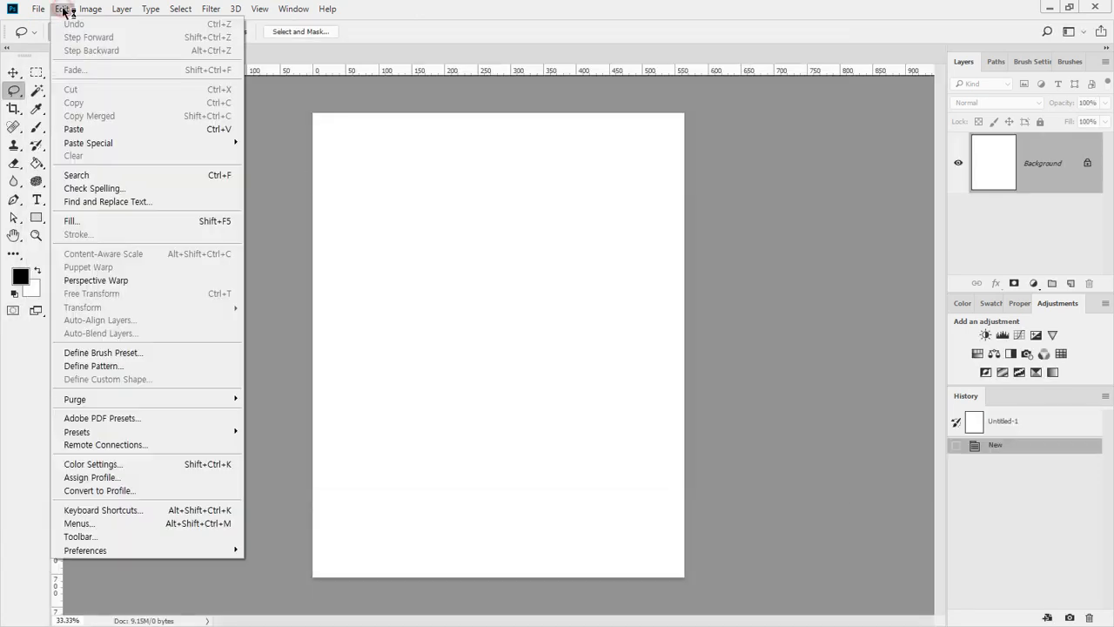
{"action": "left_click", "coordinate": [75, 130]}
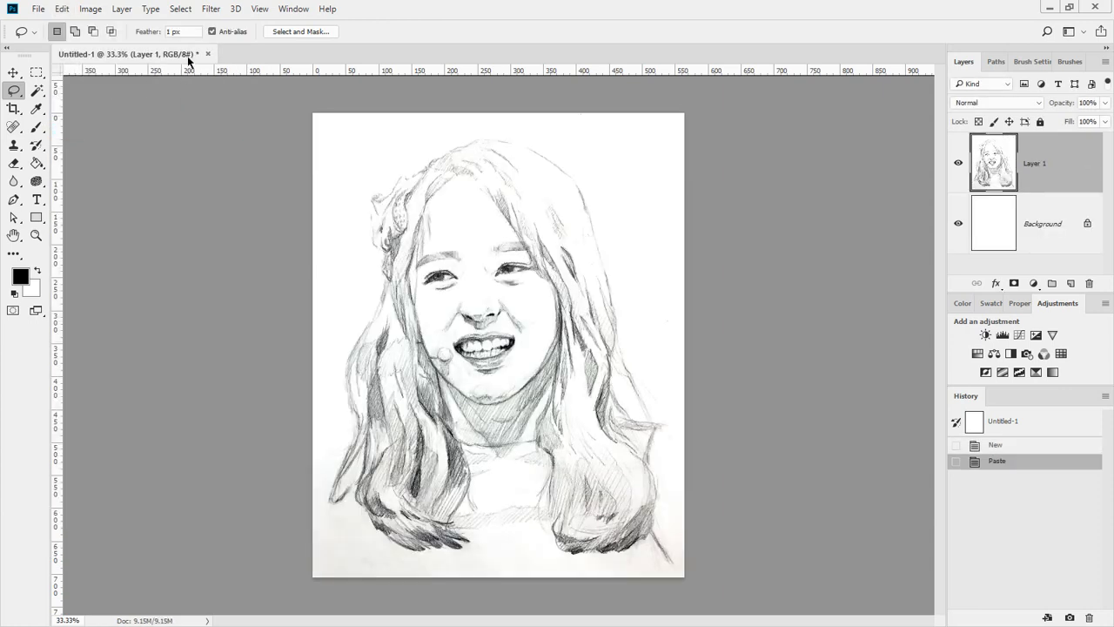
Step: Close the untitled portrait document without saving it
{"action": "key", "text": "ctrl+w"}
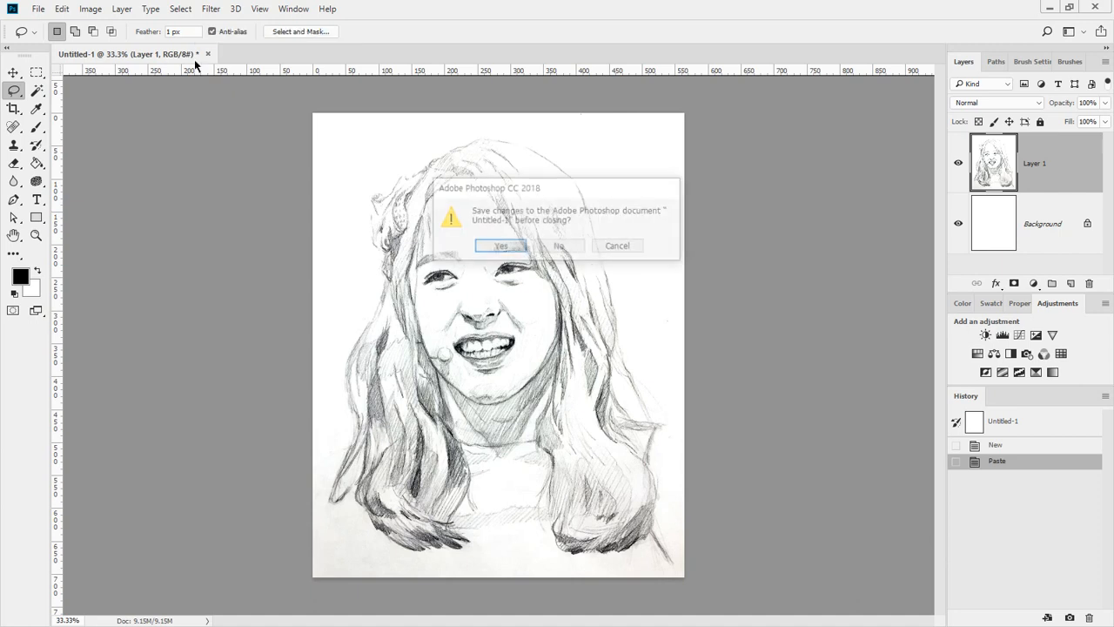
{"action": "key", "text": "n"}
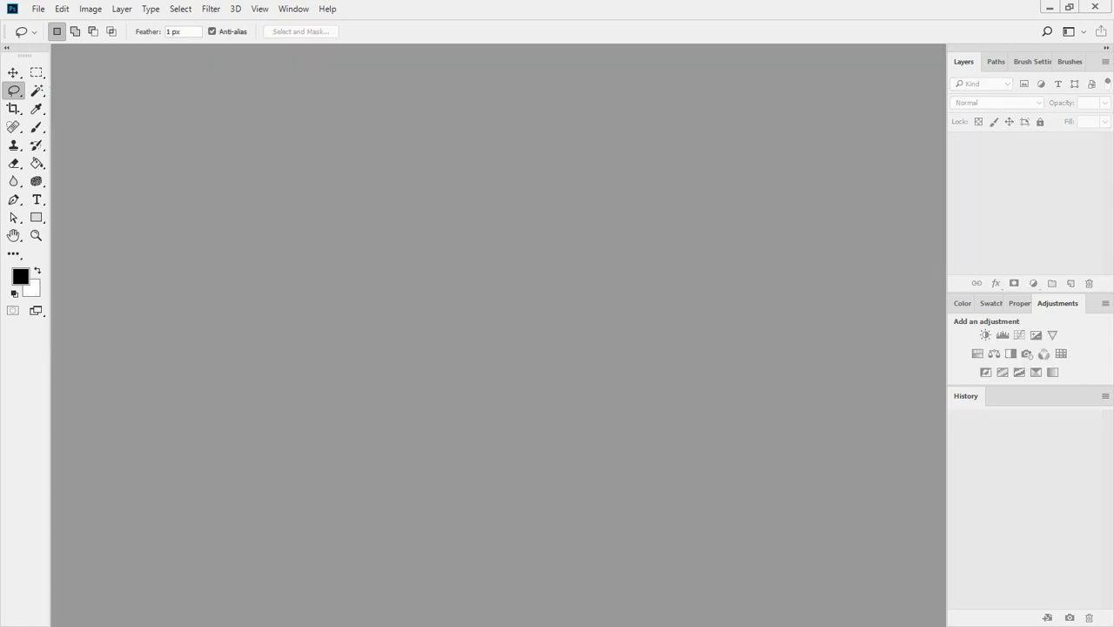
Step: Copy the pencil portrait image from the browser page again and return to Photoshop
{"action": "key", "text": "alt+Tab"}
{"action": "right_click", "coordinate": [417, 302]}
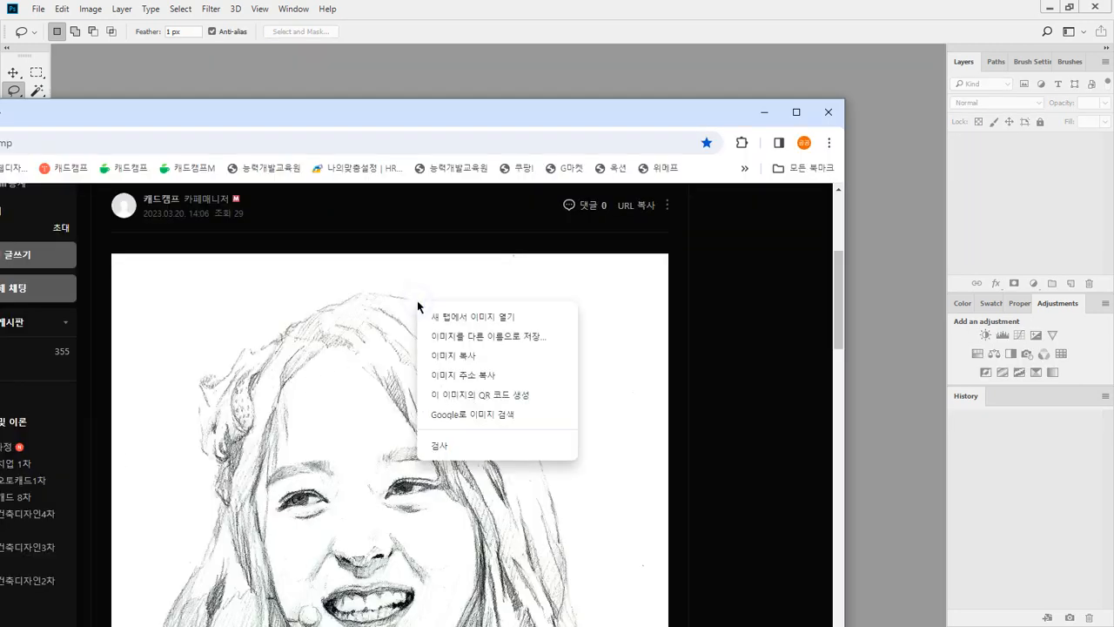
{"action": "left_click", "coordinate": [463, 359]}
{"action": "left_click", "coordinate": [423, 43]}
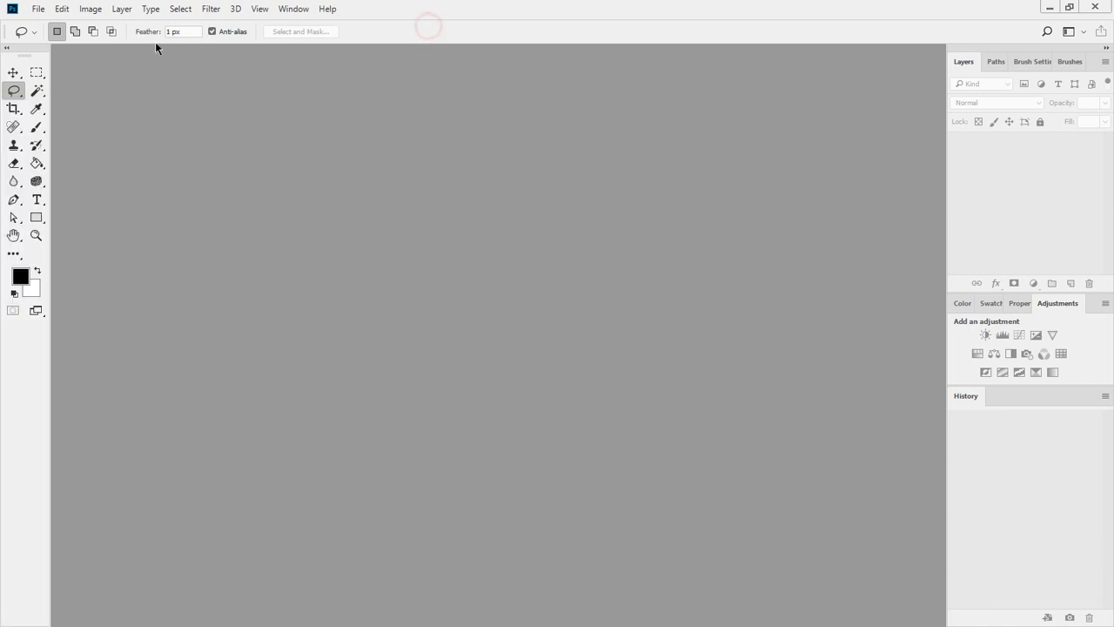
Step: Create a new white RGB document at the clipboard size of 1600 x 1999 pixels, 72 ppi, and paste the copied portrait
{"action": "left_click", "coordinate": [46, 15]}
{"action": "left_click", "coordinate": [39, 28]}
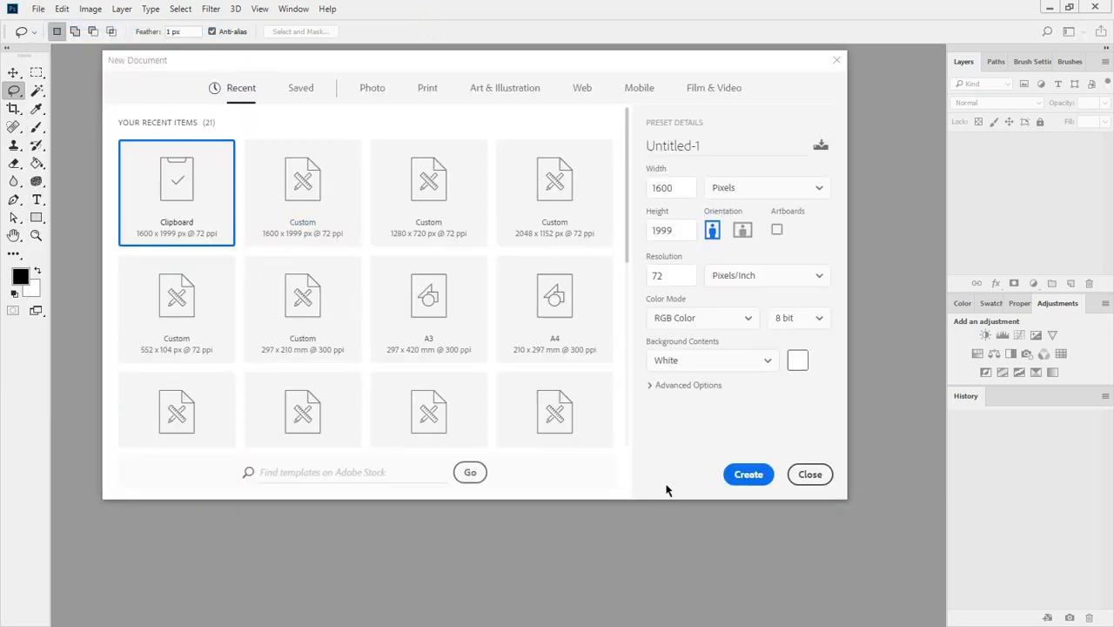
{"action": "left_click", "coordinate": [747, 475]}
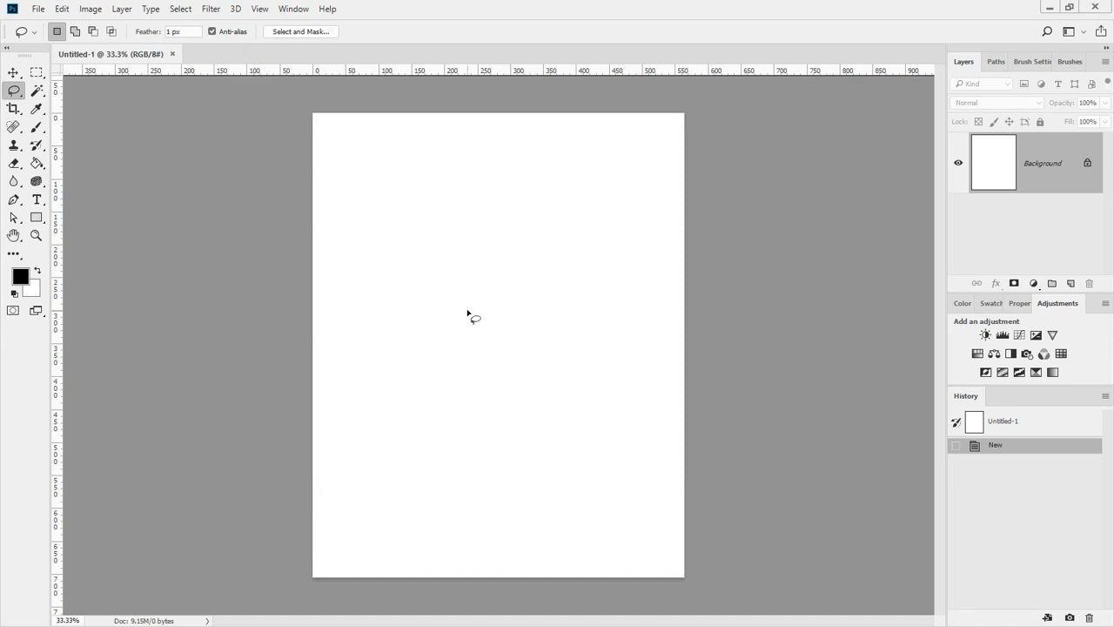
{"action": "key", "text": "ctrl+v"}
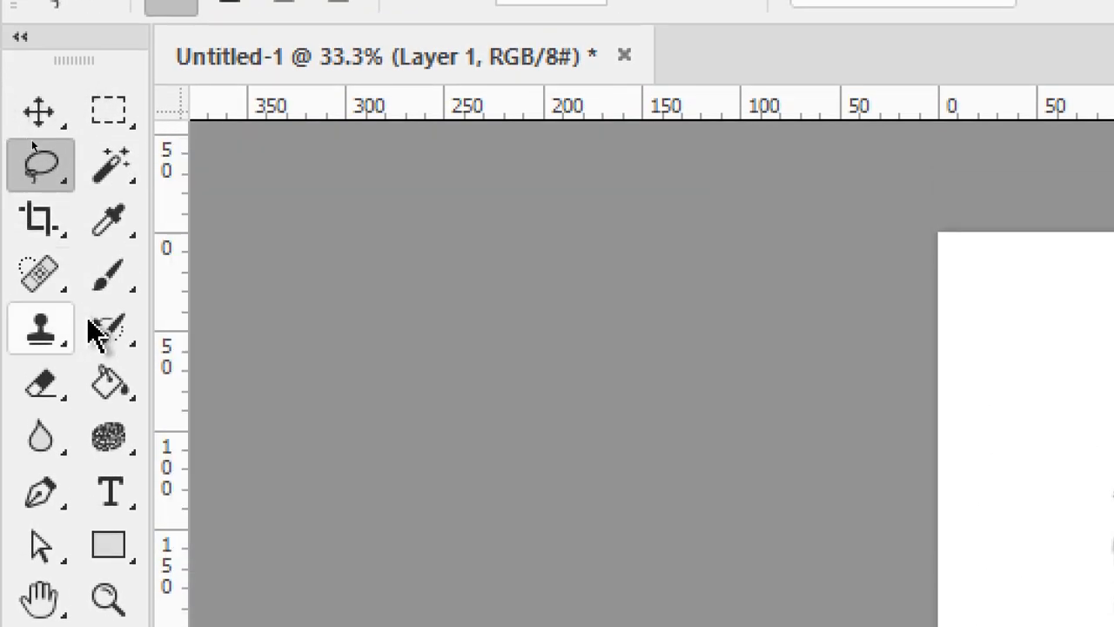
Step: Activate the Brush tool, view the tools grouped with it, and switch to the Move tool and back to the Brush
{"action": "left_click", "coordinate": [122, 291]}
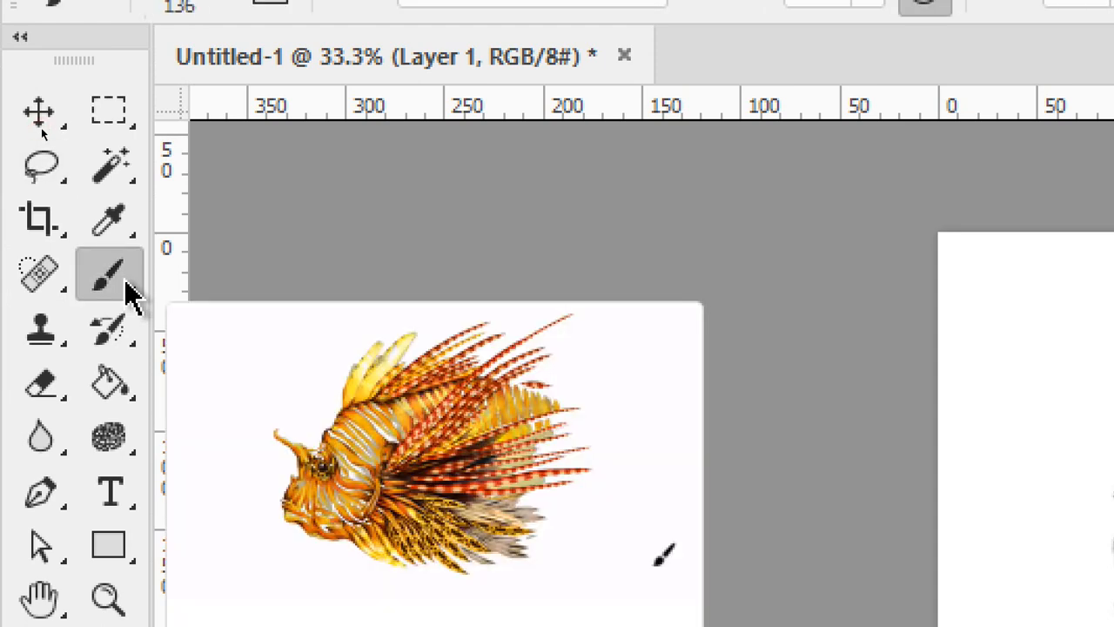
{"action": "right_click", "coordinate": [120, 293]}
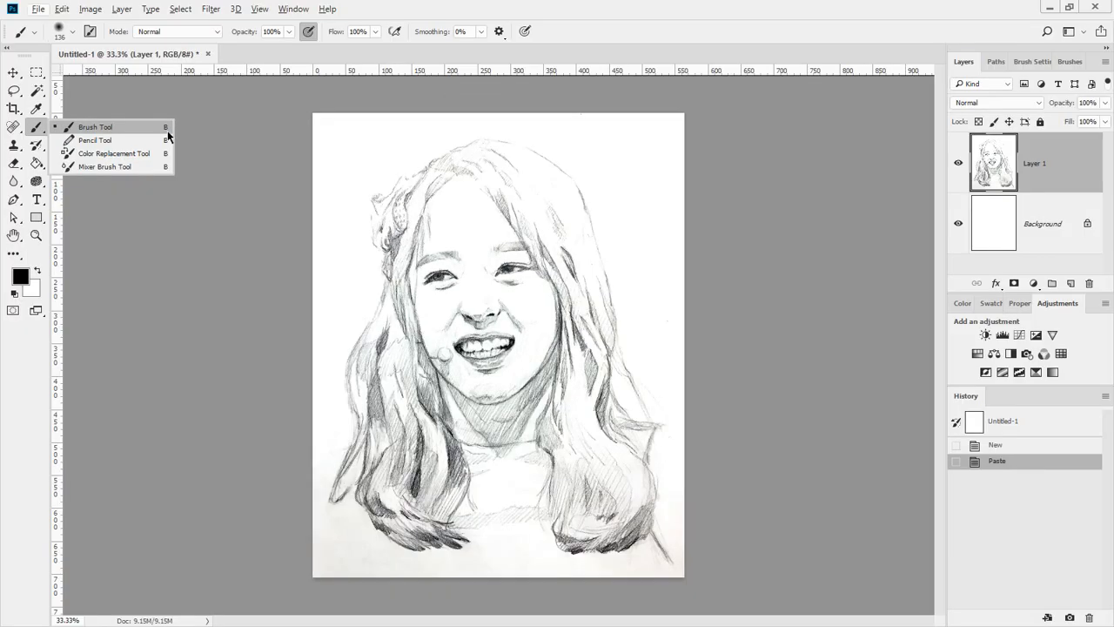
{"action": "left_click", "coordinate": [503, 287]}
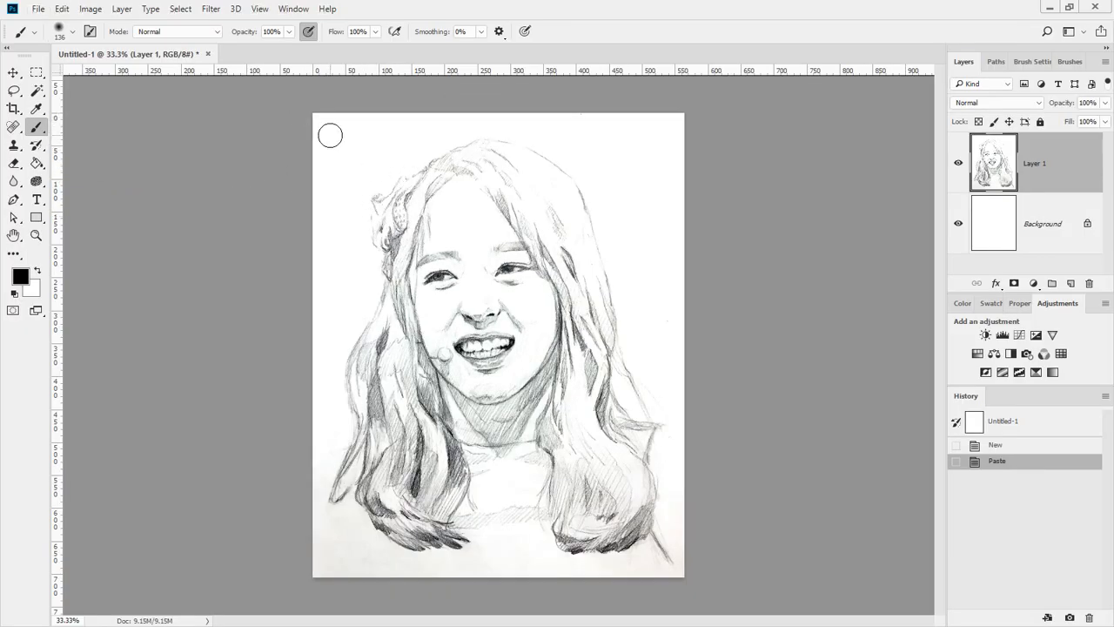
{"action": "key", "text": "v"}
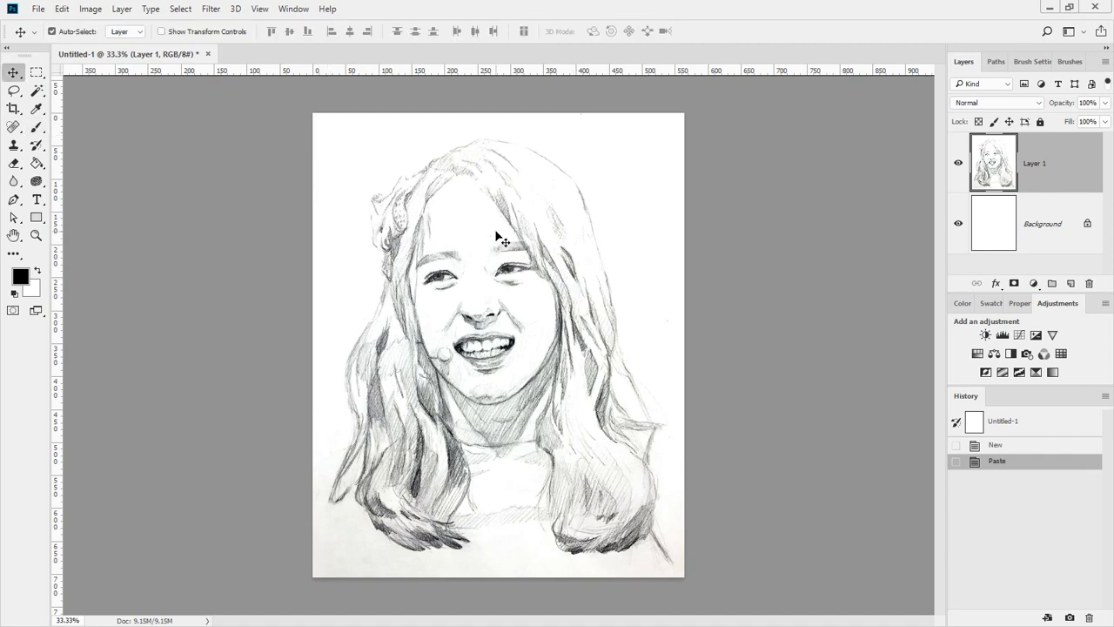
{"action": "key", "text": "b"}
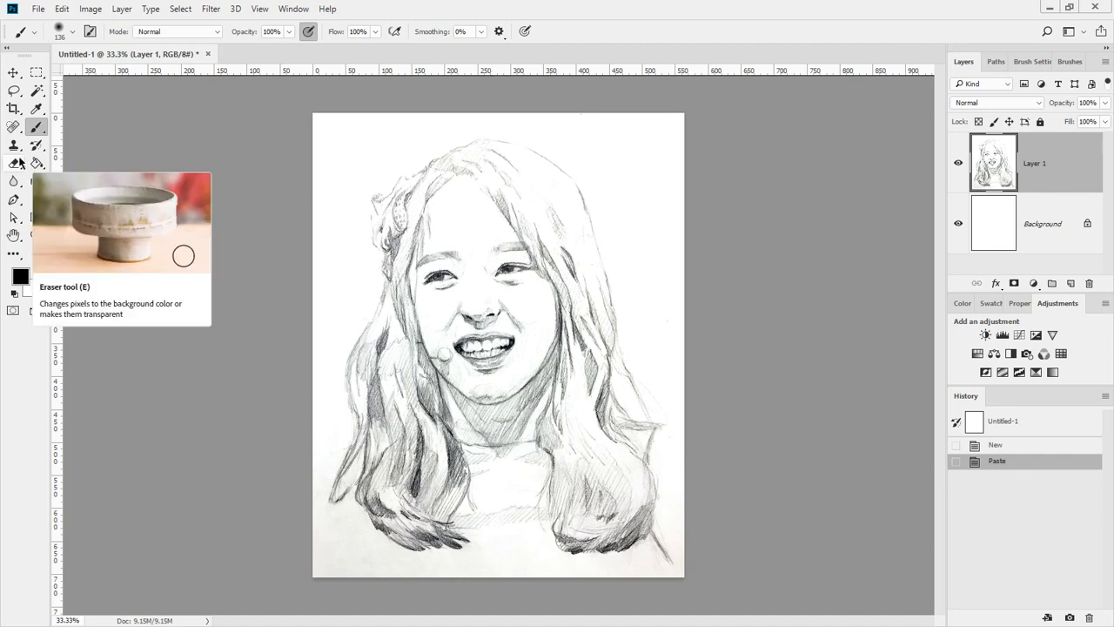
Step: Set the Soft Round brush size to 88 px and try a stroke over the portrait's hairline, then undo that stroke
{"action": "mouse_move", "coordinate": [477, 5]}
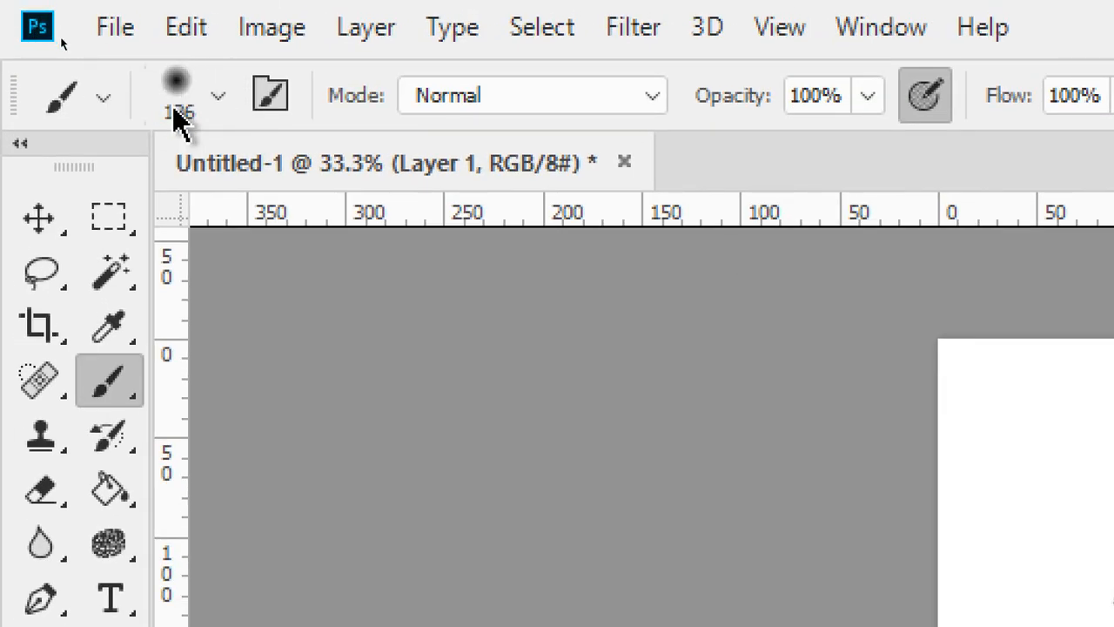
{"action": "left_click", "coordinate": [219, 98]}
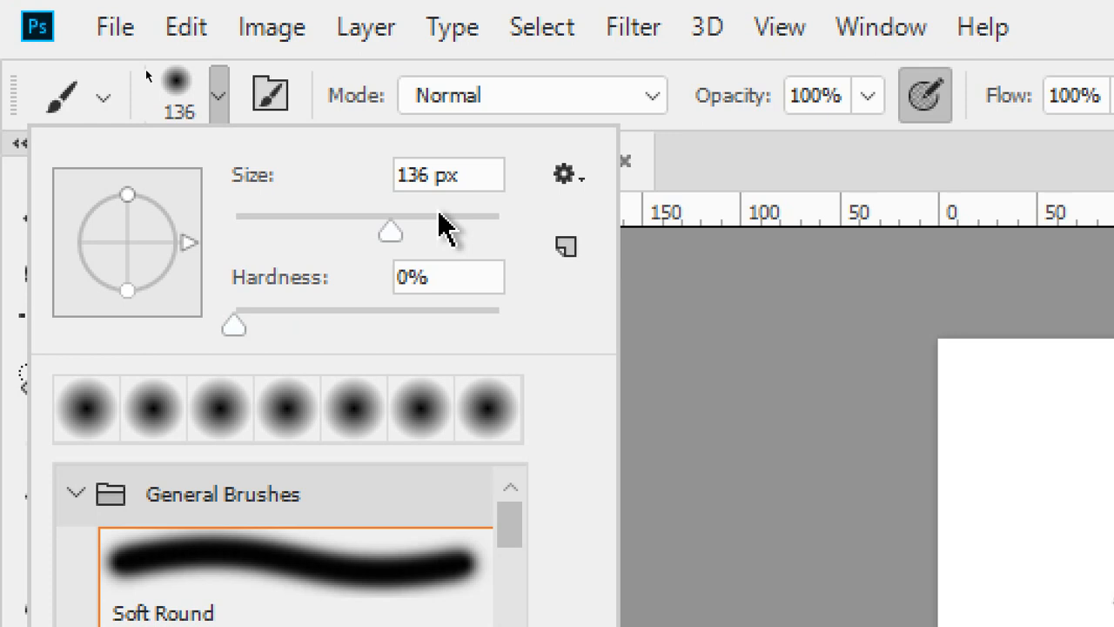
{"action": "mouse_move", "coordinate": [375, 231]}
{"action": "left_mouse_down"}
{"action": "mouse_move", "coordinate": [256, 242]}
{"action": "mouse_move", "coordinate": [465, 229]}
{"action": "mouse_move", "coordinate": [274, 231]}
{"action": "left_mouse_up"}
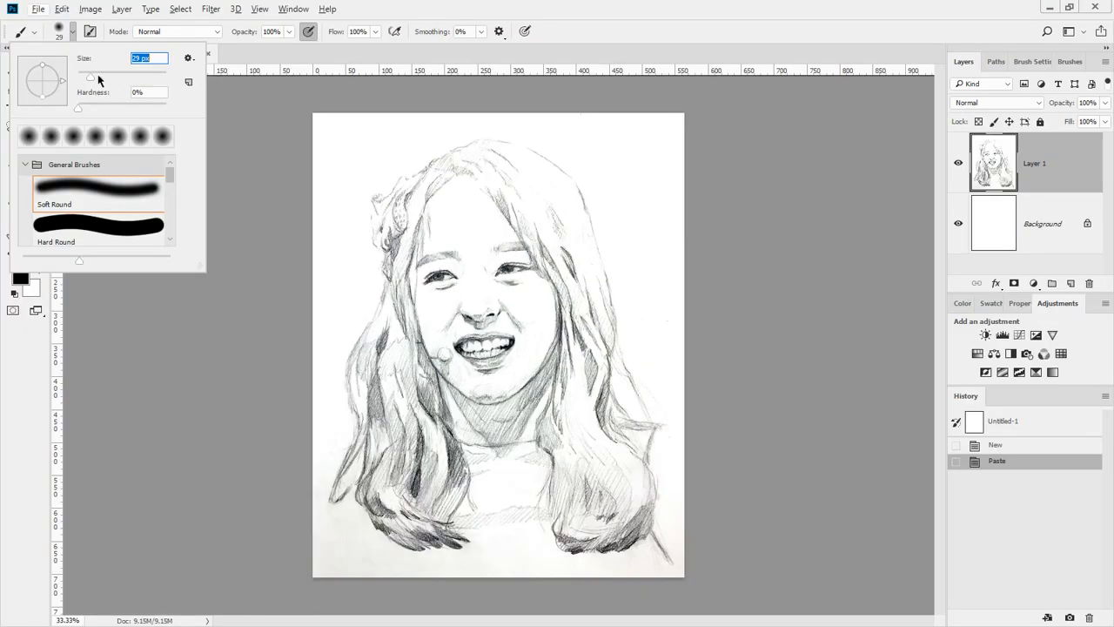
{"action": "left_click_drag", "start_coordinate": [98, 76], "coordinate": [118, 77]}
{"action": "left_click_drag", "start_coordinate": [463, 188], "coordinate": [398, 268]}
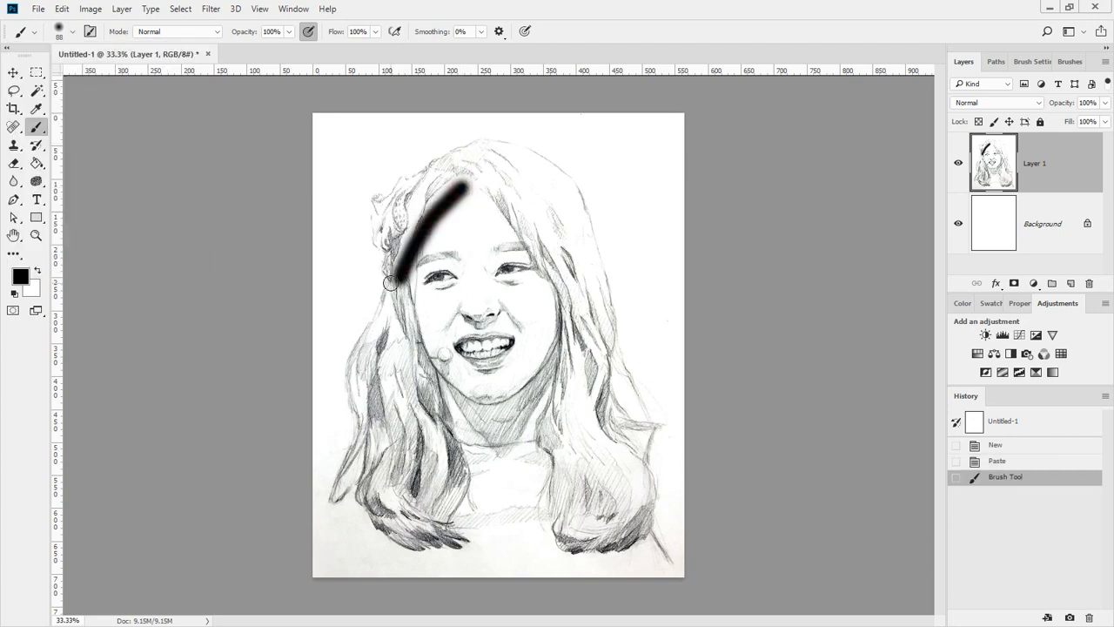
{"action": "key", "text": "ctrl+z"}
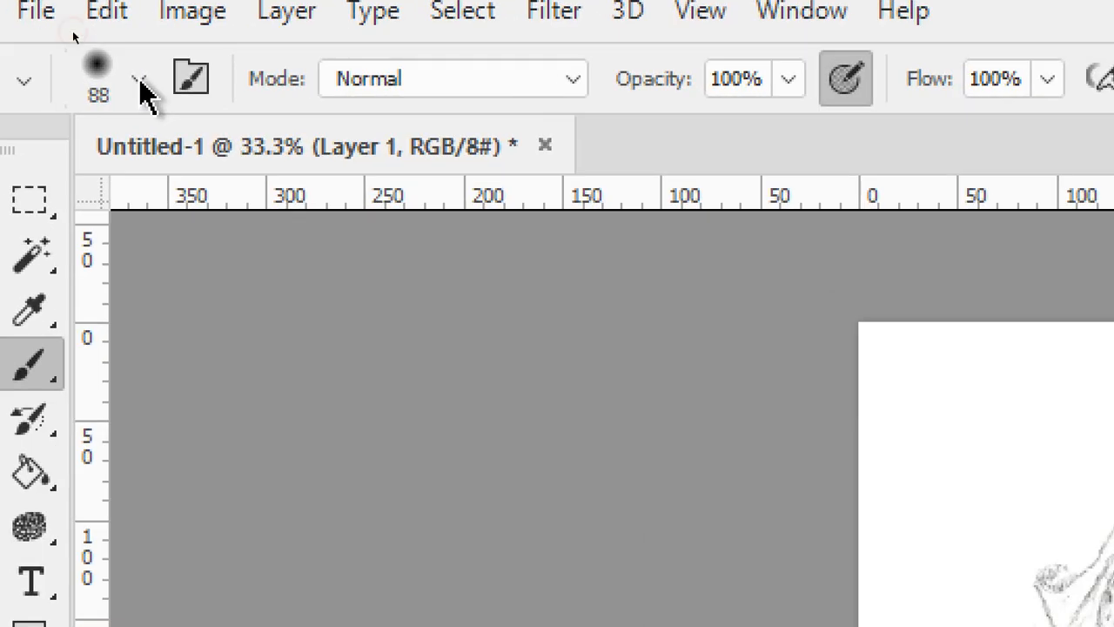
Step: Set the brush hardness to 100% and paint a short black test stroke near the page's upper-left corner
{"action": "left_click", "coordinate": [140, 79]}
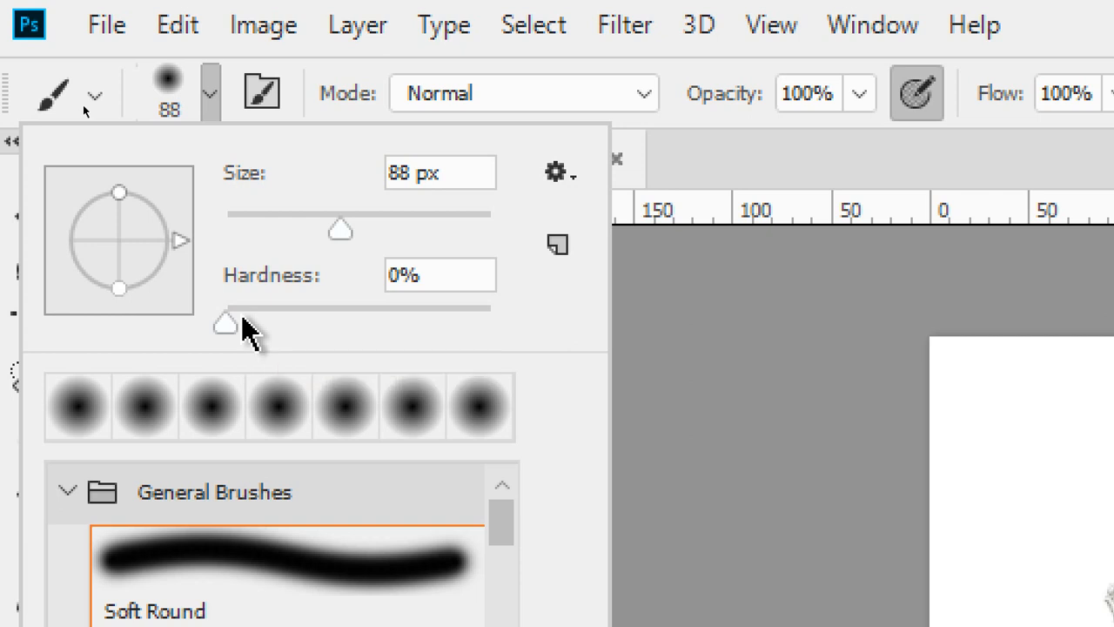
{"action": "left_click_drag", "start_coordinate": [250, 323], "coordinate": [517, 327]}
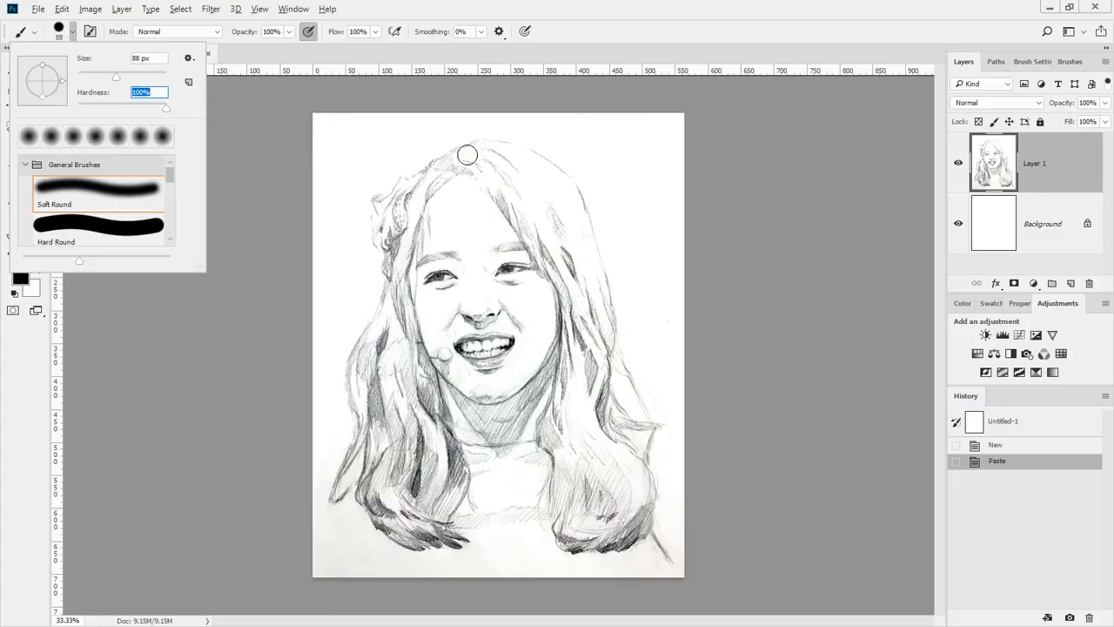
{"action": "left_click_drag", "start_coordinate": [350, 134], "coordinate": [341, 222]}
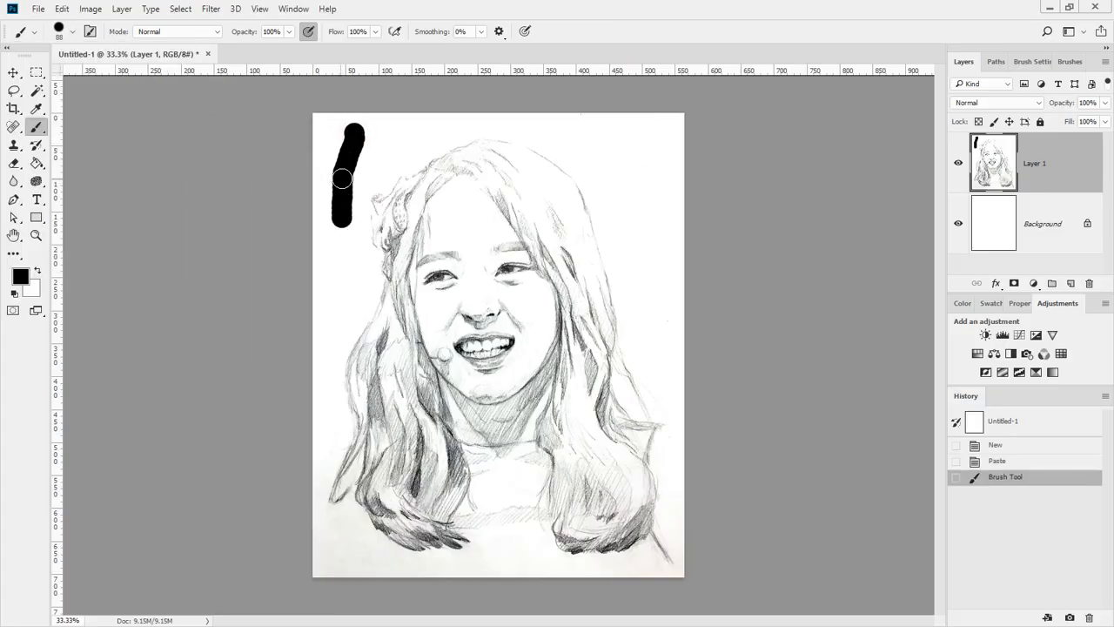
{"action": "key", "text": "ctrl+space"}
{"action": "mouse_move", "coordinate": [314, 121]}
{"action": "left_mouse_down"}
{"action": "mouse_move", "coordinate": [429, 311]}
{"action": "mouse_move", "coordinate": [400, 236]}
{"action": "left_mouse_up"}
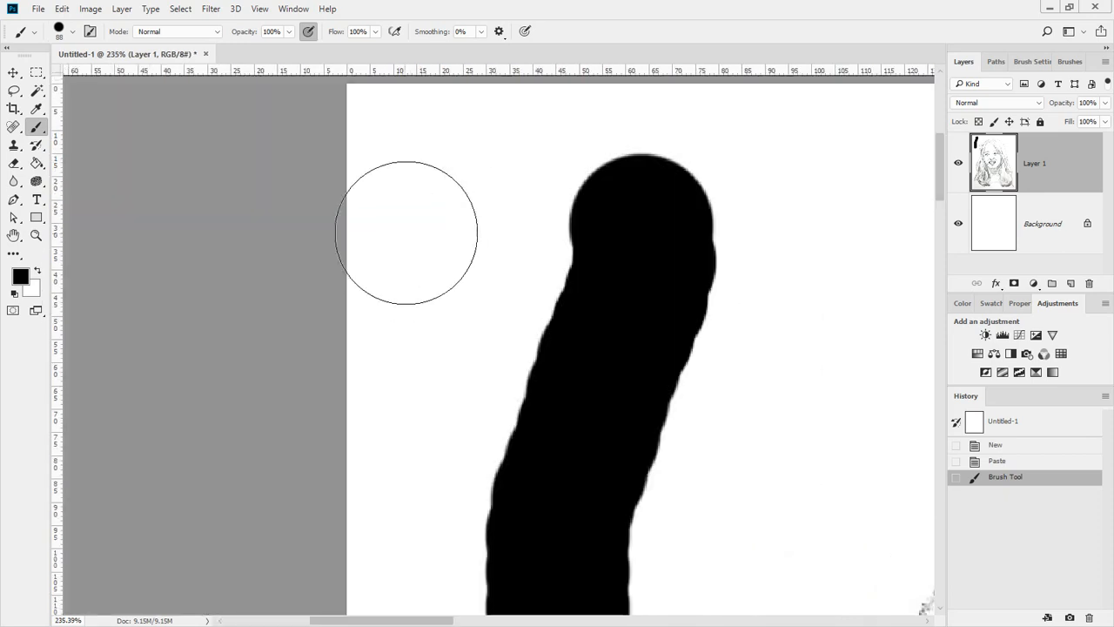
{"action": "key", "text": "ctrl+2"}
{"action": "mouse_move", "coordinate": [566, 260]}
{"action": "left_mouse_down"}
{"action": "mouse_move", "coordinate": [554, 218]}
{"action": "mouse_move", "coordinate": [578, 165]}
{"action": "mouse_move", "coordinate": [606, 159]}
{"action": "mouse_move", "coordinate": [606, 225]}
{"action": "mouse_move", "coordinate": [572, 253]}
{"action": "left_mouse_up"}
{"action": "key", "text": "Escape"}
Step: Set the brush hardness to 0% and paint a soft black stroke beside the hard-edged one for comparison
{"action": "left_click", "coordinate": [73, 32]}
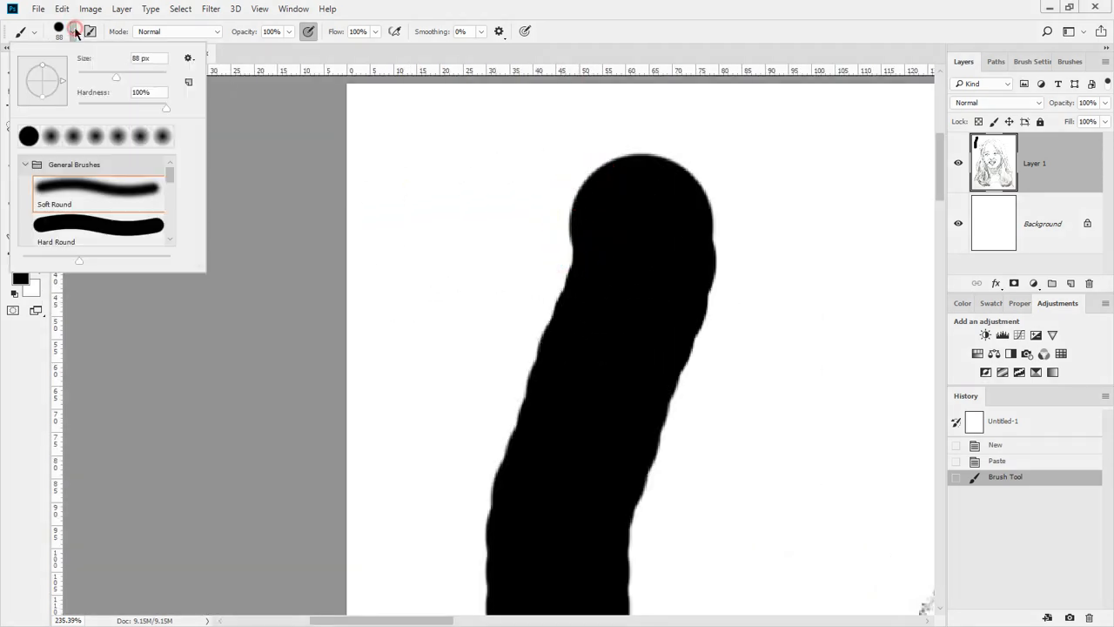
{"action": "left_click_drag", "start_coordinate": [101, 106], "coordinate": [76, 104]}
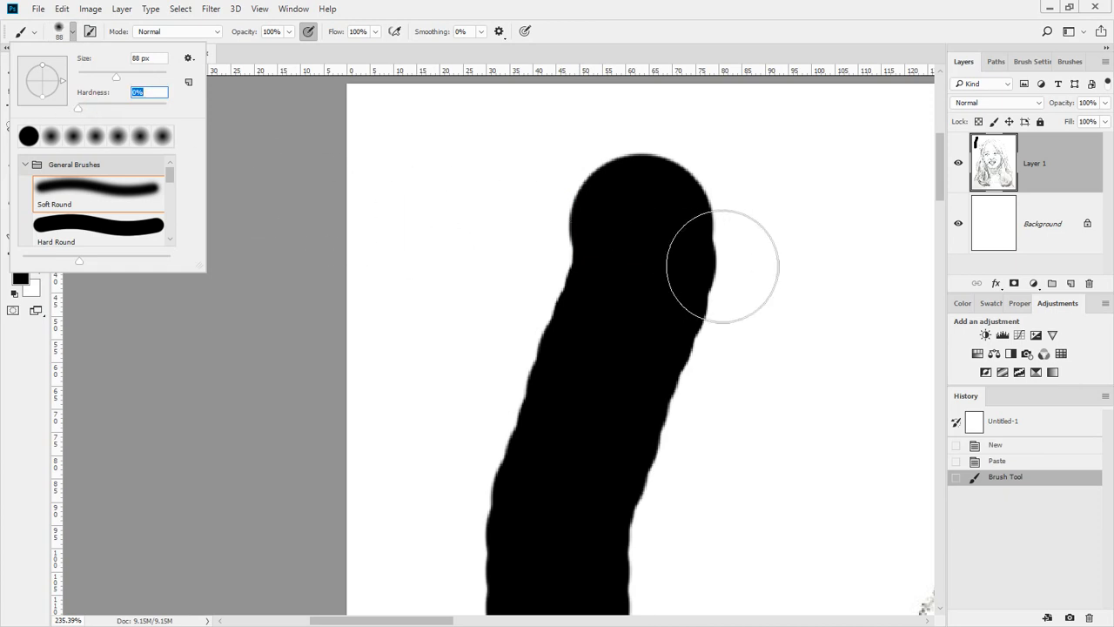
{"action": "mouse_move", "coordinate": [721, 237]}
{"action": "left_mouse_down"}
{"action": "mouse_move", "coordinate": [448, 201]}
{"action": "mouse_move", "coordinate": [538, 189]}
{"action": "mouse_move", "coordinate": [508, 155]}
{"action": "mouse_move", "coordinate": [458, 423]}
{"action": "left_mouse_up"}
{"action": "left_click", "coordinate": [509, 154]}
{"action": "key", "text": "ctrl+z"}
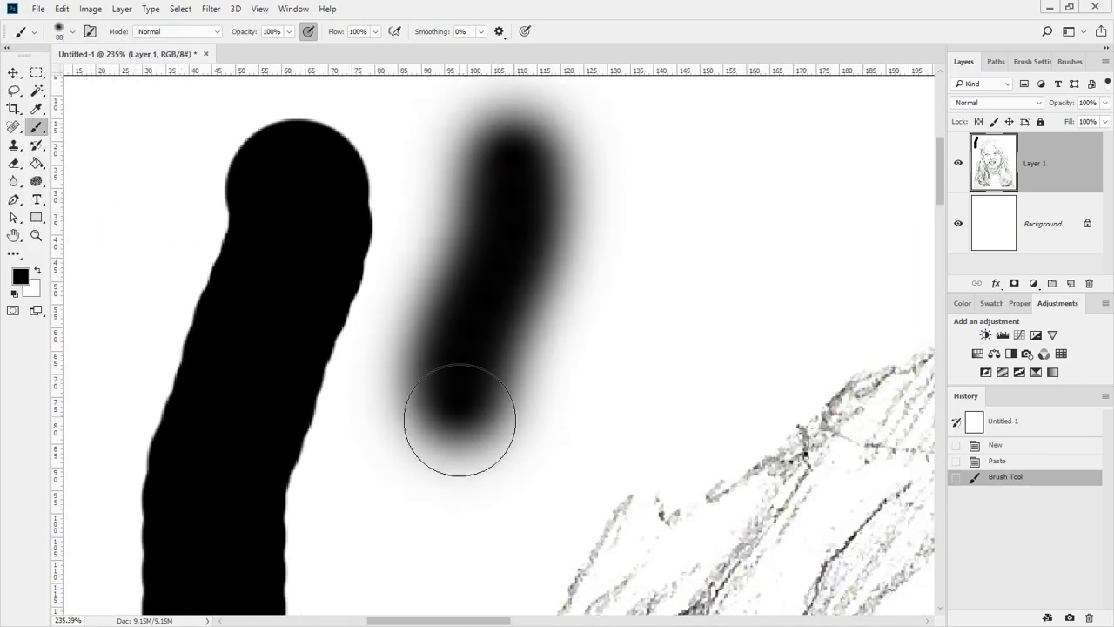
{"action": "key", "text": "ctrl+2"}
{"action": "mouse_move", "coordinate": [470, 259]}
{"action": "left_mouse_down"}
{"action": "mouse_move", "coordinate": [423, 219]}
{"action": "mouse_move", "coordinate": [481, 222]}
{"action": "mouse_move", "coordinate": [470, 261]}
{"action": "left_mouse_up"}
{"action": "mouse_move", "coordinate": [249, 234]}
{"action": "left_mouse_down"}
{"action": "mouse_move", "coordinate": [229, 258]}
{"action": "mouse_move", "coordinate": [235, 203]}
{"action": "mouse_move", "coordinate": [252, 235]}
{"action": "left_mouse_up"}
{"action": "mouse_move", "coordinate": [272, 193]}
{"action": "left_mouse_down"}
{"action": "mouse_move", "coordinate": [241, 211]}
{"action": "mouse_move", "coordinate": [250, 234]}
{"action": "mouse_move", "coordinate": [249, 222]}
{"action": "mouse_move", "coordinate": [392, 248]}
{"action": "left_mouse_up"}
{"action": "key", "text": "Escape"}
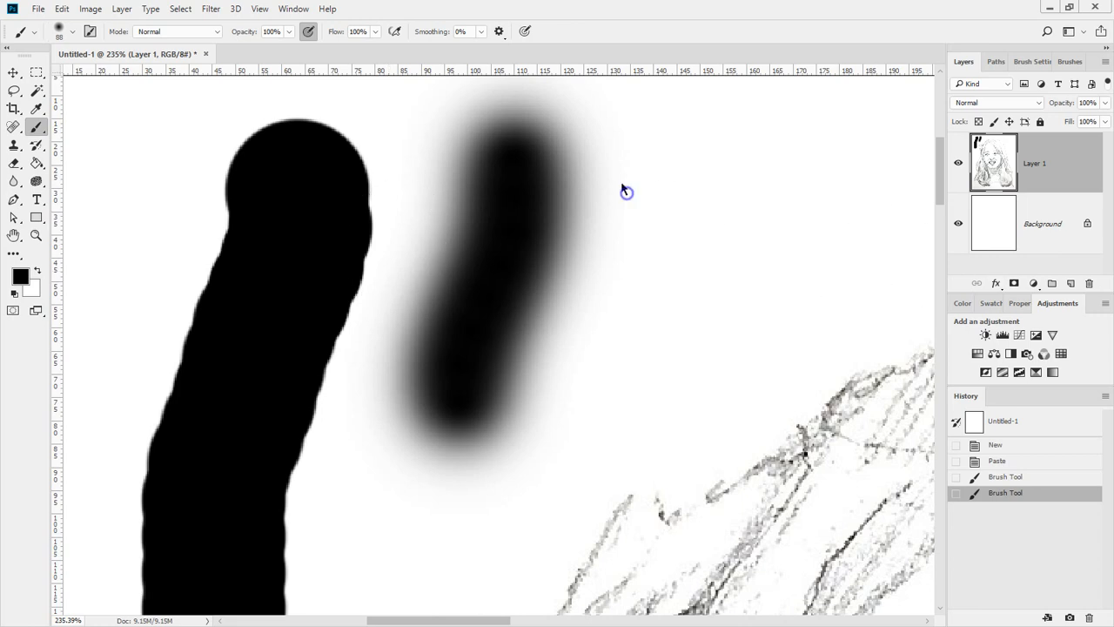
Step: Undo the soft brush stroke, redo it, and undo it again
{"action": "left_click", "coordinate": [59, 10]}
{"action": "left_click", "coordinate": [56, 25]}
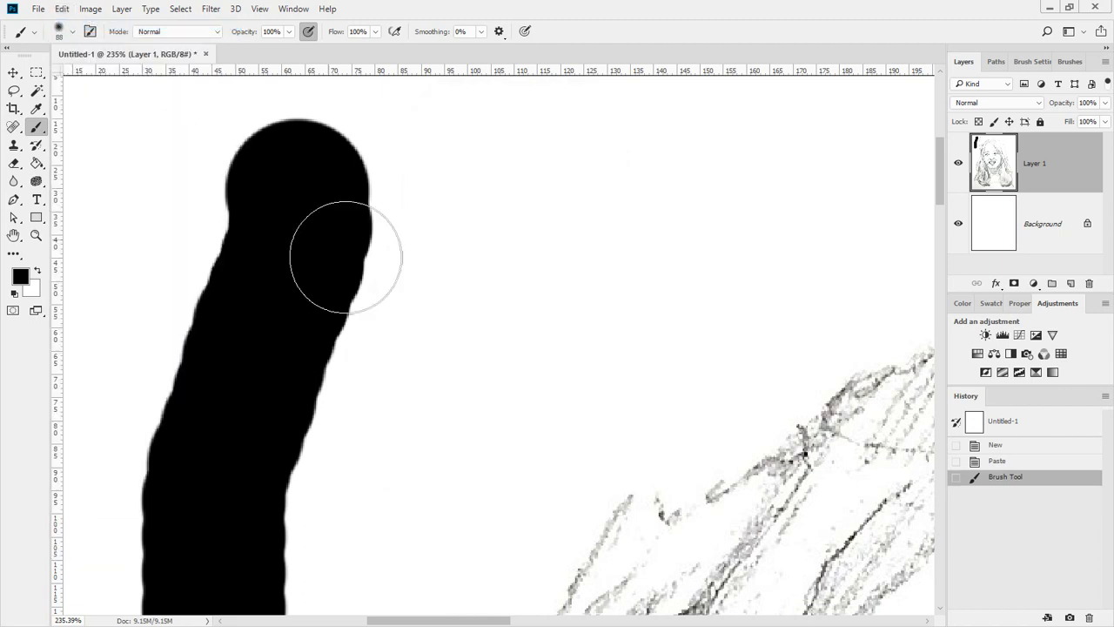
{"action": "left_click", "coordinate": [63, 10]}
{"action": "left_click", "coordinate": [65, 24]}
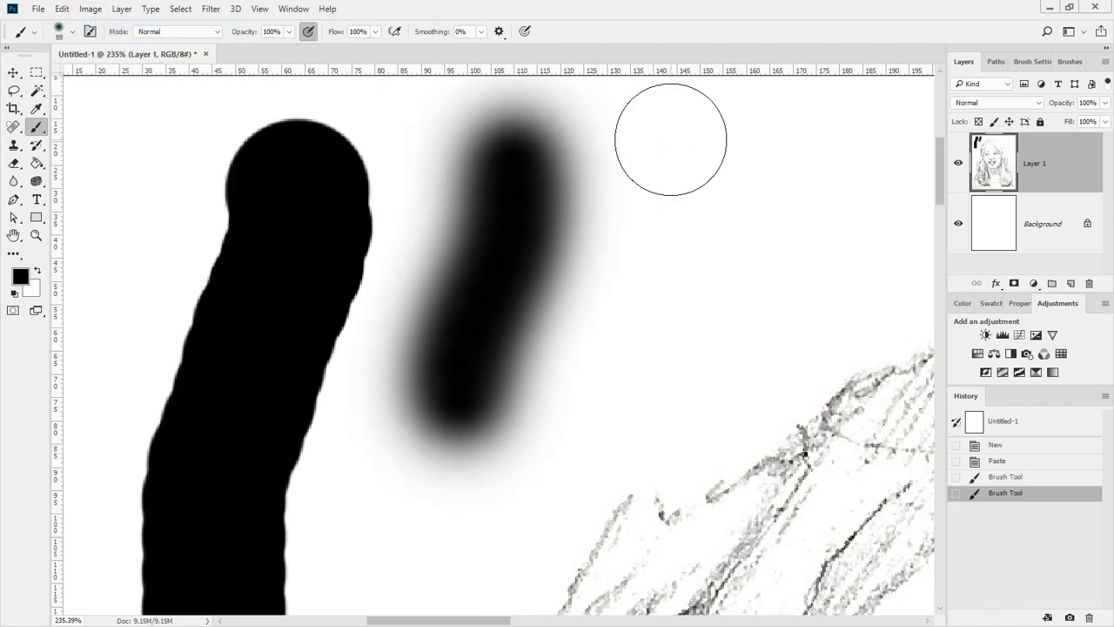
{"action": "key", "text": "ctrl+z"}
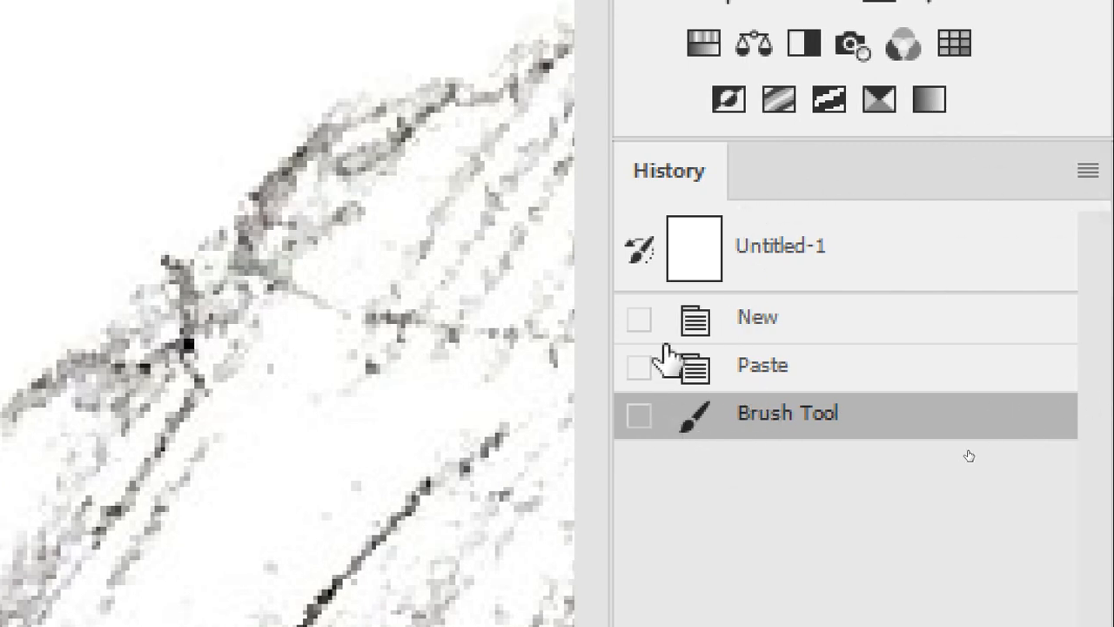
Step: Move between the recorded history states and return the document to the Paste state, before the hard brush stroke
{"action": "left_click", "coordinate": [810, 377]}
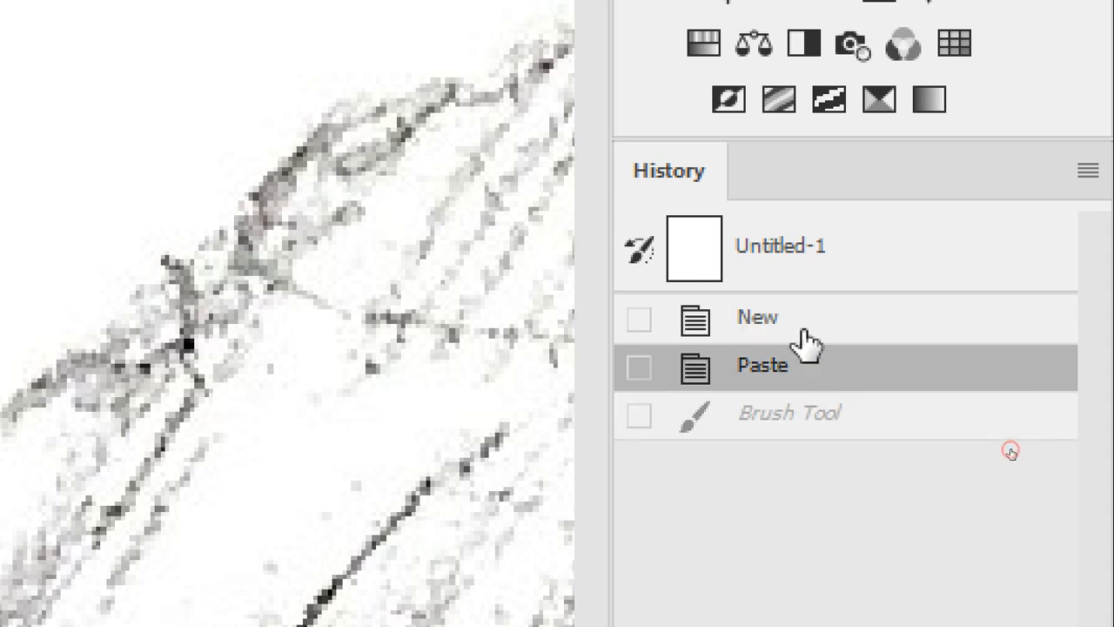
{"action": "left_click", "coordinate": [808, 342]}
{"action": "left_click", "coordinate": [800, 370]}
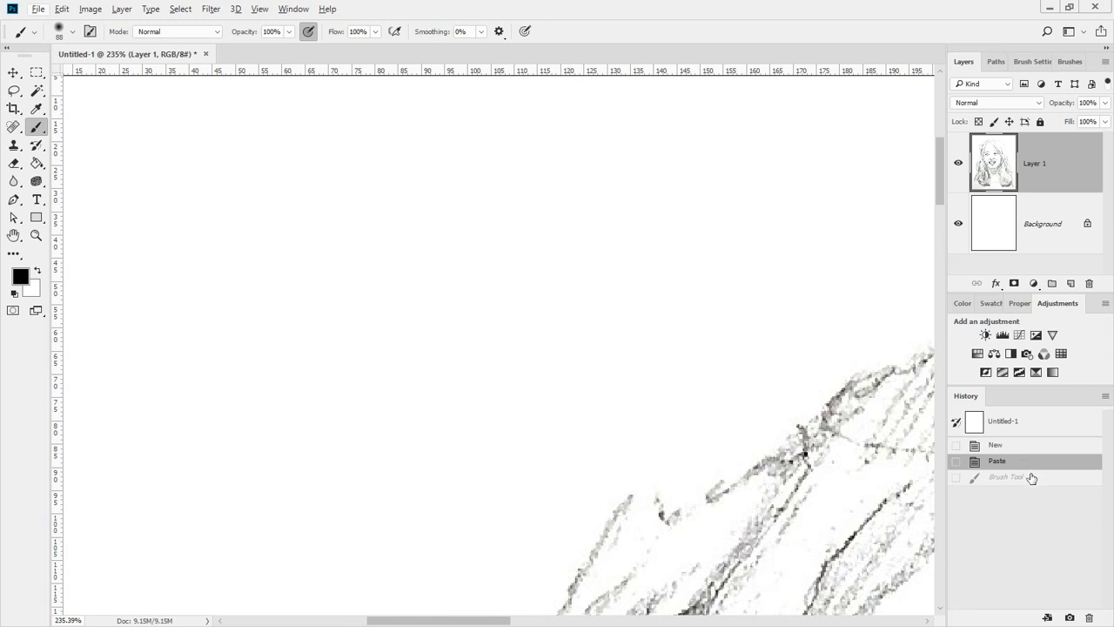
{"action": "left_click", "coordinate": [1031, 477]}
{"action": "left_click", "coordinate": [1029, 462]}
Step: Set the document zoom to 100% and make the Brush tool active again
{"action": "double_click", "coordinate": [35, 235]}
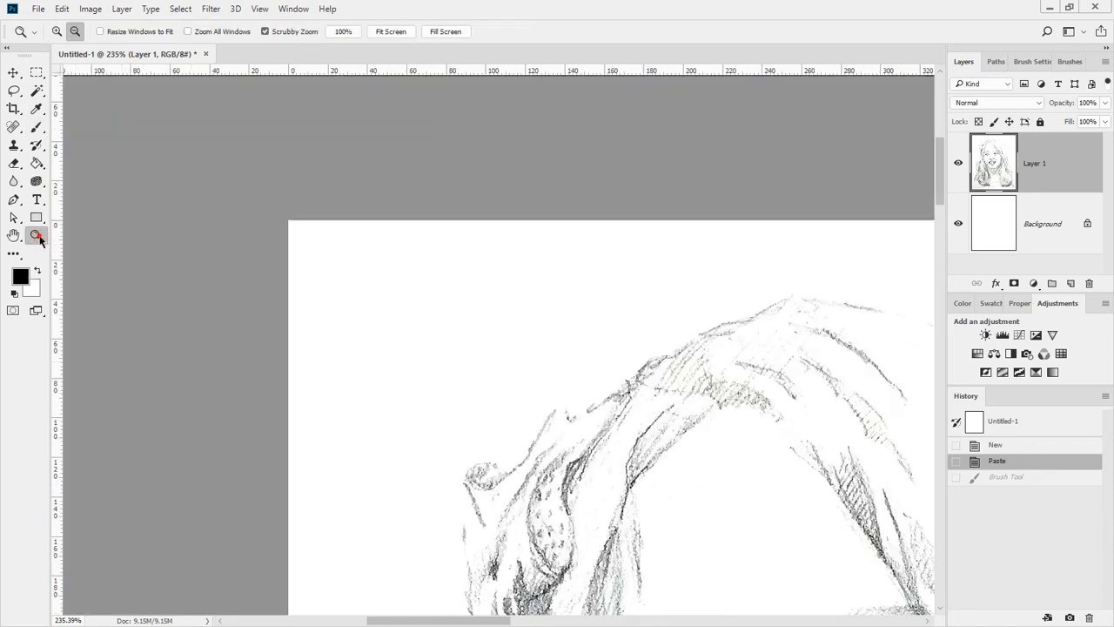
{"action": "left_click", "coordinate": [13, 235]}
{"action": "left_click", "coordinate": [35, 144]}
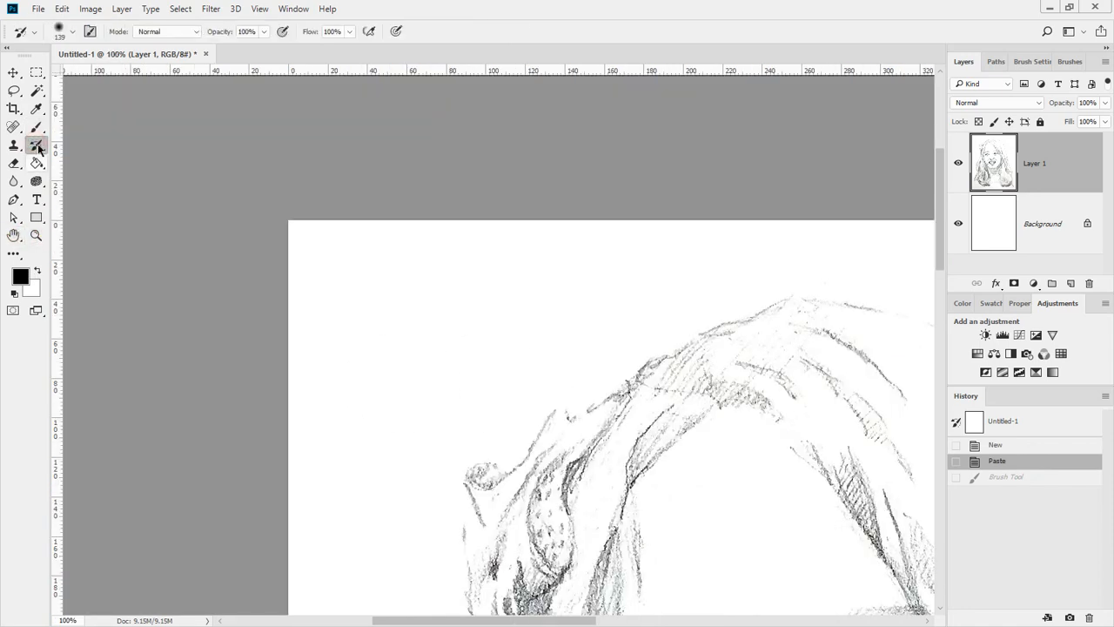
{"action": "left_click", "coordinate": [36, 126]}
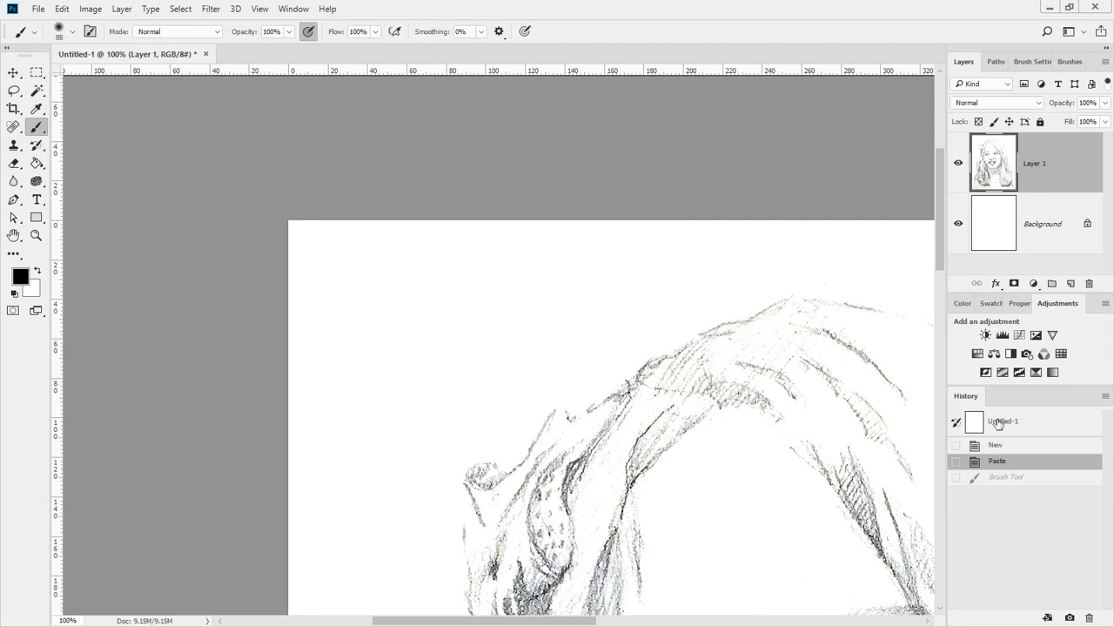
Step: Group the History panel with Layers and Paths, and move Brush Settings and Brushes into the Adjustments panel group
{"action": "left_click", "coordinate": [294, 8]}
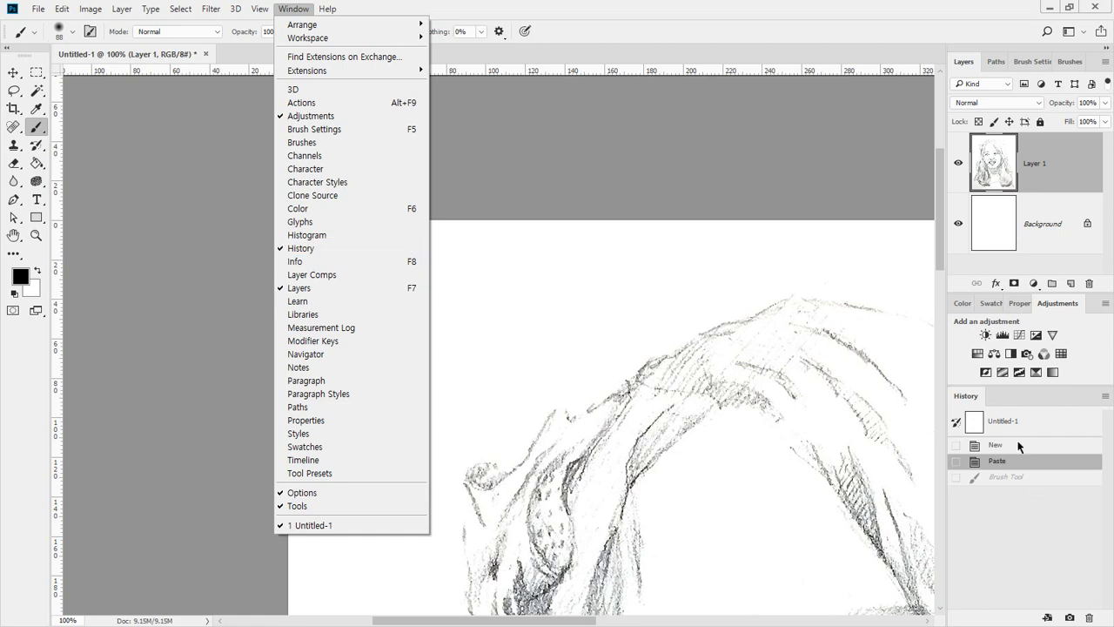
{"action": "left_click_drag", "start_coordinate": [1038, 400], "coordinate": [1003, 473]}
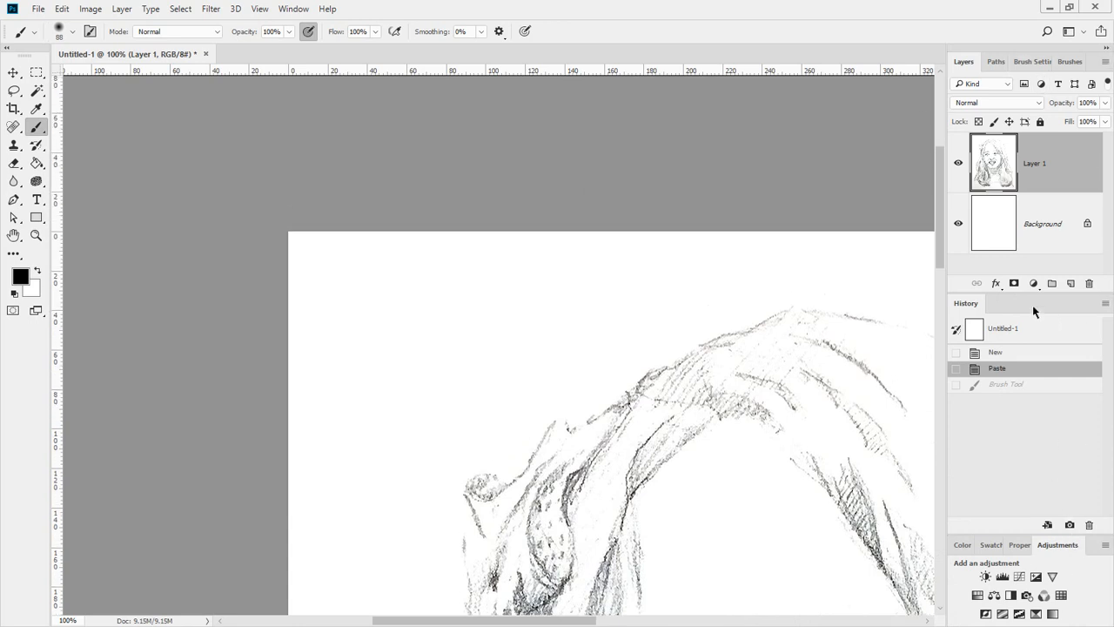
{"action": "mouse_move", "coordinate": [981, 306]}
{"action": "left_mouse_down"}
{"action": "mouse_move", "coordinate": [964, 305]}
{"action": "mouse_move", "coordinate": [1002, 63]}
{"action": "mouse_move", "coordinate": [601, 118]}
{"action": "left_mouse_up"}
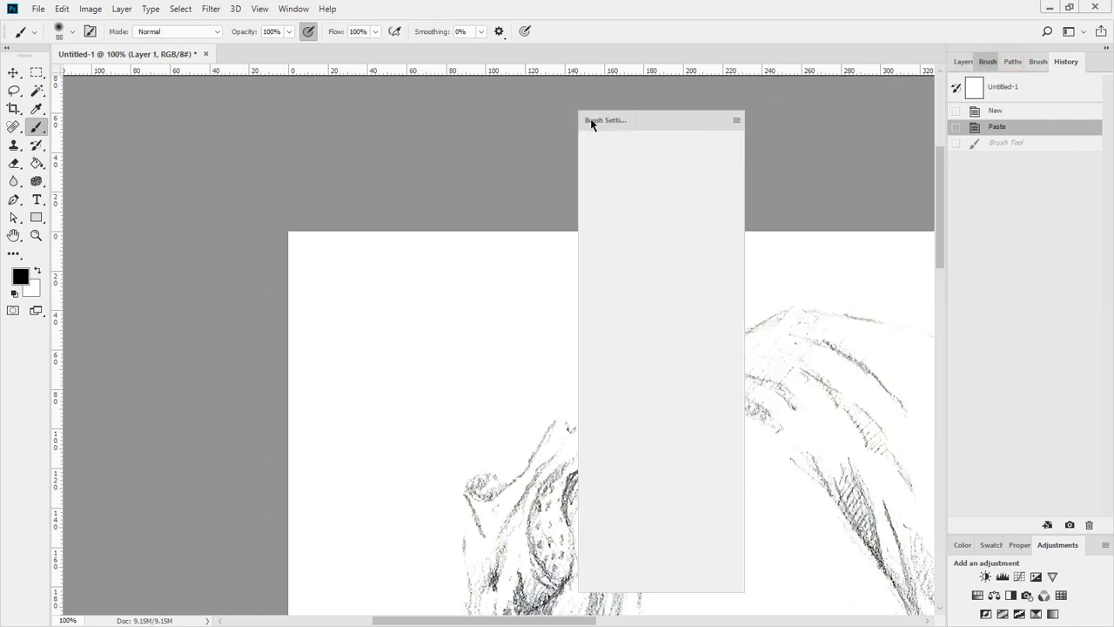
{"action": "mouse_move", "coordinate": [1032, 66]}
{"action": "left_mouse_down"}
{"action": "mouse_move", "coordinate": [783, 140]}
{"action": "mouse_move", "coordinate": [671, 131]}
{"action": "mouse_move", "coordinate": [880, 320]}
{"action": "mouse_move", "coordinate": [927, 503]}
{"action": "mouse_move", "coordinate": [944, 547]}
{"action": "mouse_move", "coordinate": [966, 547]}
{"action": "left_mouse_up"}
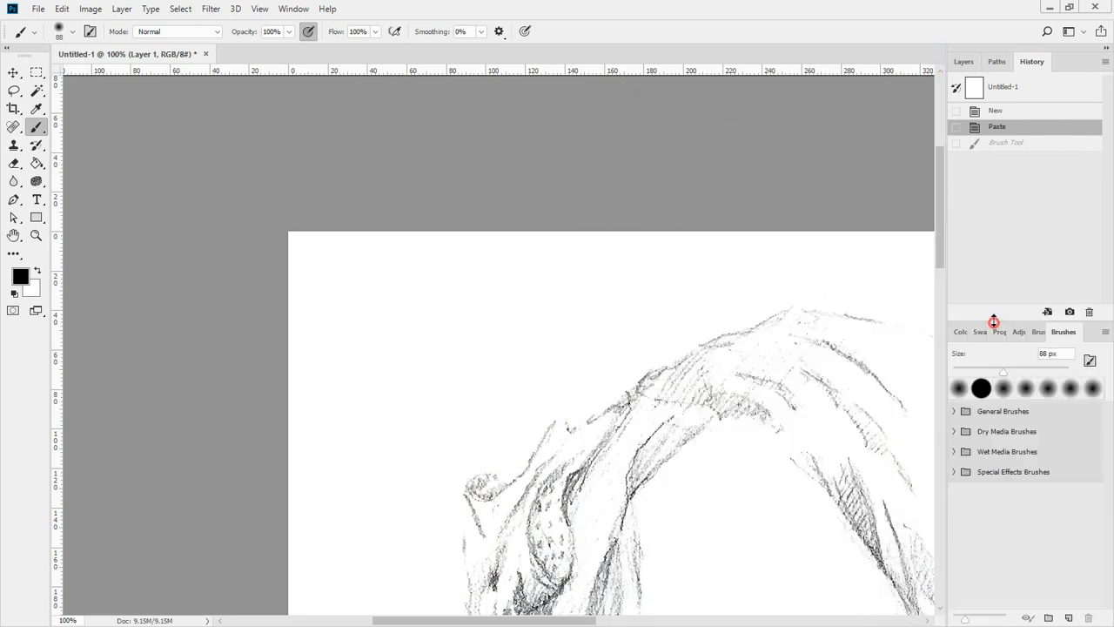
{"action": "left_click_drag", "start_coordinate": [993, 321], "coordinate": [1005, 234]}
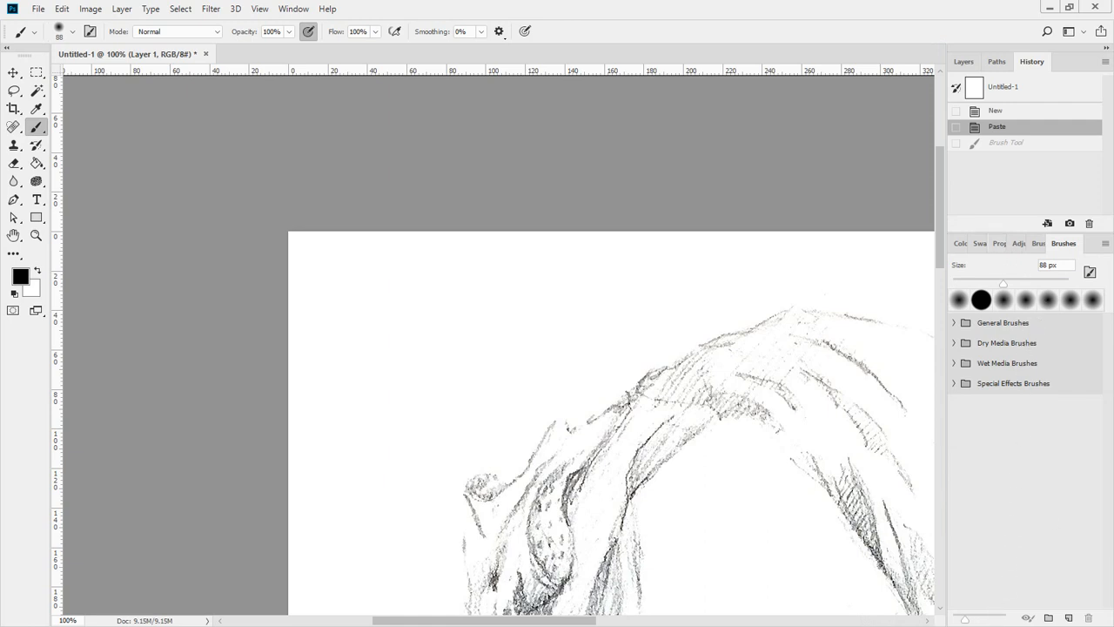
Step: Collapse the panel dock to icons and expand it again
{"action": "left_click", "coordinate": [1104, 62]}
{"action": "left_click", "coordinate": [1104, 58]}
{"action": "left_click", "coordinate": [1105, 49]}
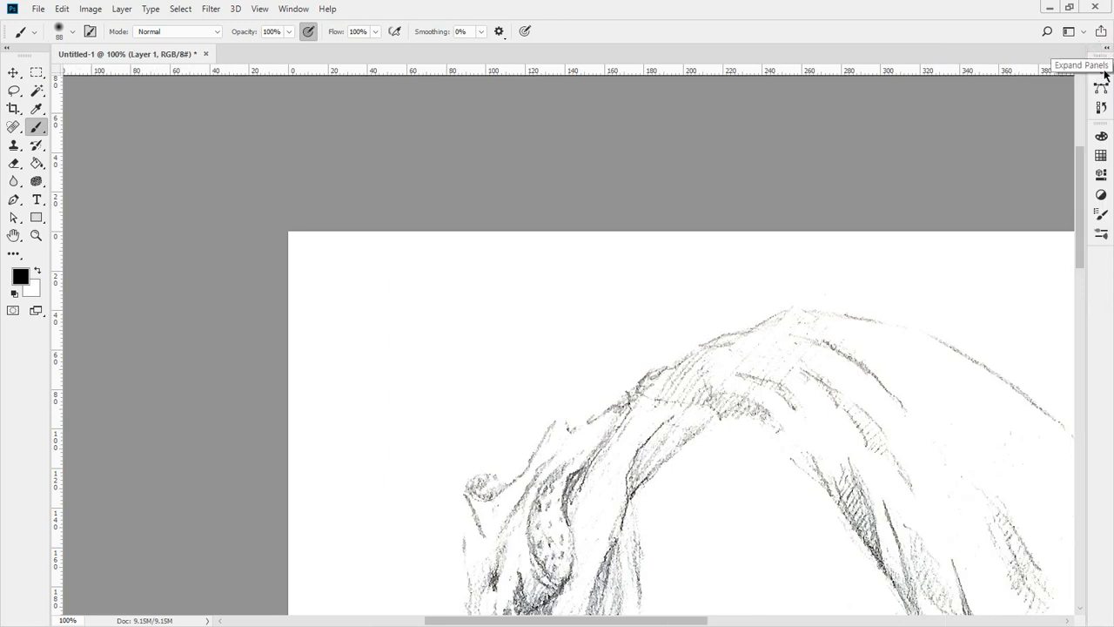
{"action": "left_click", "coordinate": [1100, 213]}
{"action": "left_click", "coordinate": [1099, 213]}
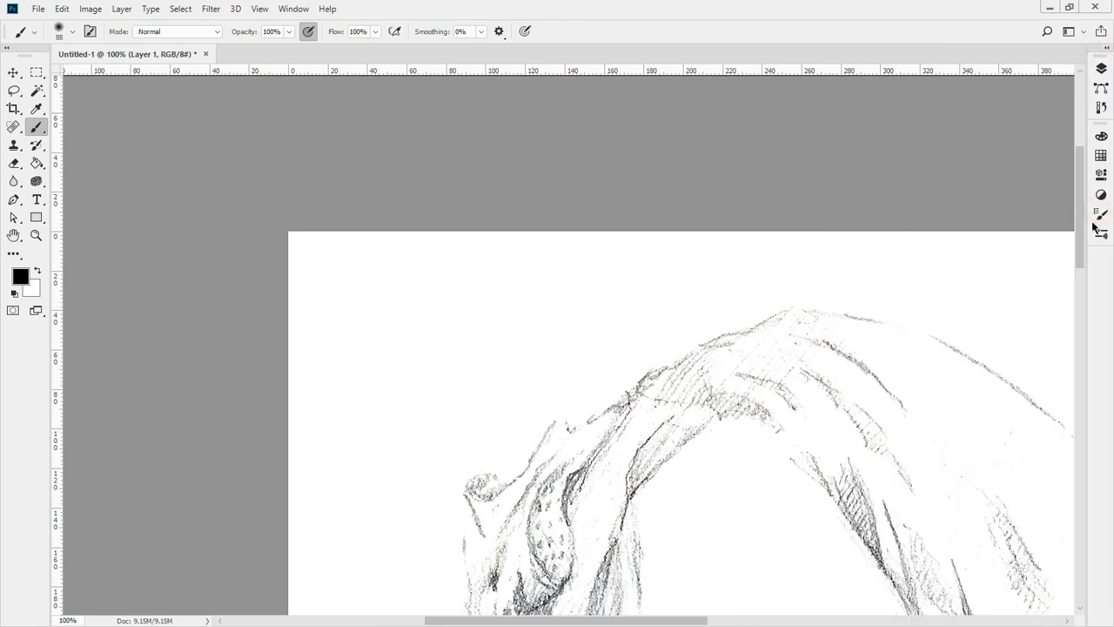
{"action": "left_click_drag", "start_coordinate": [1090, 218], "coordinate": [1113, 212]}
{"action": "left_click", "coordinate": [1107, 49]}
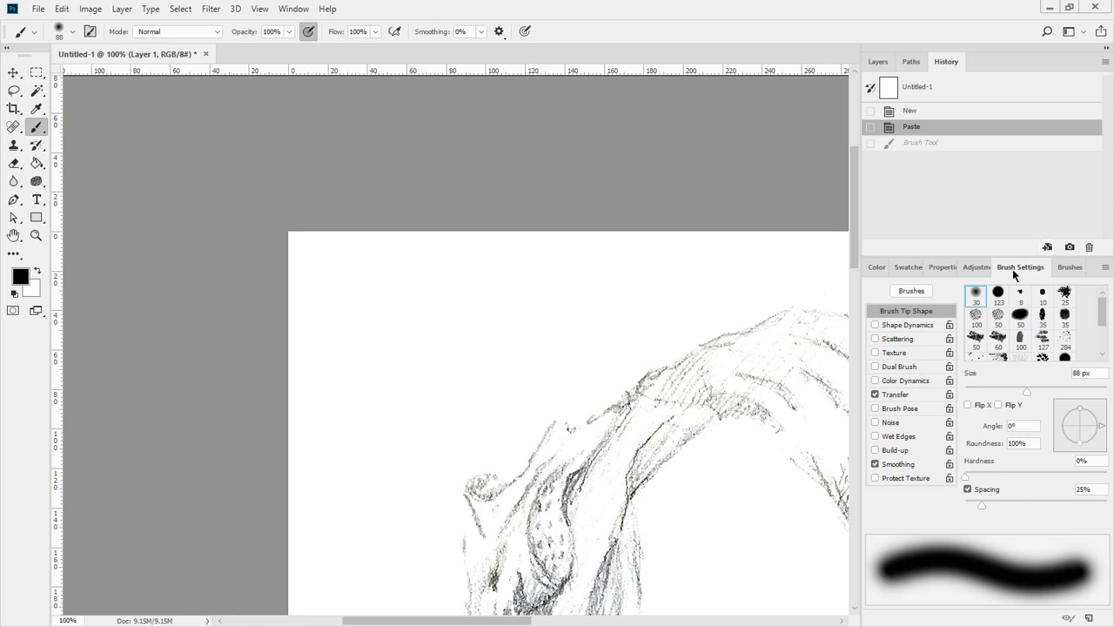
Step: Dock Brush Settings and Brushes together as a separate group below Adjustments, and narrow the panel dock
{"action": "left_click_drag", "start_coordinate": [1015, 276], "coordinate": [505, 181]}
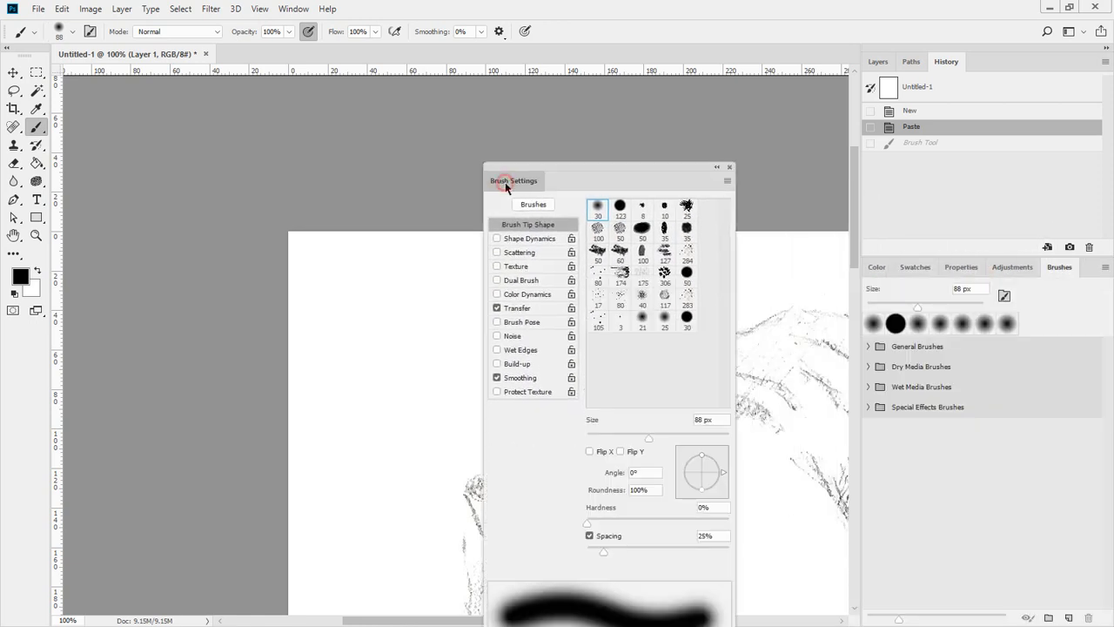
{"action": "mouse_move", "coordinate": [505, 182]}
{"action": "left_mouse_down"}
{"action": "mouse_move", "coordinate": [593, 288]}
{"action": "mouse_move", "coordinate": [783, 618]}
{"action": "mouse_move", "coordinate": [997, 614]}
{"action": "mouse_move", "coordinate": [958, 601]}
{"action": "left_mouse_up"}
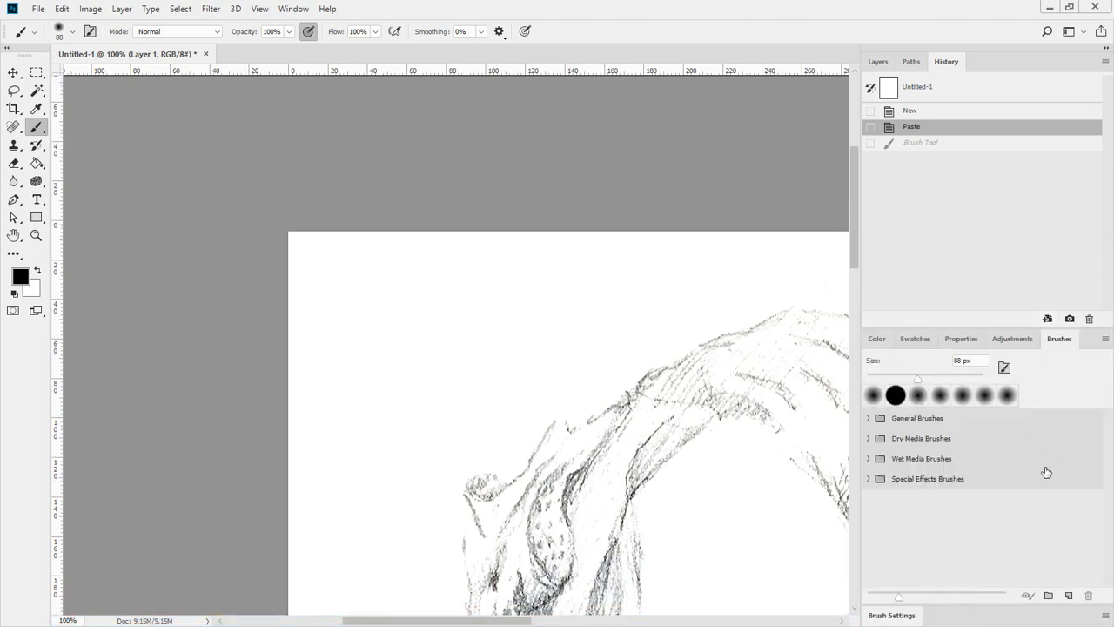
{"action": "mouse_move", "coordinate": [1059, 342]}
{"action": "left_mouse_down"}
{"action": "mouse_move", "coordinate": [984, 617]}
{"action": "mouse_move", "coordinate": [976, 610]}
{"action": "left_mouse_up"}
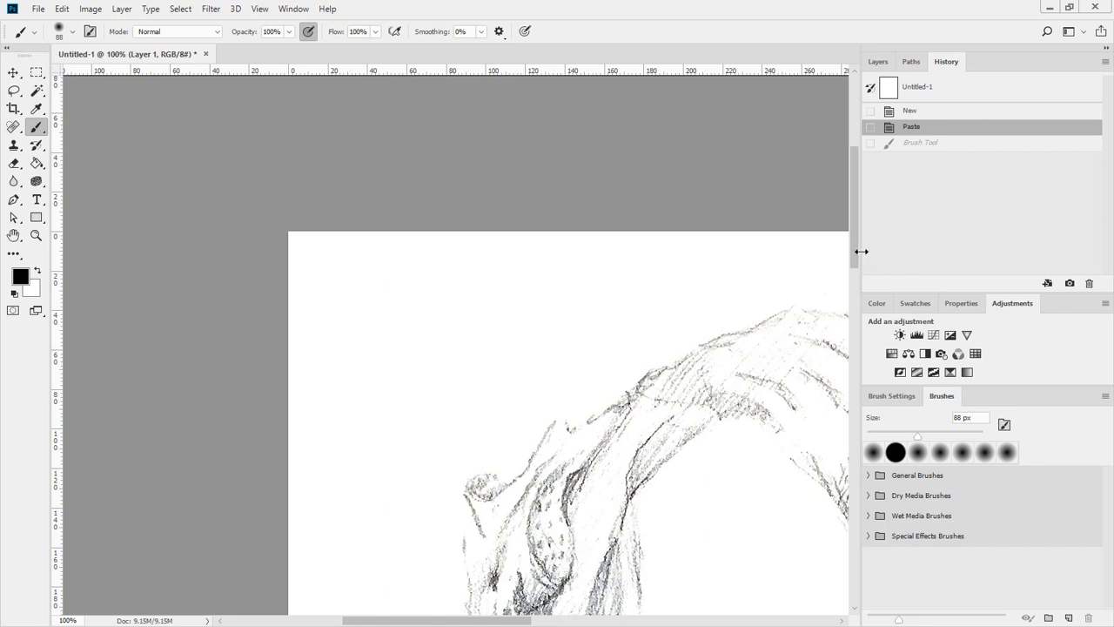
{"action": "left_click_drag", "start_coordinate": [860, 250], "coordinate": [957, 252]}
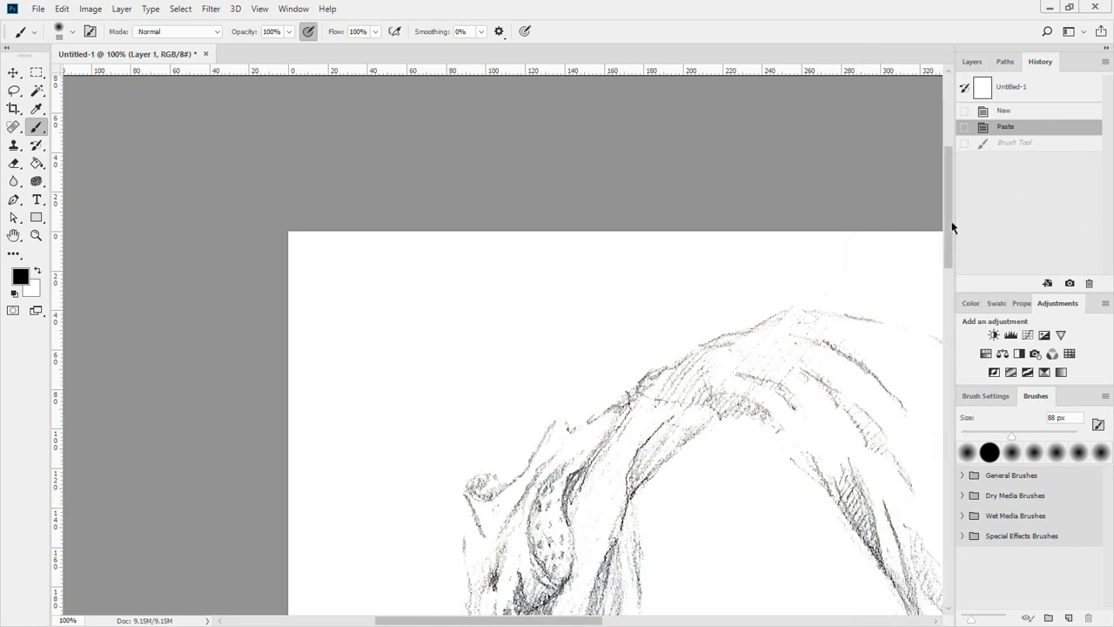
Step: Switch back and forth between the Layers and History panels to view each in their shared group
{"action": "left_click", "coordinate": [971, 62]}
{"action": "left_click", "coordinate": [1033, 63]}
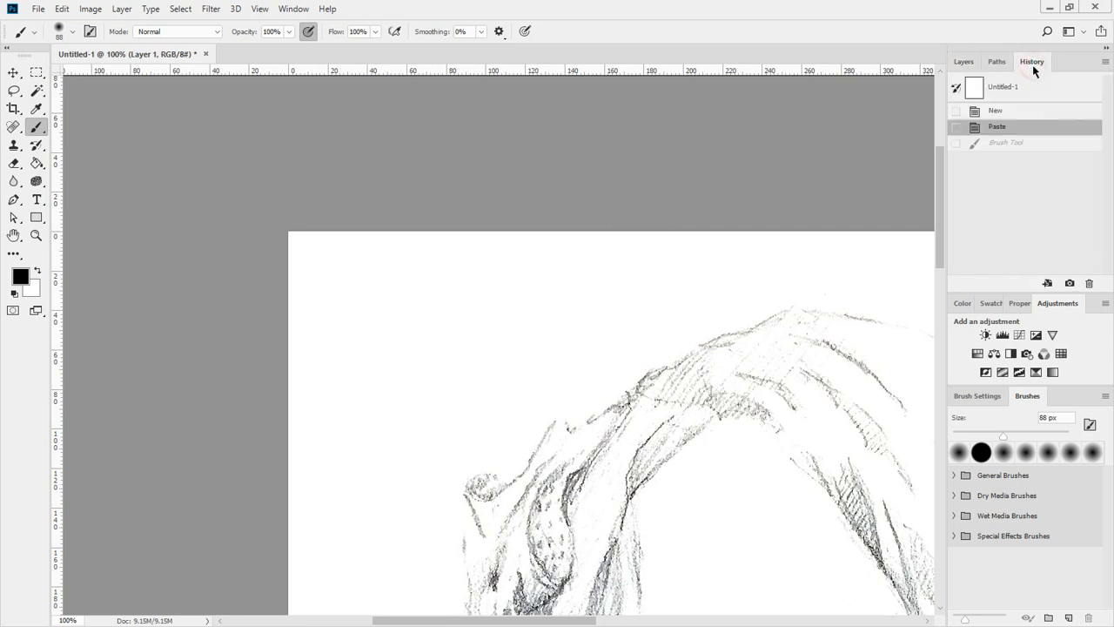
{"action": "left_click", "coordinate": [963, 61]}
{"action": "left_click", "coordinate": [1030, 63]}
{"action": "left_click", "coordinate": [964, 61]}
{"action": "left_click", "coordinate": [1027, 65]}
{"action": "mouse_move", "coordinate": [16, 215]}
{"action": "left_mouse_down"}
{"action": "mouse_move", "coordinate": [2, 250]}
{"action": "mouse_move", "coordinate": [65, 256]}
{"action": "mouse_move", "coordinate": [59, 226]}
{"action": "mouse_move", "coordinate": [13, 218]}
{"action": "left_mouse_up"}
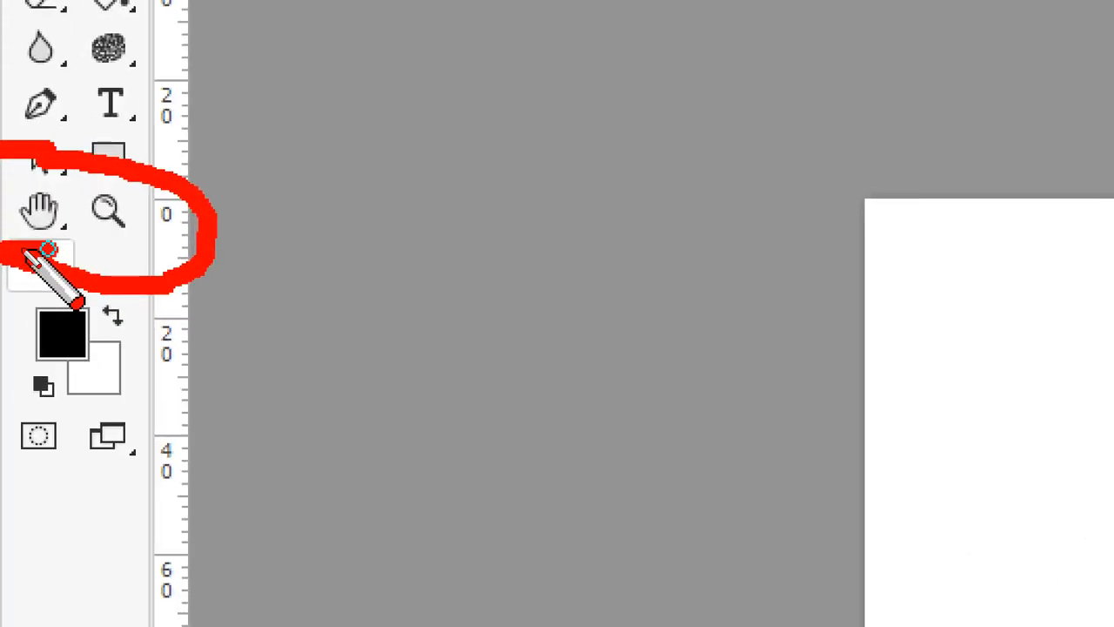
{"action": "mouse_move", "coordinate": [150, 250]}
{"action": "left_mouse_down"}
{"action": "mouse_move", "coordinate": [2, 255]}
{"action": "mouse_move", "coordinate": [173, 261]}
{"action": "mouse_move", "coordinate": [12, 250]}
{"action": "mouse_move", "coordinate": [127, 245]}
{"action": "mouse_move", "coordinate": [29, 245]}
{"action": "left_mouse_up"}
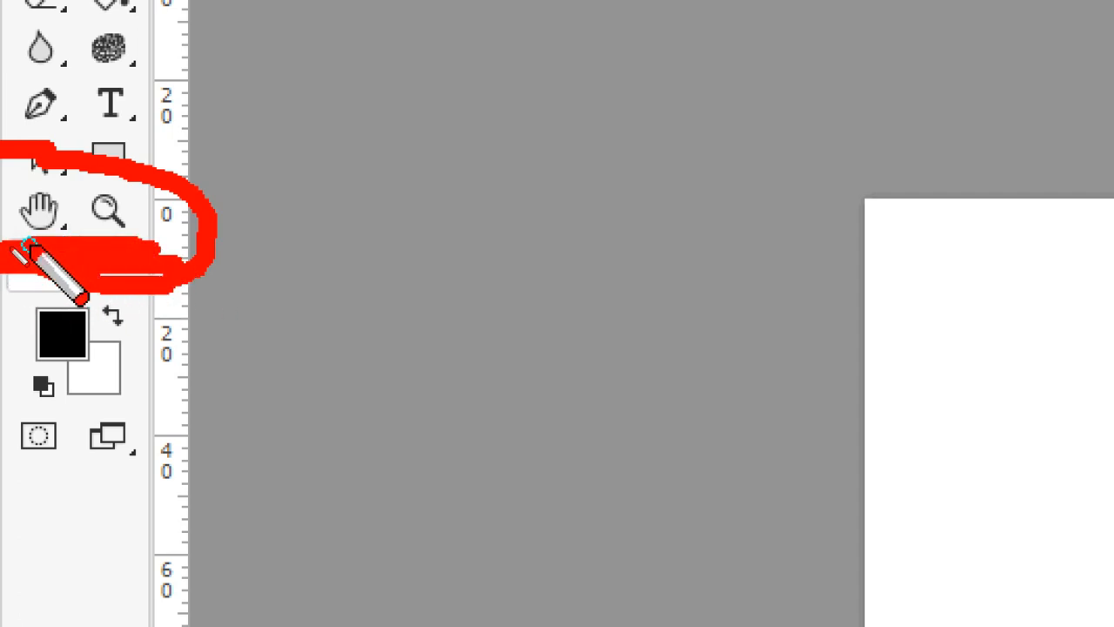
{"action": "key", "text": "Escape"}
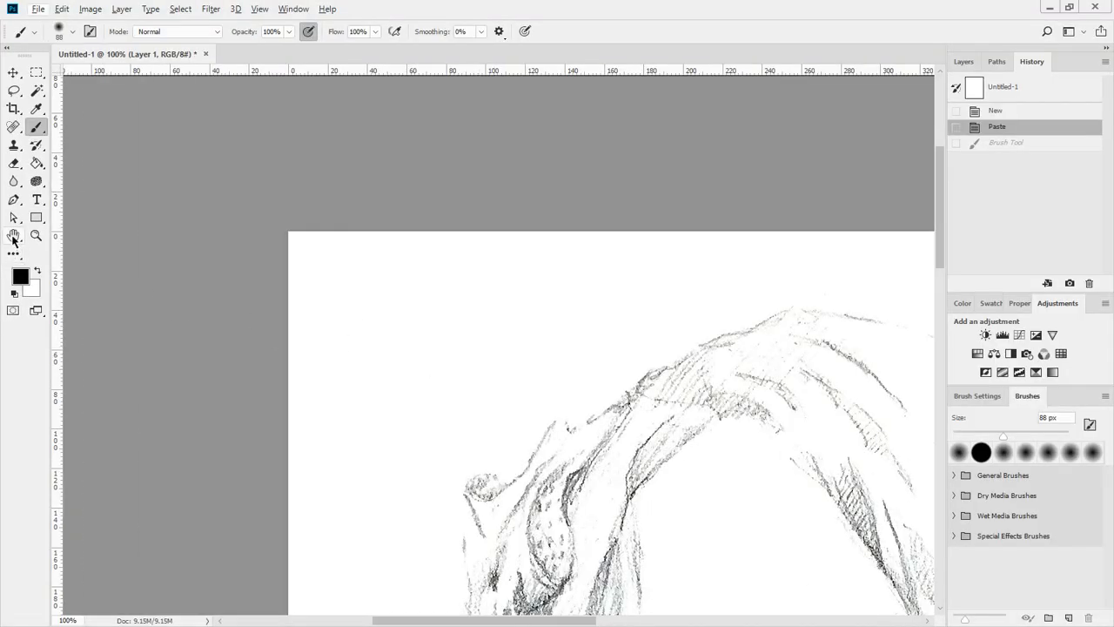
Step: Pan around the portrait with the Hand tool to view the hair, mouth and eyes
{"action": "left_click", "coordinate": [14, 236]}
{"action": "left_click_drag", "start_coordinate": [525, 430], "coordinate": [383, 182]}
{"action": "left_click_drag", "start_coordinate": [258, 465], "coordinate": [496, 358]}
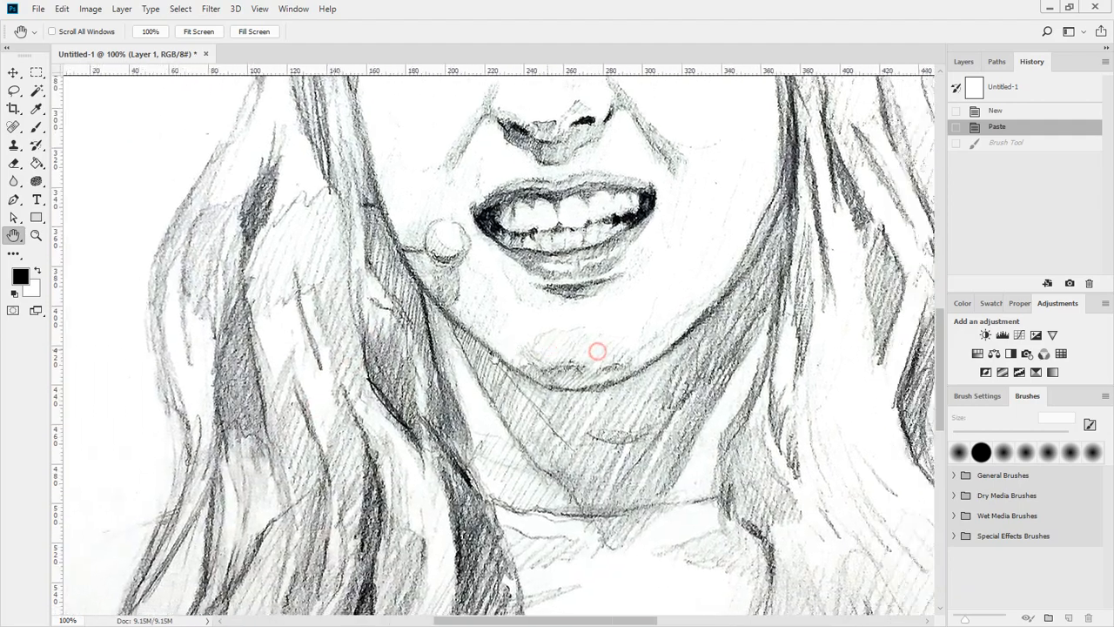
{"action": "left_click_drag", "start_coordinate": [598, 351], "coordinate": [560, 426]}
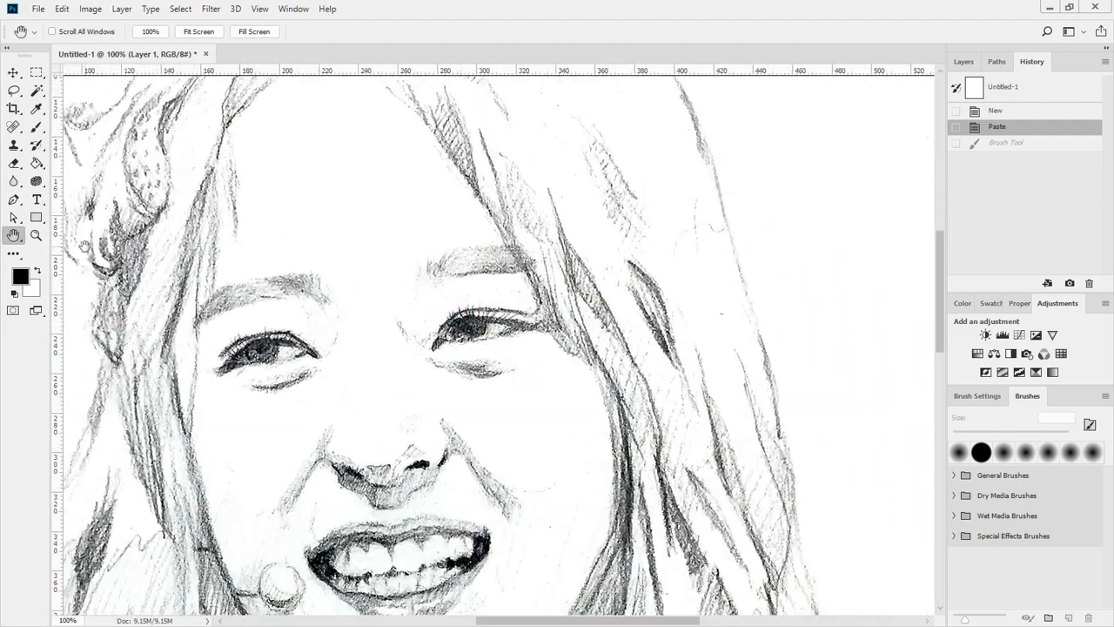
Step: Zoom in and out on the portrait with the Zoom tool, from a close view of the face to the whole drawing
{"action": "left_click", "coordinate": [36, 235]}
{"action": "left_click_drag", "start_coordinate": [357, 250], "coordinate": [367, 192]}
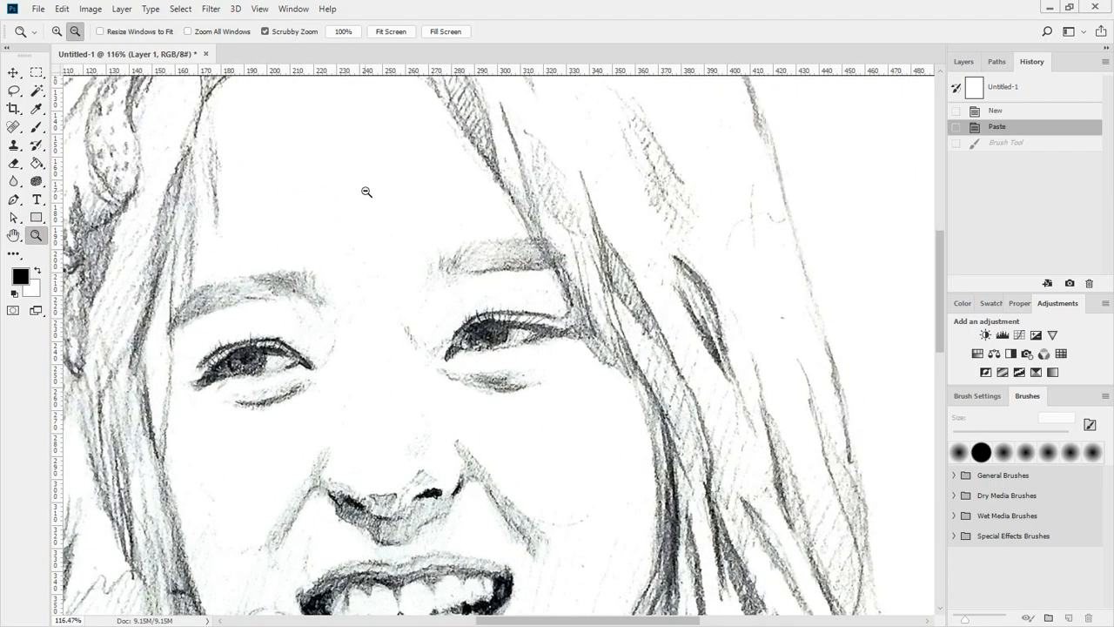
{"action": "left_click", "coordinate": [427, 197]}
{"action": "left_click", "coordinate": [428, 223]}
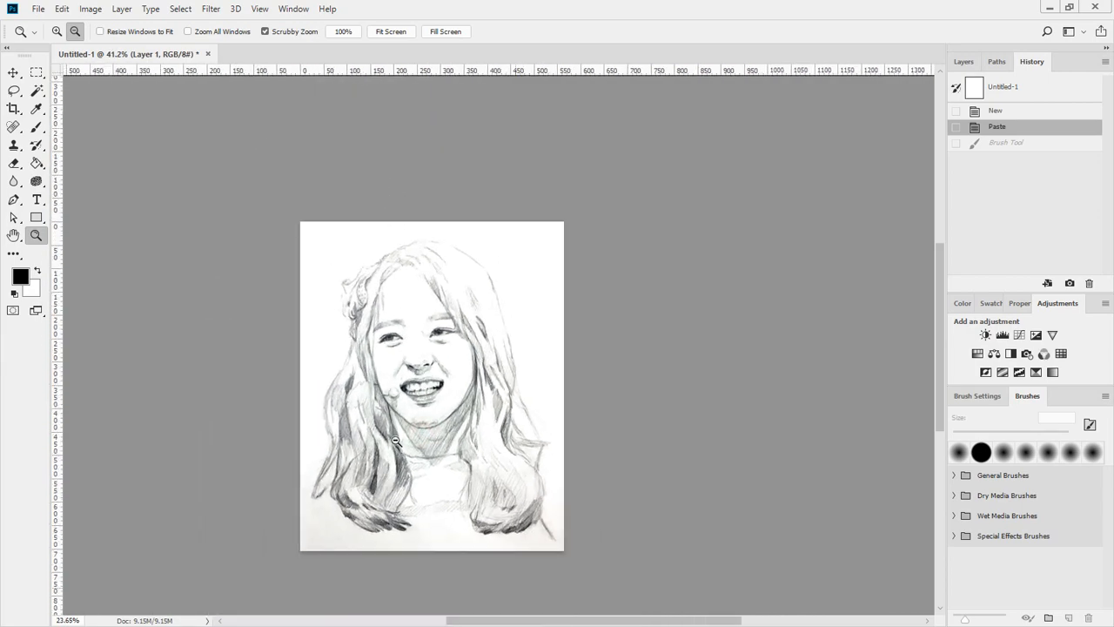
{"action": "left_click", "coordinate": [483, 296]}
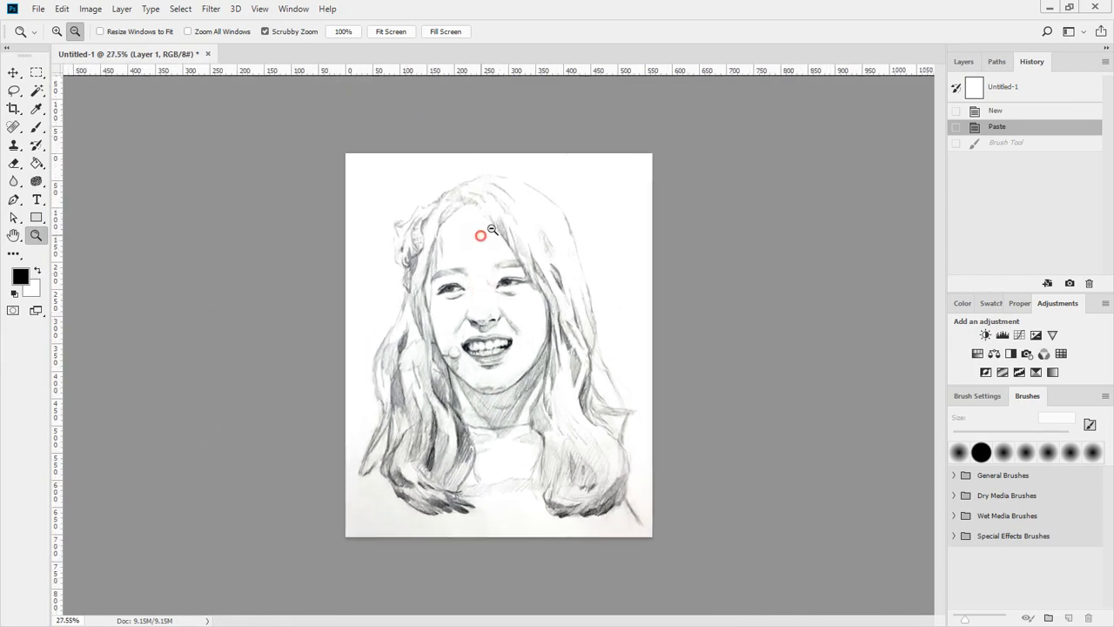
{"action": "mouse_move", "coordinate": [480, 235]}
{"action": "left_mouse_down"}
{"action": "mouse_move", "coordinate": [513, 233]}
{"action": "mouse_move", "coordinate": [472, 245]}
{"action": "mouse_move", "coordinate": [521, 255]}
{"action": "mouse_move", "coordinate": [488, 257]}
{"action": "mouse_move", "coordinate": [544, 256]}
{"action": "mouse_move", "coordinate": [474, 262]}
{"action": "mouse_move", "coordinate": [574, 257]}
{"action": "mouse_move", "coordinate": [505, 252]}
{"action": "mouse_move", "coordinate": [570, 259]}
{"action": "mouse_move", "coordinate": [509, 266]}
{"action": "mouse_move", "coordinate": [540, 268]}
{"action": "mouse_move", "coordinate": [511, 272]}
{"action": "mouse_move", "coordinate": [504, 340]}
{"action": "left_mouse_up"}
Step: Activate the Move tool and pan the portrait with the temporary Hand tool
{"action": "key", "text": "v"}
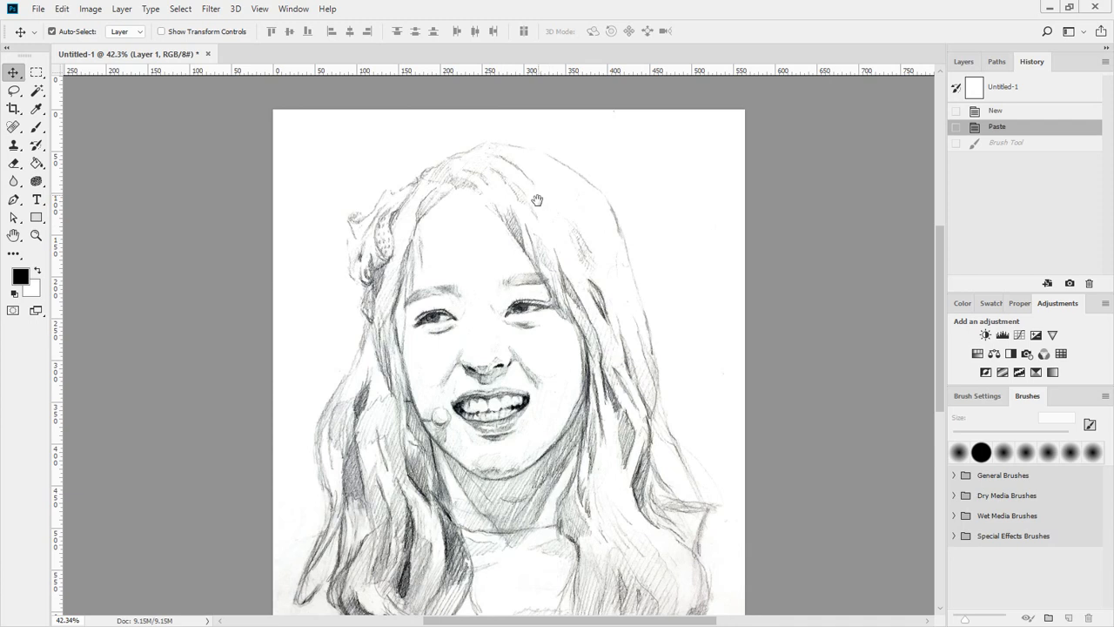
{"action": "mouse_move", "coordinate": [488, 296]}
{"action": "left_mouse_down"}
{"action": "mouse_move", "coordinate": [438, 209]}
{"action": "mouse_move", "coordinate": [457, 283]}
{"action": "mouse_move", "coordinate": [461, 107]}
{"action": "mouse_move", "coordinate": [473, 129]}
{"action": "mouse_move", "coordinate": [443, 186]}
{"action": "mouse_move", "coordinate": [434, 175]}
{"action": "mouse_move", "coordinate": [444, 261]}
{"action": "mouse_move", "coordinate": [409, 231]}
{"action": "mouse_move", "coordinate": [451, 206]}
{"action": "mouse_move", "coordinate": [445, 191]}
{"action": "left_mouse_up"}
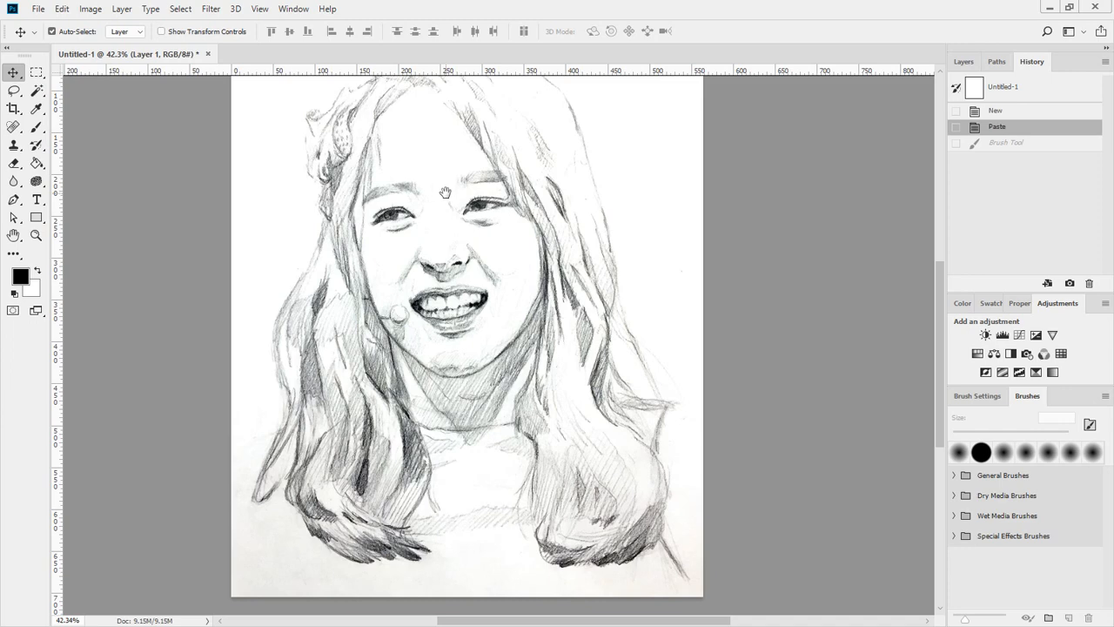
{"action": "mouse_move", "coordinate": [439, 327]}
{"action": "left_mouse_down"}
{"action": "mouse_move", "coordinate": [382, 197]}
{"action": "mouse_move", "coordinate": [415, 383]}
{"action": "mouse_move", "coordinate": [429, 204]}
{"action": "mouse_move", "coordinate": [436, 342]}
{"action": "left_mouse_up"}
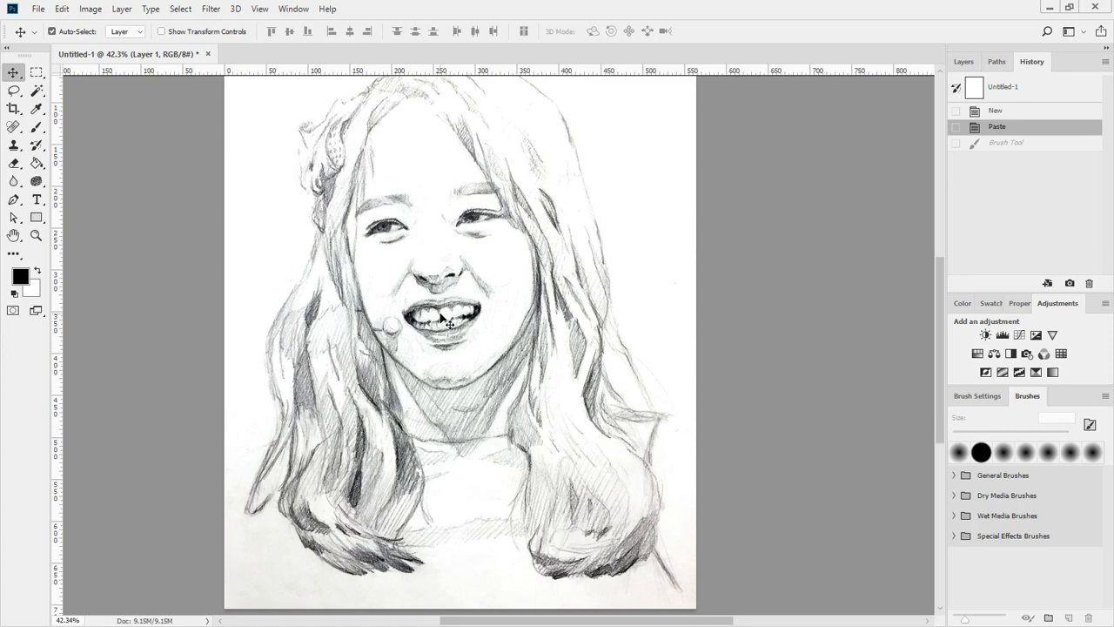
Step: Zoom in on the nose and mouth with the temporary Zoom tool while keeping the Move tool active
{"action": "key", "text": "ctrl"}
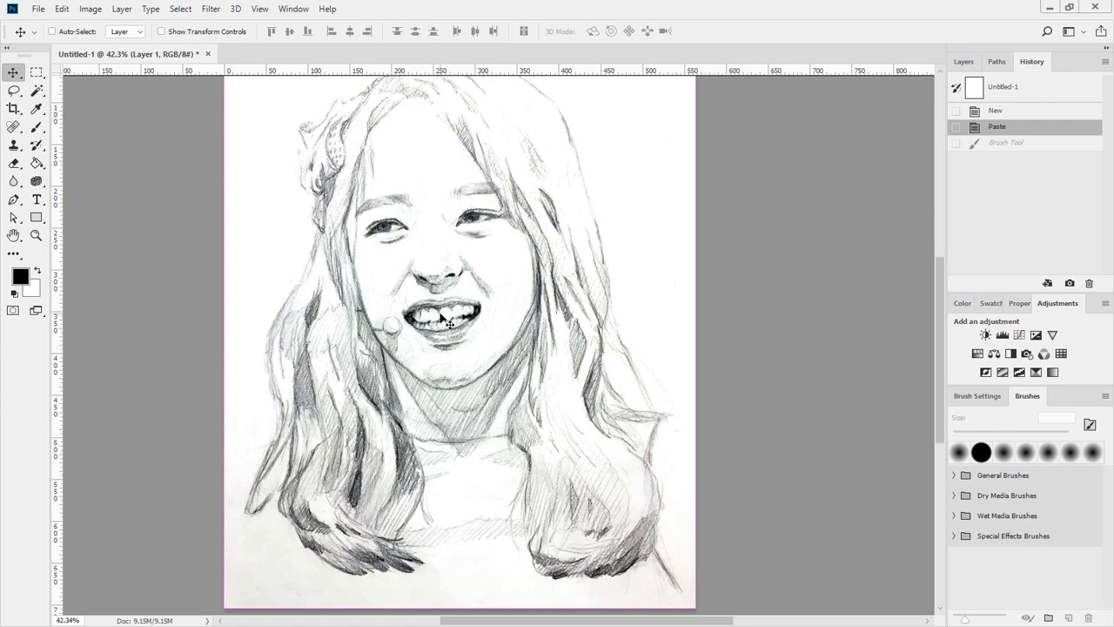
{"action": "key", "text": "ctrl+space"}
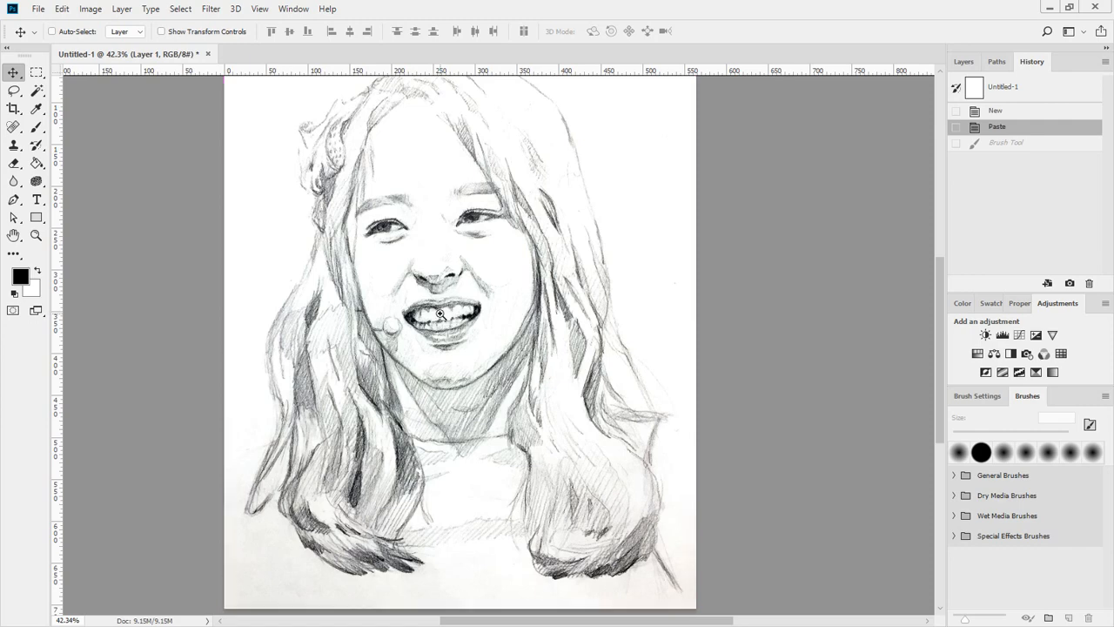
{"action": "left_click", "coordinate": [440, 313]}
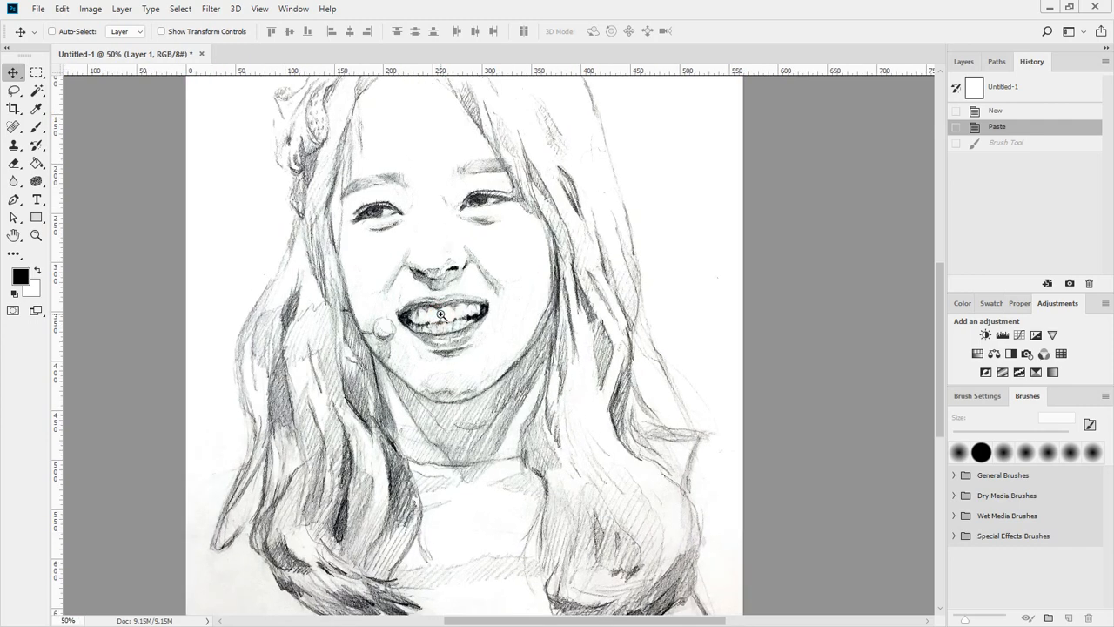
{"action": "left_click", "coordinate": [440, 315]}
{"action": "left_click_drag", "start_coordinate": [392, 220], "coordinate": [444, 257]}
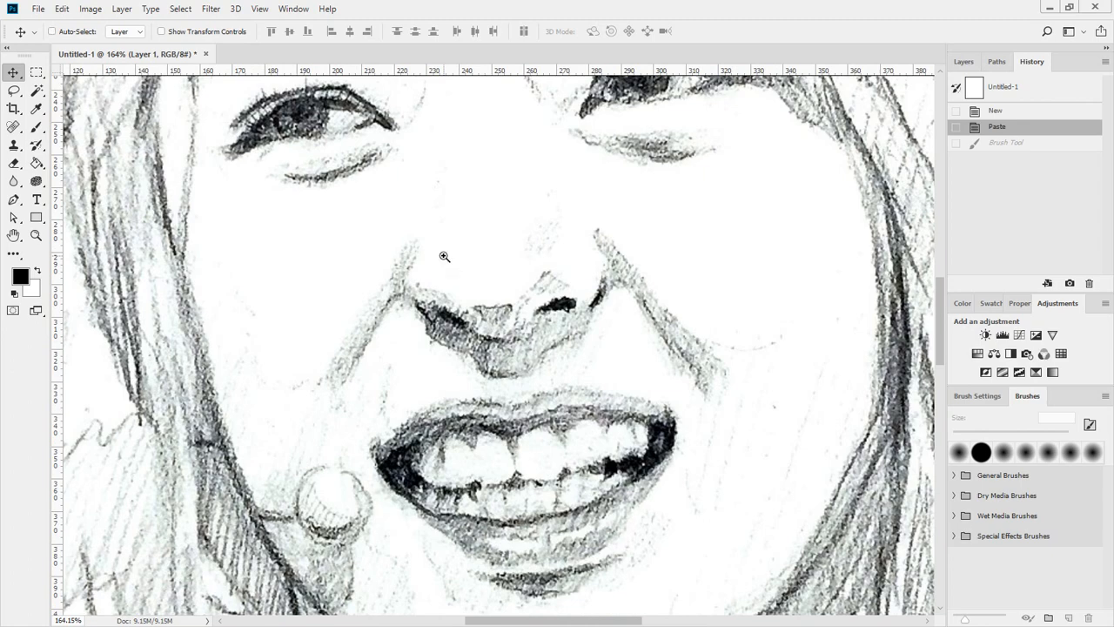
{"action": "left_click_drag", "start_coordinate": [450, 253], "coordinate": [465, 236]}
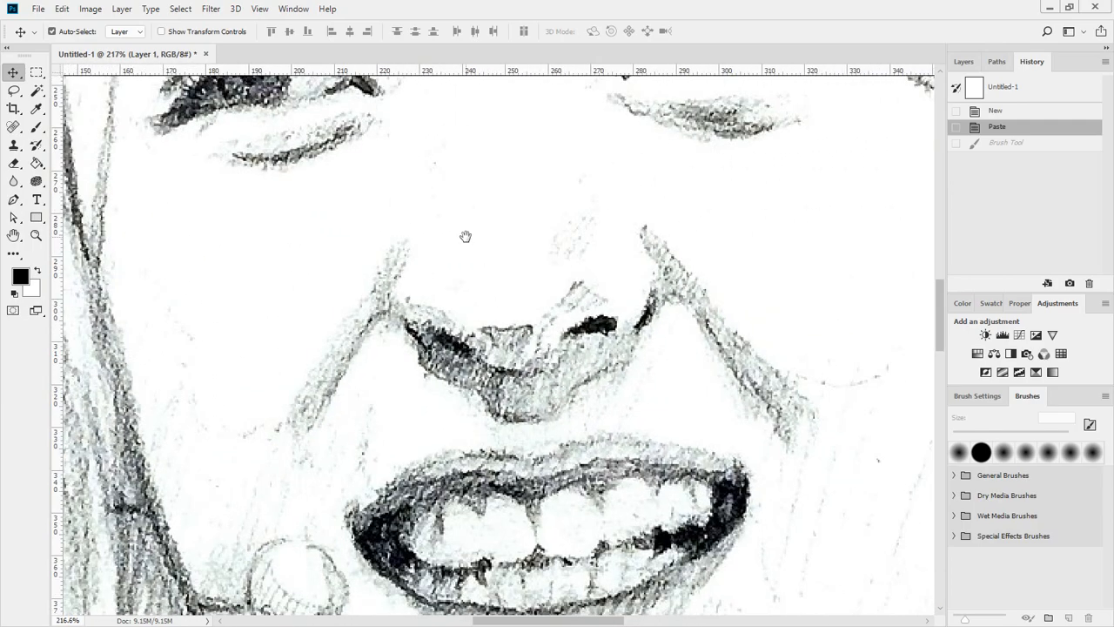
Step: Zoom out in steps with the temporary Zoom tool until the portrait is shown at 2%
{"action": "mouse_move", "coordinate": [467, 236]}
{"action": "left_mouse_down"}
{"action": "mouse_move", "coordinate": [502, 363]}
{"action": "mouse_move", "coordinate": [440, 169]}
{"action": "mouse_move", "coordinate": [408, 180]}
{"action": "left_mouse_up"}
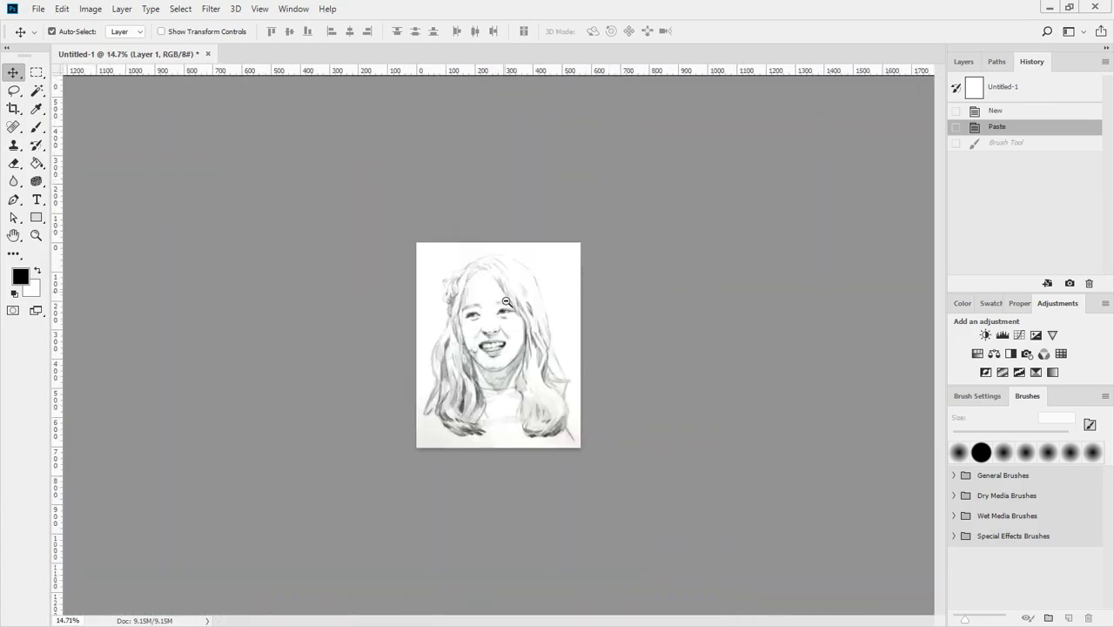
{"action": "left_click", "coordinate": [524, 341], "text": "alt"}
{"action": "left_click", "coordinate": [490, 331], "text": "alt"}
{"action": "left_click", "coordinate": [505, 333], "text": "alt"}
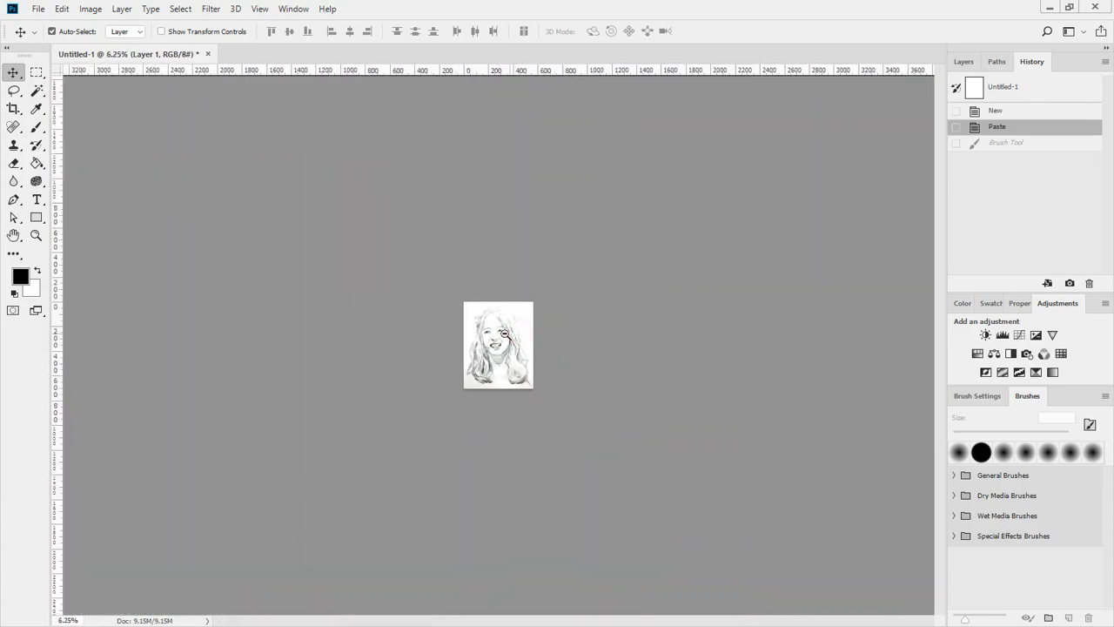
{"action": "left_click", "coordinate": [509, 340], "text": "alt"}
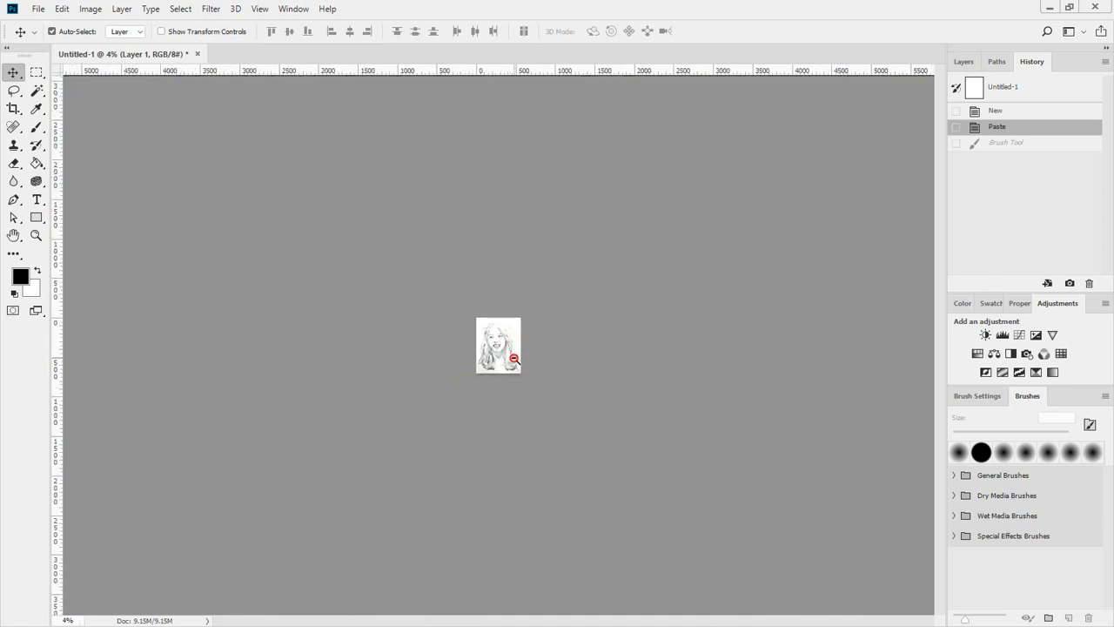
{"action": "left_click", "coordinate": [510, 357], "text": "alt"}
{"action": "left_click", "coordinate": [491, 346], "text": "alt"}
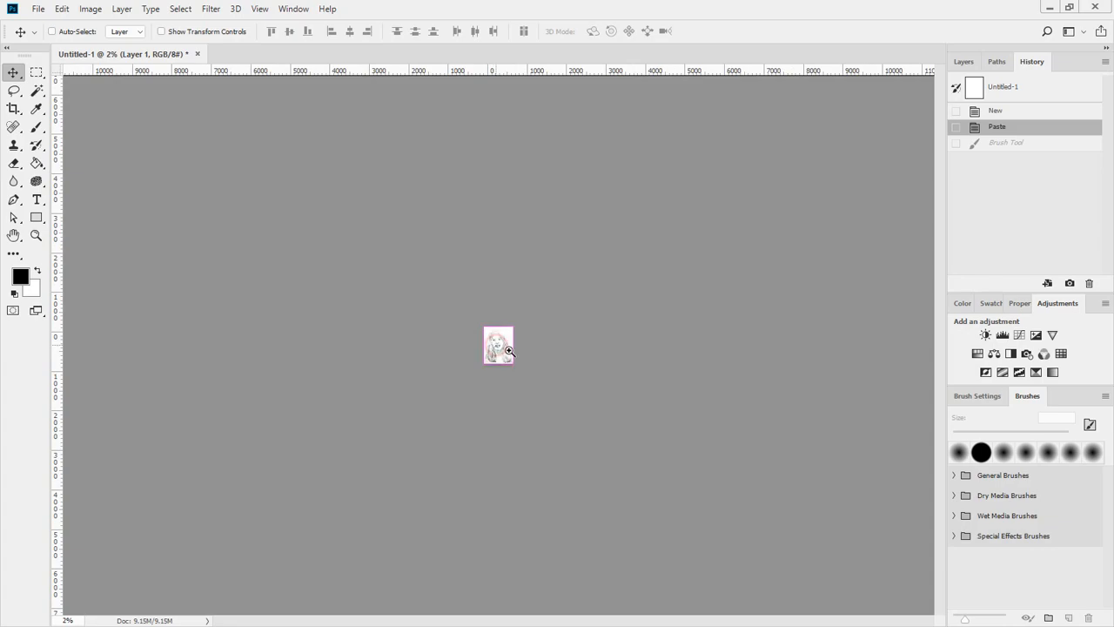
Step: Zoom in on the mouth in steps with the temporary Zoom tool up to 300%
{"action": "left_click", "coordinate": [509, 350]}
{"action": "left_click", "coordinate": [509, 350]}
{"action": "left_click", "coordinate": [509, 350]}
{"action": "left_click", "coordinate": [509, 350]}
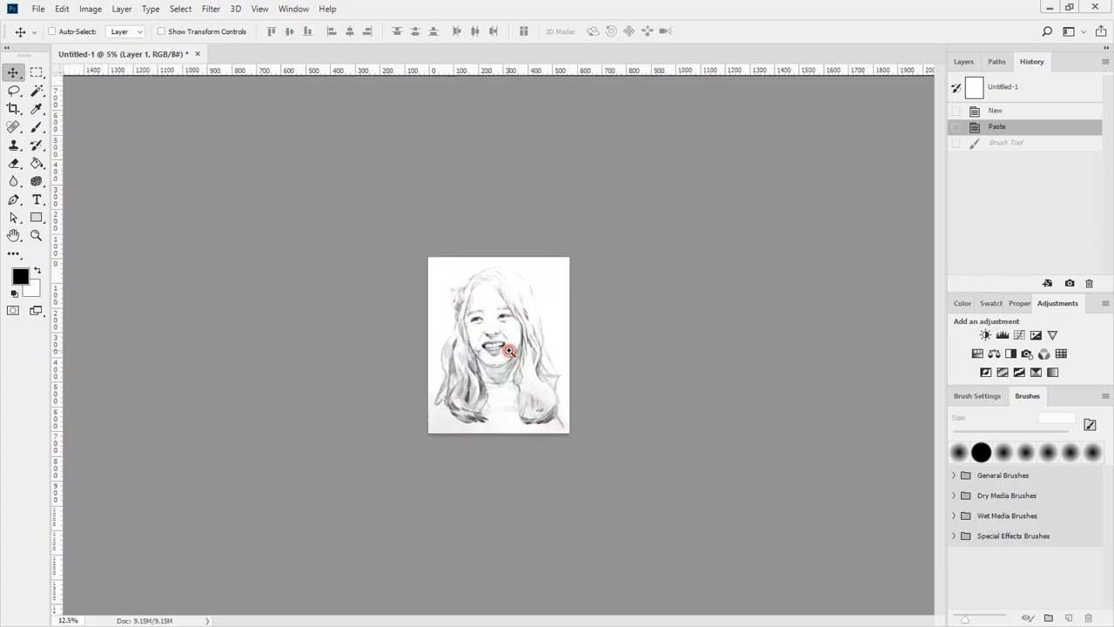
{"action": "left_click", "coordinate": [509, 350]}
{"action": "left_click", "coordinate": [509, 350]}
{"action": "left_click", "coordinate": [509, 350]}
{"action": "left_click", "coordinate": [509, 350]}
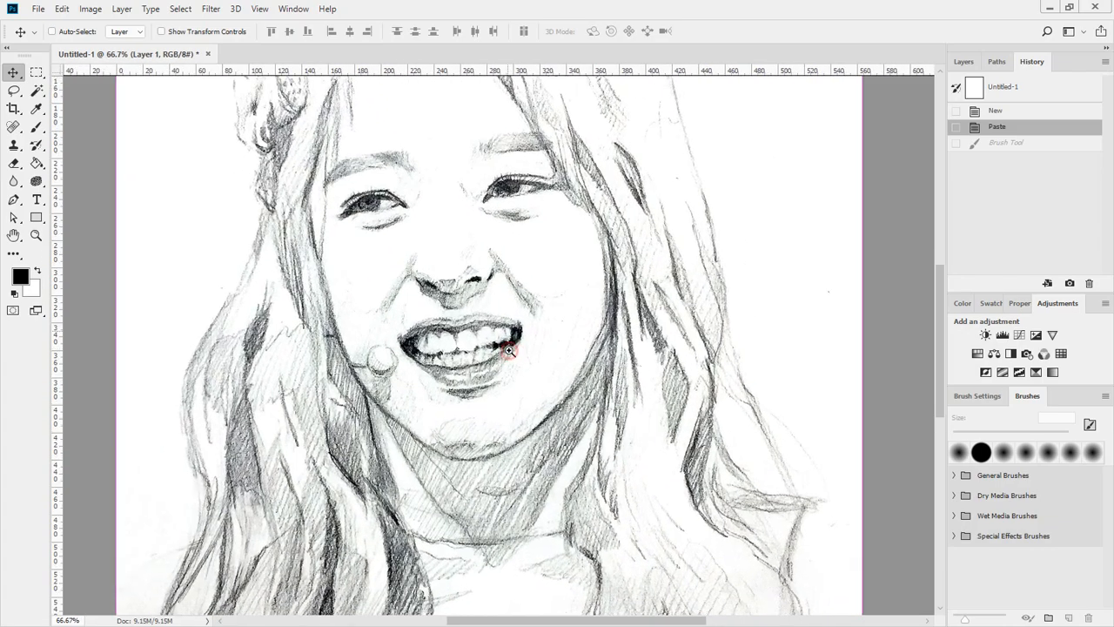
{"action": "left_click", "coordinate": [509, 350]}
{"action": "left_click", "coordinate": [509, 350]}
{"action": "left_click", "coordinate": [510, 350]}
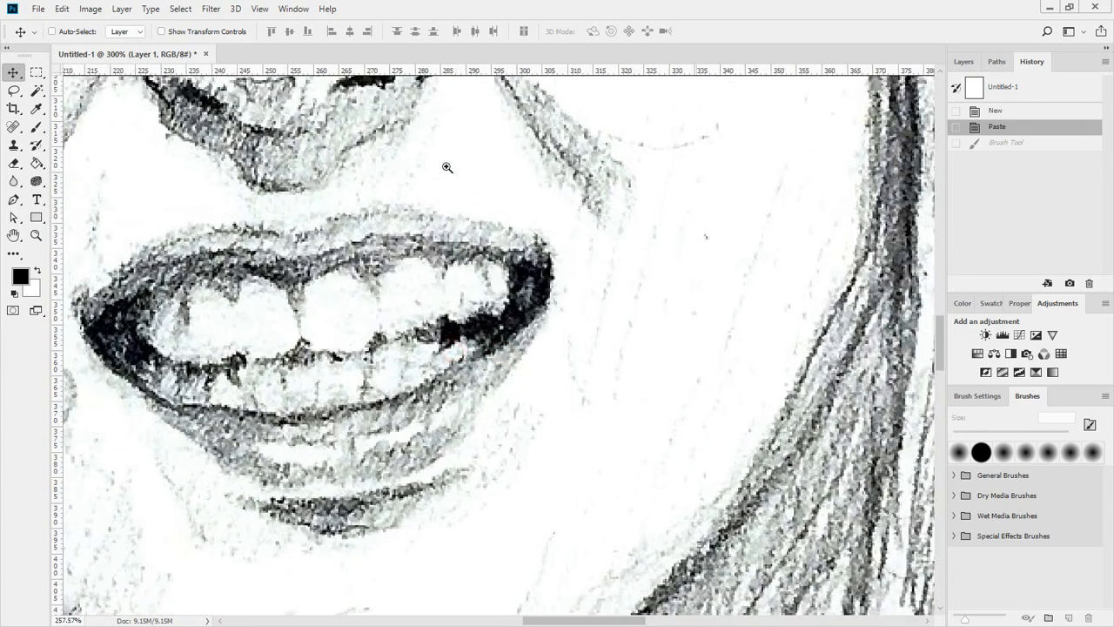
Step: Zoom out from the mouth and back in on the face, ending with the whole portrait at 33.3%
{"action": "left_click_drag", "start_coordinate": [418, 309], "coordinate": [460, 316]}
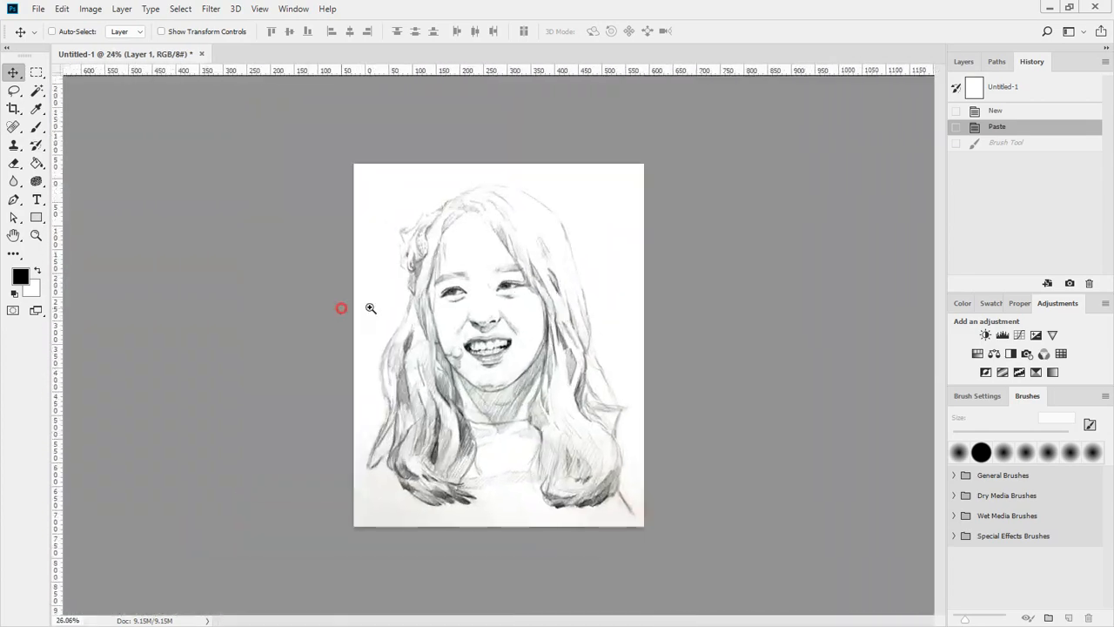
{"action": "left_click", "coordinate": [460, 316]}
{"action": "left_click", "coordinate": [654, 365]}
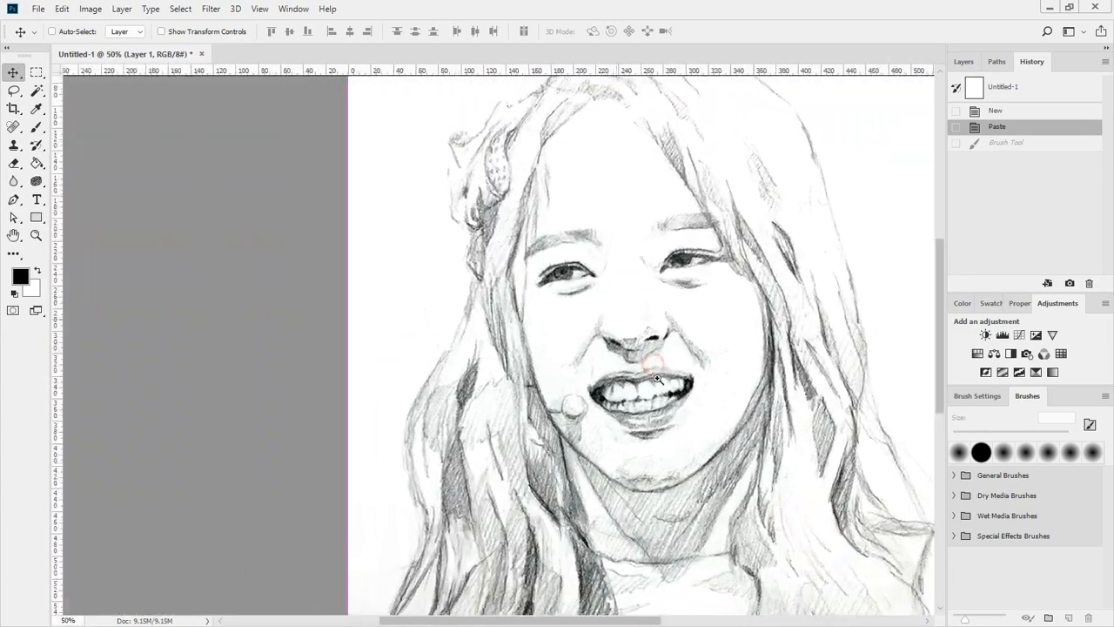
{"action": "left_click", "coordinate": [699, 386], "text": "ctrl"}
{"action": "left_click", "coordinate": [692, 387], "text": "alt"}
{"action": "left_click", "coordinate": [692, 387], "text": "alt"}
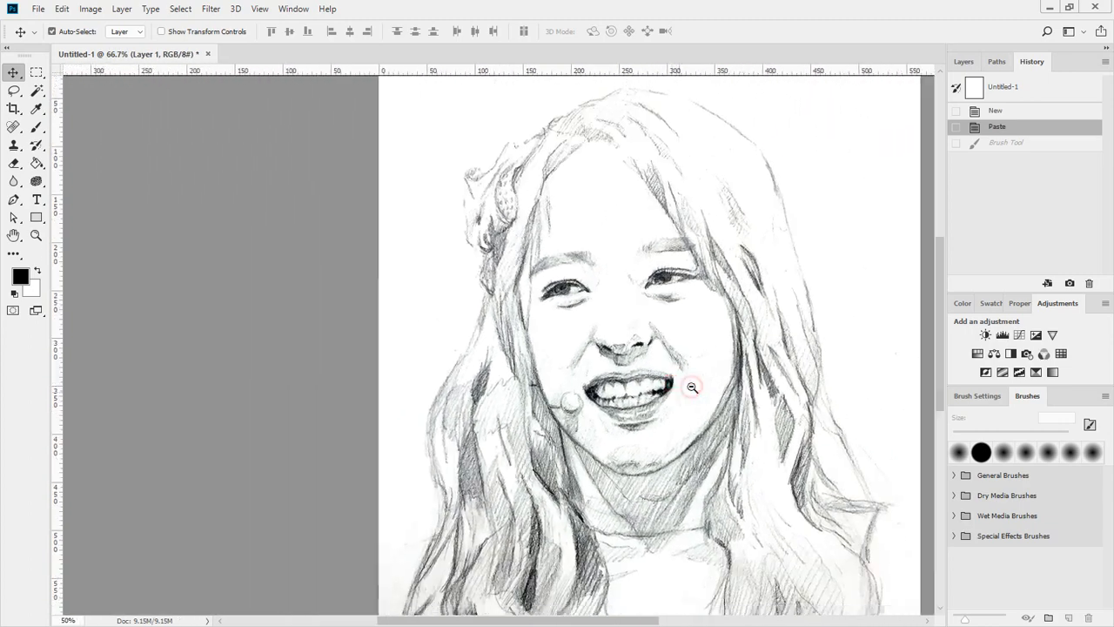
{"action": "left_click", "coordinate": [692, 387], "text": "alt"}
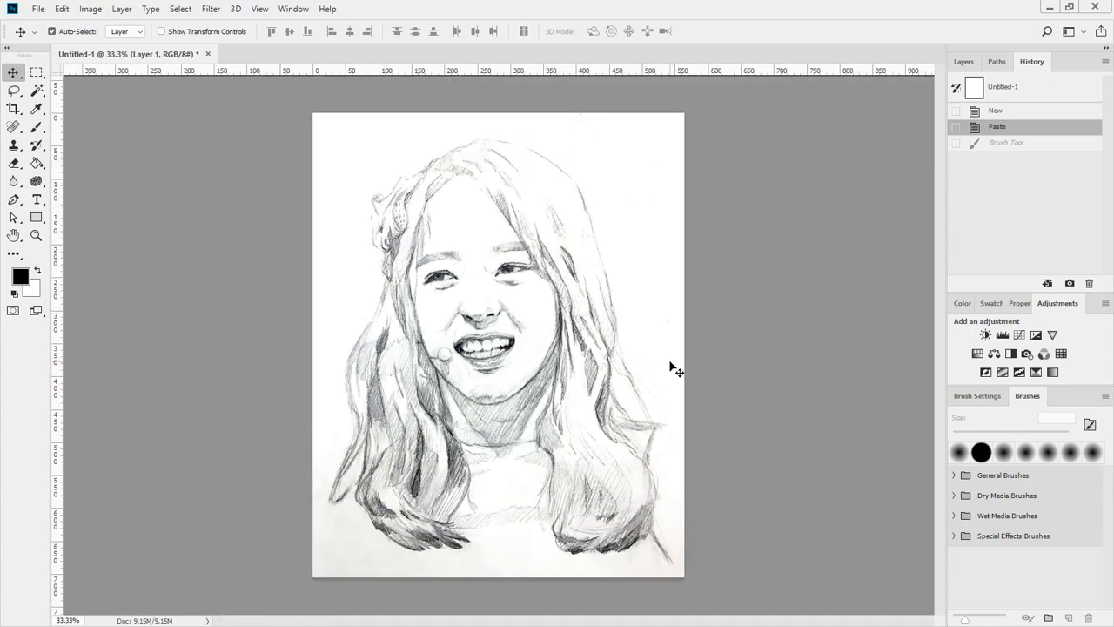
Step: Activate the Hand tool and alternate its Fit Screen and Fill Screen views of the portrait, ending with Fill Screen
{"action": "key", "text": "b"}
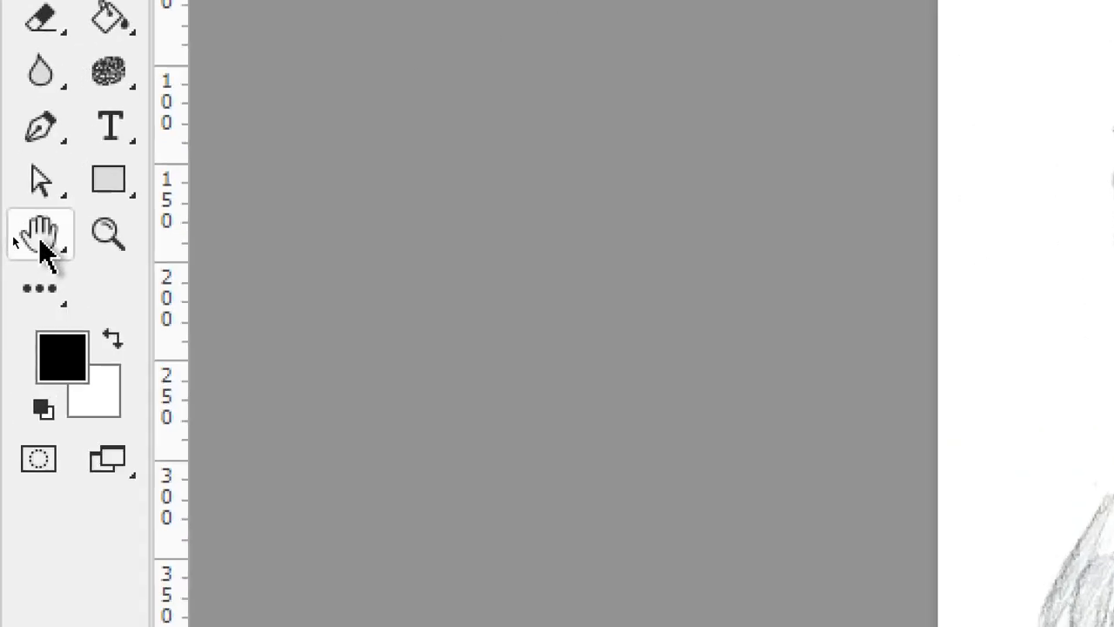
{"action": "left_click", "coordinate": [13, 236]}
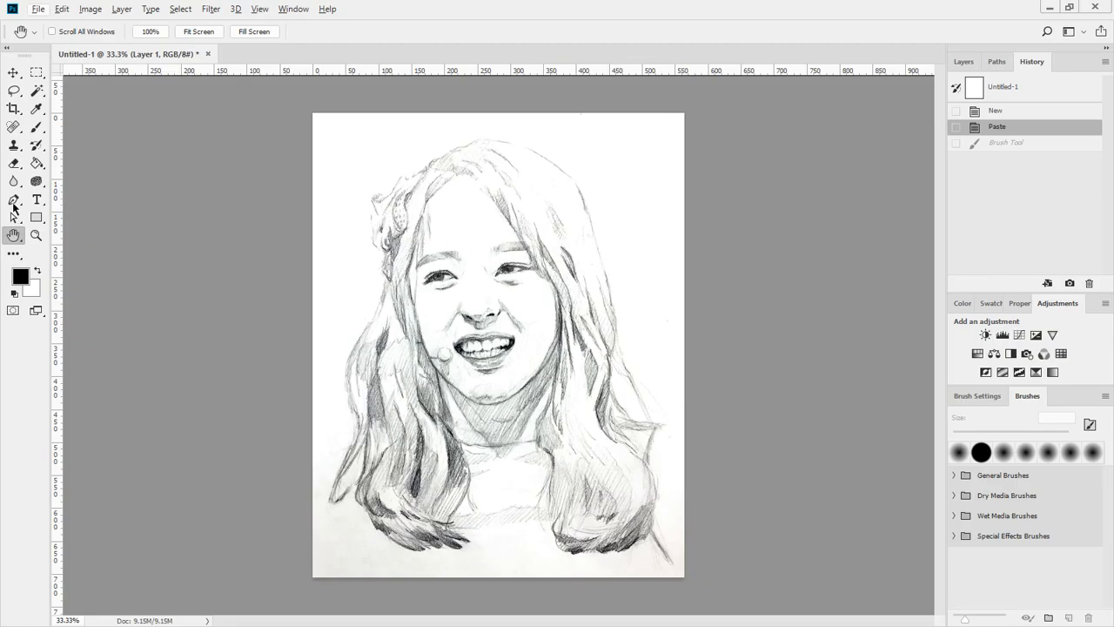
{"action": "left_click_drag", "start_coordinate": [42, 45], "coordinate": [342, 42]}
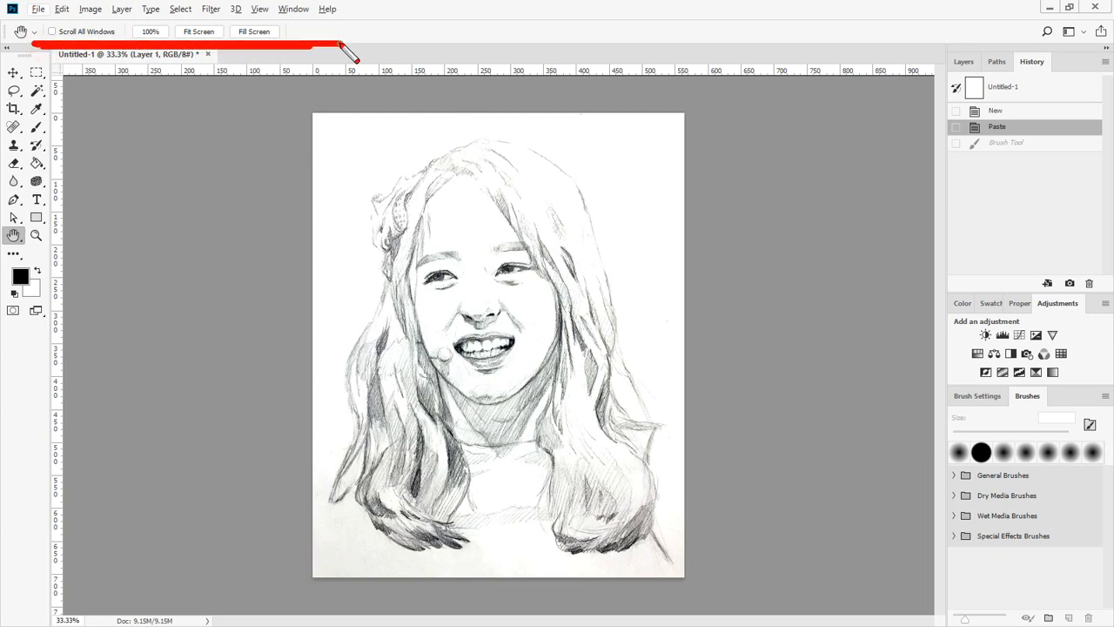
{"action": "key", "text": "Escape"}
{"action": "left_click", "coordinate": [209, 37]}
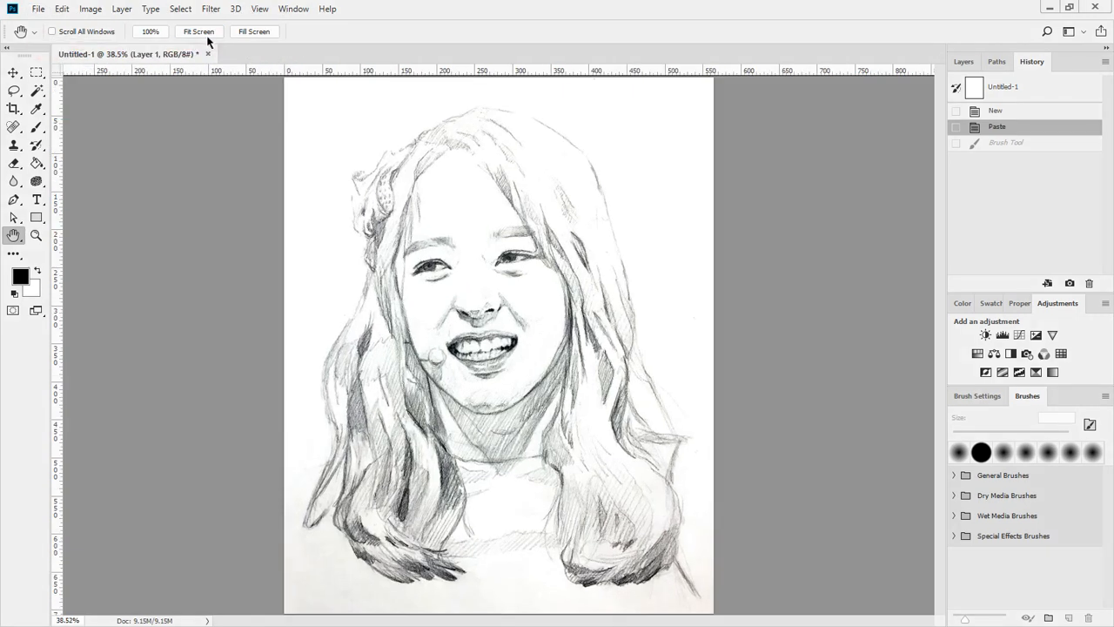
{"action": "left_click", "coordinate": [253, 32]}
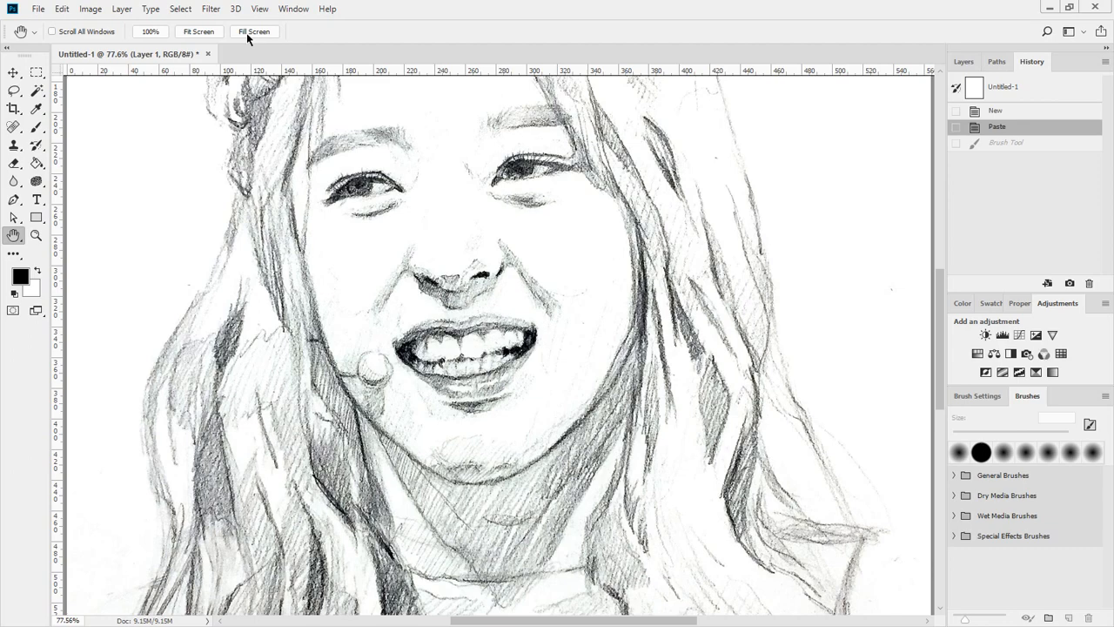
{"action": "left_click", "coordinate": [209, 33]}
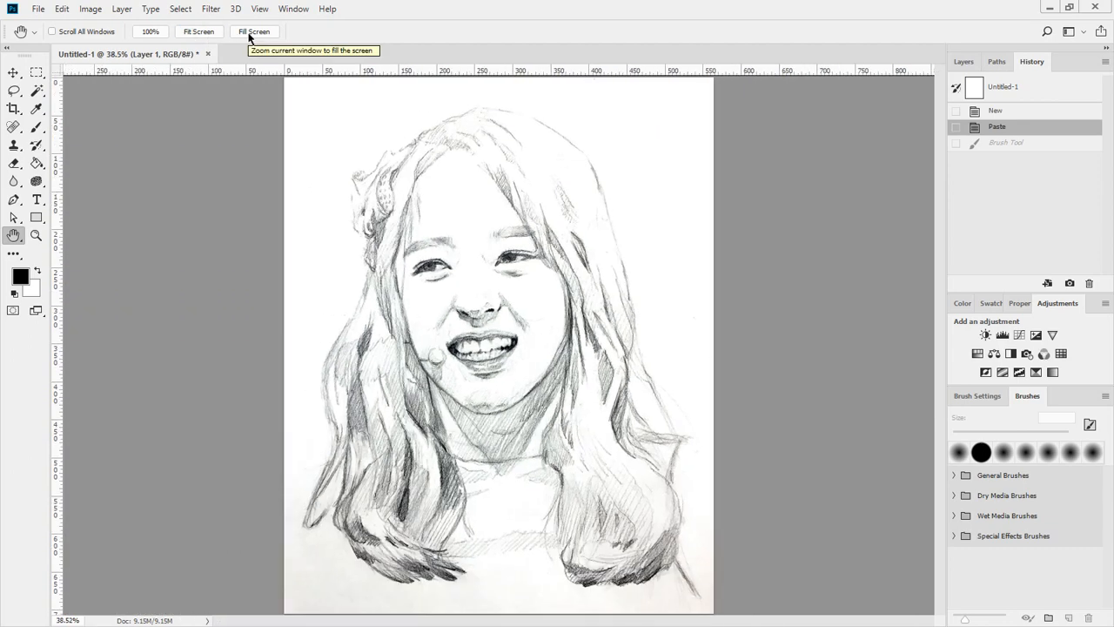
{"action": "left_click", "coordinate": [250, 33]}
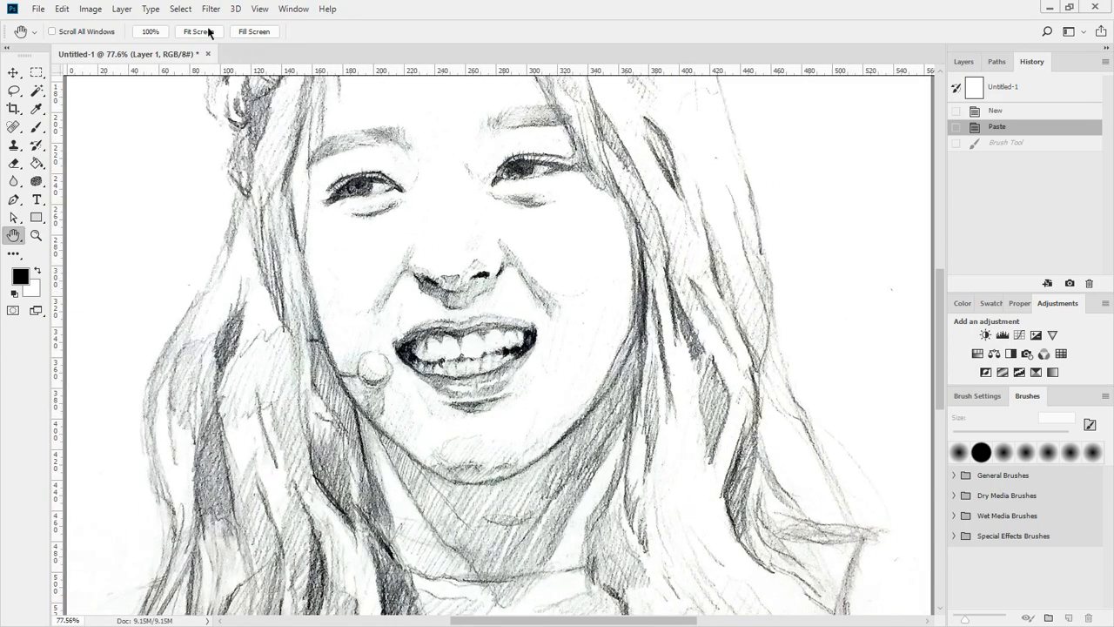
{"action": "left_click", "coordinate": [209, 32]}
{"action": "left_click", "coordinate": [255, 32]}
Step: Pan the screen-filling portrait in different directions and return to the face
{"action": "left_click_drag", "start_coordinate": [450, 193], "coordinate": [543, 466]}
{"action": "mouse_move", "coordinate": [691, 205]}
{"action": "left_mouse_down"}
{"action": "mouse_move", "coordinate": [560, 211]}
{"action": "mouse_move", "coordinate": [359, 397]}
{"action": "mouse_move", "coordinate": [582, 97]}
{"action": "left_mouse_up"}
{"action": "mouse_move", "coordinate": [655, 261]}
{"action": "left_mouse_down"}
{"action": "mouse_move", "coordinate": [380, 130]}
{"action": "mouse_move", "coordinate": [628, 334]}
{"action": "mouse_move", "coordinate": [677, 301]}
{"action": "mouse_move", "coordinate": [363, 460]}
{"action": "mouse_move", "coordinate": [457, 384]}
{"action": "mouse_move", "coordinate": [453, 172]}
{"action": "mouse_move", "coordinate": [579, 319]}
{"action": "mouse_move", "coordinate": [475, 354]}
{"action": "mouse_move", "coordinate": [539, 409]}
{"action": "left_mouse_up"}
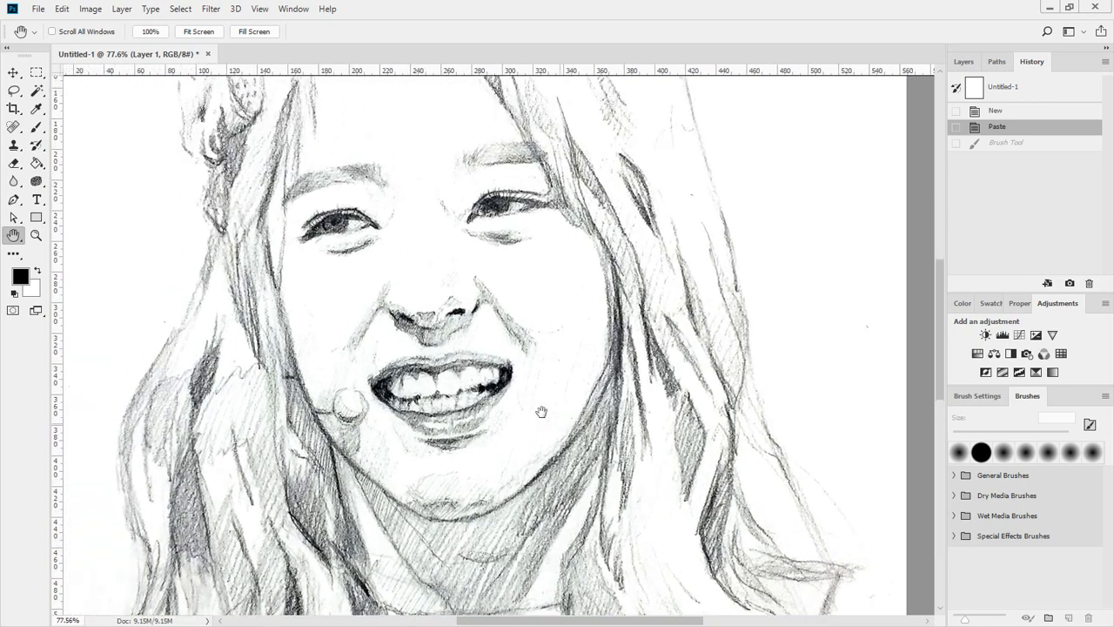
Step: Activate the Zoom tool and show the portrait at 100% using the tool's own shortcut
{"action": "left_click", "coordinate": [35, 236]}
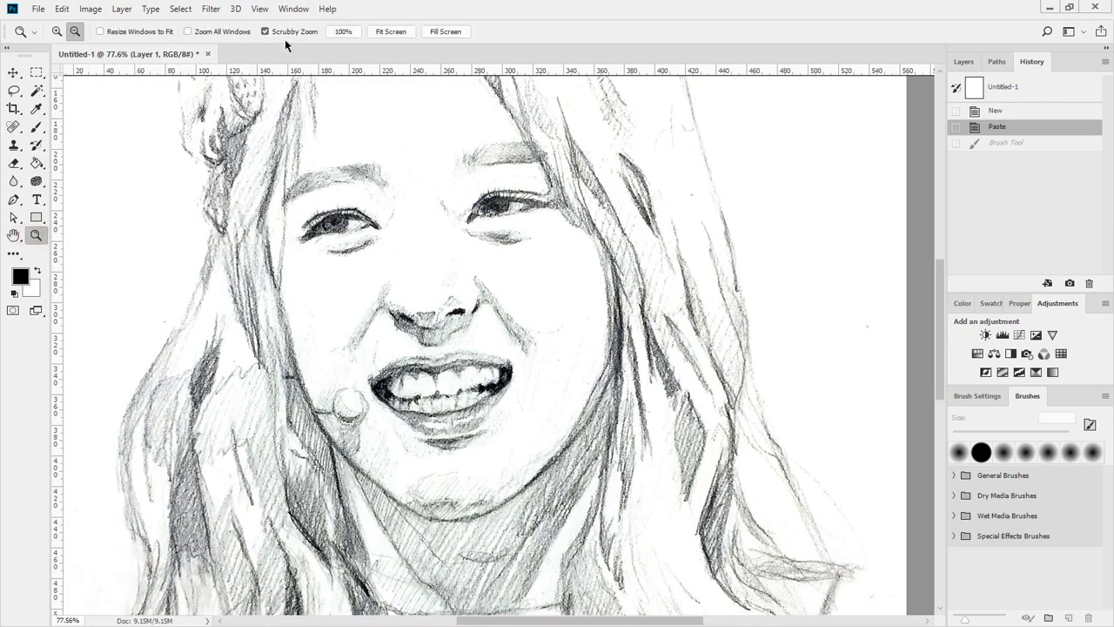
{"action": "mouse_move", "coordinate": [449, 53]}
{"action": "left_mouse_down"}
{"action": "mouse_move", "coordinate": [388, 55]}
{"action": "mouse_move", "coordinate": [353, 38]}
{"action": "mouse_move", "coordinate": [362, 14]}
{"action": "mouse_move", "coordinate": [469, 16]}
{"action": "mouse_move", "coordinate": [473, 36]}
{"action": "mouse_move", "coordinate": [416, 52]}
{"action": "left_mouse_up"}
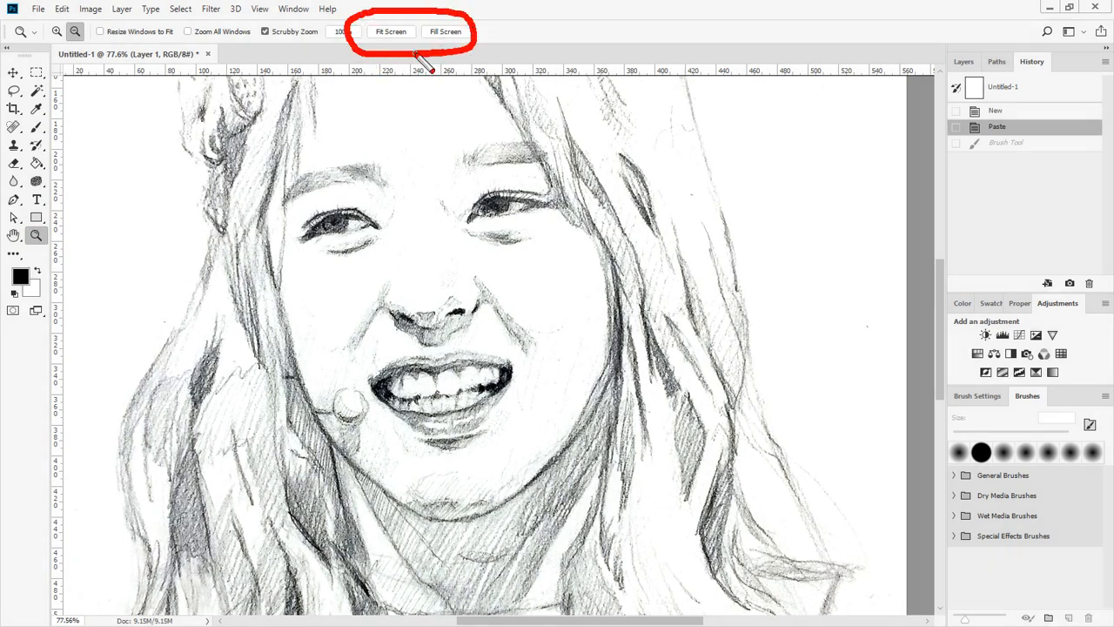
{"action": "key", "text": "Escape"}
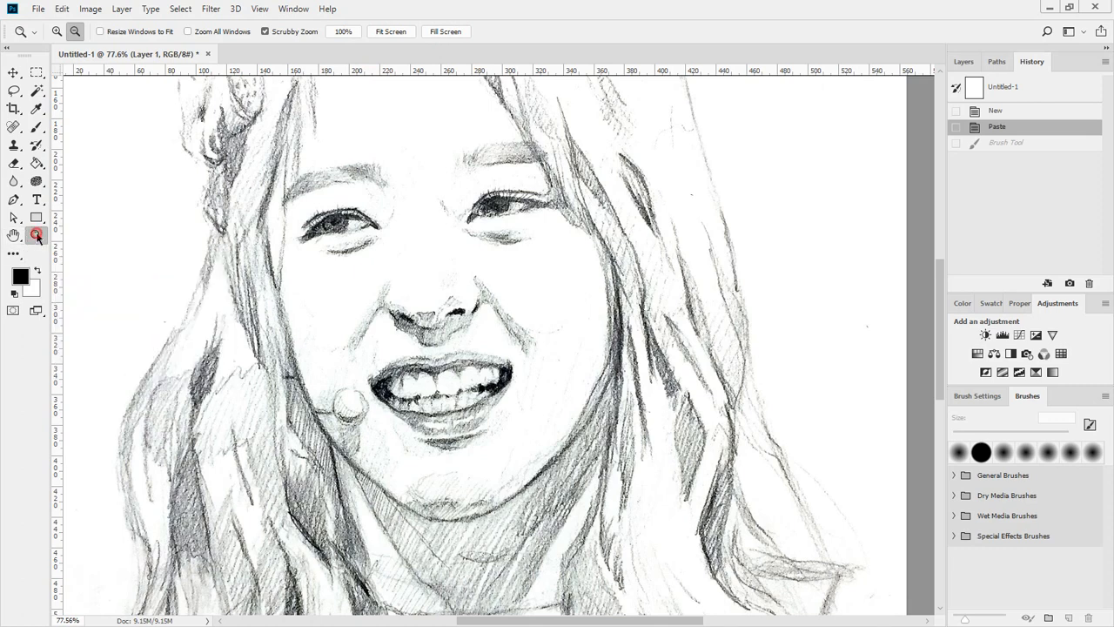
{"action": "double_click", "coordinate": [36, 236]}
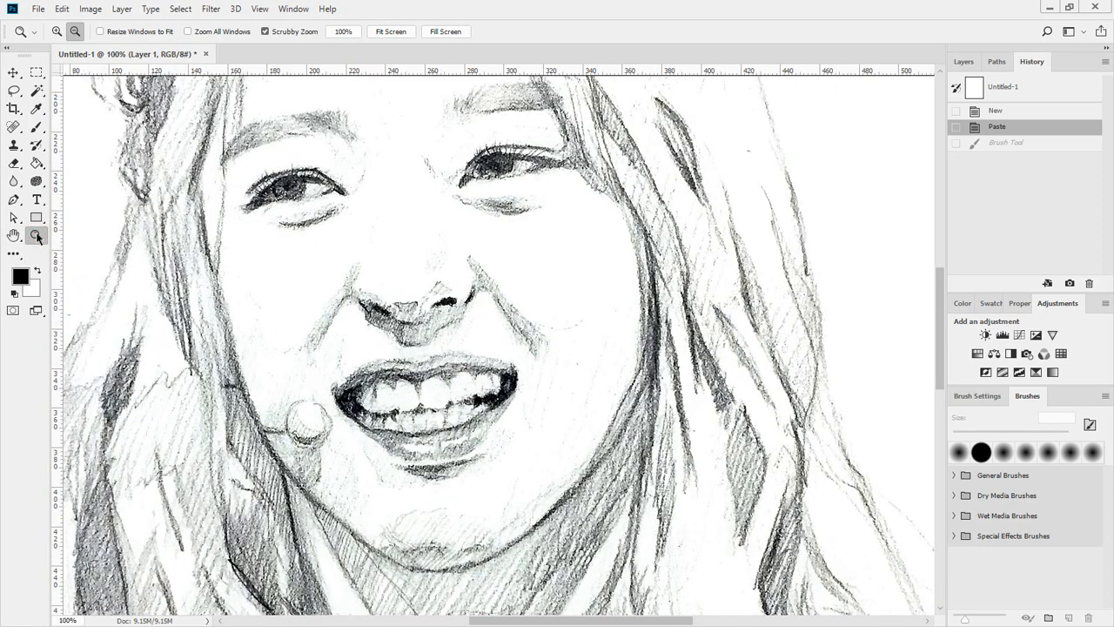
Step: Fit the whole portrait on screen with the Hand tool, and return to 100% with the Zoom tool
{"action": "left_click", "coordinate": [13, 235]}
{"action": "double_click", "coordinate": [13, 236]}
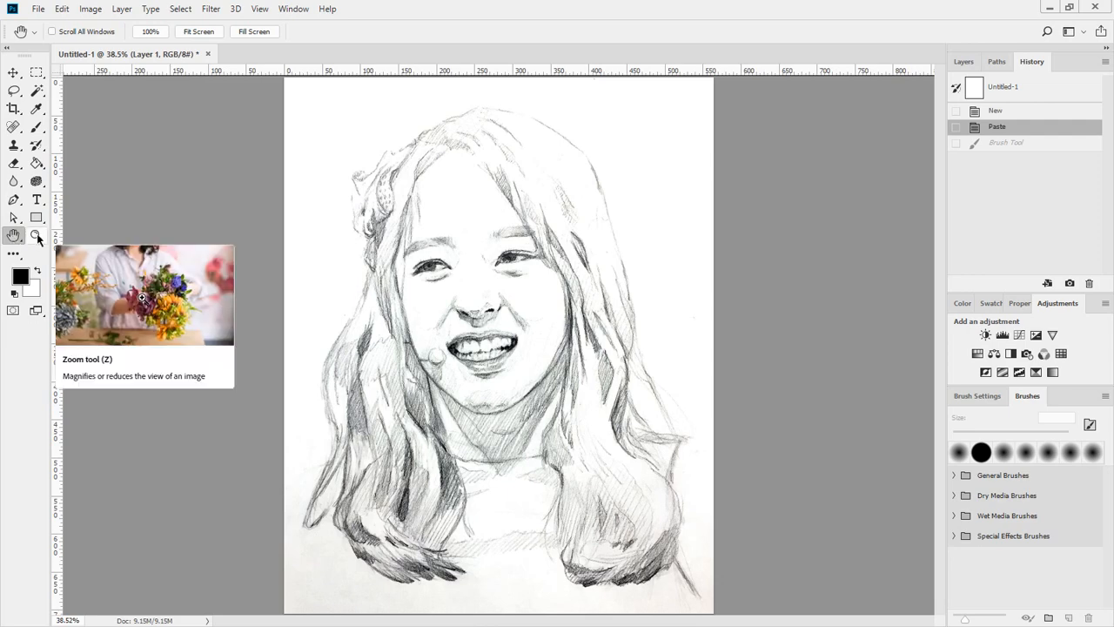
{"action": "left_click", "coordinate": [37, 235]}
{"action": "double_click", "coordinate": [36, 235]}
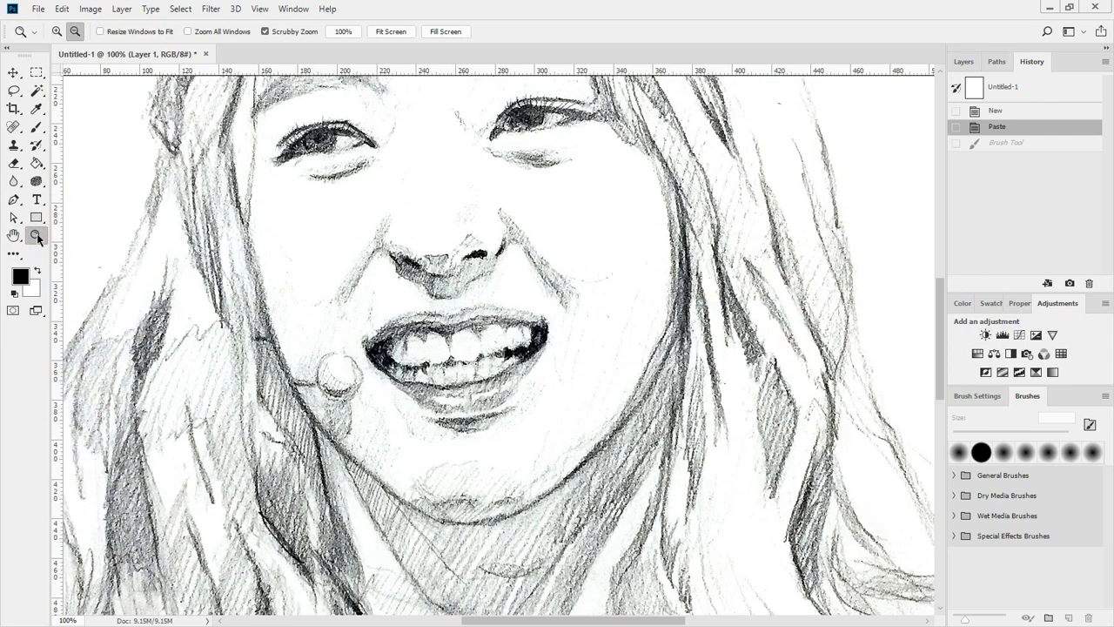
Step: Scroll the 100% view of the face vertically and sideways without changing the zoom
{"action": "scroll", "coordinate": [549, 267], "scroll_direction": "down", "scroll_amount": 3}
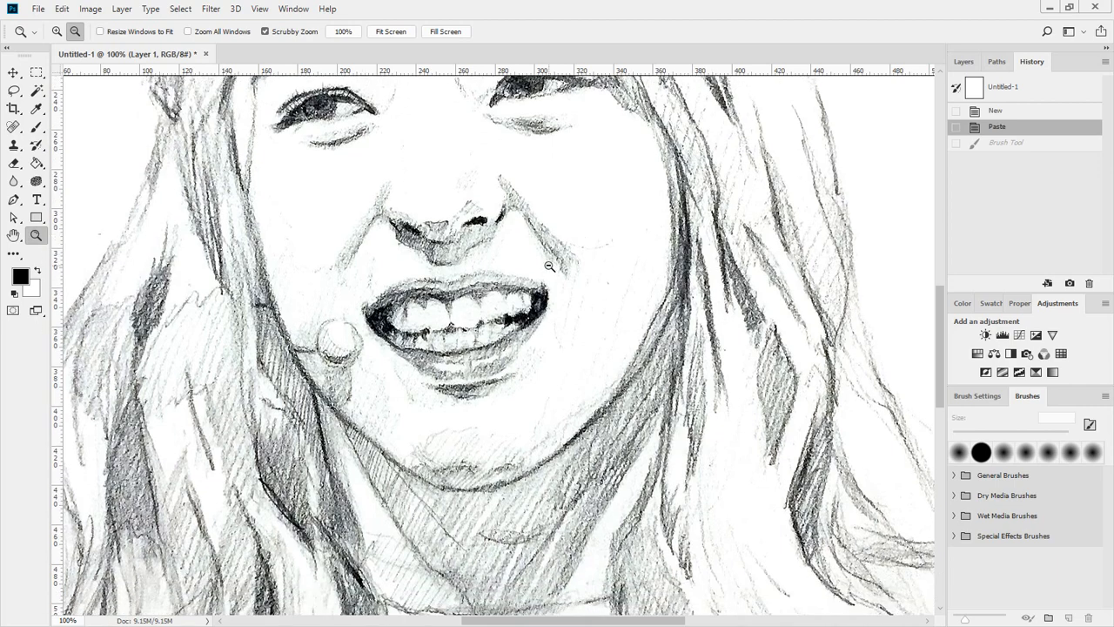
{"action": "scroll", "coordinate": [549, 266], "scroll_direction": "up", "scroll_amount": 3}
{"action": "scroll", "coordinate": [549, 266], "scroll_direction": "left", "scroll_amount": 1}
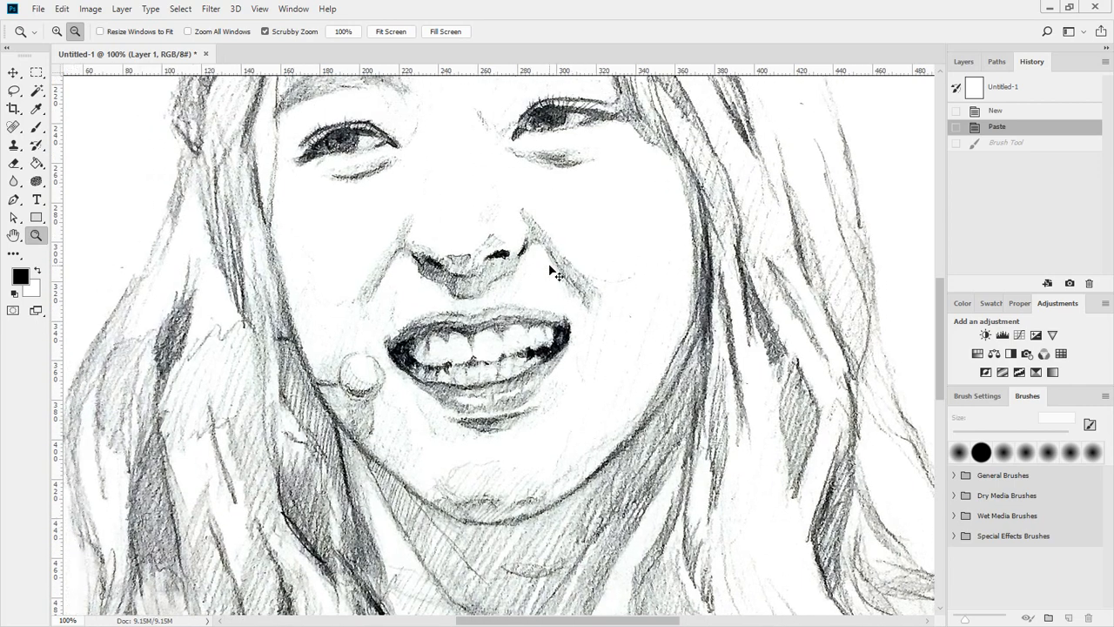
{"action": "scroll", "coordinate": [549, 266], "scroll_direction": "right", "scroll_amount": 1}
{"action": "scroll", "coordinate": [549, 267], "scroll_direction": "left", "scroll_amount": 1}
{"action": "scroll", "coordinate": [549, 267], "scroll_direction": "right", "scroll_amount": 1}
Step: Zoom in and out around the mouth with the scroll wheel and scrubby zoom, ending at about 56%
{"action": "scroll", "coordinate": [549, 267], "scroll_direction": "down", "scroll_amount": 5}
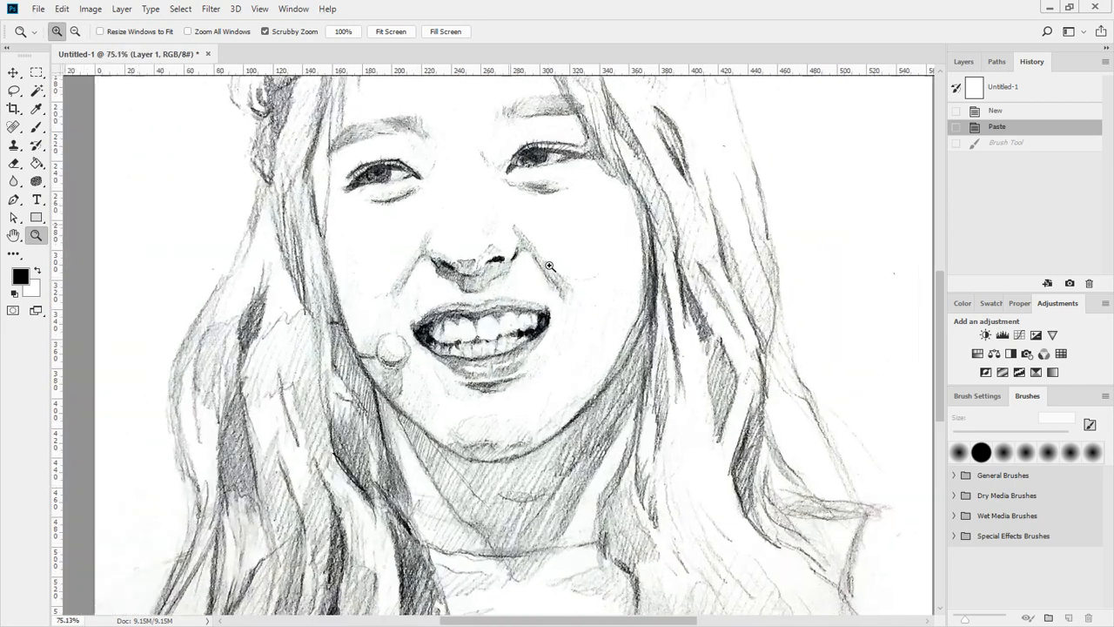
{"action": "scroll", "coordinate": [550, 266], "scroll_direction": "up", "scroll_amount": 2}
{"action": "scroll", "coordinate": [549, 266], "scroll_direction": "down", "scroll_amount": 2}
{"action": "scroll", "coordinate": [551, 267], "scroll_direction": "up", "scroll_amount": 2}
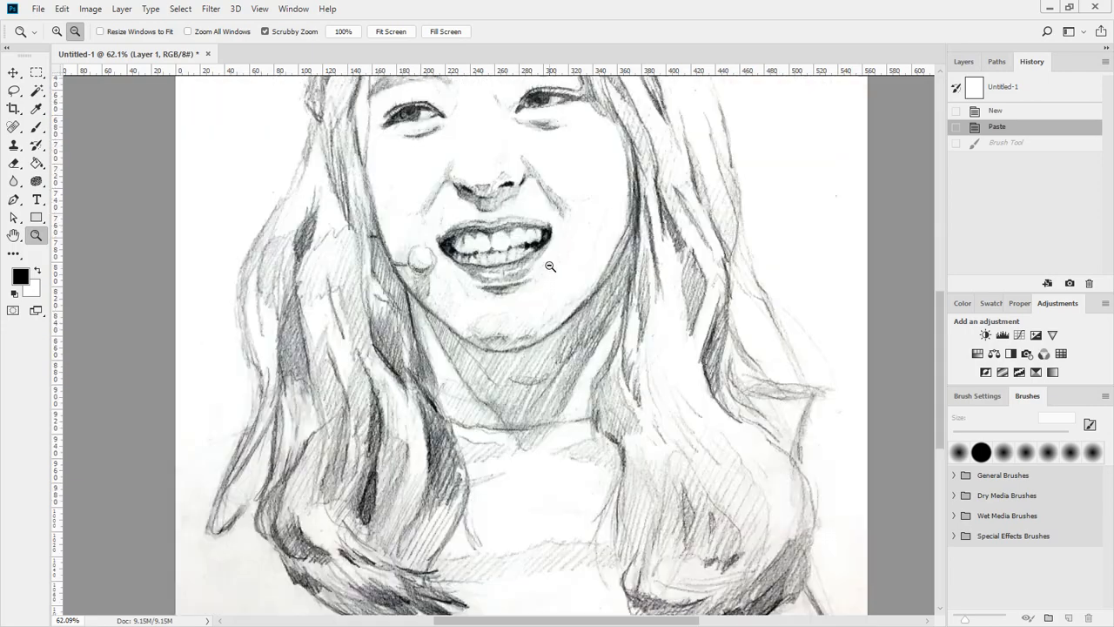
{"action": "scroll", "coordinate": [551, 266], "scroll_direction": "down", "scroll_amount": 1}
{"action": "left_click_drag", "start_coordinate": [550, 266], "coordinate": [517, 272]}
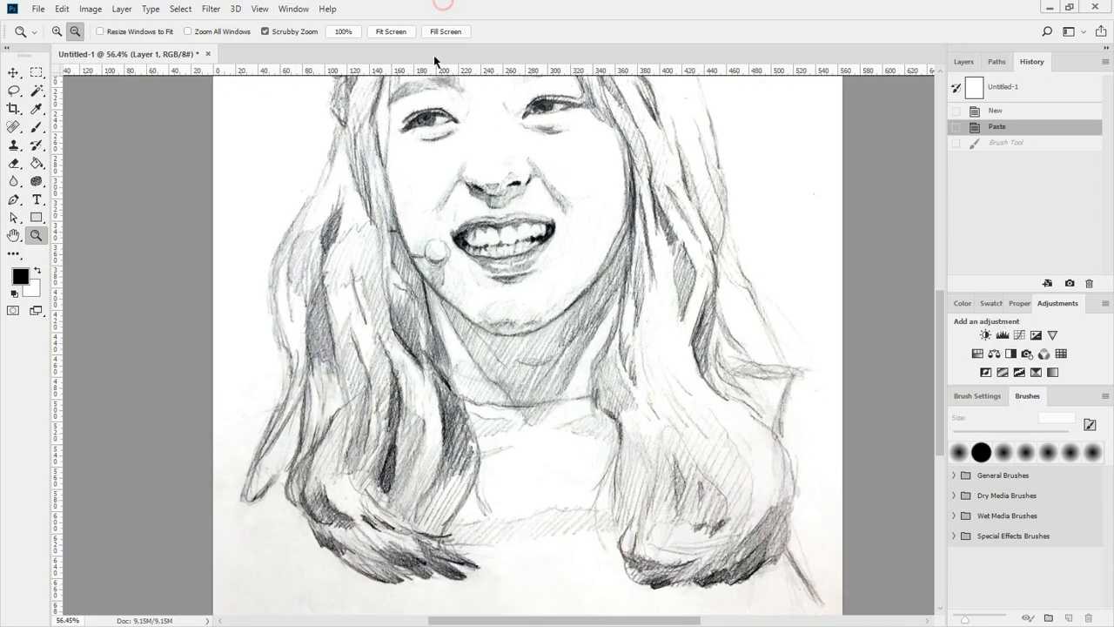
Step: With the Hand tool active, pan the portrait and scroll-zoom around the face, ending at about 47%
{"action": "left_click", "coordinate": [13, 235]}
{"action": "left_click_drag", "start_coordinate": [495, 265], "coordinate": [460, 289]}
{"action": "scroll", "coordinate": [461, 289], "scroll_direction": "left", "scroll_amount": 2}
{"action": "scroll", "coordinate": [461, 289], "scroll_direction": "right", "scroll_amount": 3}
{"action": "scroll", "coordinate": [461, 289], "scroll_direction": "left", "scroll_amount": 3}
{"action": "scroll", "coordinate": [460, 289], "scroll_direction": "right", "scroll_amount": 4}
{"action": "scroll", "coordinate": [459, 287], "scroll_direction": "down", "scroll_amount": 5}
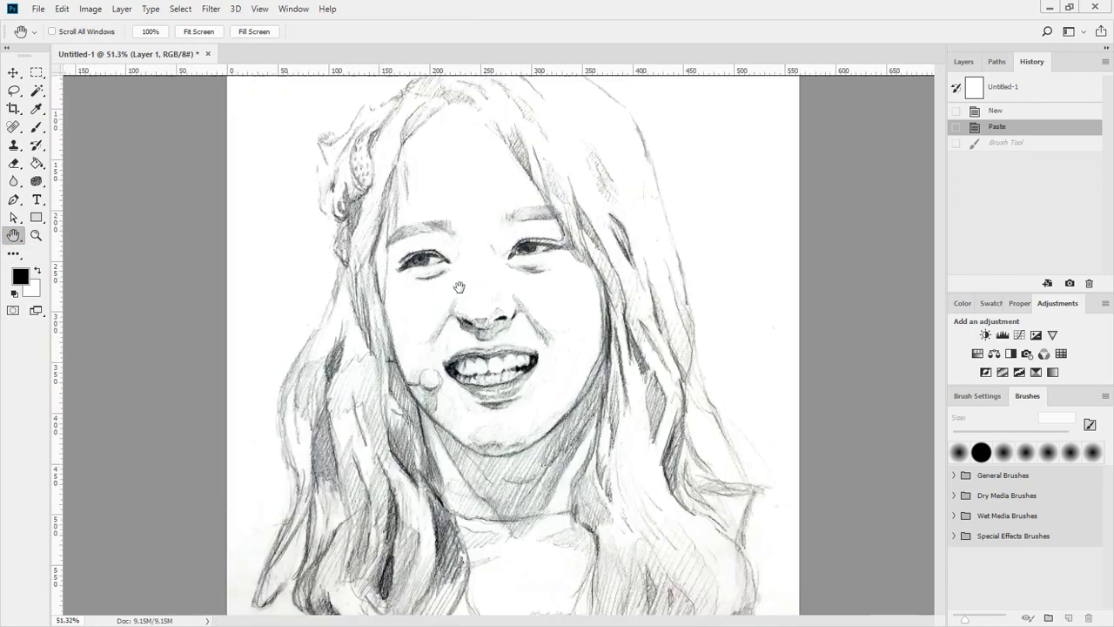
{"action": "scroll", "coordinate": [459, 287], "scroll_direction": "up", "scroll_amount": 5}
{"action": "scroll", "coordinate": [459, 287], "scroll_direction": "down", "scroll_amount": 4}
{"action": "scroll", "coordinate": [458, 287], "scroll_direction": "up", "scroll_amount": 2}
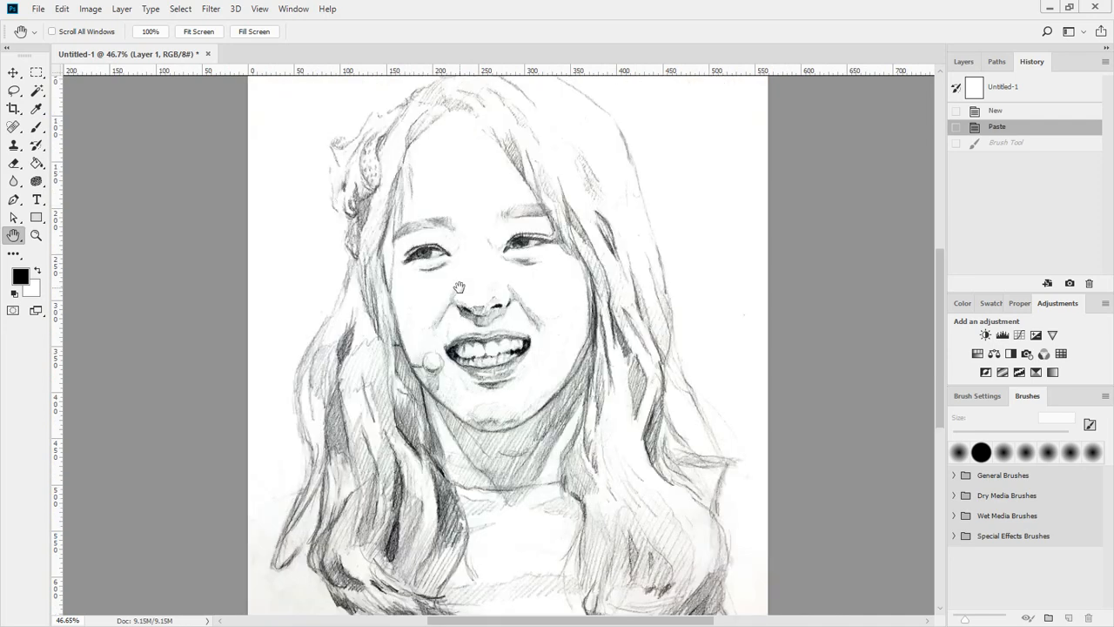
{"action": "scroll", "coordinate": [458, 288], "scroll_direction": "up", "scroll_amount": 1}
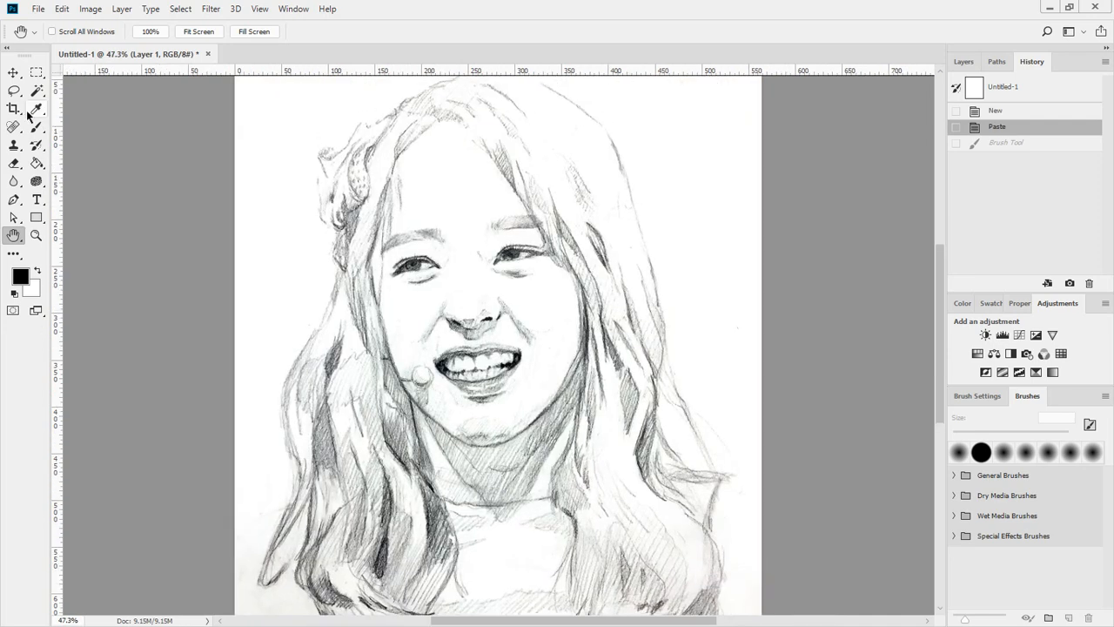
Step: Paint a soft black diagonal Brush stroke at 100% opacity on the blank paper above the hair, and undo it
{"action": "left_click", "coordinate": [37, 128]}
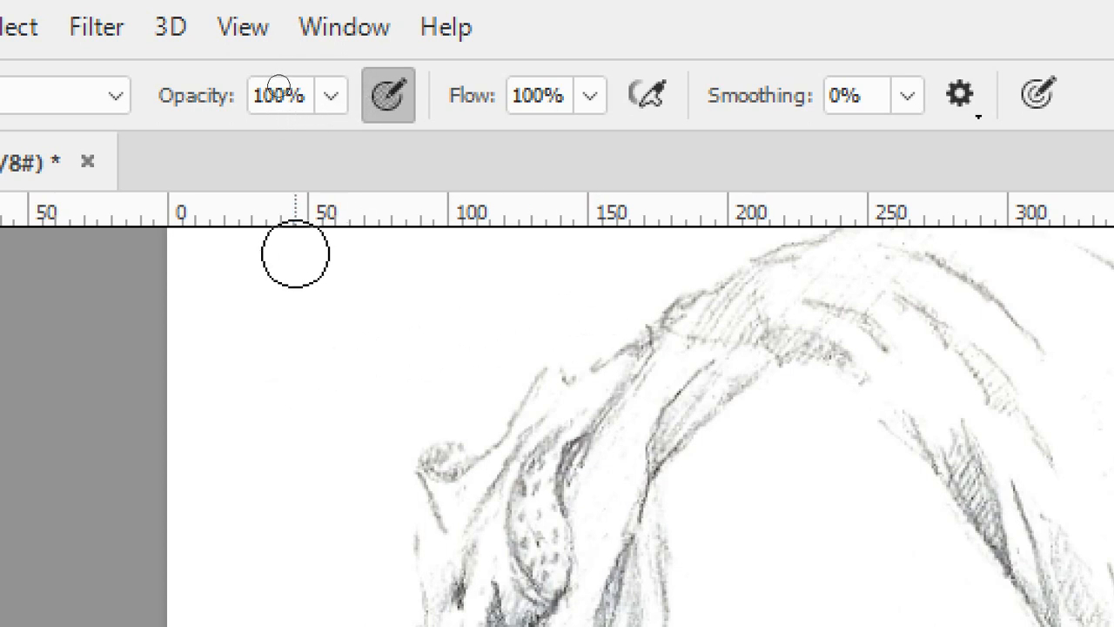
{"action": "left_click", "coordinate": [421, 279]}
{"action": "mouse_move", "coordinate": [421, 279]}
{"action": "left_mouse_down"}
{"action": "mouse_move", "coordinate": [339, 358]}
{"action": "mouse_move", "coordinate": [261, 462]}
{"action": "left_mouse_up"}
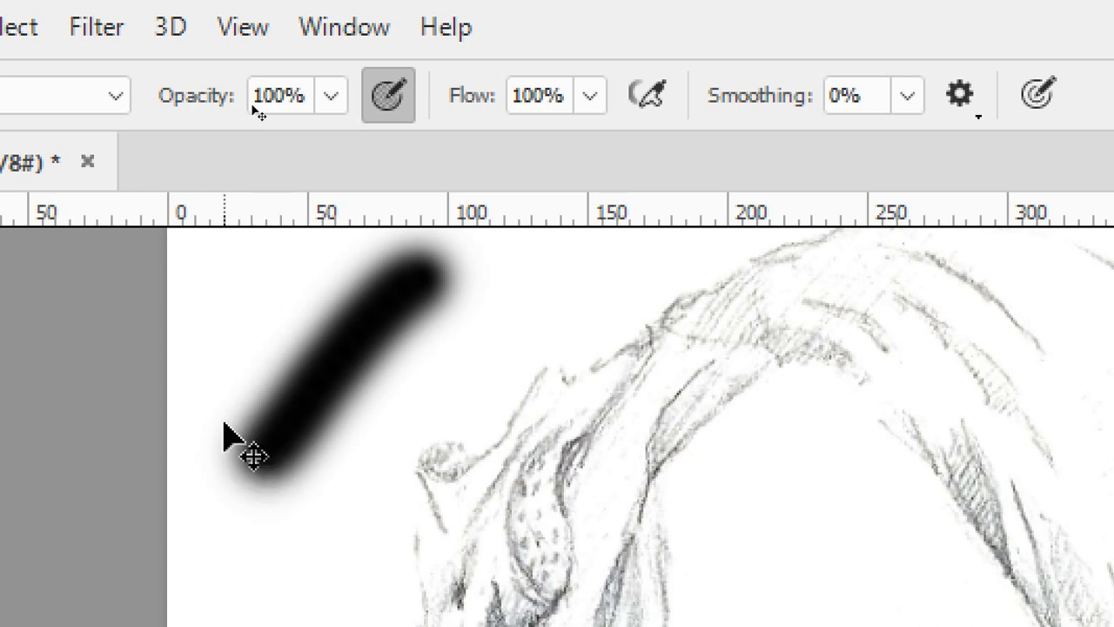
{"action": "key", "text": "ctrl+z"}
Step: Set the brush opacity to 41% and paint three overlapping diagonal strokes across the hair ornament
{"action": "left_click", "coordinate": [334, 99]}
{"action": "left_click_drag", "start_coordinate": [293, 150], "coordinate": [219, 150]}
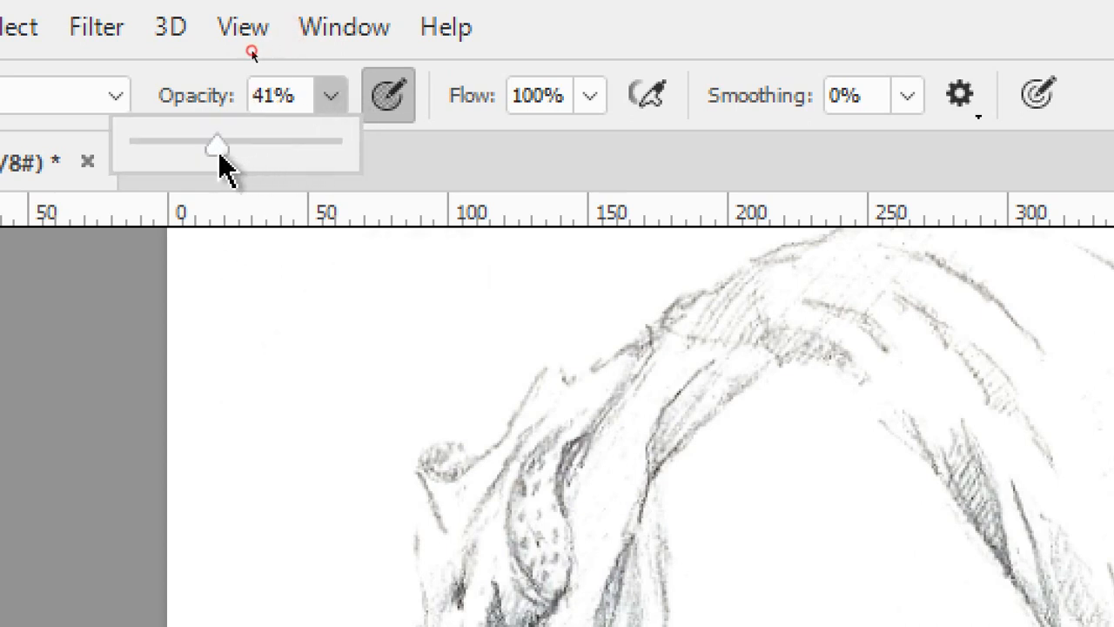
{"action": "left_click_drag", "start_coordinate": [640, 292], "coordinate": [383, 497]}
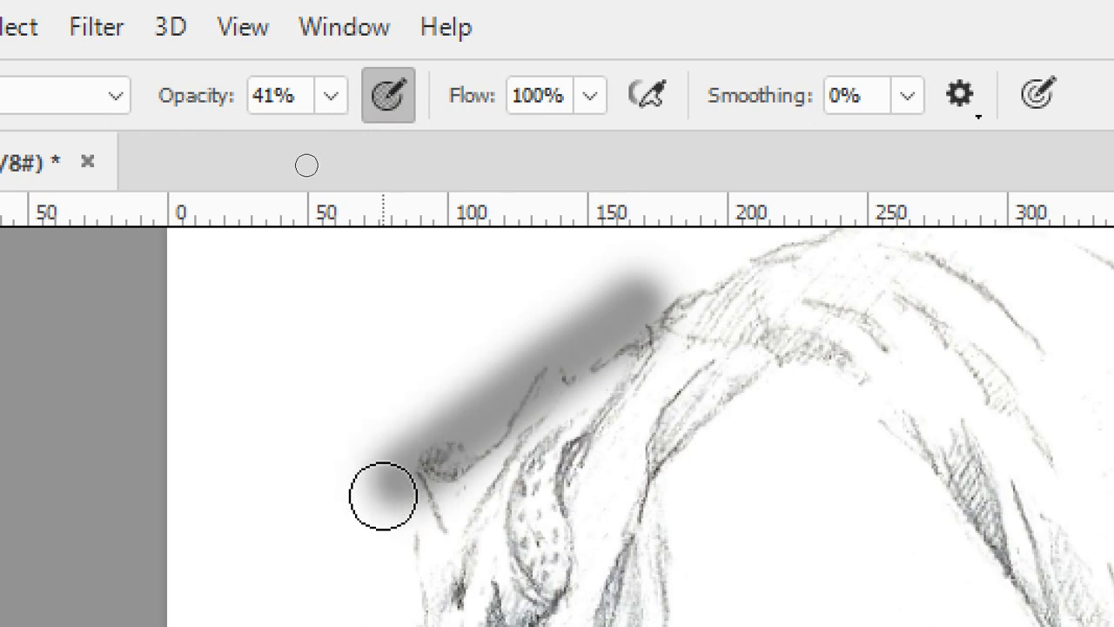
{"action": "mouse_move", "coordinate": [622, 353]}
{"action": "left_mouse_down"}
{"action": "mouse_move", "coordinate": [537, 450]}
{"action": "mouse_move", "coordinate": [465, 511]}
{"action": "mouse_move", "coordinate": [422, 527]}
{"action": "left_mouse_up"}
{"action": "mouse_move", "coordinate": [591, 391]}
{"action": "left_mouse_down"}
{"action": "mouse_move", "coordinate": [625, 394]}
{"action": "mouse_move", "coordinate": [579, 500]}
{"action": "mouse_move", "coordinate": [538, 570]}
{"action": "left_mouse_up"}
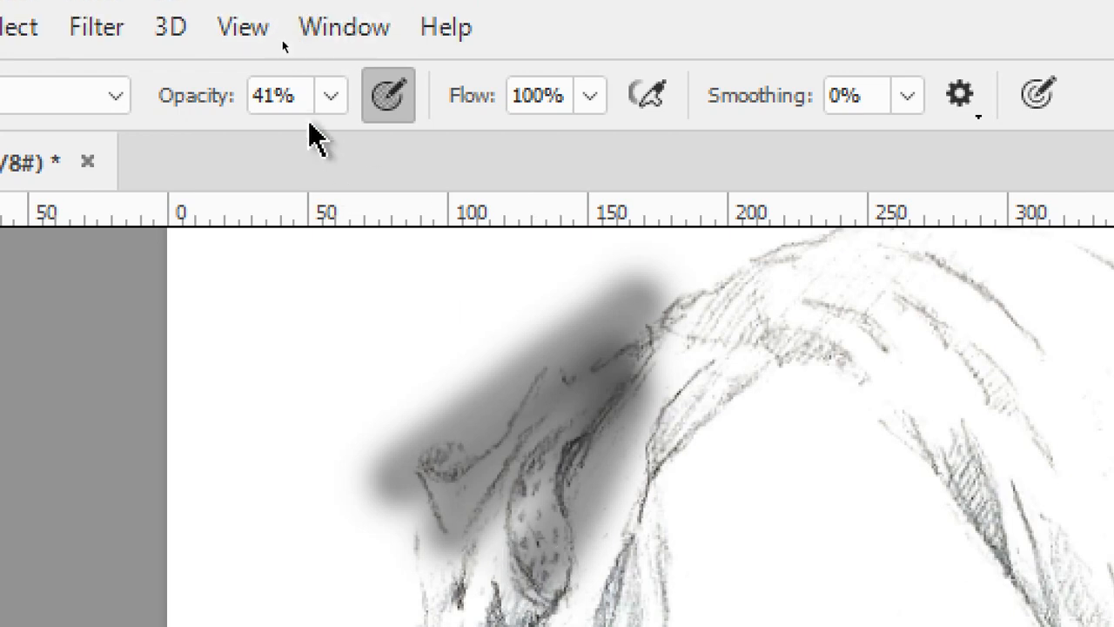
Step: Set the brush opacity to 8% and build up overlapping diagonal strokes on the blank paper beside the hair ornament
{"action": "left_click", "coordinate": [331, 63]}
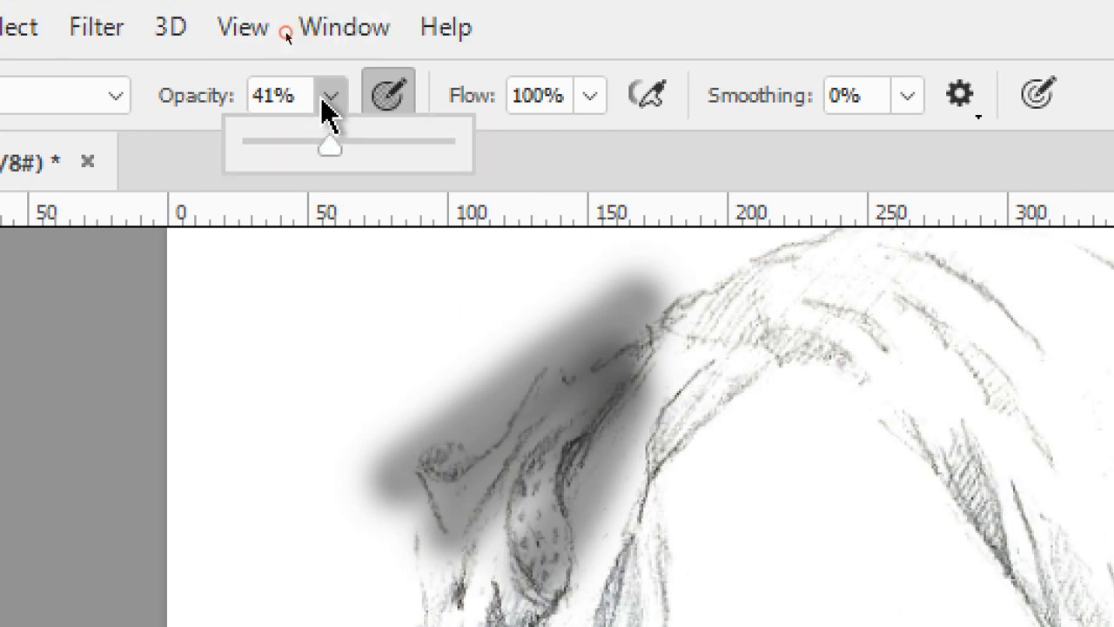
{"action": "left_click_drag", "start_coordinate": [280, 146], "coordinate": [269, 154]}
{"action": "left_click_drag", "start_coordinate": [510, 299], "coordinate": [304, 435]}
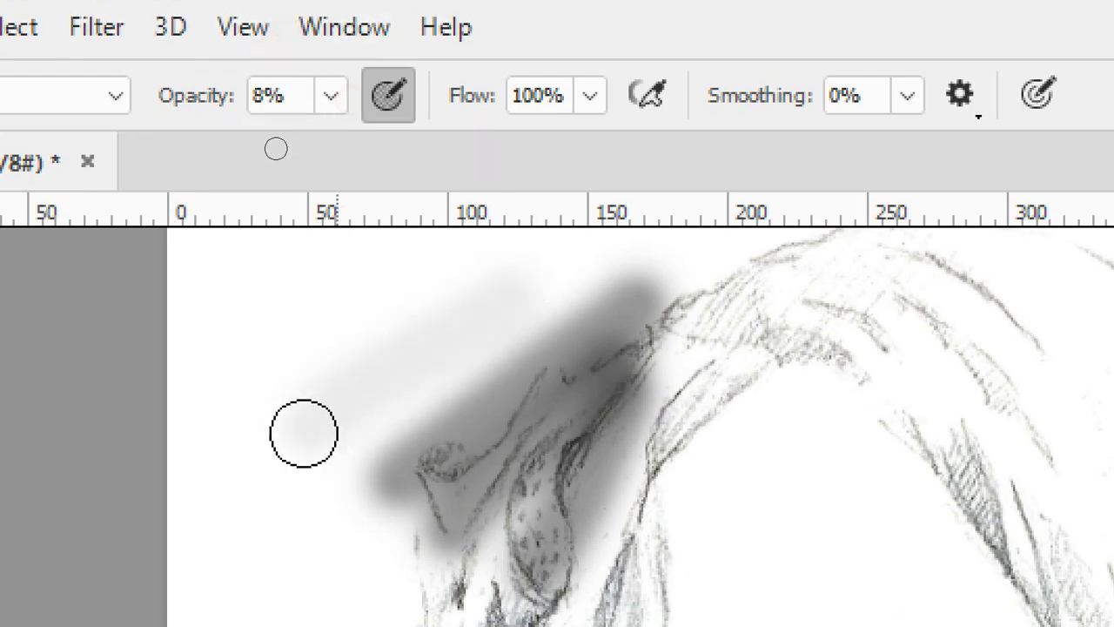
{"action": "mouse_move", "coordinate": [579, 300]}
{"action": "left_mouse_down"}
{"action": "mouse_move", "coordinate": [473, 382]}
{"action": "mouse_move", "coordinate": [354, 433]}
{"action": "left_mouse_up"}
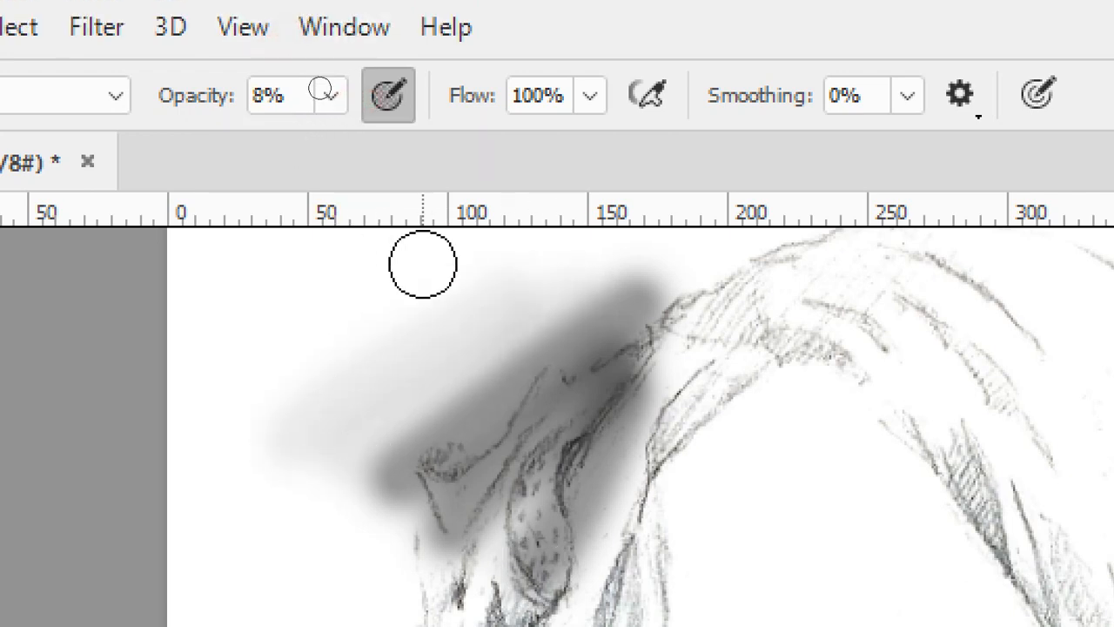
{"action": "left_click_drag", "start_coordinate": [423, 262], "coordinate": [225, 424]}
{"action": "mouse_move", "coordinate": [395, 273]}
{"action": "left_mouse_down"}
{"action": "mouse_move", "coordinate": [315, 305]}
{"action": "mouse_move", "coordinate": [171, 392]}
{"action": "left_mouse_up"}
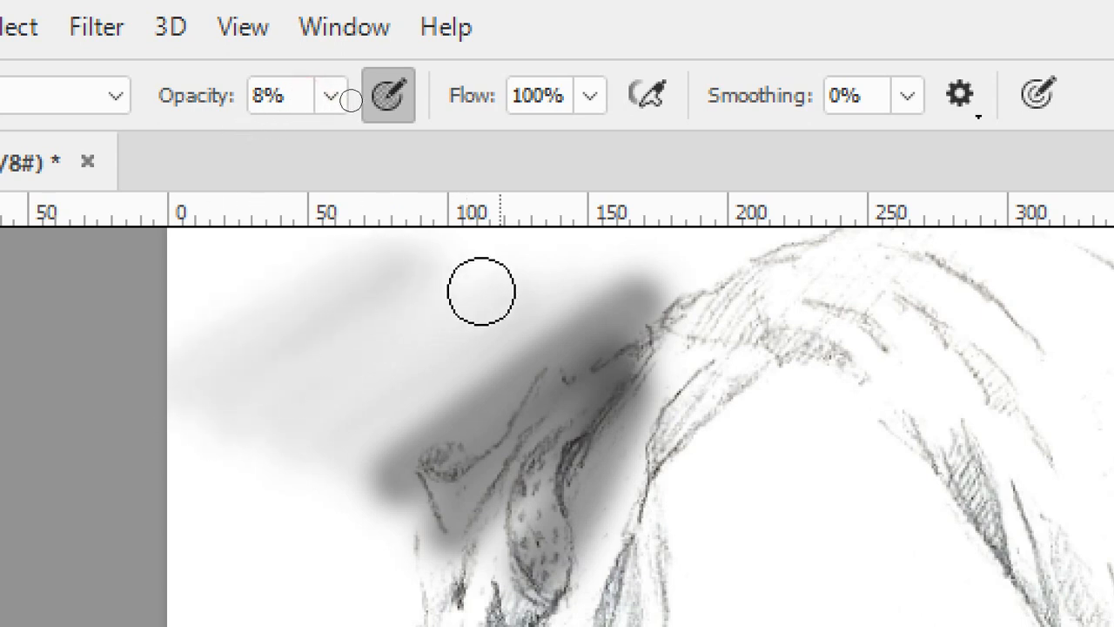
{"action": "left_click_drag", "start_coordinate": [444, 383], "coordinate": [362, 438]}
{"action": "left_click_drag", "start_coordinate": [497, 283], "coordinate": [331, 434]}
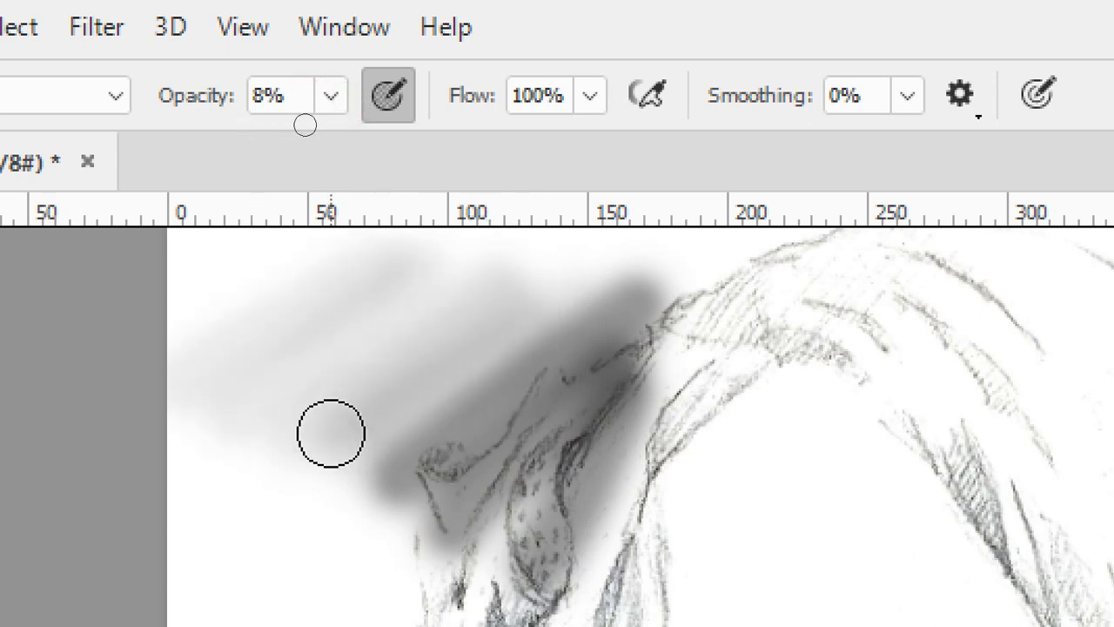
{"action": "left_click_drag", "start_coordinate": [430, 309], "coordinate": [301, 405]}
{"action": "left_click_drag", "start_coordinate": [502, 328], "coordinate": [370, 427]}
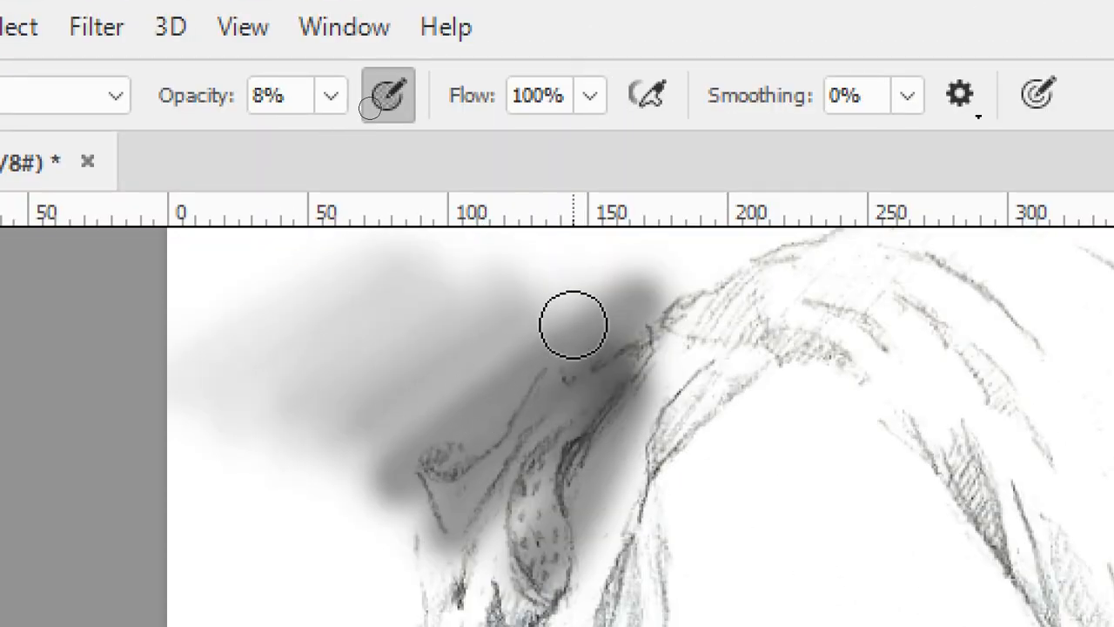
{"action": "left_click_drag", "start_coordinate": [542, 344], "coordinate": [380, 473]}
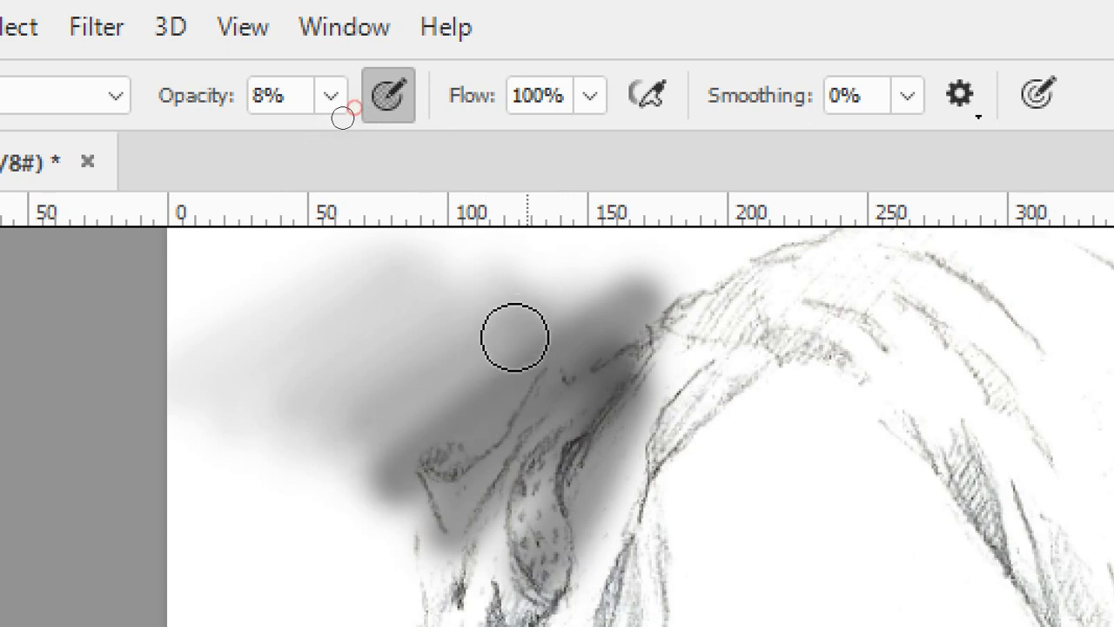
{"action": "left_click_drag", "start_coordinate": [512, 334], "coordinate": [381, 432]}
{"action": "left_click_drag", "start_coordinate": [500, 326], "coordinate": [360, 440]}
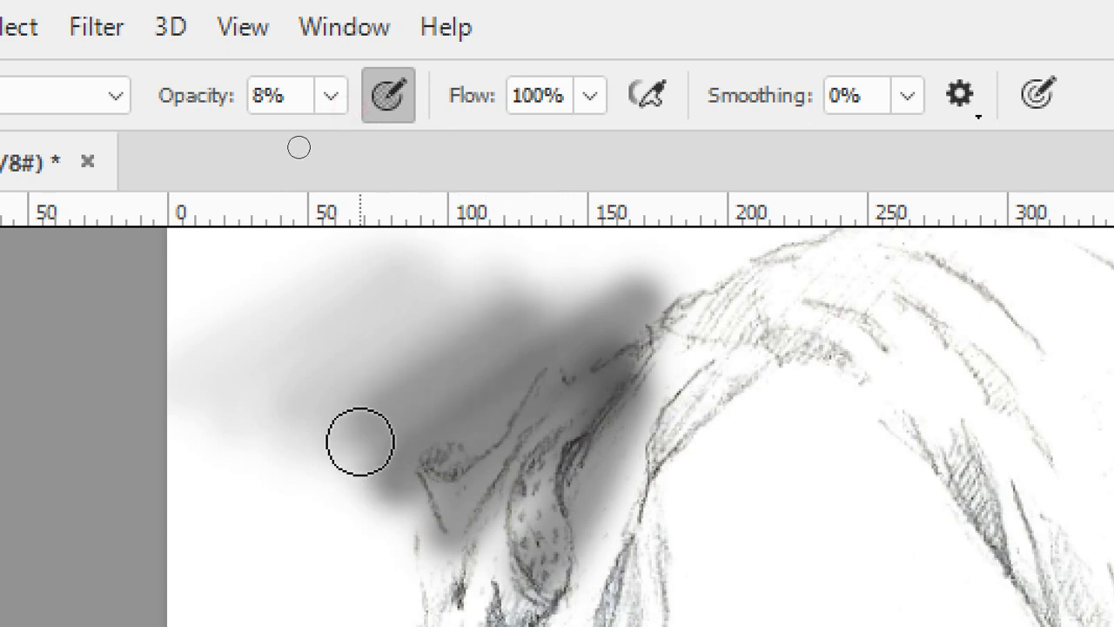
{"action": "left_click_drag", "start_coordinate": [443, 328], "coordinate": [361, 391]}
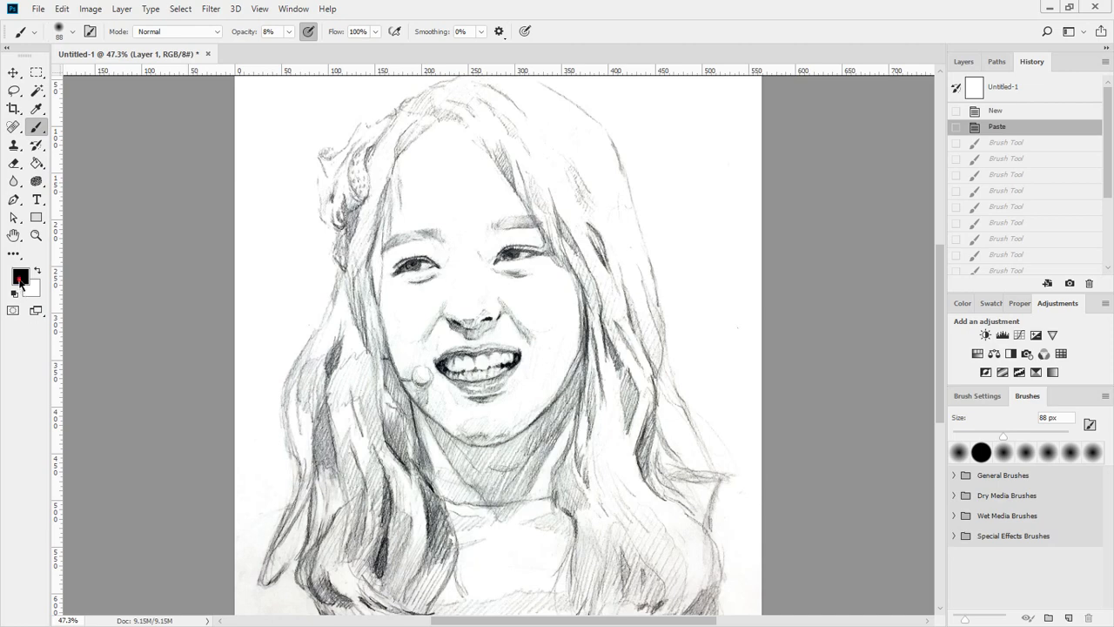
Step: Switch to the Eyedropper tool and open the Color Picker for the foreground color
{"action": "key", "text": "i"}
{"action": "left_click", "coordinate": [20, 276]}
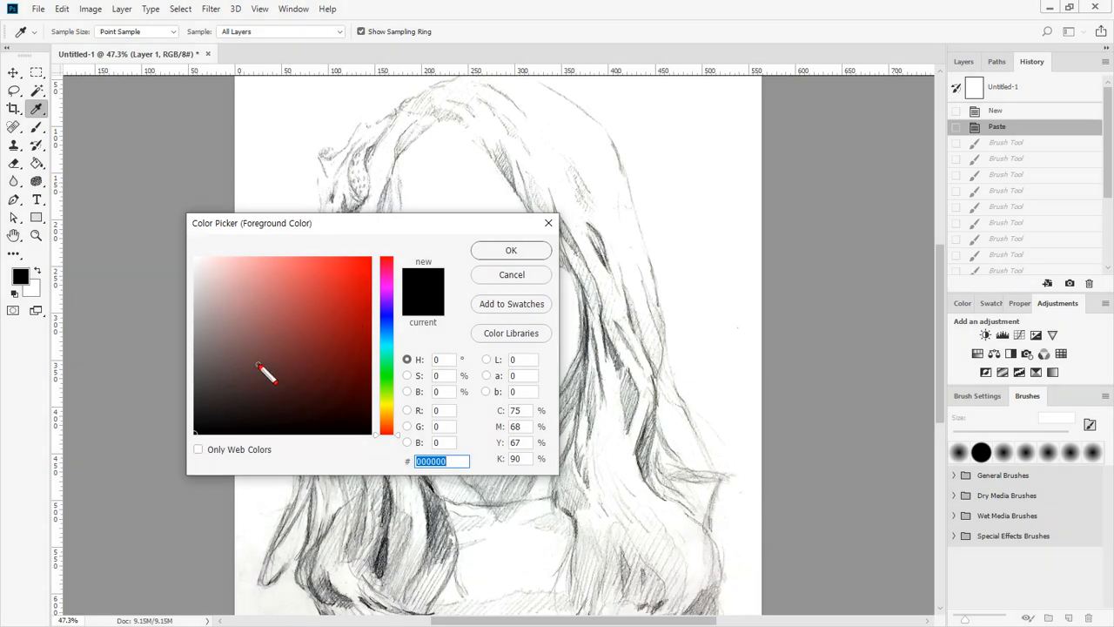
{"action": "left_click_drag", "start_coordinate": [216, 378], "coordinate": [215, 291]}
{"action": "left_click_drag", "start_coordinate": [203, 367], "coordinate": [216, 384]}
{"action": "left_click_drag", "start_coordinate": [216, 384], "coordinate": [229, 369]}
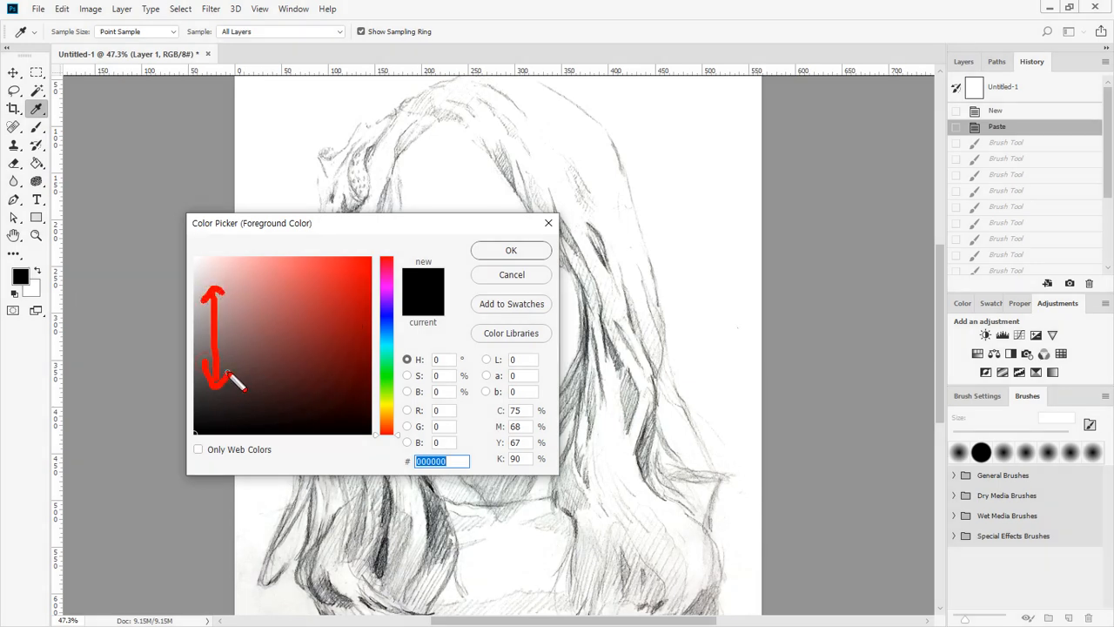
{"action": "mouse_move", "coordinate": [332, 273]}
{"action": "left_mouse_down"}
{"action": "mouse_move", "coordinate": [241, 273]}
{"action": "mouse_move", "coordinate": [245, 258]}
{"action": "mouse_move", "coordinate": [249, 286]}
{"action": "left_mouse_up"}
{"action": "mouse_move", "coordinate": [307, 258]}
{"action": "left_mouse_down"}
{"action": "mouse_move", "coordinate": [332, 273]}
{"action": "mouse_move", "coordinate": [307, 287]}
{"action": "left_mouse_up"}
Step: Try a purple hue of 289° and an orange hue of 37°, sampling darker and brighter shades of the orange
{"action": "mouse_move", "coordinate": [388, 393]}
{"action": "left_mouse_down"}
{"action": "mouse_move", "coordinate": [390, 259]}
{"action": "mouse_move", "coordinate": [392, 298]}
{"action": "left_mouse_up"}
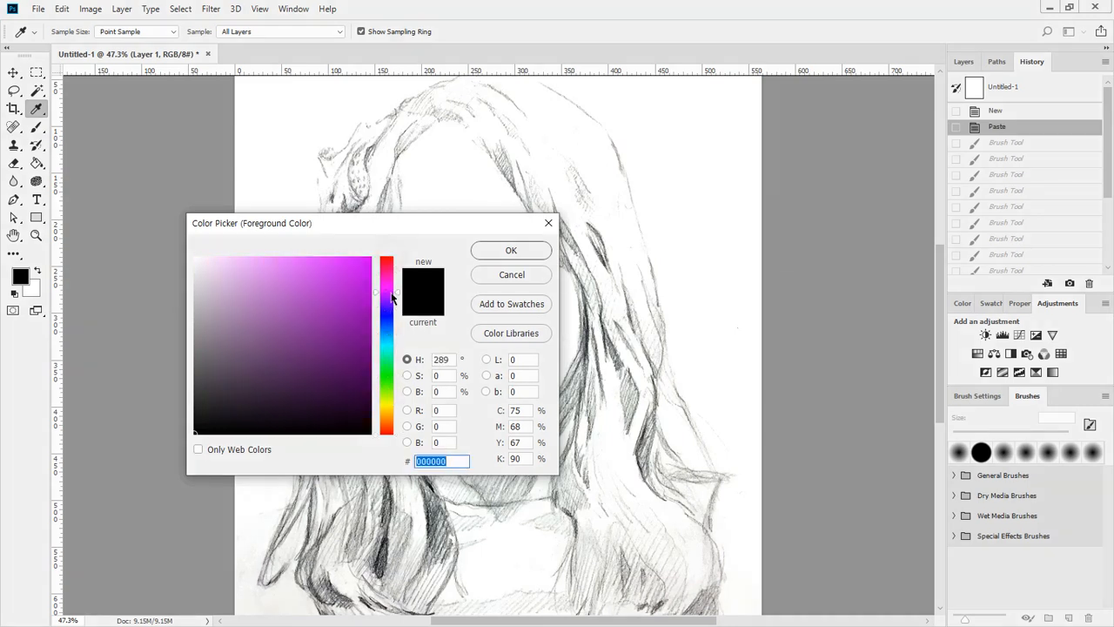
{"action": "left_click_drag", "start_coordinate": [384, 336], "coordinate": [388, 416]}
{"action": "left_click", "coordinate": [354, 283]}
{"action": "left_click", "coordinate": [346, 344]}
{"action": "left_click", "coordinate": [347, 286]}
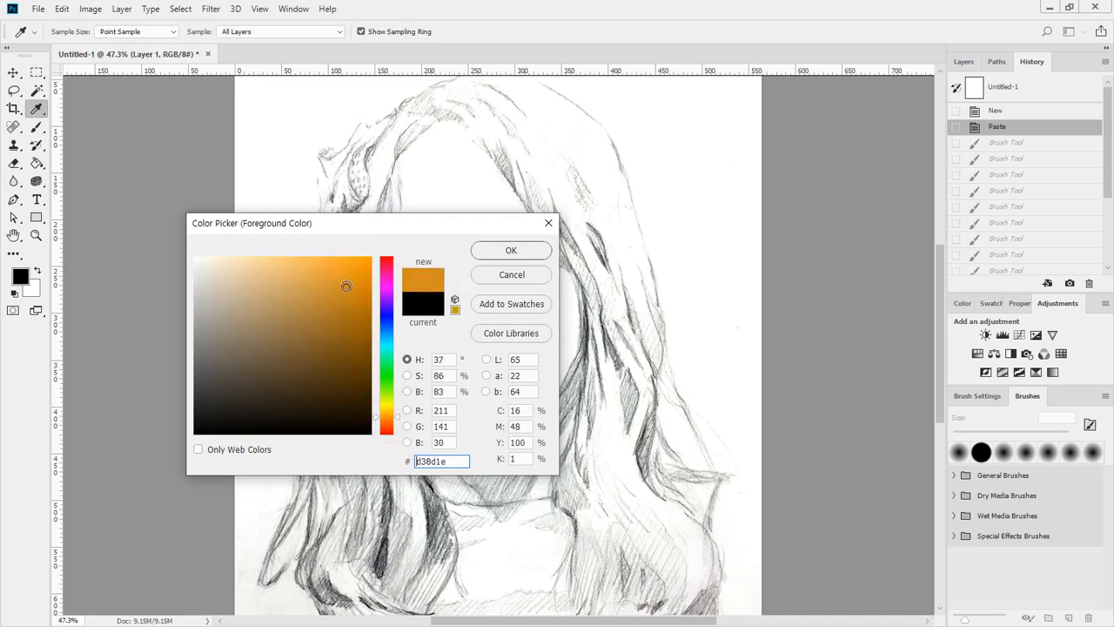
{"action": "left_click_drag", "start_coordinate": [347, 285], "coordinate": [347, 276]}
Step: Try red-orange hues in the Color Picker, settle on hue 42° and sample the golden brown b28417
{"action": "left_click", "coordinate": [383, 426]}
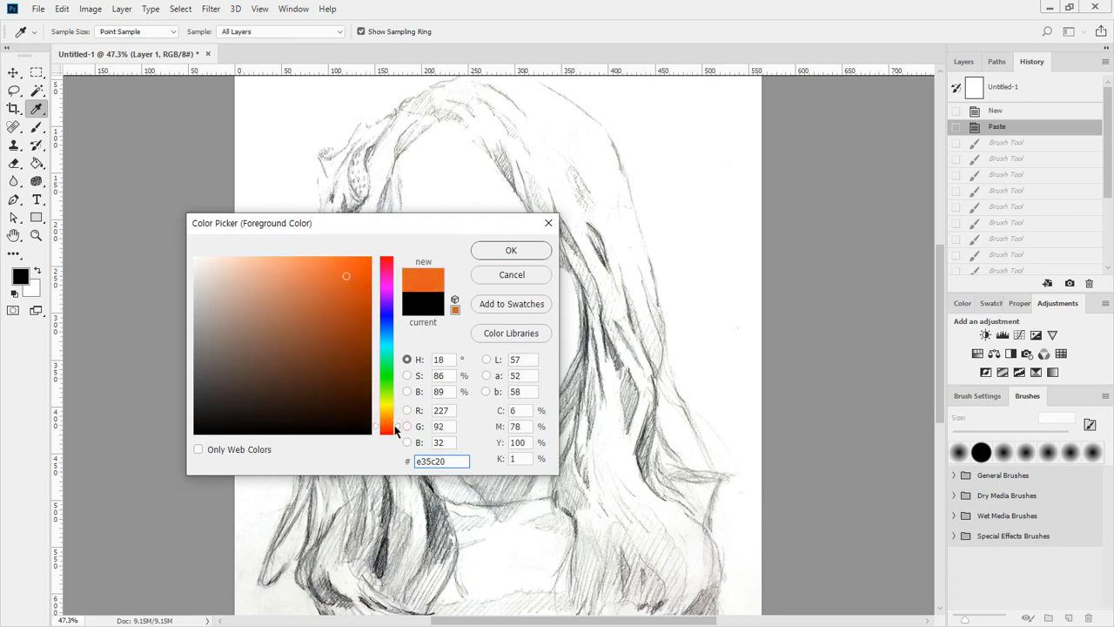
{"action": "left_click_drag", "start_coordinate": [354, 319], "coordinate": [345, 301]}
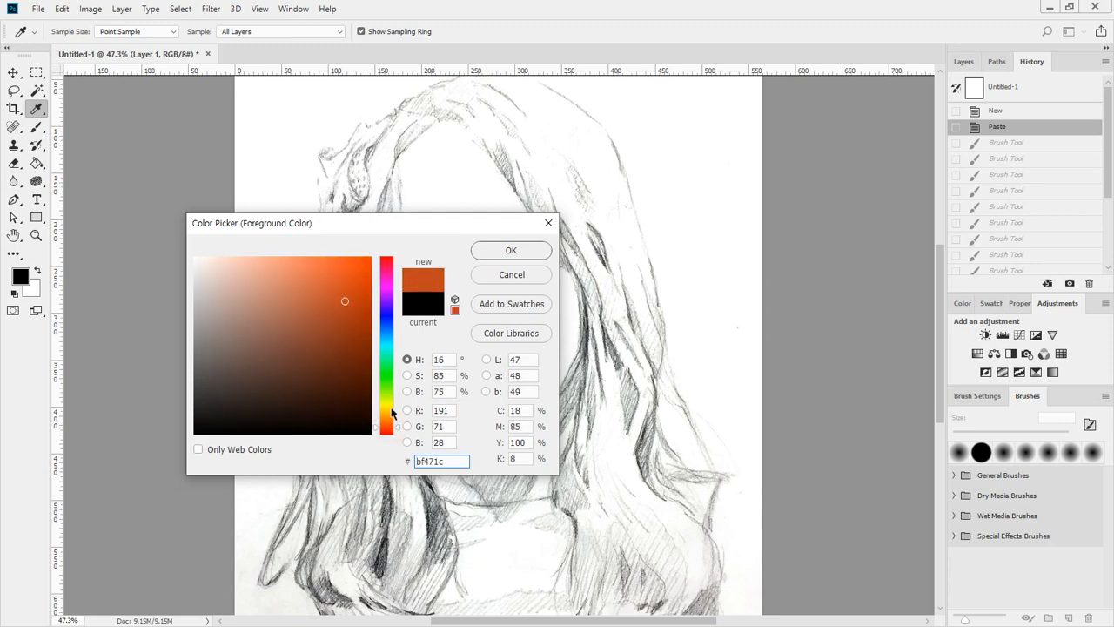
{"action": "left_click", "coordinate": [390, 409]}
{"action": "left_click_drag", "start_coordinate": [391, 409], "coordinate": [392, 414]}
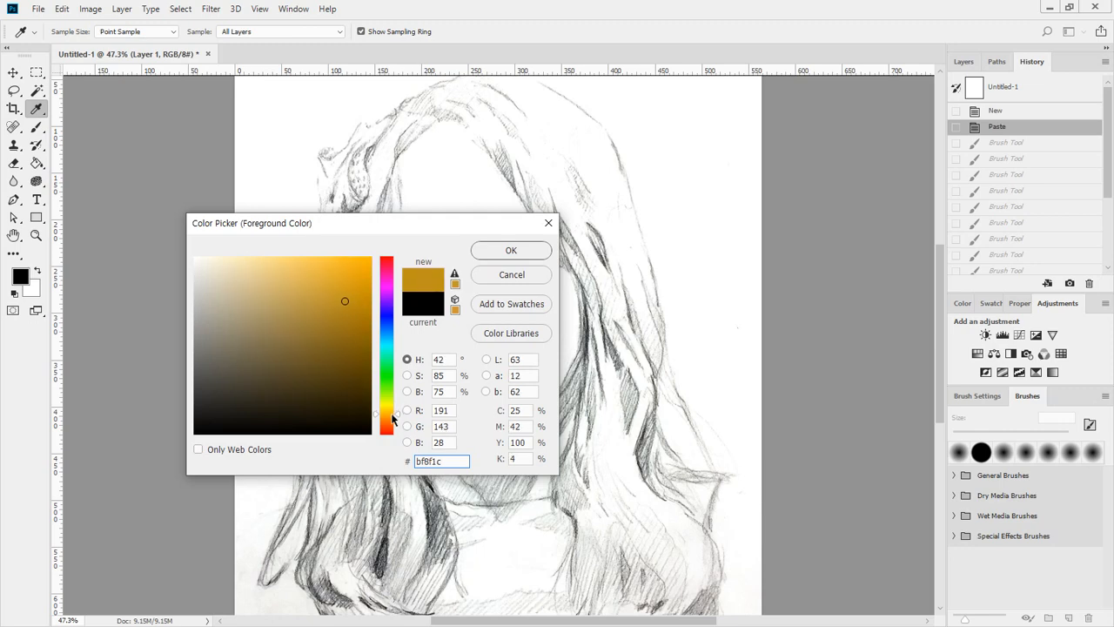
{"action": "left_click_drag", "start_coordinate": [340, 315], "coordinate": [348, 310]}
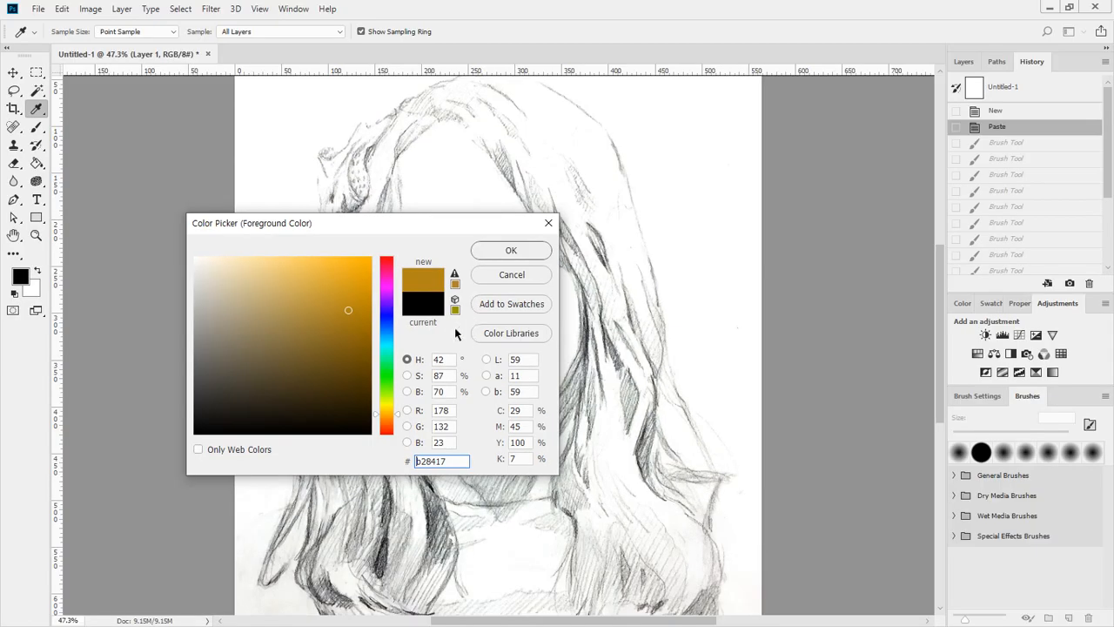
Step: Preview the Color Picker's Reset option in place of Cancel and accept b28417 as the foreground color
{"action": "key", "text": "alt"}
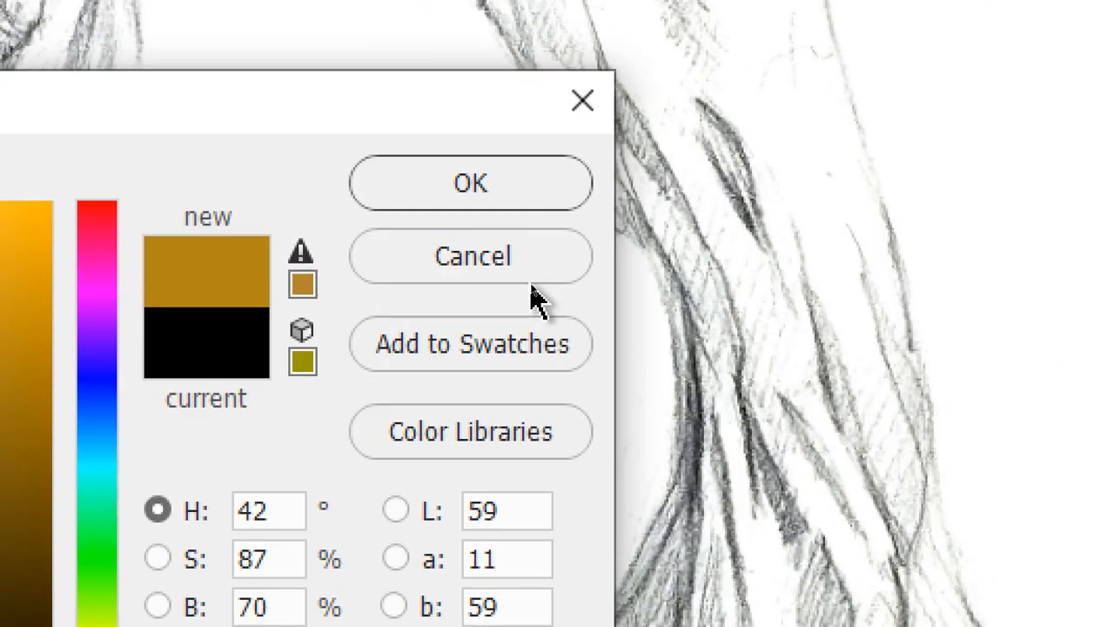
{"action": "key", "text": "alt"}
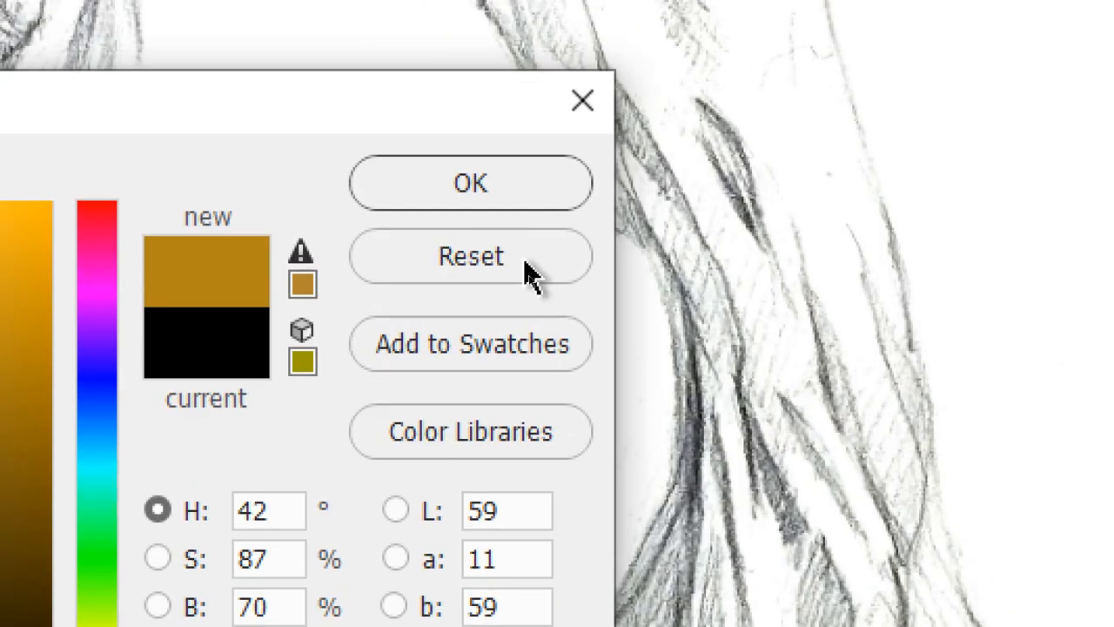
{"action": "key", "text": "alt"}
{"action": "key", "text": "alt"}
{"action": "key", "text": "alt"}
{"action": "key", "text": "alt"}
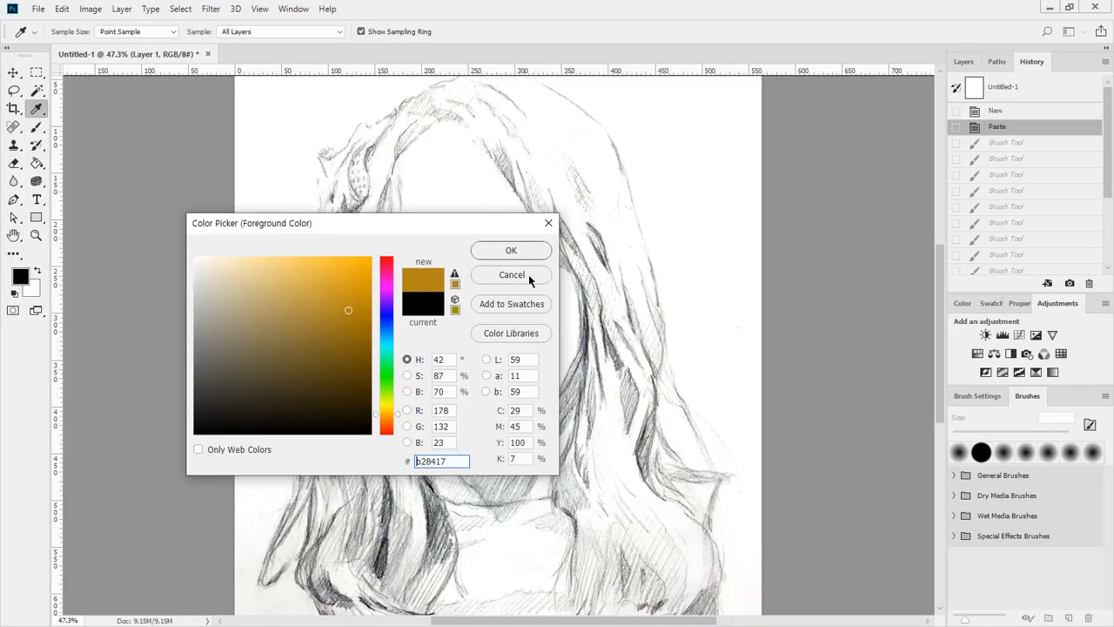
{"action": "left_click", "coordinate": [522, 251]}
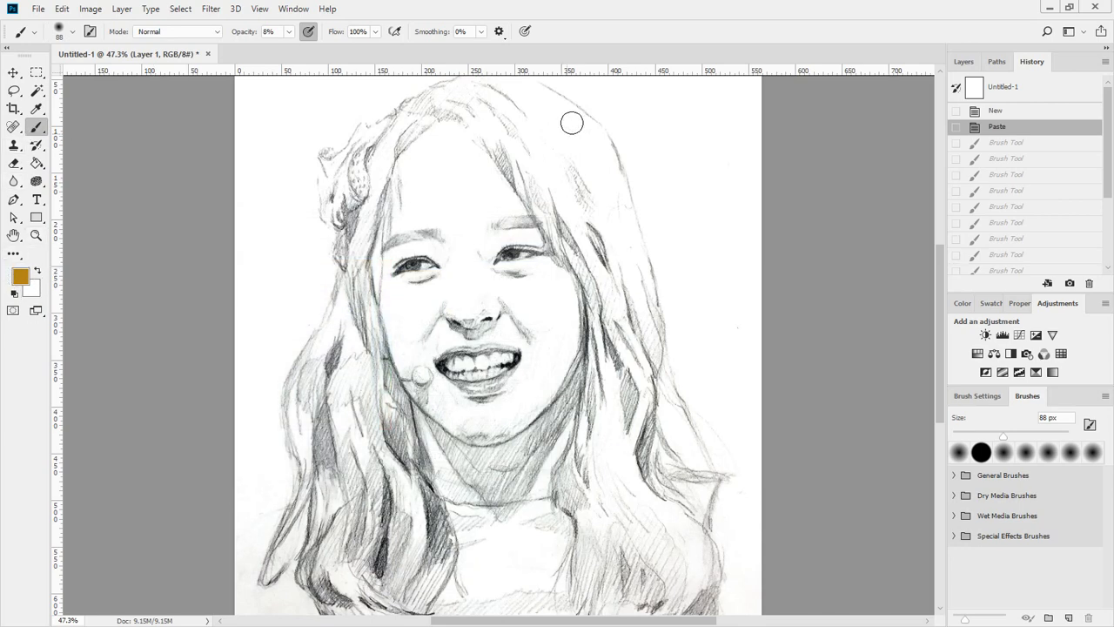
Step: Set the brush opacity to 37%, paint a test stroke over the hair and undo it
{"action": "left_click", "coordinate": [290, 34]}
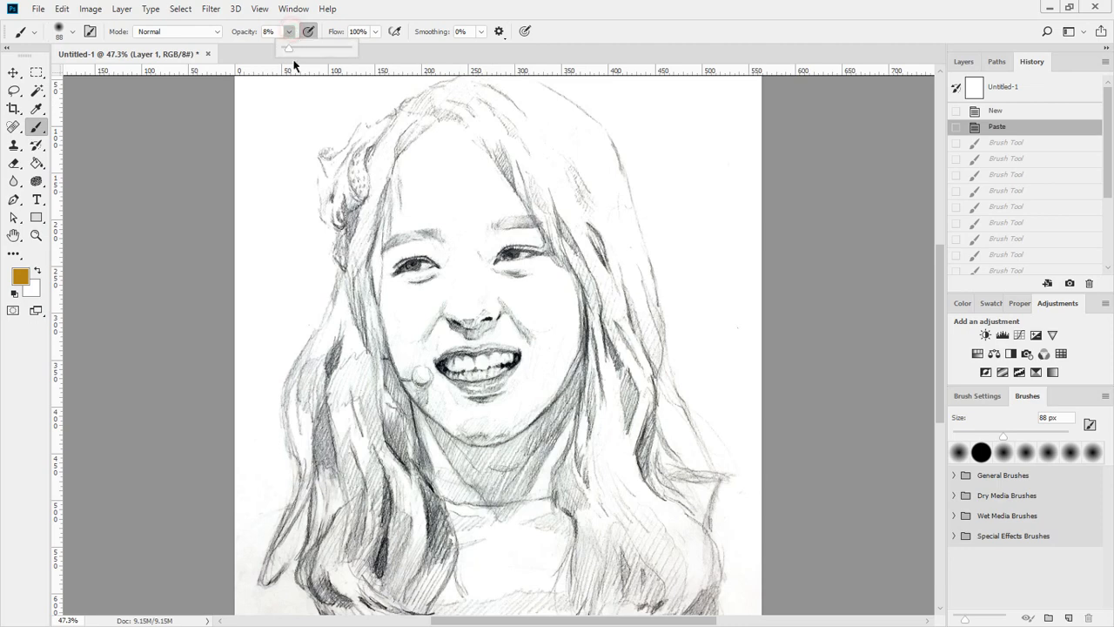
{"action": "left_click", "coordinate": [306, 51]}
{"action": "left_click_drag", "start_coordinate": [453, 102], "coordinate": [555, 222]}
{"action": "key", "text": "ctrl+z"}
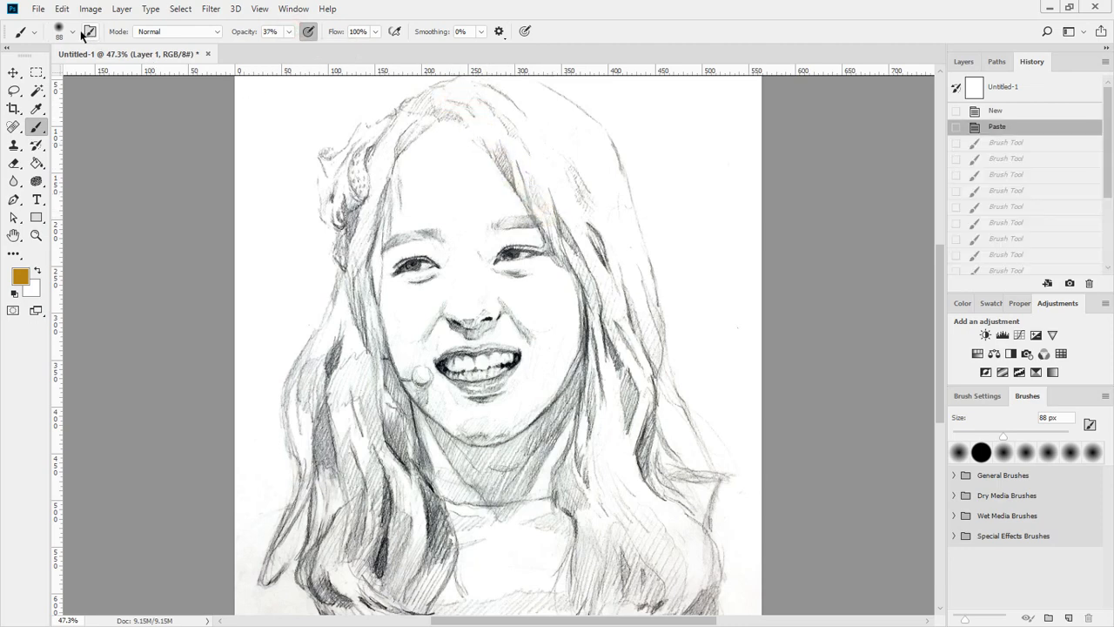
Step: Enlarge the soft round brush to 275 px and paint golden brown over the crown and the hair away from the ornament
{"action": "left_click", "coordinate": [73, 31]}
{"action": "left_click_drag", "start_coordinate": [135, 76], "coordinate": [153, 80]}
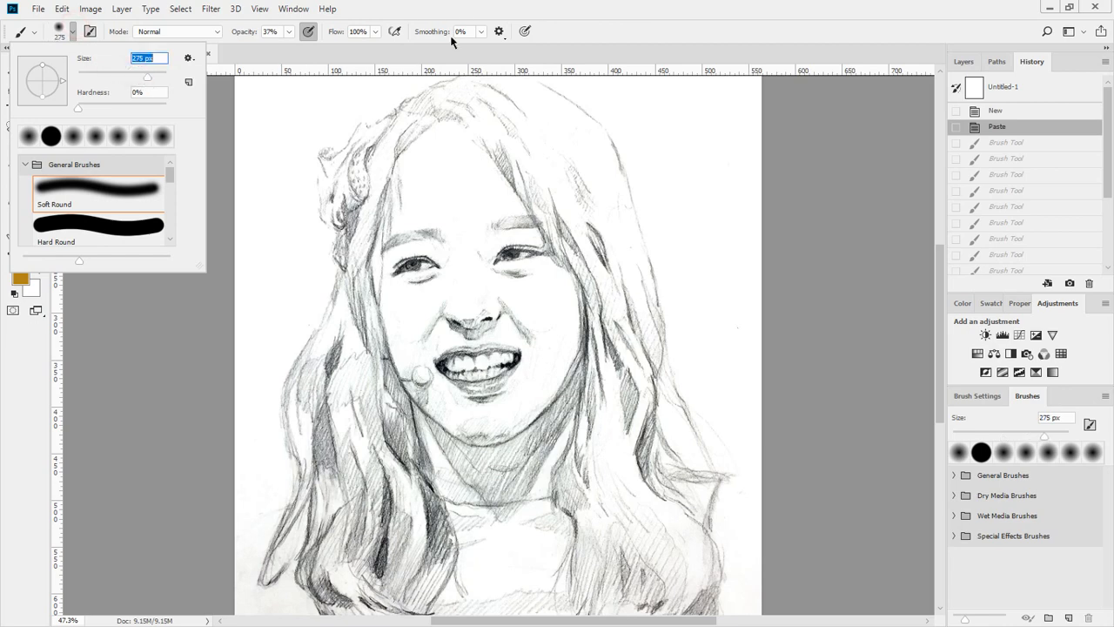
{"action": "left_click", "coordinate": [658, 11]}
{"action": "mouse_move", "coordinate": [510, 112]}
{"action": "left_mouse_down"}
{"action": "mouse_move", "coordinate": [616, 288]}
{"action": "mouse_move", "coordinate": [624, 367]}
{"action": "mouse_move", "coordinate": [594, 510]}
{"action": "mouse_move", "coordinate": [608, 562]}
{"action": "mouse_move", "coordinate": [624, 516]}
{"action": "mouse_move", "coordinate": [673, 554]}
{"action": "mouse_move", "coordinate": [676, 570]}
{"action": "mouse_move", "coordinate": [683, 542]}
{"action": "mouse_move", "coordinate": [644, 450]}
{"action": "mouse_move", "coordinate": [619, 244]}
{"action": "mouse_move", "coordinate": [583, 137]}
{"action": "mouse_move", "coordinate": [541, 112]}
{"action": "mouse_move", "coordinate": [426, 98]}
{"action": "left_mouse_up"}
Step: Reduce the brush to 94 px and paint the hair on the ornament's side down to the ends
{"action": "left_click", "coordinate": [73, 32]}
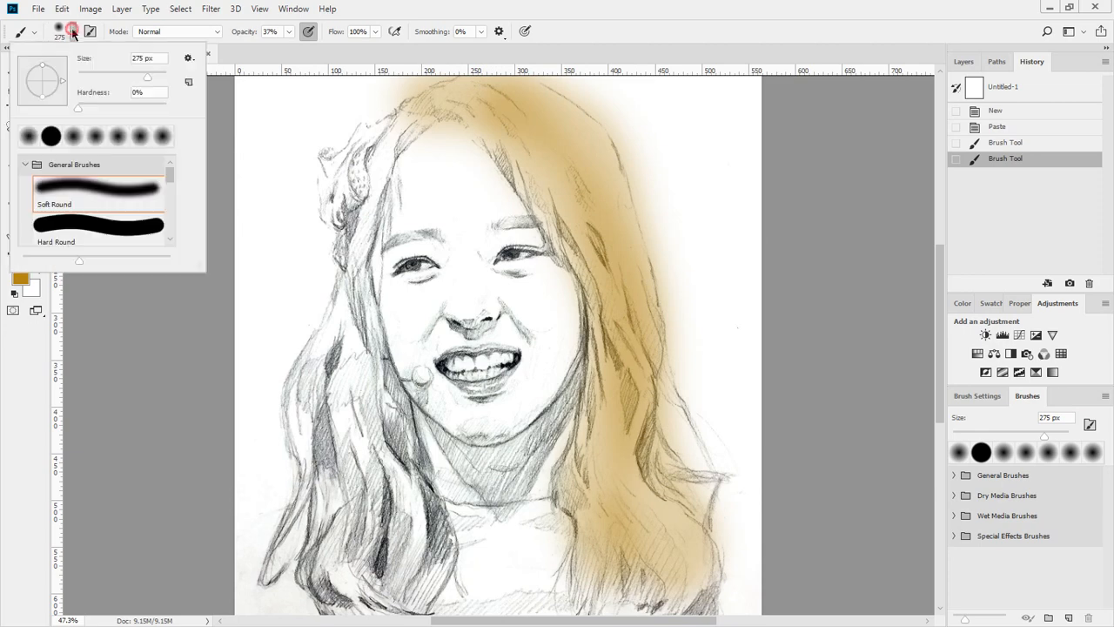
{"action": "mouse_move", "coordinate": [399, 129]}
{"action": "left_mouse_down"}
{"action": "mouse_move", "coordinate": [407, 114]}
{"action": "mouse_move", "coordinate": [393, 136]}
{"action": "mouse_move", "coordinate": [427, 122]}
{"action": "mouse_move", "coordinate": [380, 172]}
{"action": "mouse_move", "coordinate": [393, 131]}
{"action": "mouse_move", "coordinate": [361, 235]}
{"action": "mouse_move", "coordinate": [364, 309]}
{"action": "mouse_move", "coordinate": [427, 531]}
{"action": "mouse_move", "coordinate": [414, 602]}
{"action": "left_mouse_up"}
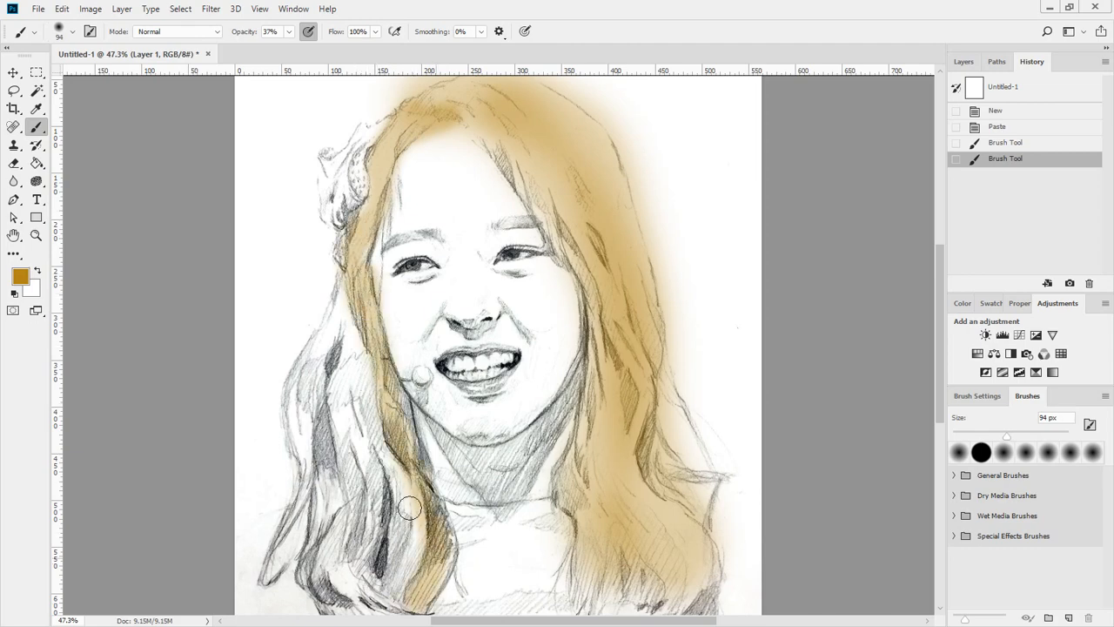
{"action": "mouse_move", "coordinate": [410, 507]}
{"action": "left_mouse_down"}
{"action": "mouse_move", "coordinate": [388, 541]}
{"action": "mouse_move", "coordinate": [391, 596]}
{"action": "mouse_move", "coordinate": [386, 458]}
{"action": "mouse_move", "coordinate": [395, 543]}
{"action": "mouse_move", "coordinate": [372, 385]}
{"action": "mouse_move", "coordinate": [370, 472]}
{"action": "mouse_move", "coordinate": [389, 548]}
{"action": "mouse_move", "coordinate": [349, 303]}
{"action": "mouse_move", "coordinate": [299, 403]}
{"action": "mouse_move", "coordinate": [334, 352]}
{"action": "mouse_move", "coordinate": [356, 456]}
{"action": "mouse_move", "coordinate": [325, 432]}
{"action": "mouse_move", "coordinate": [294, 431]}
{"action": "mouse_move", "coordinate": [306, 498]}
{"action": "mouse_move", "coordinate": [286, 566]}
{"action": "mouse_move", "coordinate": [338, 445]}
{"action": "mouse_move", "coordinate": [322, 564]}
{"action": "mouse_move", "coordinate": [333, 526]}
{"action": "mouse_move", "coordinate": [330, 585]}
{"action": "mouse_move", "coordinate": [399, 606]}
{"action": "mouse_move", "coordinate": [356, 538]}
{"action": "left_mouse_up"}
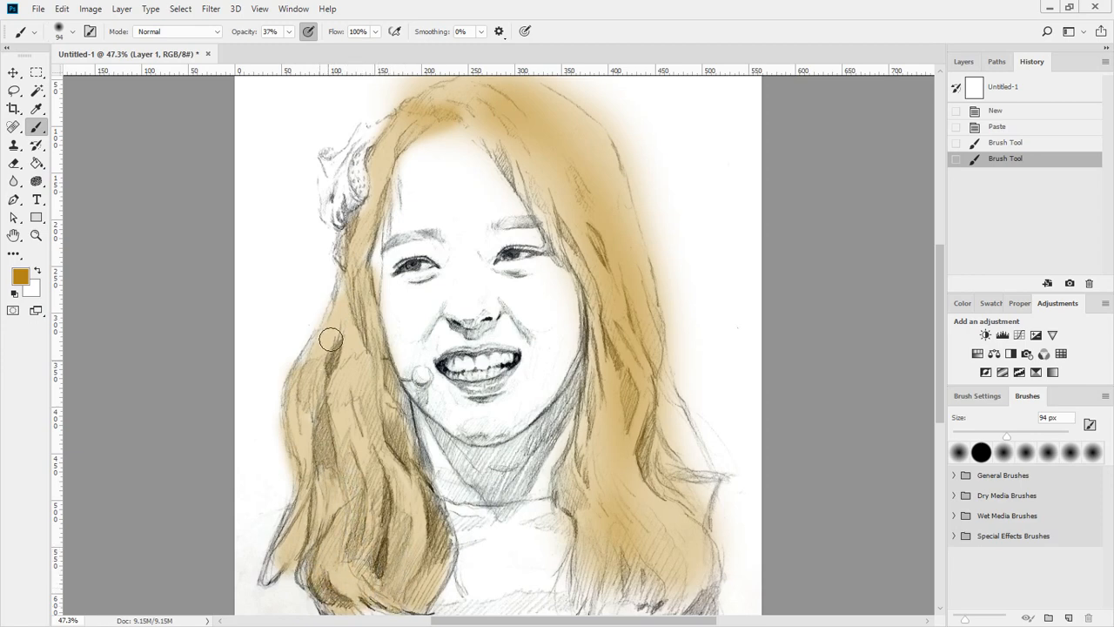
{"action": "left_click_drag", "start_coordinate": [331, 340], "coordinate": [338, 329]}
{"action": "left_click_drag", "start_coordinate": [365, 558], "coordinate": [368, 579]}
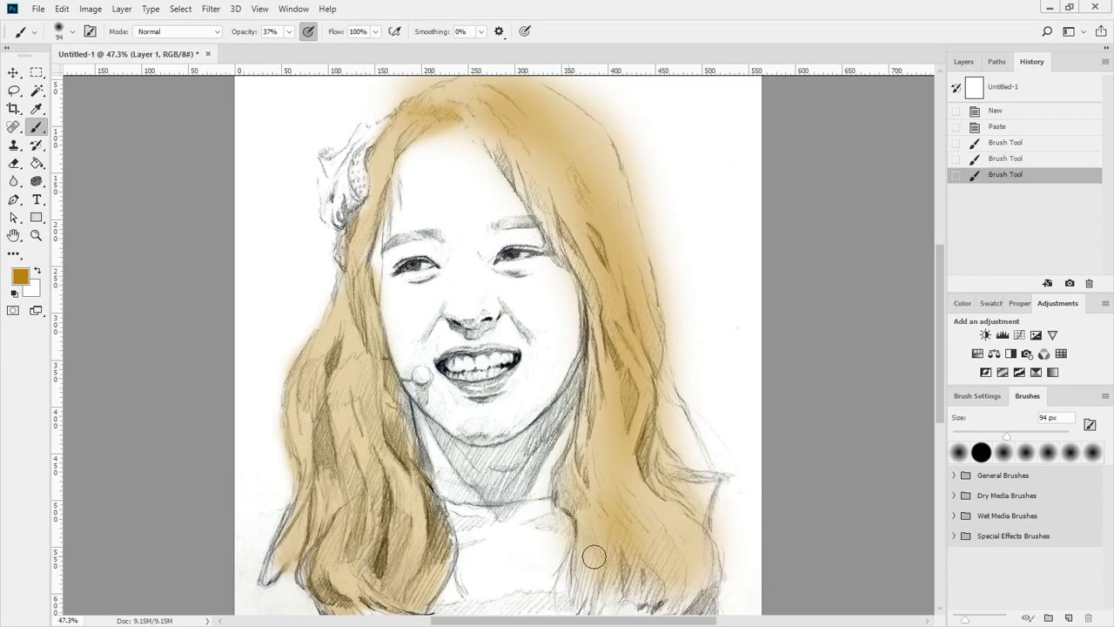
Step: Paint a second, overlapping coat of golden brown across the hair on both sides of the face
{"action": "mouse_move", "coordinate": [592, 568]}
{"action": "left_mouse_down"}
{"action": "mouse_move", "coordinate": [589, 502]}
{"action": "mouse_move", "coordinate": [572, 462]}
{"action": "mouse_move", "coordinate": [569, 509]}
{"action": "mouse_move", "coordinate": [599, 384]}
{"action": "mouse_move", "coordinate": [592, 492]}
{"action": "mouse_move", "coordinate": [614, 528]}
{"action": "mouse_move", "coordinate": [602, 432]}
{"action": "mouse_move", "coordinate": [653, 560]}
{"action": "mouse_move", "coordinate": [653, 493]}
{"action": "mouse_move", "coordinate": [679, 586]}
{"action": "mouse_move", "coordinate": [680, 543]}
{"action": "mouse_move", "coordinate": [694, 585]}
{"action": "mouse_move", "coordinate": [696, 543]}
{"action": "mouse_move", "coordinate": [697, 583]}
{"action": "mouse_move", "coordinate": [667, 591]}
{"action": "mouse_move", "coordinate": [615, 573]}
{"action": "mouse_move", "coordinate": [647, 540]}
{"action": "mouse_move", "coordinate": [624, 503]}
{"action": "left_mouse_up"}
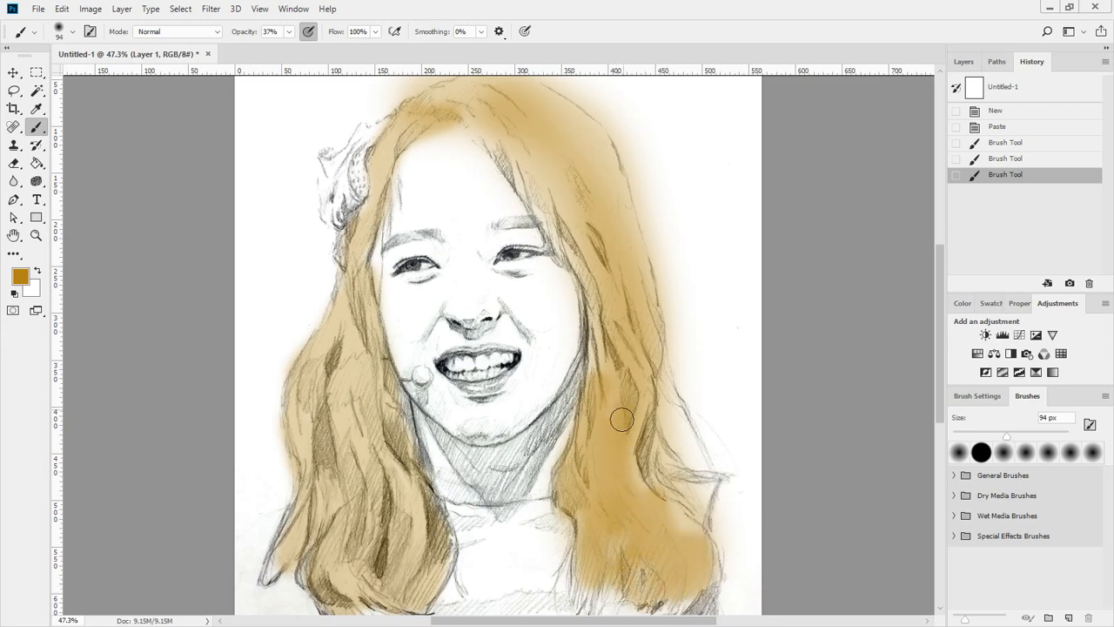
{"action": "mouse_move", "coordinate": [622, 419]}
{"action": "left_mouse_down"}
{"action": "mouse_move", "coordinate": [603, 321]}
{"action": "mouse_move", "coordinate": [595, 305]}
{"action": "mouse_move", "coordinate": [594, 357]}
{"action": "mouse_move", "coordinate": [568, 235]}
{"action": "mouse_move", "coordinate": [580, 266]}
{"action": "mouse_move", "coordinate": [525, 153]}
{"action": "mouse_move", "coordinate": [507, 133]}
{"action": "mouse_move", "coordinate": [534, 188]}
{"action": "mouse_move", "coordinate": [488, 141]}
{"action": "mouse_move", "coordinate": [566, 234]}
{"action": "mouse_move", "coordinate": [511, 121]}
{"action": "mouse_move", "coordinate": [548, 147]}
{"action": "mouse_move", "coordinate": [626, 255]}
{"action": "mouse_move", "coordinate": [637, 291]}
{"action": "mouse_move", "coordinate": [634, 272]}
{"action": "mouse_move", "coordinate": [640, 280]}
{"action": "mouse_move", "coordinate": [647, 399]}
{"action": "mouse_move", "coordinate": [614, 223]}
{"action": "mouse_move", "coordinate": [592, 214]}
{"action": "mouse_move", "coordinate": [597, 247]}
{"action": "mouse_move", "coordinate": [614, 202]}
{"action": "mouse_move", "coordinate": [602, 143]}
{"action": "mouse_move", "coordinate": [537, 94]}
{"action": "mouse_move", "coordinate": [508, 93]}
{"action": "mouse_move", "coordinate": [558, 153]}
{"action": "mouse_move", "coordinate": [575, 157]}
{"action": "mouse_move", "coordinate": [563, 137]}
{"action": "mouse_move", "coordinate": [469, 103]}
{"action": "mouse_move", "coordinate": [443, 106]}
{"action": "mouse_move", "coordinate": [498, 83]}
{"action": "mouse_move", "coordinate": [442, 100]}
{"action": "mouse_move", "coordinate": [495, 86]}
{"action": "mouse_move", "coordinate": [440, 112]}
{"action": "mouse_move", "coordinate": [502, 142]}
{"action": "mouse_move", "coordinate": [457, 108]}
{"action": "mouse_move", "coordinate": [392, 151]}
{"action": "mouse_move", "coordinate": [397, 130]}
{"action": "mouse_move", "coordinate": [375, 160]}
{"action": "mouse_move", "coordinate": [357, 229]}
{"action": "mouse_move", "coordinate": [368, 244]}
{"action": "mouse_move", "coordinate": [361, 329]}
{"action": "mouse_move", "coordinate": [374, 378]}
{"action": "mouse_move", "coordinate": [389, 383]}
{"action": "mouse_move", "coordinate": [432, 586]}
{"action": "mouse_move", "coordinate": [444, 580]}
{"action": "mouse_move", "coordinate": [397, 605]}
{"action": "mouse_move", "coordinate": [402, 470]}
{"action": "mouse_move", "coordinate": [421, 555]}
{"action": "mouse_move", "coordinate": [383, 521]}
{"action": "mouse_move", "coordinate": [369, 347]}
{"action": "mouse_move", "coordinate": [348, 531]}
{"action": "mouse_move", "coordinate": [337, 319]}
{"action": "mouse_move", "coordinate": [294, 444]}
{"action": "mouse_move", "coordinate": [283, 562]}
{"action": "mouse_move", "coordinate": [331, 388]}
{"action": "mouse_move", "coordinate": [309, 526]}
{"action": "mouse_move", "coordinate": [339, 545]}
{"action": "mouse_move", "coordinate": [351, 590]}
{"action": "left_mouse_up"}
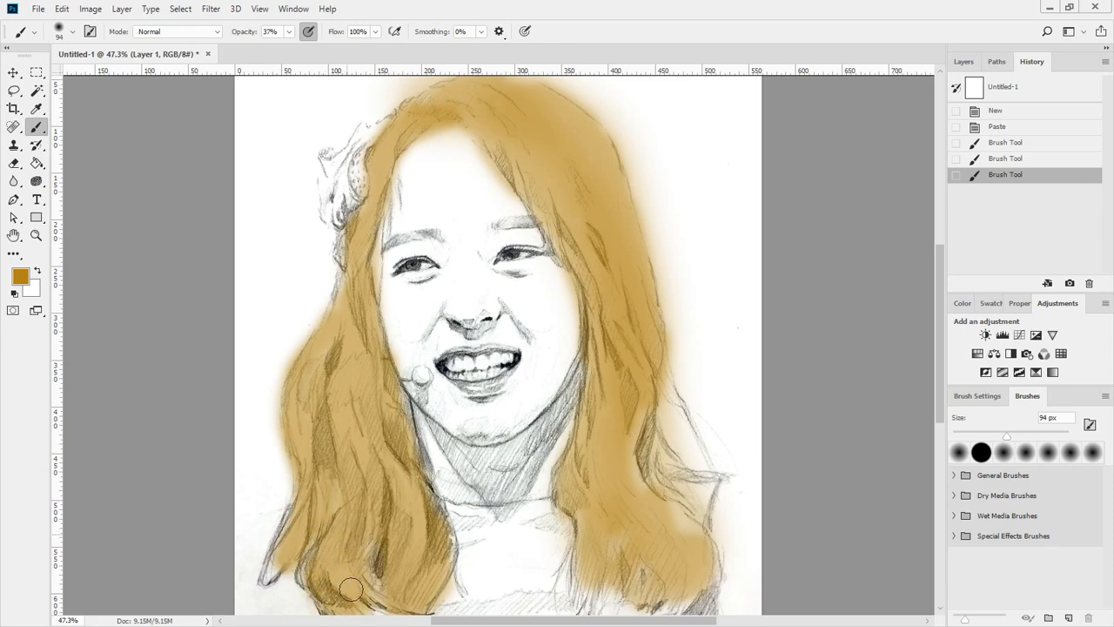
{"action": "left_click_drag", "start_coordinate": [391, 534], "coordinate": [388, 554]}
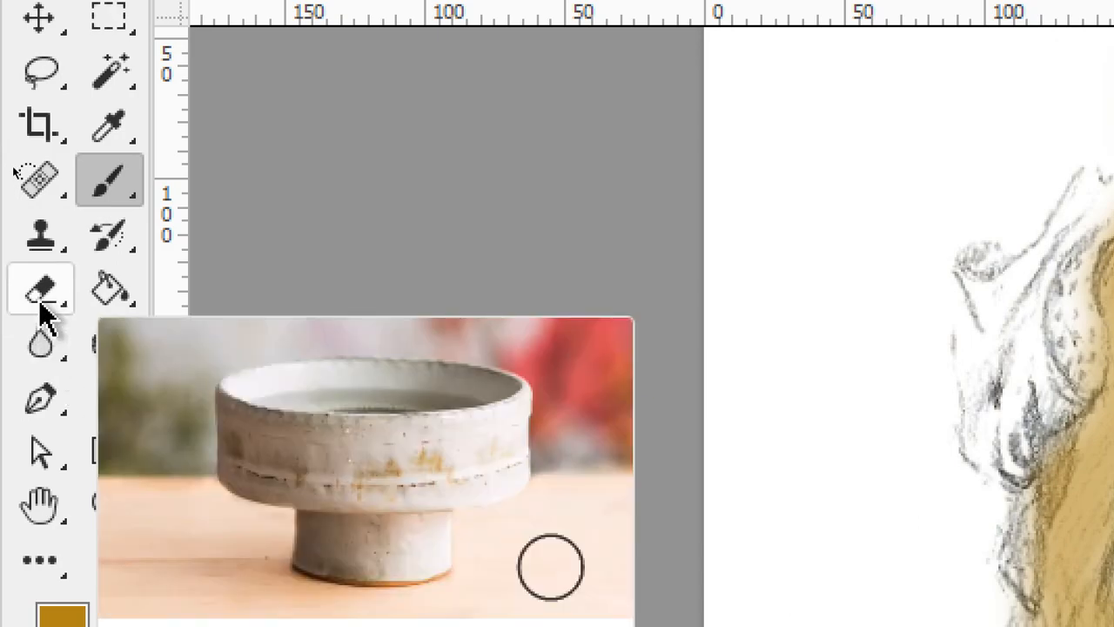
Step: Try the Eraser tool at 60 px across the forehead, eye and hair, and undo the erasing
{"action": "left_click", "coordinate": [41, 305]}
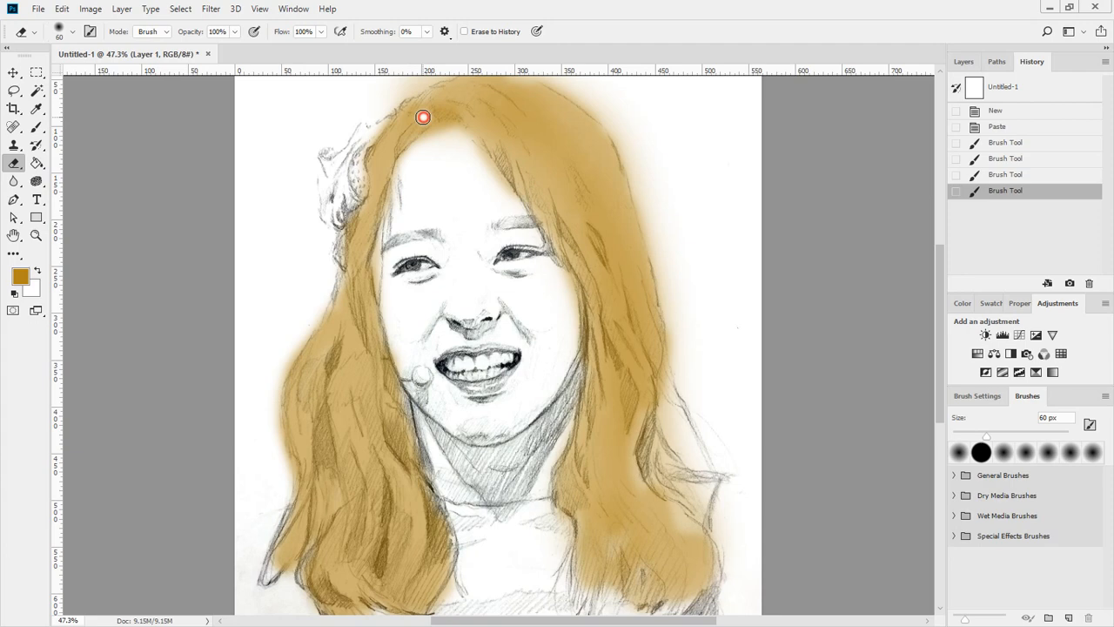
{"action": "mouse_move", "coordinate": [424, 117]}
{"action": "left_mouse_down"}
{"action": "mouse_move", "coordinate": [524, 123]}
{"action": "mouse_move", "coordinate": [415, 122]}
{"action": "mouse_move", "coordinate": [541, 130]}
{"action": "mouse_move", "coordinate": [433, 153]}
{"action": "mouse_move", "coordinate": [614, 163]}
{"action": "mouse_move", "coordinate": [468, 173]}
{"action": "mouse_move", "coordinate": [642, 189]}
{"action": "mouse_move", "coordinate": [480, 213]}
{"action": "mouse_move", "coordinate": [562, 229]}
{"action": "mouse_move", "coordinate": [592, 253]}
{"action": "mouse_move", "coordinate": [469, 277]}
{"action": "mouse_move", "coordinate": [624, 276]}
{"action": "mouse_move", "coordinate": [643, 263]}
{"action": "mouse_move", "coordinate": [609, 252]}
{"action": "left_mouse_up"}
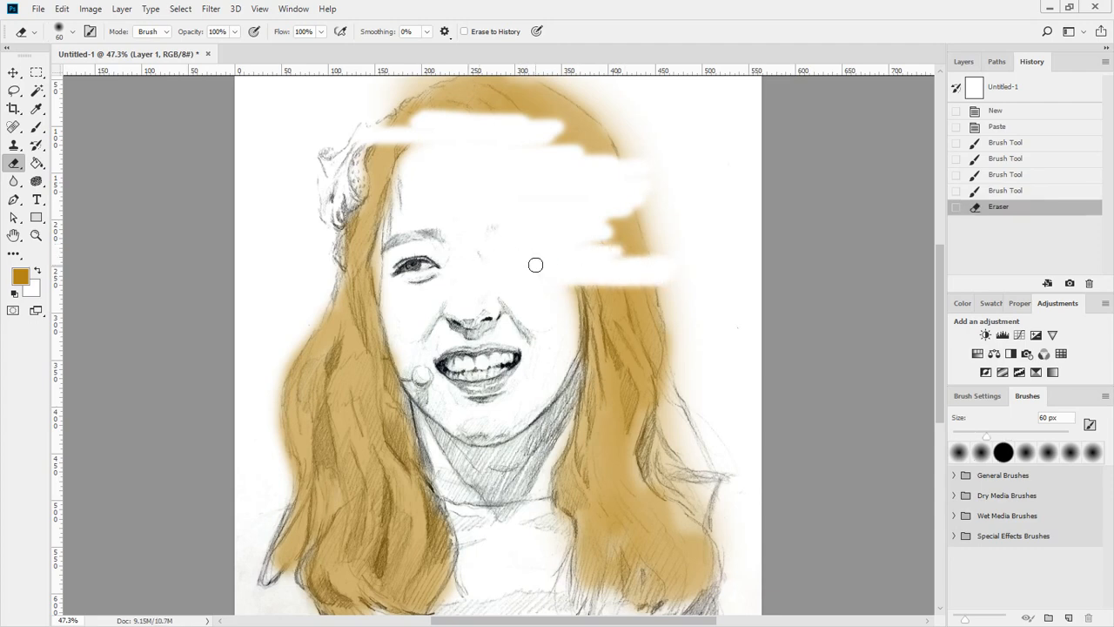
{"action": "key", "text": "ctrl+z"}
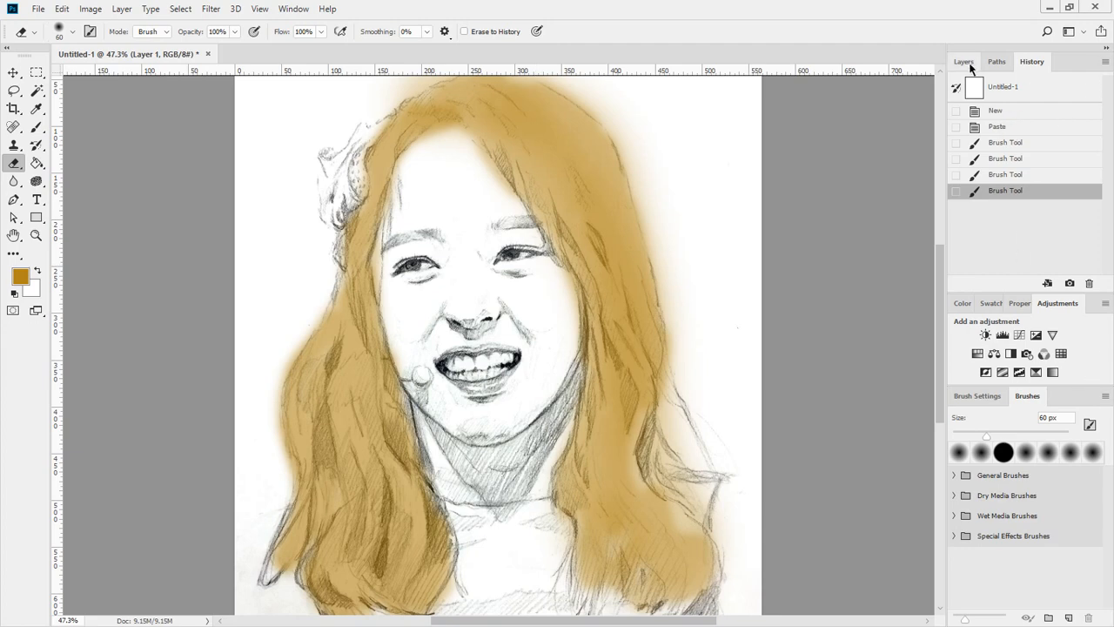
Step: Revert the document to the Paste history state and add a new empty layer above the sketch layer
{"action": "left_click", "coordinate": [997, 126]}
{"action": "left_click", "coordinate": [964, 61]}
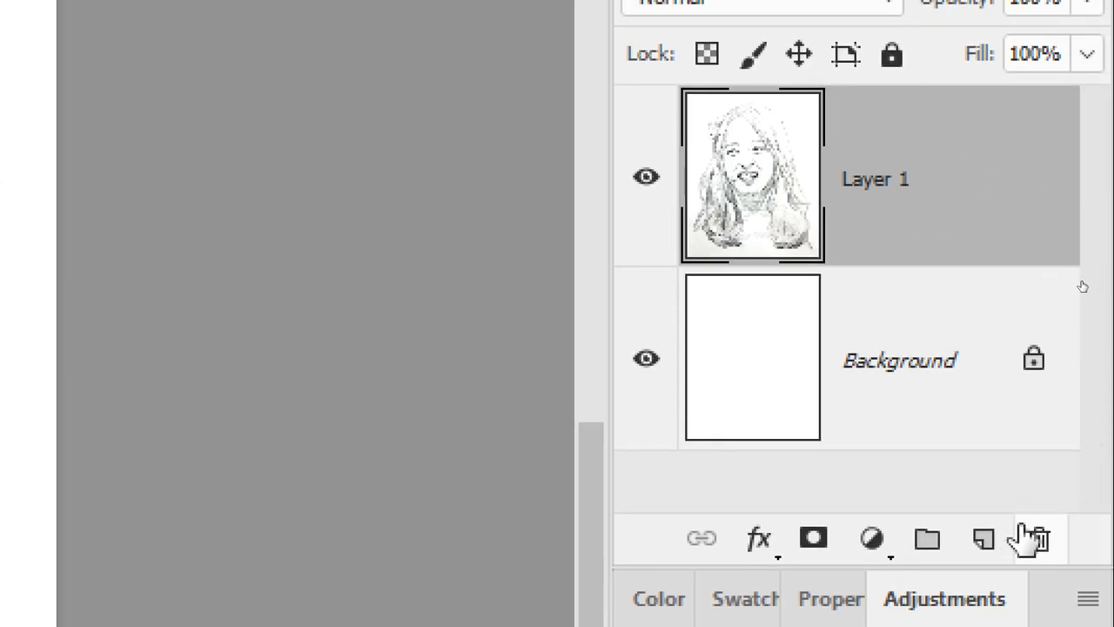
{"action": "left_click", "coordinate": [983, 538]}
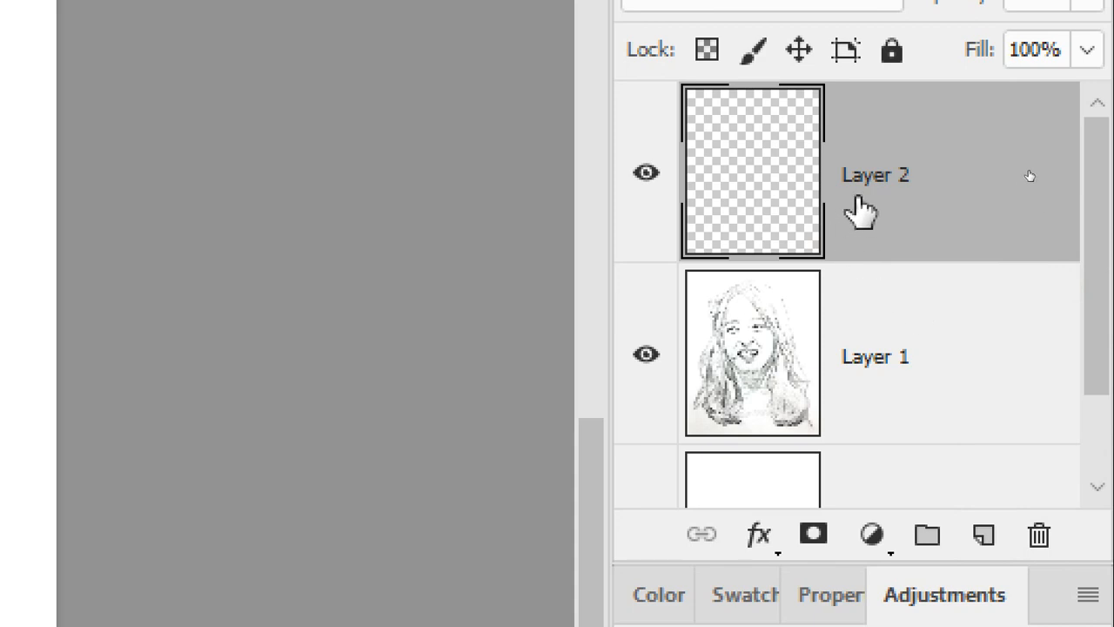
Step: Select Layer 1, erase across one eye and the adjoining hair, and undo the erasing
{"action": "left_click", "coordinate": [937, 357]}
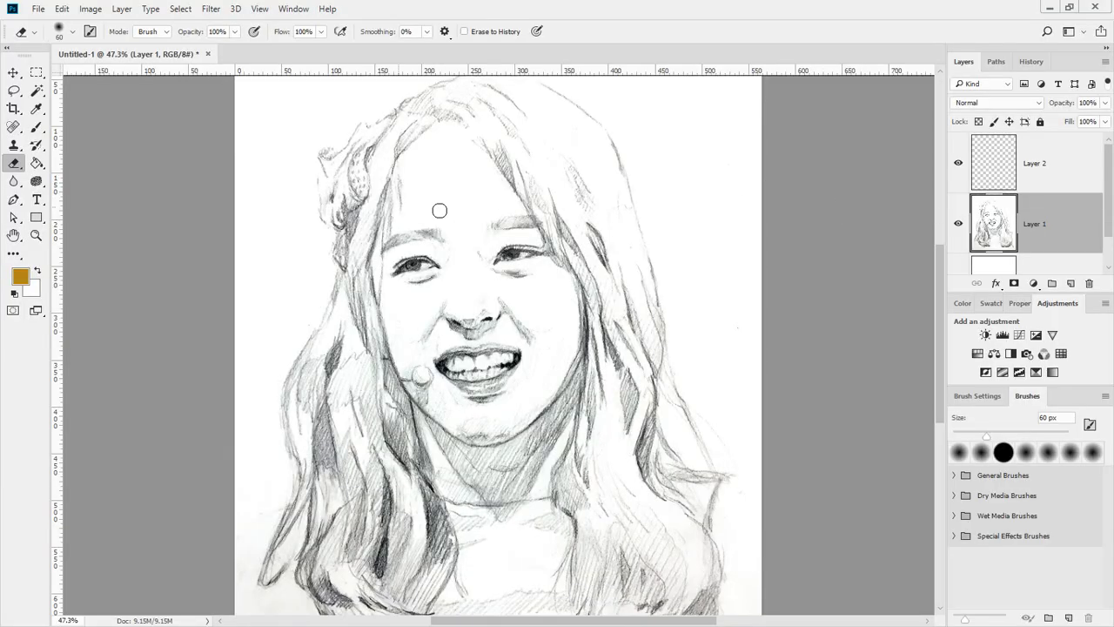
{"action": "mouse_move", "coordinate": [547, 214]}
{"action": "left_mouse_down"}
{"action": "mouse_move", "coordinate": [590, 217]}
{"action": "mouse_move", "coordinate": [495, 223]}
{"action": "mouse_move", "coordinate": [520, 234]}
{"action": "mouse_move", "coordinate": [496, 262]}
{"action": "left_mouse_up"}
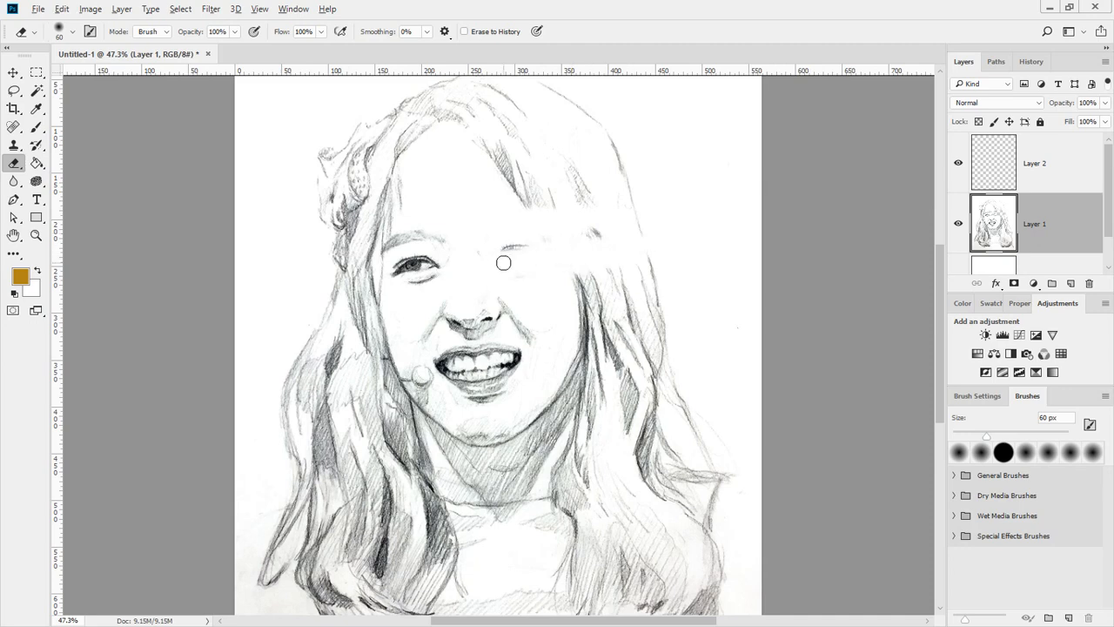
{"action": "key", "text": "ctrl+z"}
{"action": "key", "text": "ctrl+z"}
Step: Paint a Brush tool stroke across the eyes directly on Layer 1 and undo it
{"action": "left_click", "coordinate": [37, 126]}
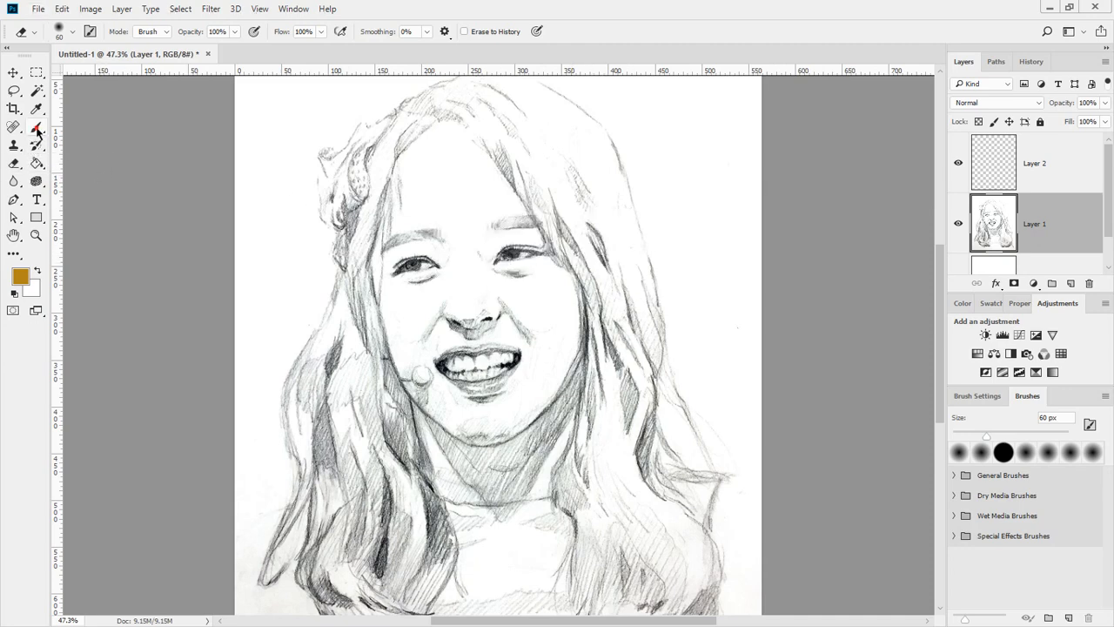
{"action": "mouse_move", "coordinate": [392, 231]}
{"action": "left_mouse_down"}
{"action": "mouse_move", "coordinate": [282, 311]}
{"action": "mouse_move", "coordinate": [694, 225]}
{"action": "left_mouse_up"}
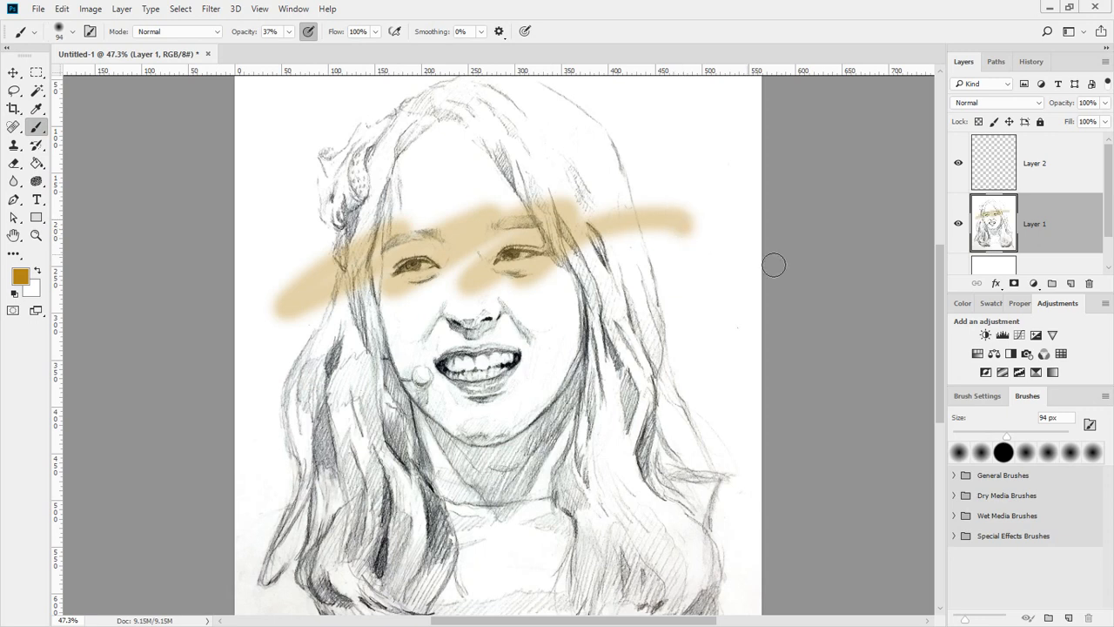
{"action": "key", "text": "ctrl+z"}
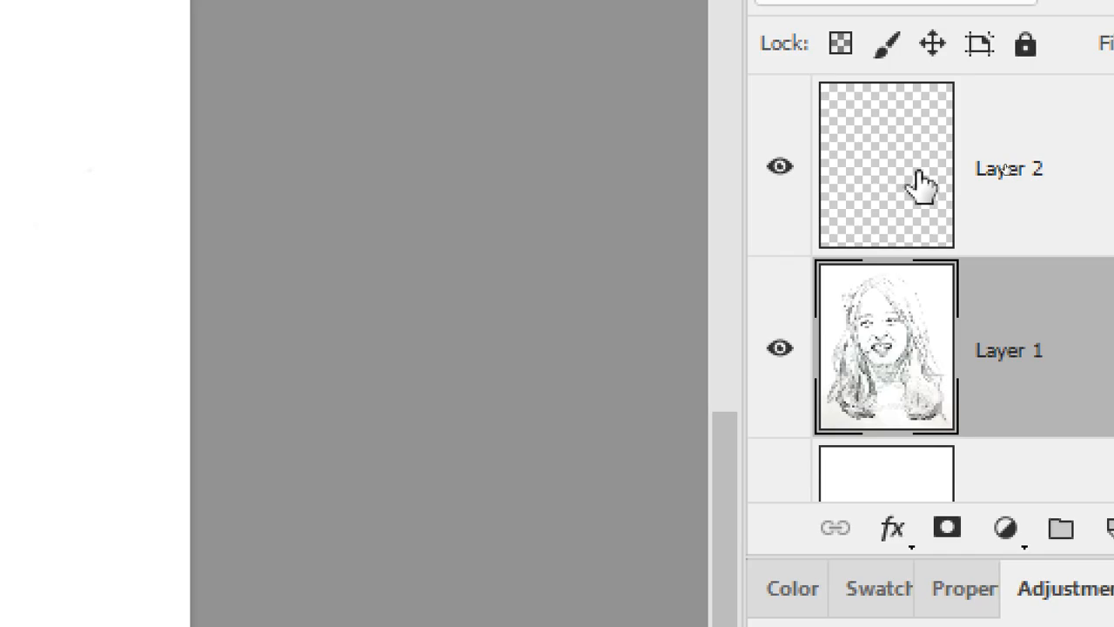
Step: Paint golden brown over the face on Layer 2 and toggle that layer's visibility to compare it with the sketch
{"action": "left_click", "coordinate": [1003, 168]}
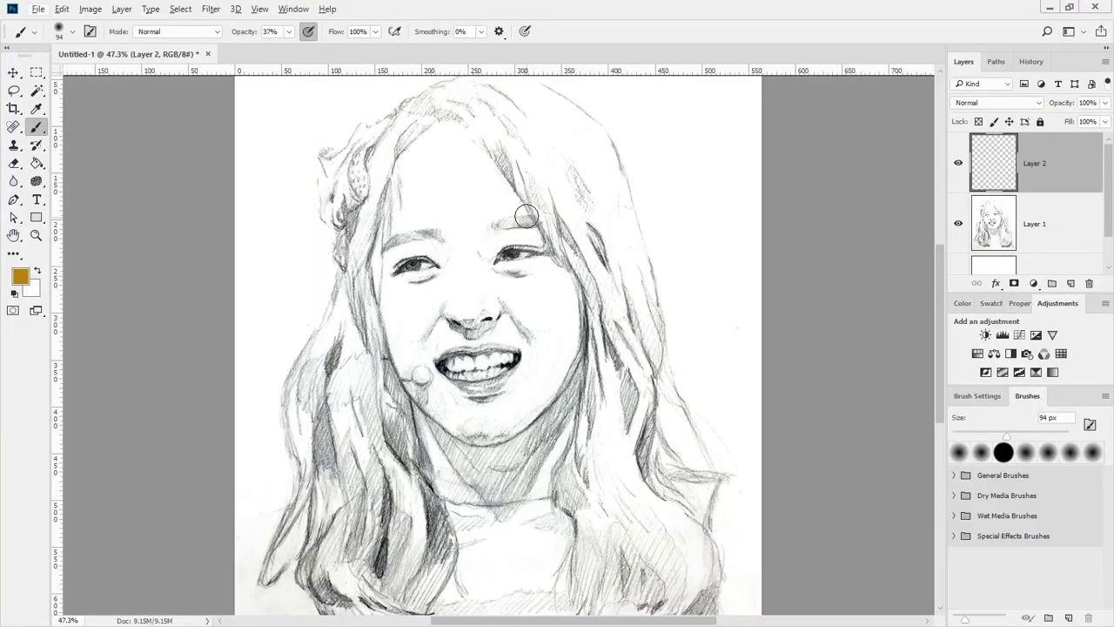
{"action": "mouse_move", "coordinate": [523, 209]}
{"action": "left_mouse_down"}
{"action": "mouse_move", "coordinate": [438, 220]}
{"action": "mouse_move", "coordinate": [524, 185]}
{"action": "mouse_move", "coordinate": [391, 204]}
{"action": "mouse_move", "coordinate": [453, 141]}
{"action": "mouse_move", "coordinate": [452, 128]}
{"action": "mouse_move", "coordinate": [470, 159]}
{"action": "mouse_move", "coordinate": [403, 198]}
{"action": "mouse_move", "coordinate": [440, 220]}
{"action": "mouse_move", "coordinate": [404, 288]}
{"action": "mouse_move", "coordinate": [388, 294]}
{"action": "mouse_move", "coordinate": [488, 342]}
{"action": "mouse_move", "coordinate": [471, 373]}
{"action": "left_mouse_up"}
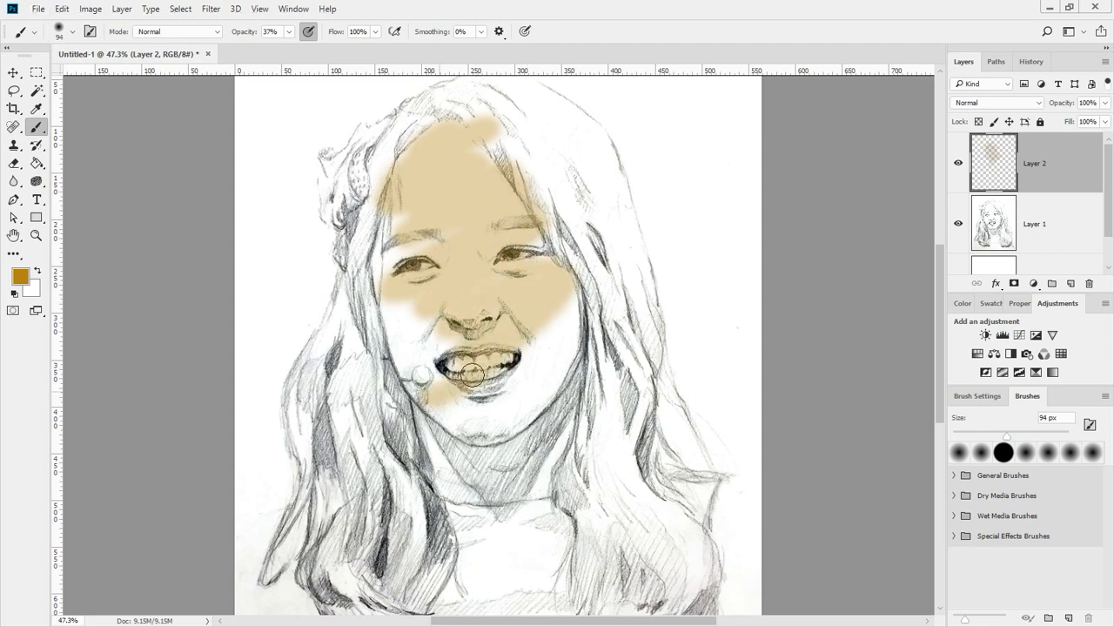
{"action": "left_click", "coordinate": [955, 165]}
{"action": "left_click", "coordinate": [955, 165]}
{"action": "left_click", "coordinate": [955, 166]}
{"action": "left_click", "coordinate": [955, 166]}
{"action": "left_click", "coordinate": [955, 166]}
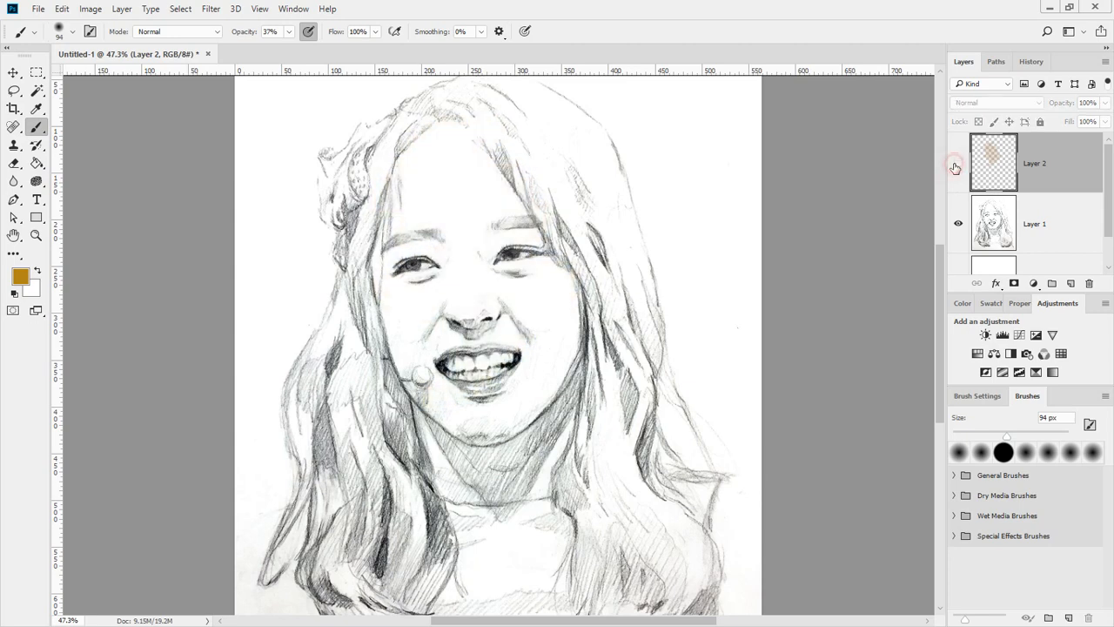
{"action": "left_click", "coordinate": [955, 166]}
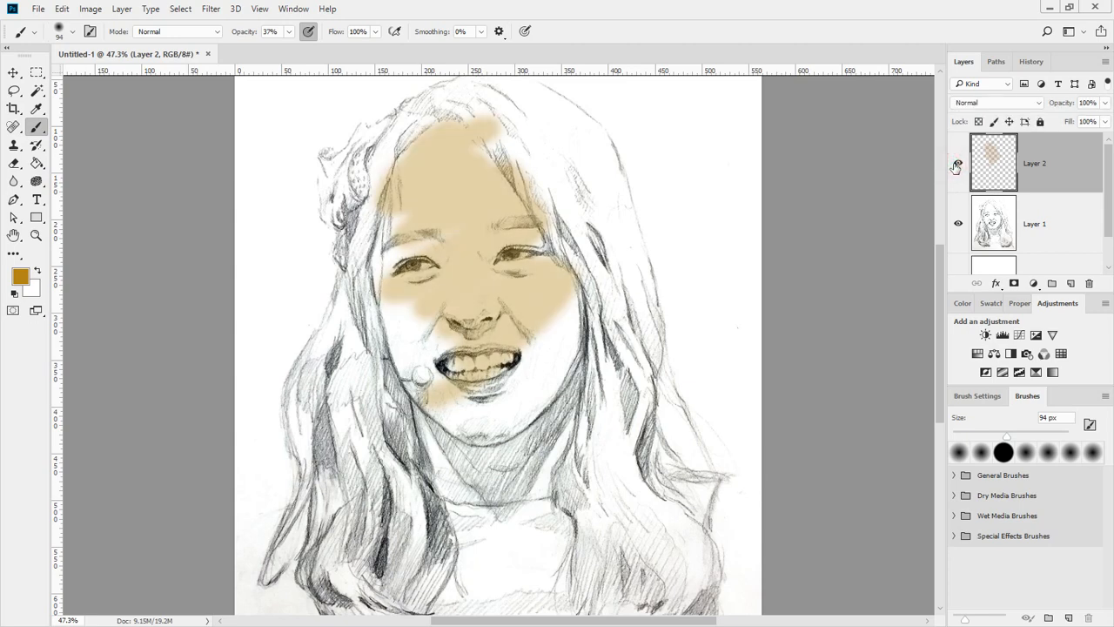
Step: Erase the face color from Layer 2, enlarging the eraser to 174 px, and switch back to the Brush tool
{"action": "left_click", "coordinate": [14, 163]}
{"action": "mouse_move", "coordinate": [351, 130]}
{"action": "left_mouse_down"}
{"action": "mouse_move", "coordinate": [550, 134]}
{"action": "mouse_move", "coordinate": [444, 141]}
{"action": "left_mouse_up"}
{"action": "left_click", "coordinate": [73, 29]}
{"action": "left_click_drag", "start_coordinate": [125, 75], "coordinate": [140, 76]}
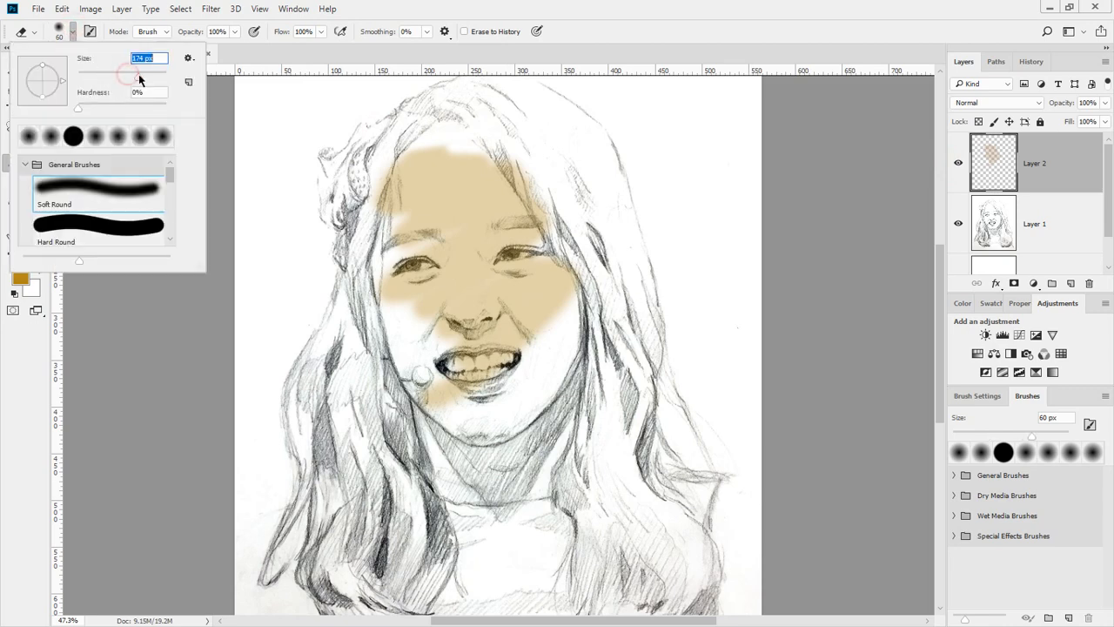
{"action": "left_click", "coordinate": [719, 56]}
{"action": "mouse_move", "coordinate": [477, 149]}
{"action": "left_mouse_down"}
{"action": "mouse_move", "coordinate": [338, 168]}
{"action": "mouse_move", "coordinate": [317, 196]}
{"action": "mouse_move", "coordinate": [690, 158]}
{"action": "mouse_move", "coordinate": [245, 244]}
{"action": "mouse_move", "coordinate": [693, 214]}
{"action": "mouse_move", "coordinate": [304, 291]}
{"action": "mouse_move", "coordinate": [427, 309]}
{"action": "mouse_move", "coordinate": [708, 286]}
{"action": "mouse_move", "coordinate": [304, 324]}
{"action": "mouse_move", "coordinate": [316, 374]}
{"action": "mouse_move", "coordinate": [601, 354]}
{"action": "mouse_move", "coordinate": [287, 436]}
{"action": "left_mouse_up"}
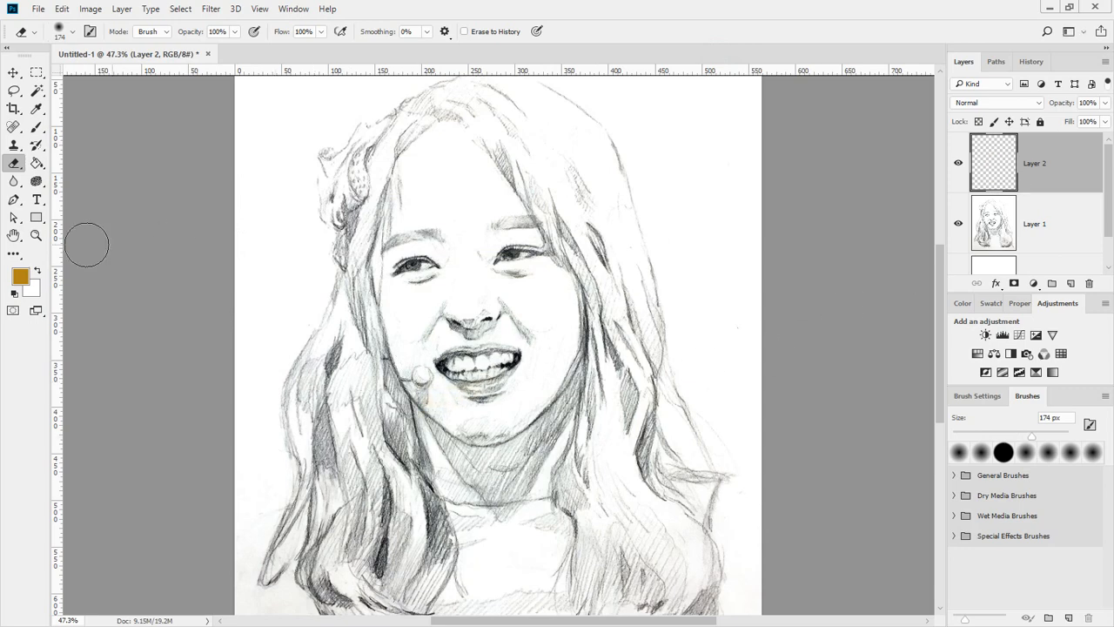
{"action": "left_click", "coordinate": [37, 127]}
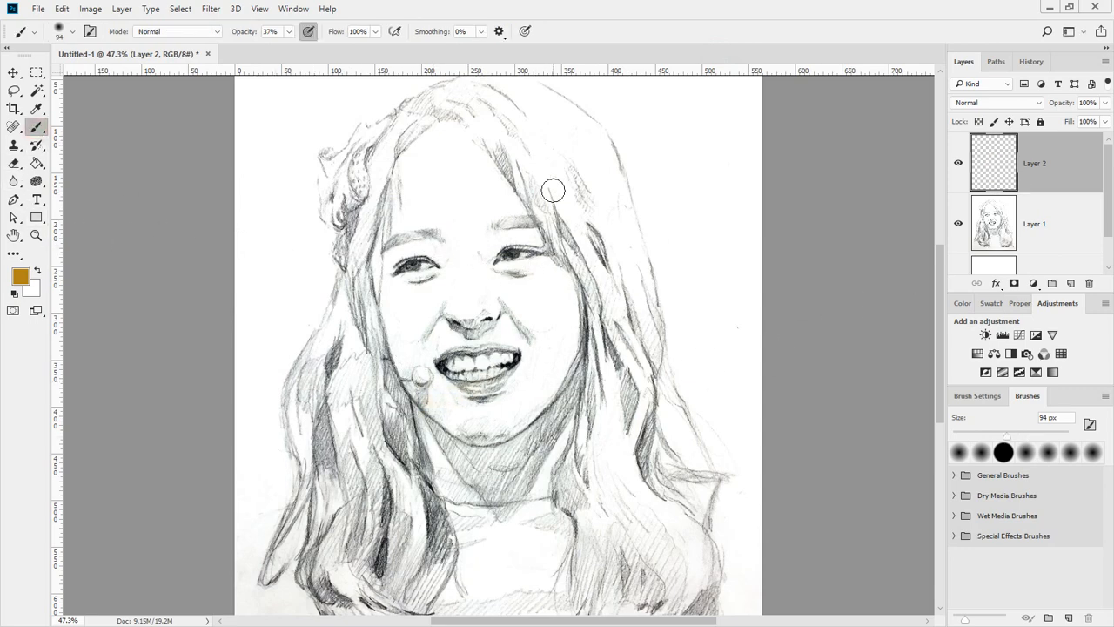
Step: Paint golden brown over the hair on Layer 2 and toggle that layer's visibility to compare it with the sketch
{"action": "mouse_move", "coordinate": [554, 190]}
{"action": "left_mouse_down"}
{"action": "mouse_move", "coordinate": [610, 292]}
{"action": "mouse_move", "coordinate": [621, 372]}
{"action": "mouse_move", "coordinate": [603, 451]}
{"action": "mouse_move", "coordinate": [662, 570]}
{"action": "left_mouse_up"}
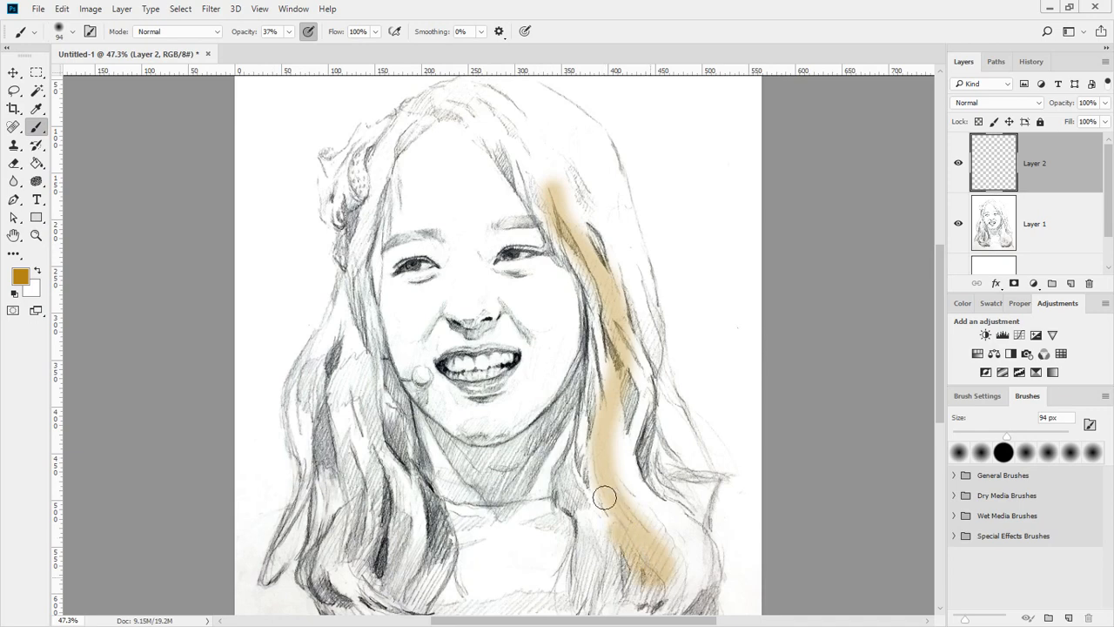
{"action": "mouse_move", "coordinate": [604, 497]}
{"action": "left_mouse_down"}
{"action": "mouse_move", "coordinate": [577, 513]}
{"action": "mouse_move", "coordinate": [575, 463]}
{"action": "mouse_move", "coordinate": [589, 591]}
{"action": "mouse_move", "coordinate": [611, 547]}
{"action": "mouse_move", "coordinate": [635, 538]}
{"action": "mouse_move", "coordinate": [637, 570]}
{"action": "mouse_move", "coordinate": [657, 593]}
{"action": "mouse_move", "coordinate": [682, 585]}
{"action": "mouse_move", "coordinate": [699, 551]}
{"action": "mouse_move", "coordinate": [654, 507]}
{"action": "mouse_move", "coordinate": [634, 450]}
{"action": "mouse_move", "coordinate": [655, 395]}
{"action": "mouse_move", "coordinate": [653, 329]}
{"action": "mouse_move", "coordinate": [572, 142]}
{"action": "mouse_move", "coordinate": [508, 95]}
{"action": "mouse_move", "coordinate": [591, 133]}
{"action": "mouse_move", "coordinate": [622, 207]}
{"action": "mouse_move", "coordinate": [645, 343]}
{"action": "mouse_move", "coordinate": [574, 187]}
{"action": "mouse_move", "coordinate": [609, 300]}
{"action": "mouse_move", "coordinate": [510, 136]}
{"action": "mouse_move", "coordinate": [546, 192]}
{"action": "mouse_move", "coordinate": [464, 112]}
{"action": "mouse_move", "coordinate": [424, 112]}
{"action": "mouse_move", "coordinate": [526, 151]}
{"action": "mouse_move", "coordinate": [468, 103]}
{"action": "mouse_move", "coordinate": [567, 175]}
{"action": "mouse_move", "coordinate": [526, 133]}
{"action": "left_mouse_up"}
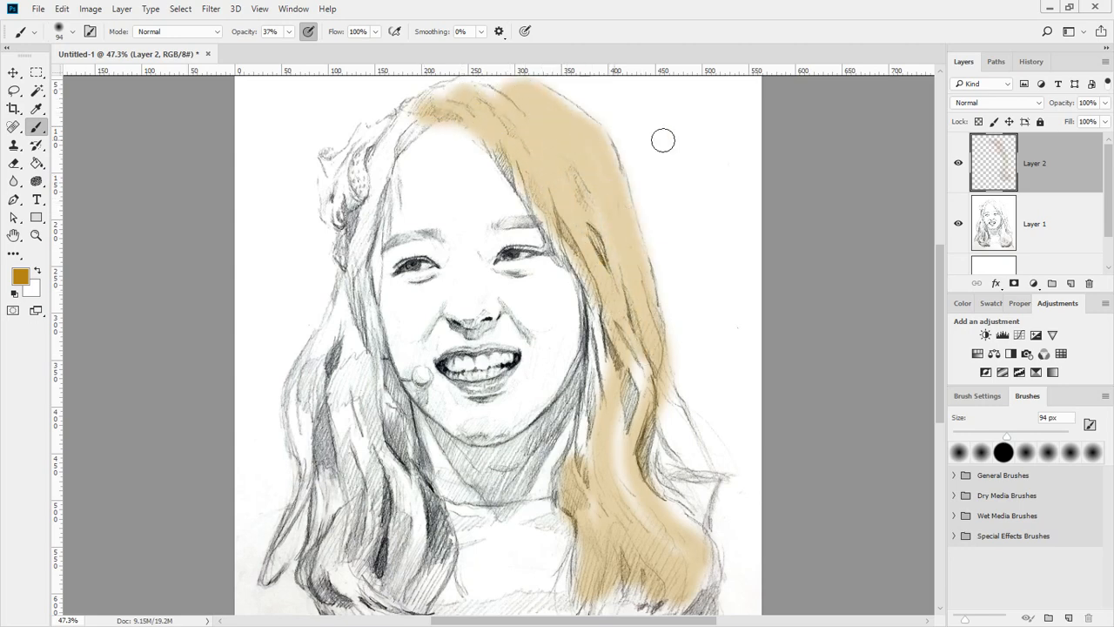
{"action": "left_click", "coordinate": [958, 163]}
{"action": "left_click", "coordinate": [959, 163]}
{"action": "left_click", "coordinate": [960, 164]}
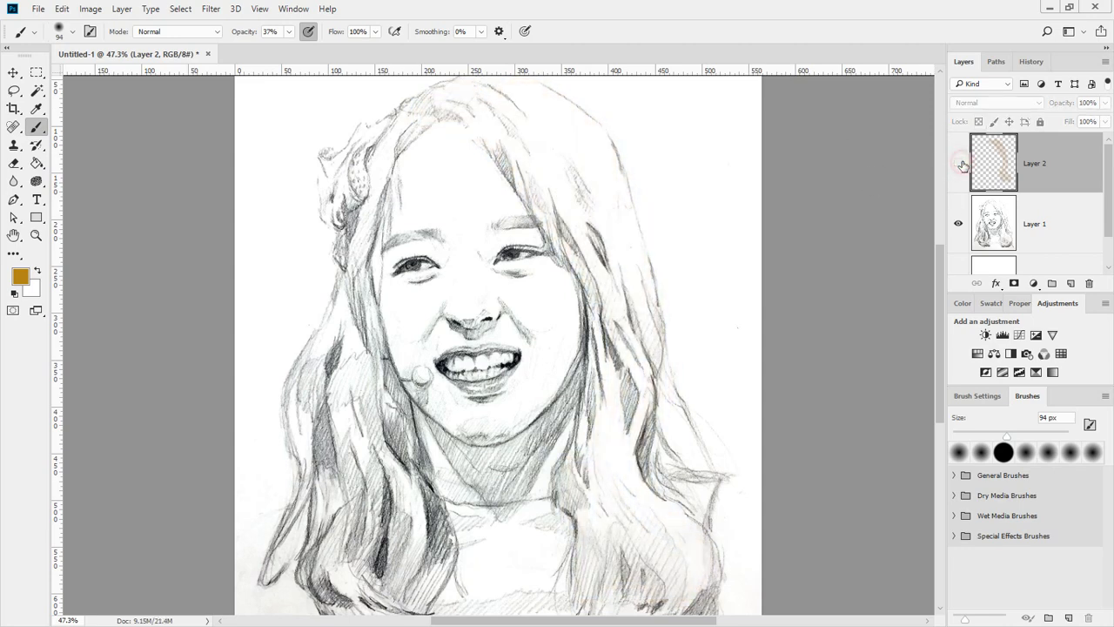
{"action": "left_click", "coordinate": [959, 163]}
{"action": "left_click", "coordinate": [960, 162]}
{"action": "left_click", "coordinate": [960, 163]}
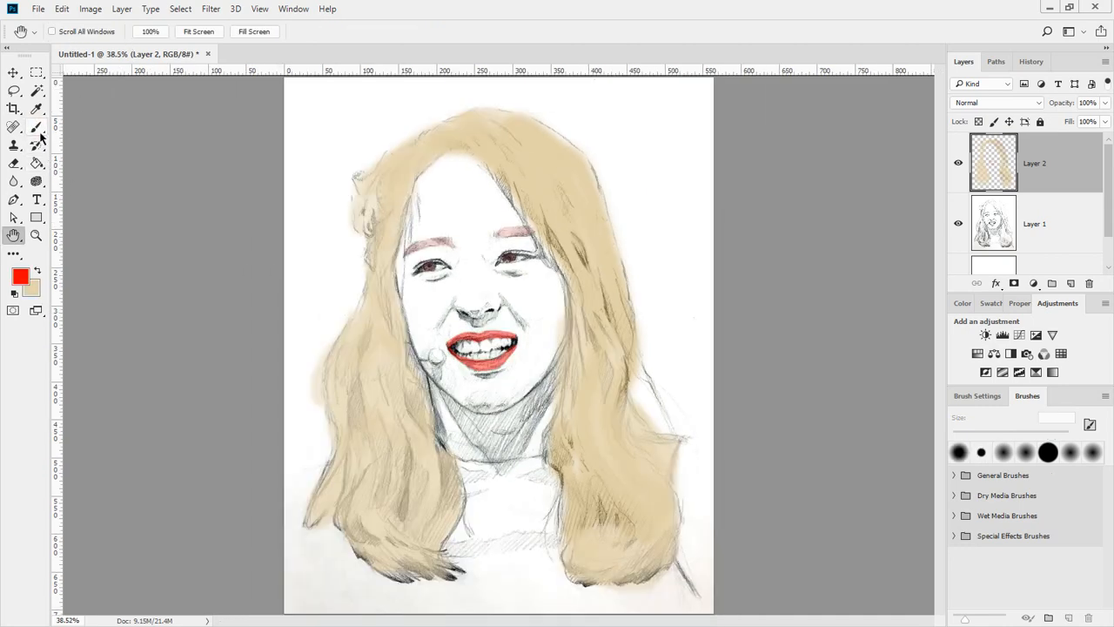
Step: Set the Brush tool's opacity to 100% and open the Brush Settings as a floating panel beside the portrait
{"action": "left_click", "coordinate": [37, 128]}
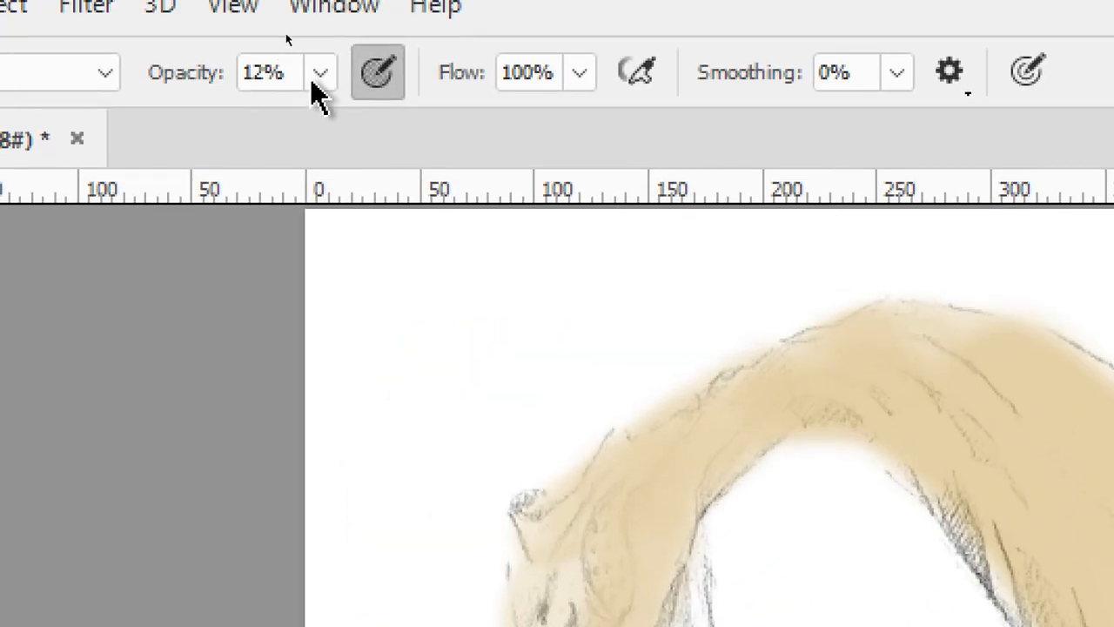
{"action": "left_click", "coordinate": [289, 32]}
{"action": "left_click_drag", "start_coordinate": [310, 116], "coordinate": [539, 122]}
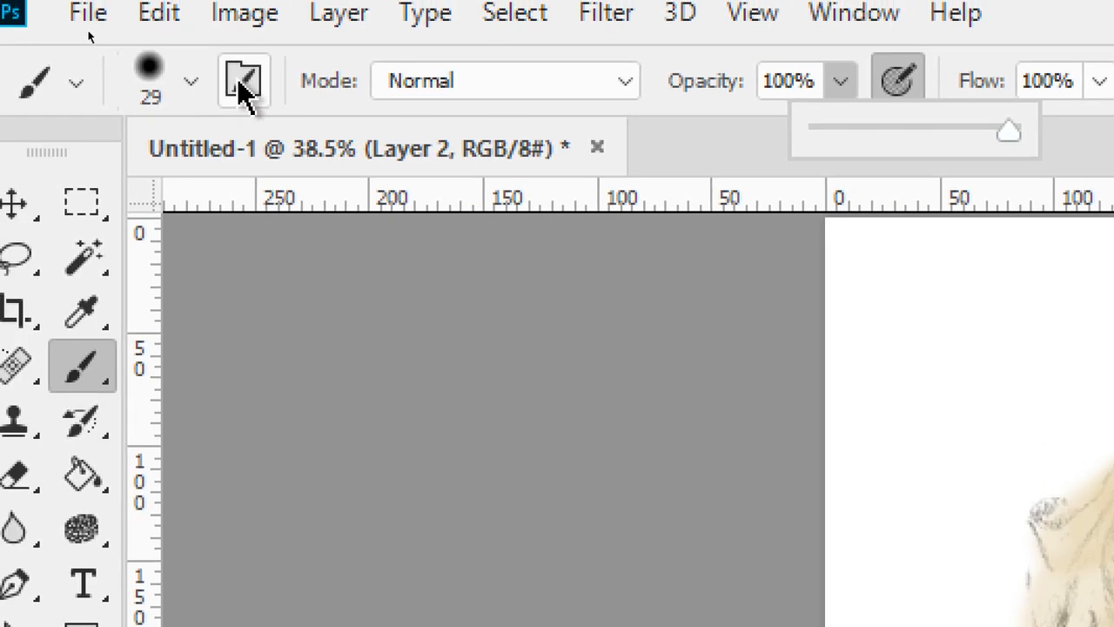
{"action": "left_click", "coordinate": [231, 90]}
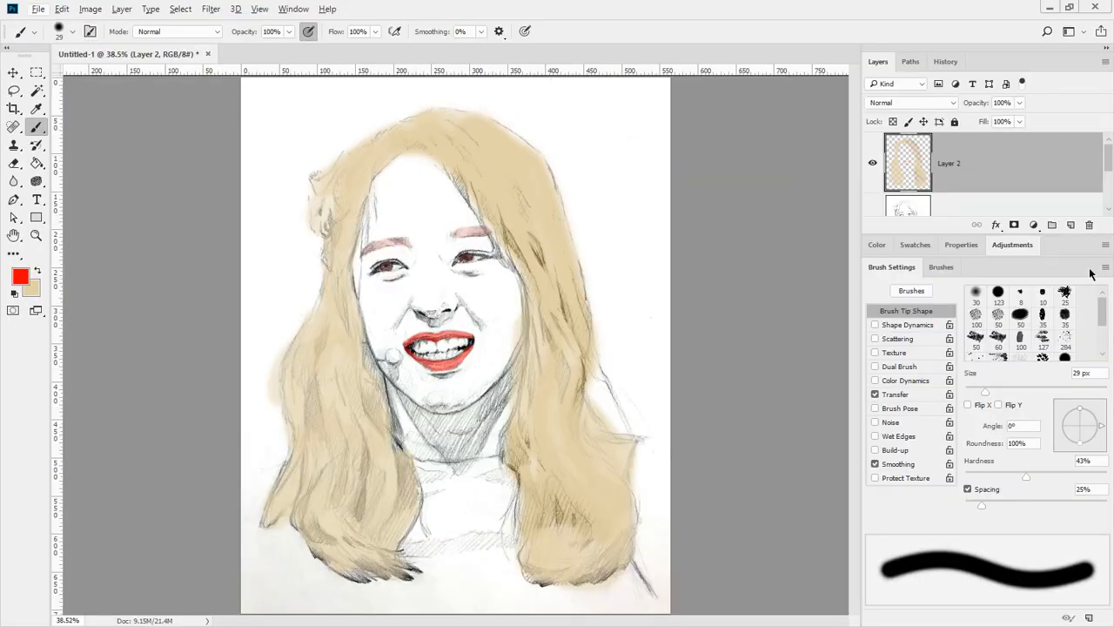
{"action": "mouse_move", "coordinate": [906, 268]}
{"action": "left_mouse_down"}
{"action": "mouse_move", "coordinate": [256, 174]}
{"action": "mouse_move", "coordinate": [142, 123]}
{"action": "left_mouse_up"}
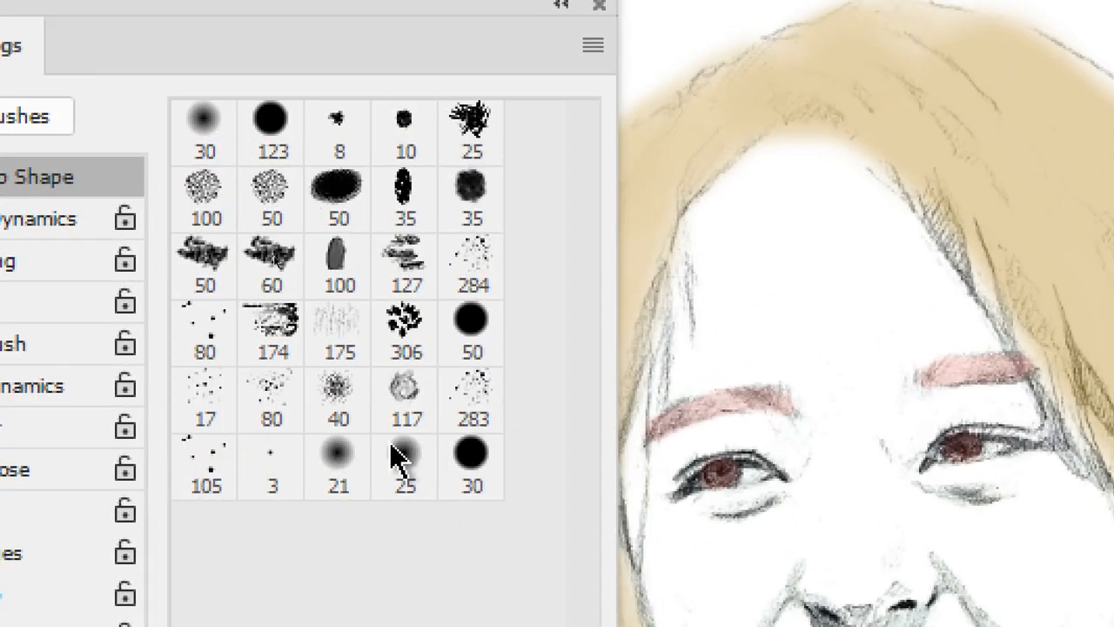
Step: Choose the 25 px ragged splatter brush tip and stamp it in red on the blank area beside the hair
{"action": "left_click", "coordinate": [470, 131]}
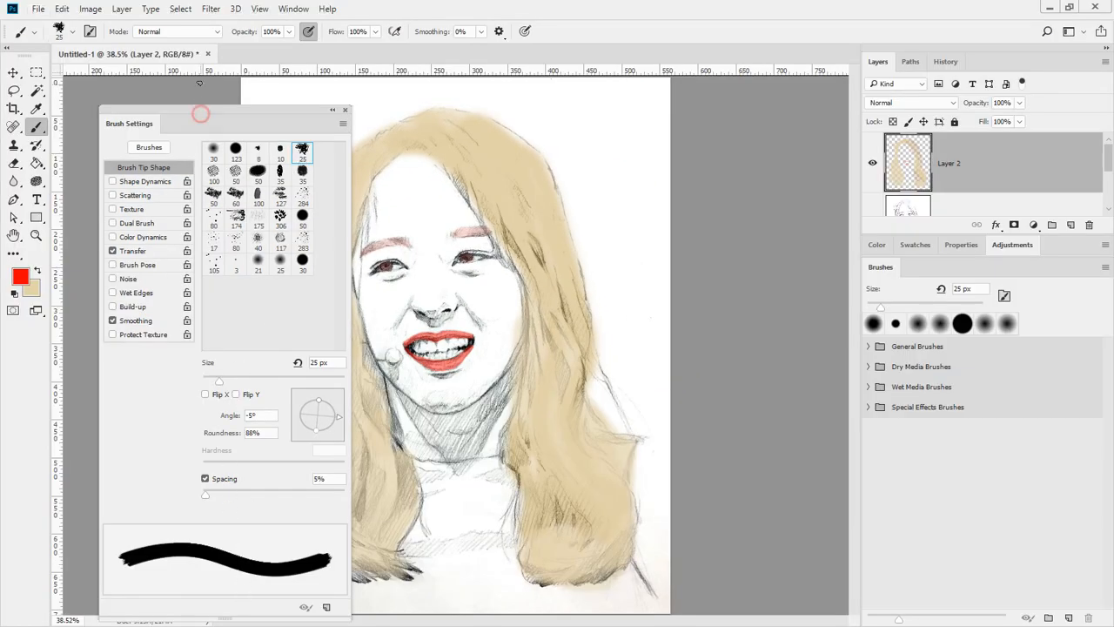
{"action": "left_click_drag", "start_coordinate": [215, 115], "coordinate": [193, 76]}
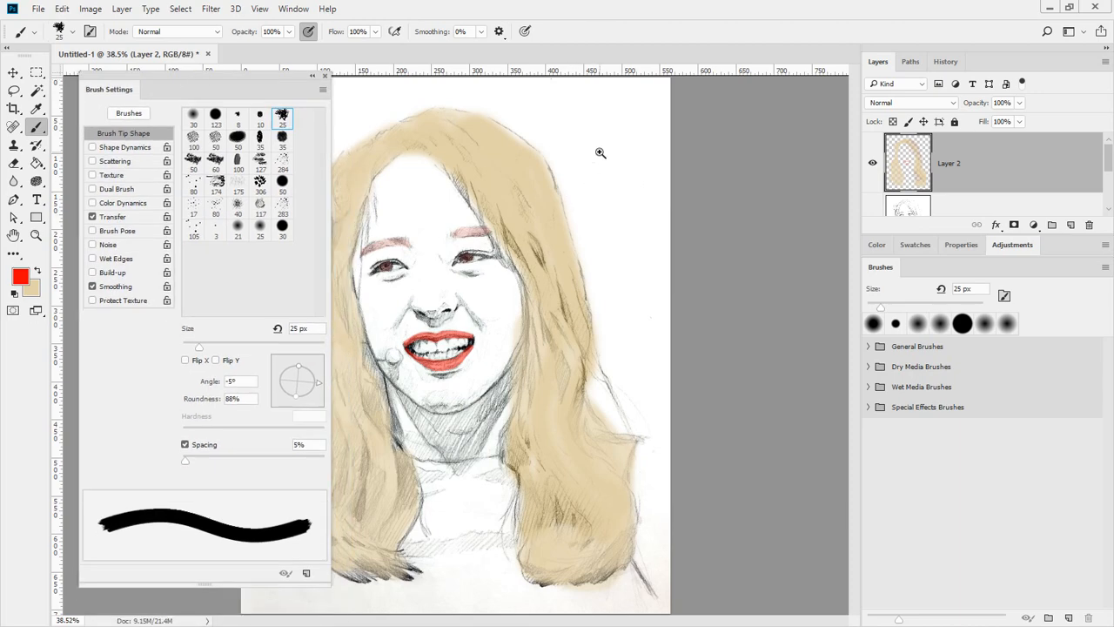
{"action": "mouse_move", "coordinate": [600, 153]}
{"action": "left_mouse_down"}
{"action": "mouse_move", "coordinate": [642, 204]}
{"action": "mouse_move", "coordinate": [674, 310]}
{"action": "left_mouse_up"}
{"action": "left_click", "coordinate": [548, 237]}
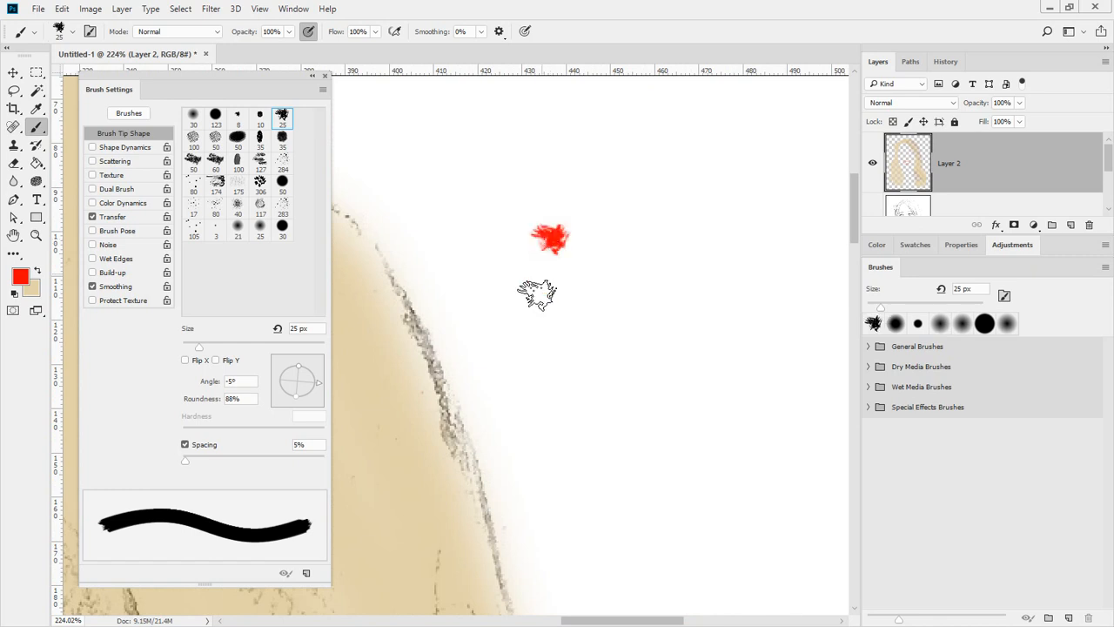
{"action": "left_click_drag", "start_coordinate": [545, 278], "coordinate": [573, 242]}
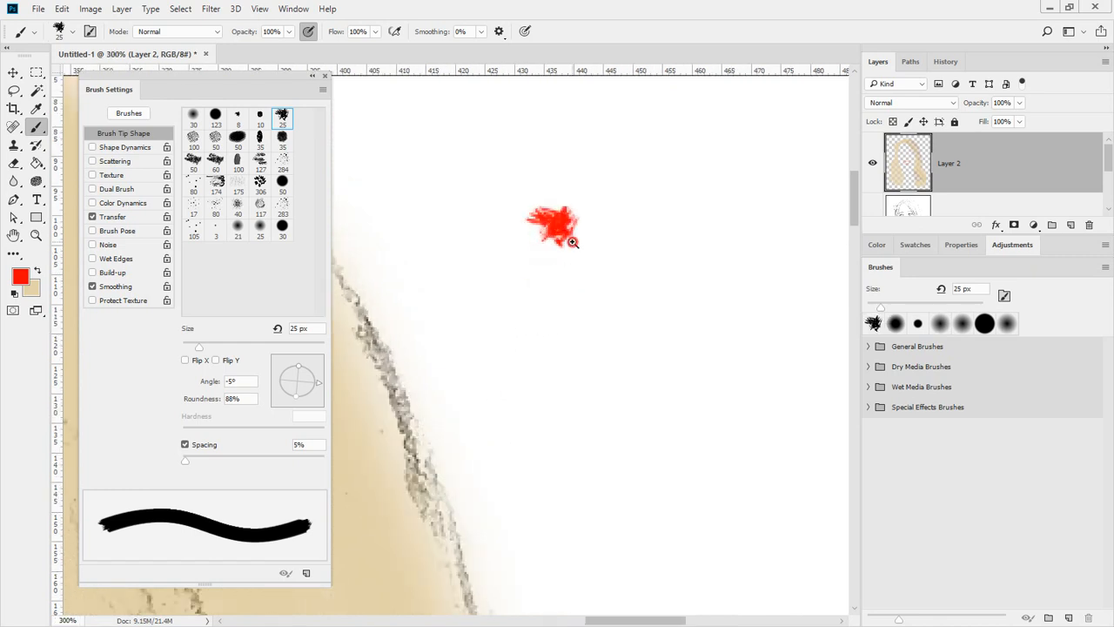
Step: Stamp the 50 px wide oval tip and the 35 px narrow oval tip in red near the splatter mark
{"action": "left_click", "coordinate": [573, 242]}
{"action": "left_click", "coordinate": [239, 139]}
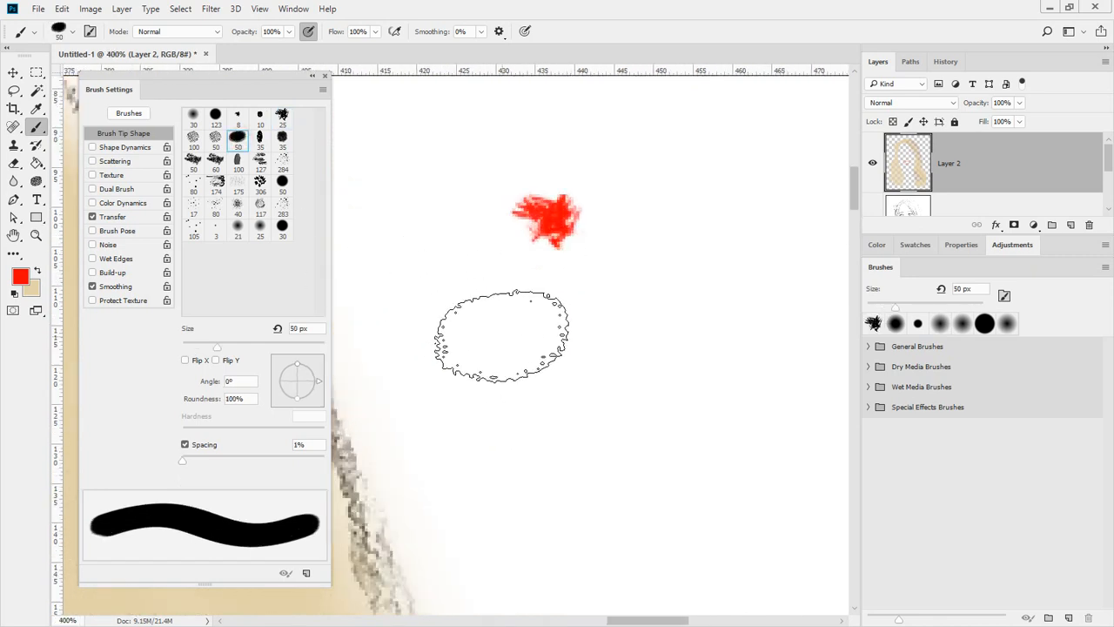
{"action": "left_click", "coordinate": [501, 336]}
{"action": "left_click", "coordinate": [259, 138]}
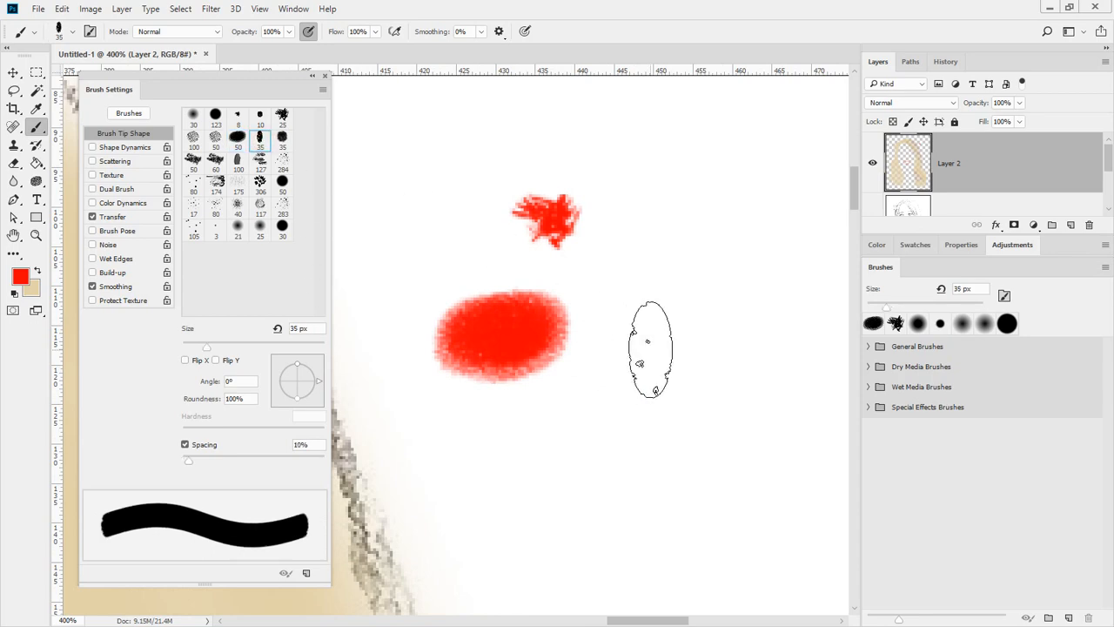
{"action": "left_click", "coordinate": [649, 348]}
Step: Stamp the 100 px round textured tip and the 174 px rough bristle tip in red on the blank area
{"action": "left_click", "coordinate": [194, 139]}
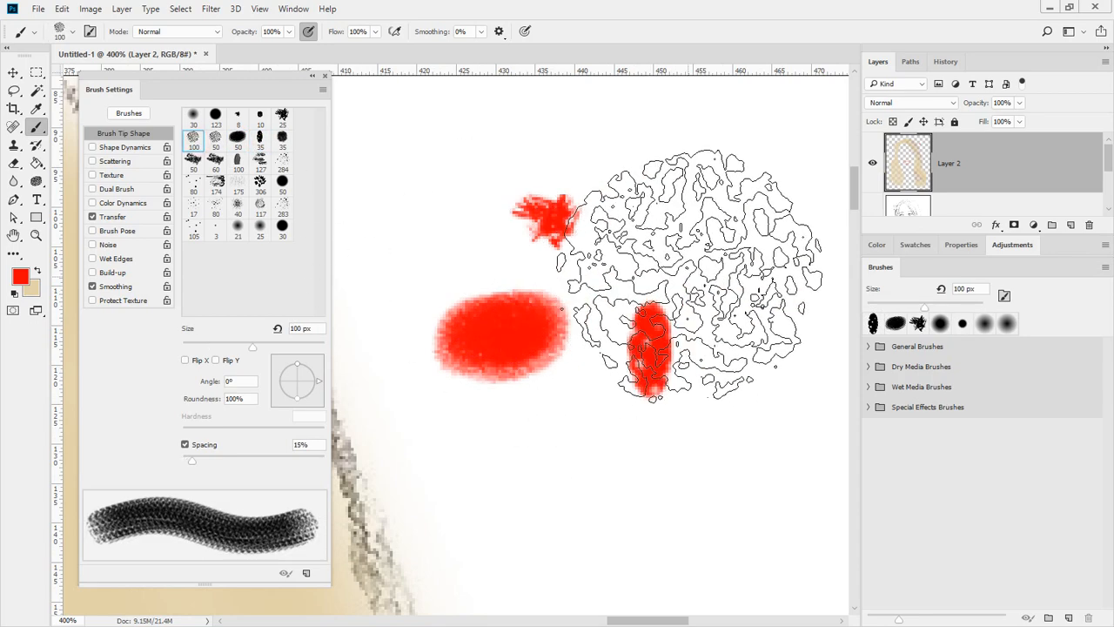
{"action": "left_click_drag", "start_coordinate": [722, 266], "coordinate": [586, 282]}
{"action": "left_click", "coordinate": [586, 281]}
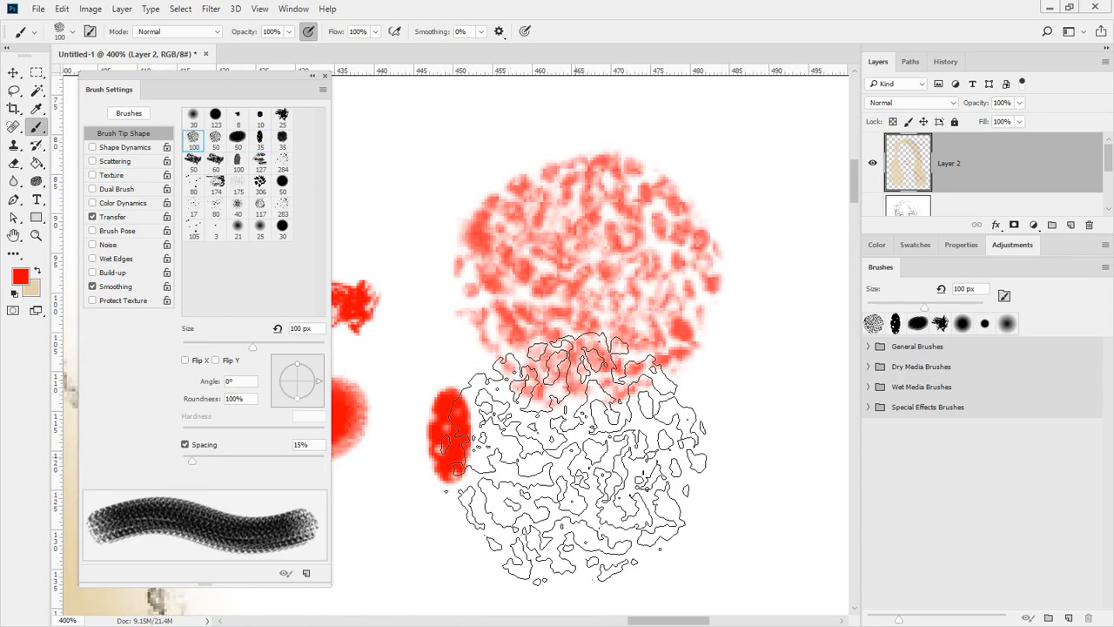
{"action": "left_click", "coordinate": [215, 183]}
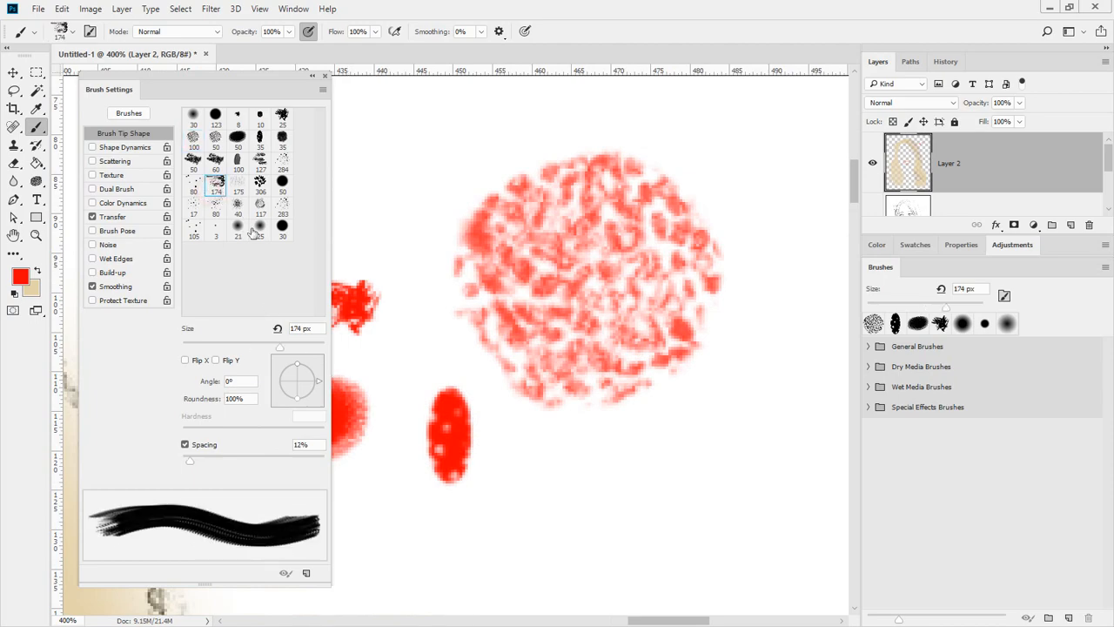
{"action": "left_click_drag", "start_coordinate": [583, 436], "coordinate": [537, 311]}
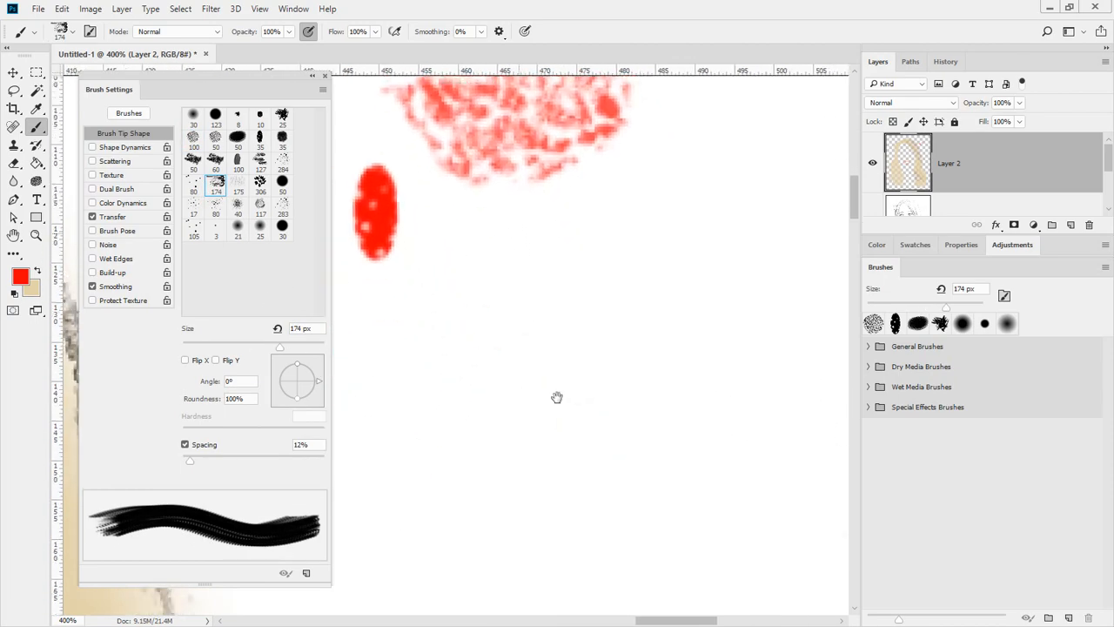
{"action": "left_click", "coordinate": [578, 402]}
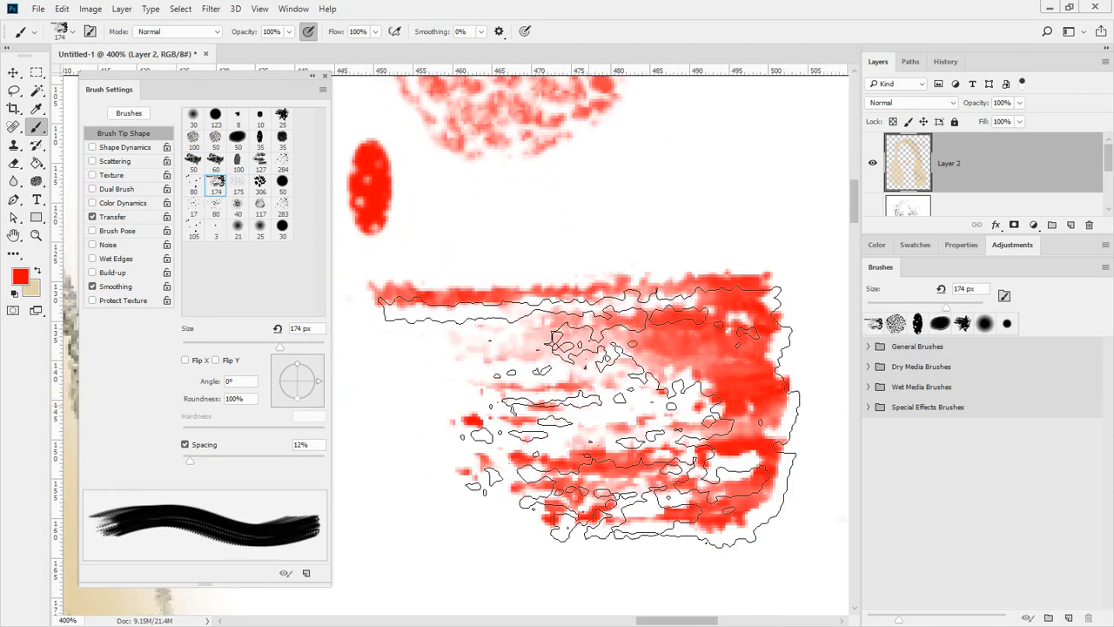
Step: Choose the 306 px leaf brush tip and stamp red leaves below the bristle mark
{"action": "left_click", "coordinate": [260, 182]}
{"action": "left_click_drag", "start_coordinate": [577, 497], "coordinate": [528, 193]}
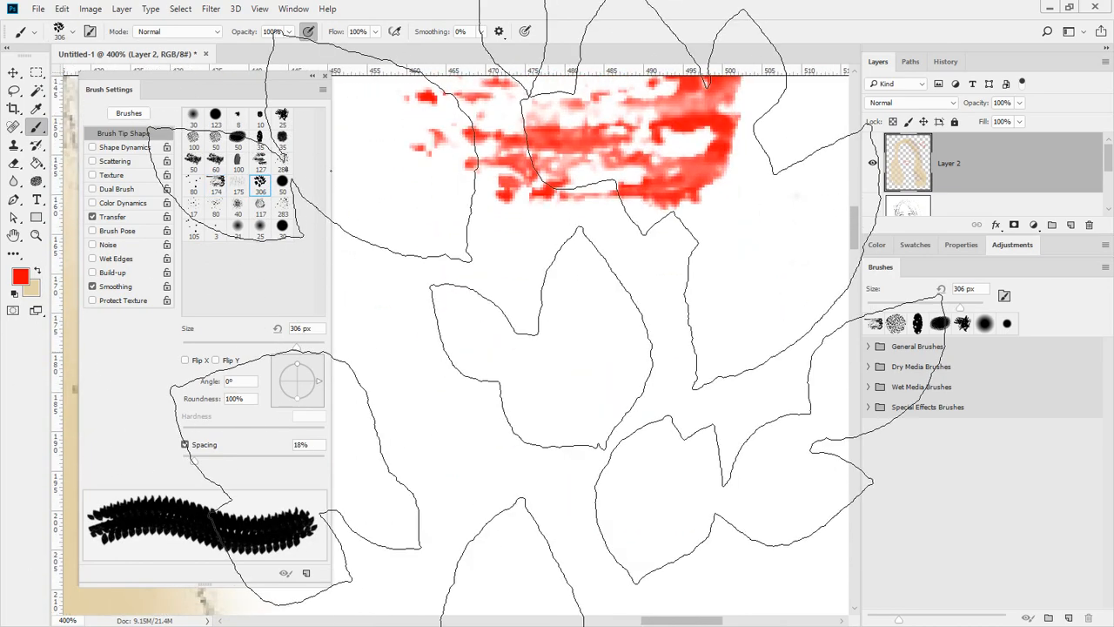
{"action": "mouse_move", "coordinate": [564, 440]}
{"action": "left_mouse_down"}
{"action": "mouse_move", "coordinate": [563, 387]}
{"action": "mouse_move", "coordinate": [605, 366]}
{"action": "left_mouse_up"}
{"action": "left_click", "coordinate": [568, 372], "text": "alt"}
{"action": "left_click", "coordinate": [568, 374], "text": "alt"}
{"action": "left_click", "coordinate": [607, 413]}
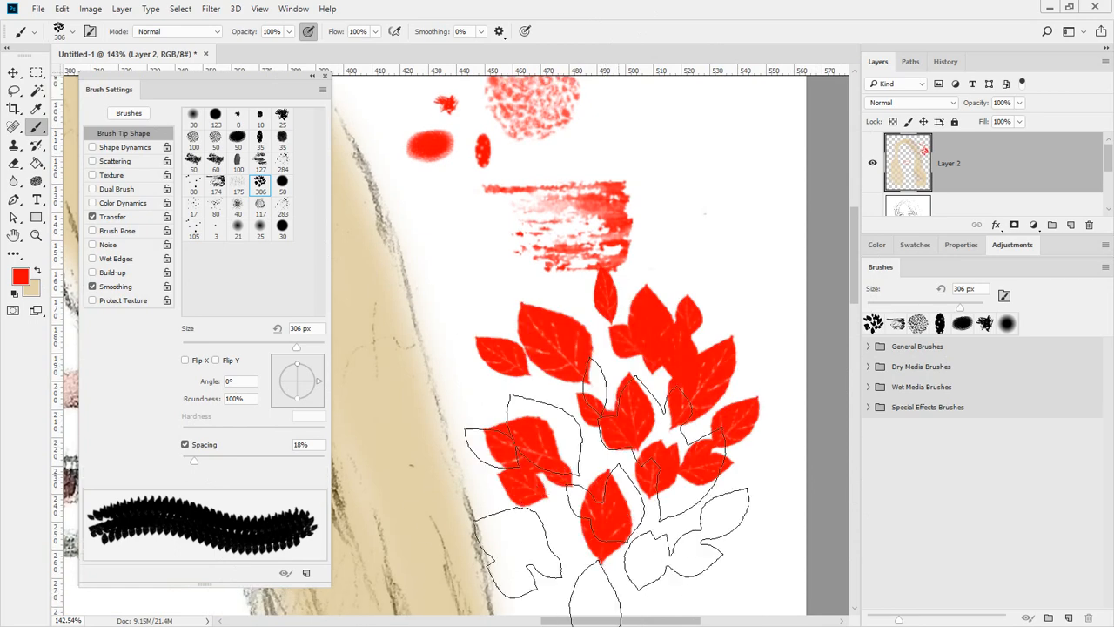
{"action": "scroll", "coordinate": [435, 410], "scroll_direction": "up", "scroll_amount": 1}
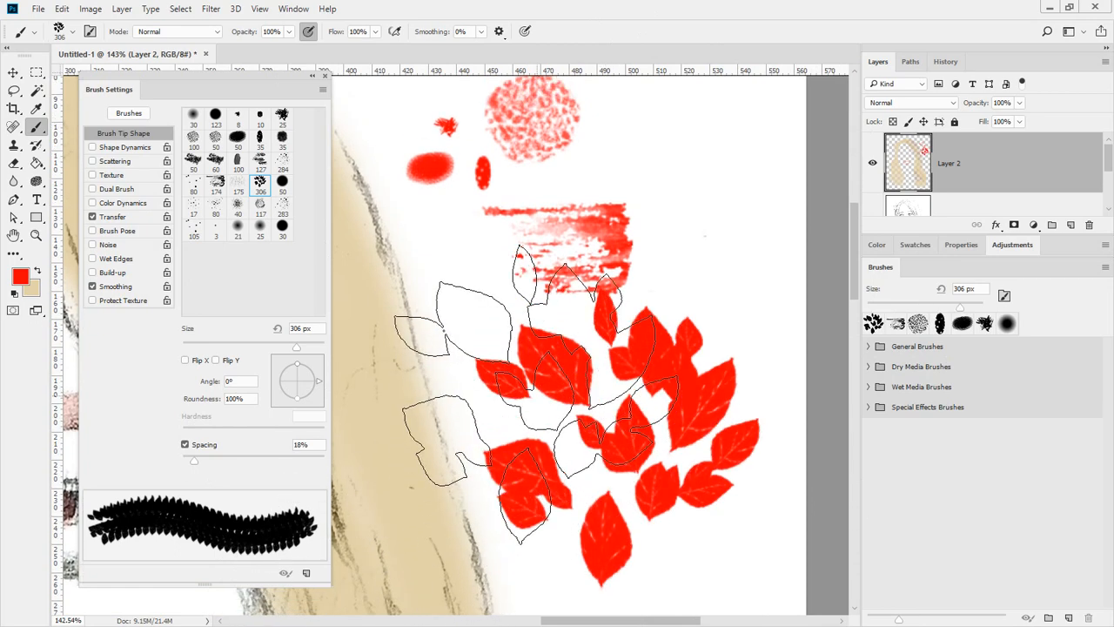
Step: Stamp the 117 px swirled tip above the leaves and the 283 px spatter tip below them in red
{"action": "left_click", "coordinate": [258, 205]}
{"action": "left_click", "coordinate": [676, 157]}
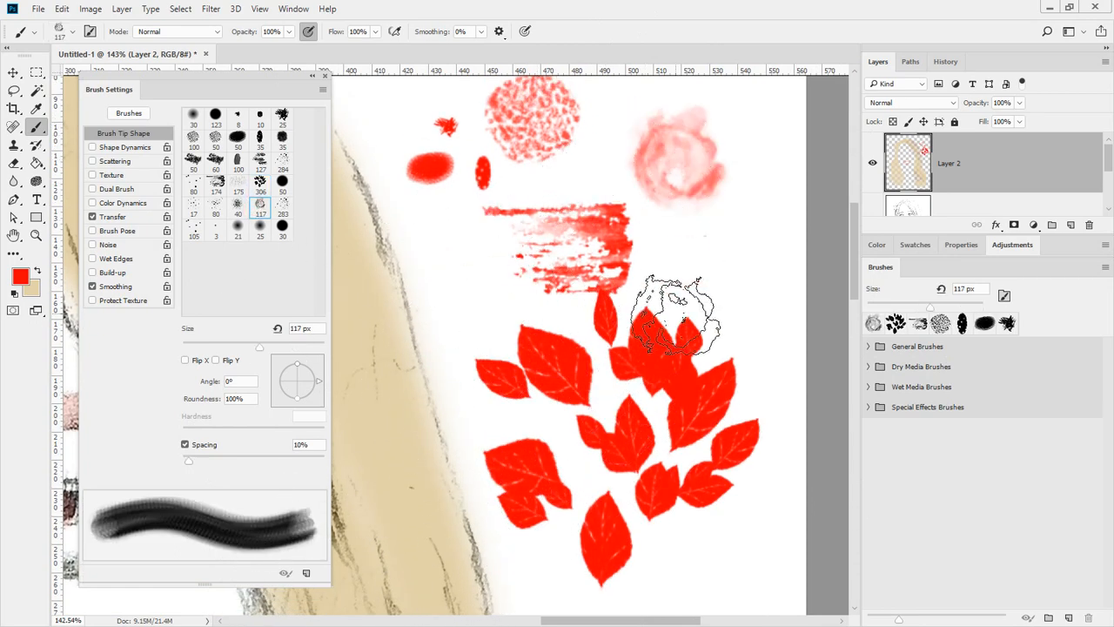
{"action": "left_click", "coordinate": [284, 209]}
{"action": "left_click_drag", "start_coordinate": [593, 346], "coordinate": [552, 64]}
{"action": "left_click", "coordinate": [610, 452]}
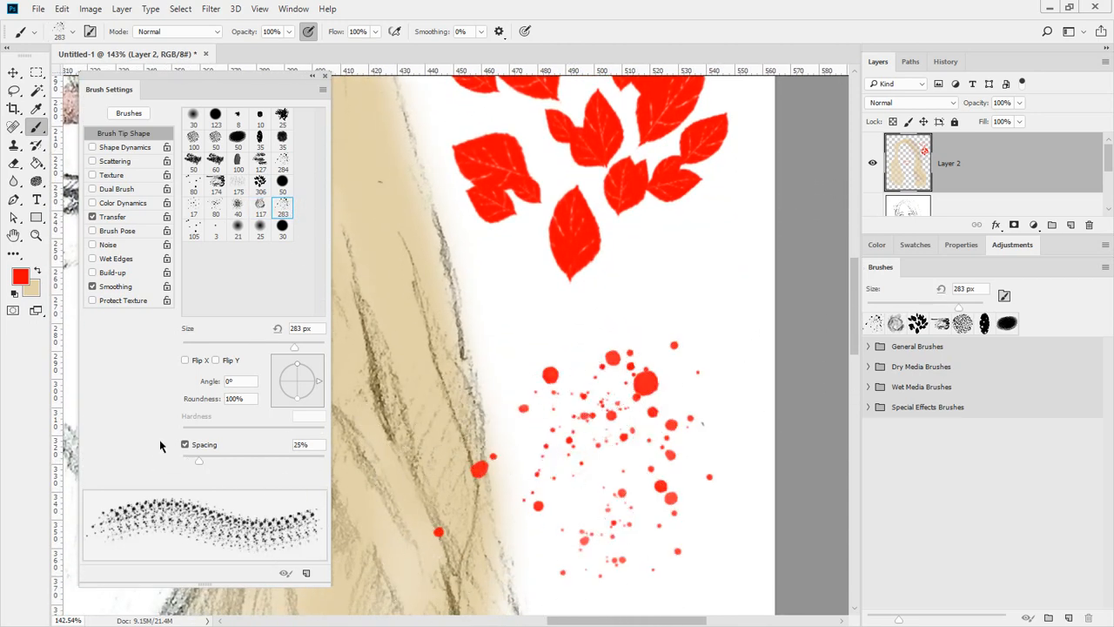
Step: Test the 3 px, 105 px and 17 px brush tips in red, drawing a curved stroke with the 17 px tip
{"action": "left_click", "coordinate": [215, 232]}
{"action": "left_click", "coordinate": [382, 278]}
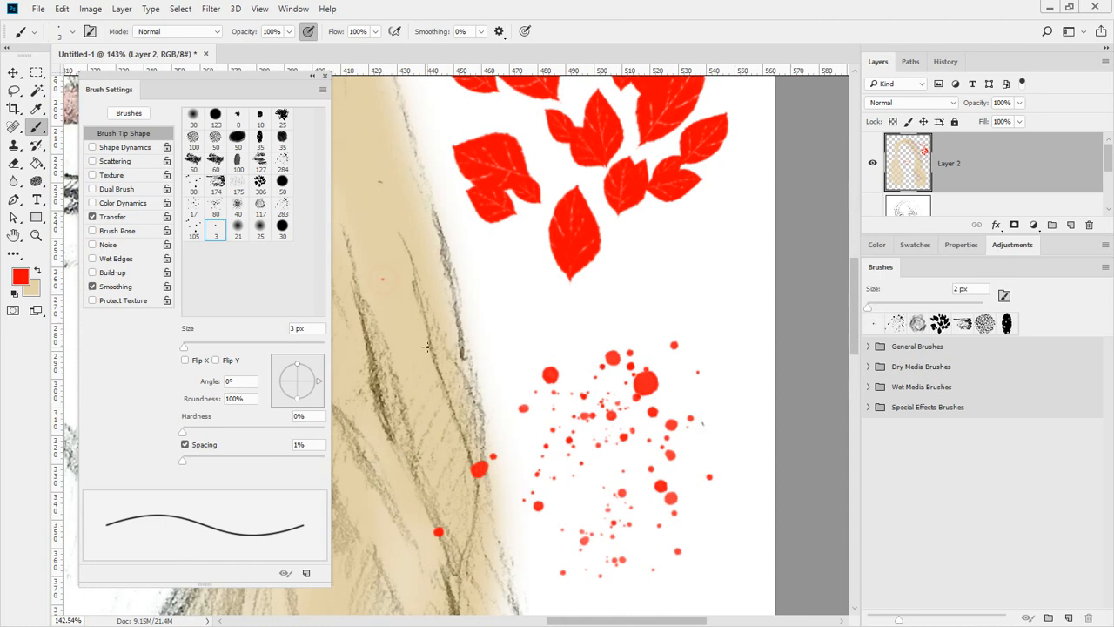
{"action": "left_click", "coordinate": [194, 231]}
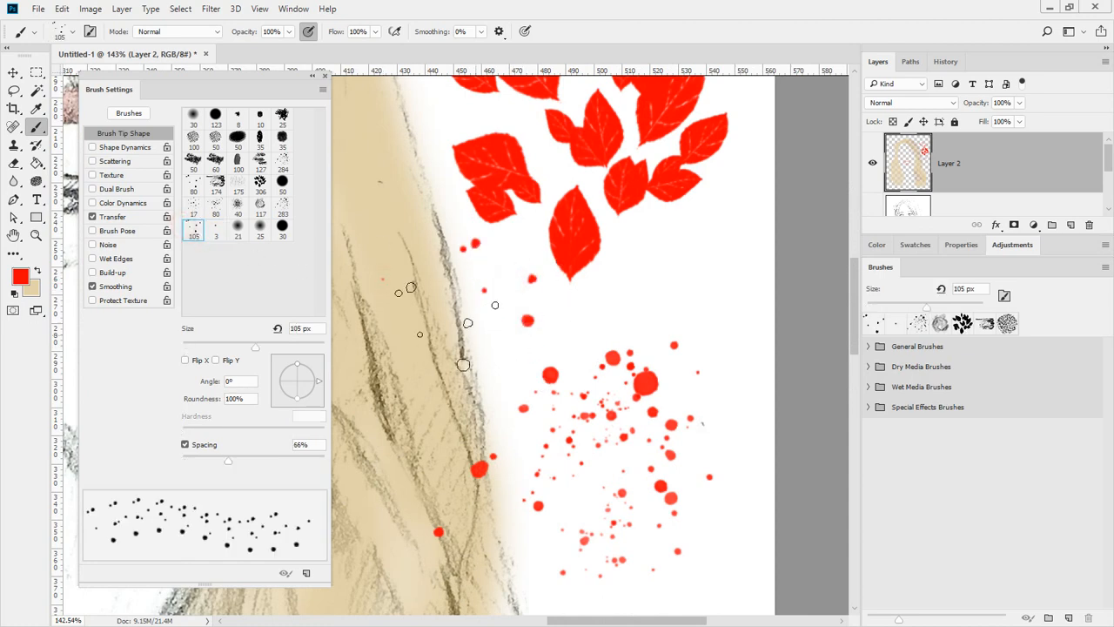
{"action": "left_click", "coordinate": [193, 206]}
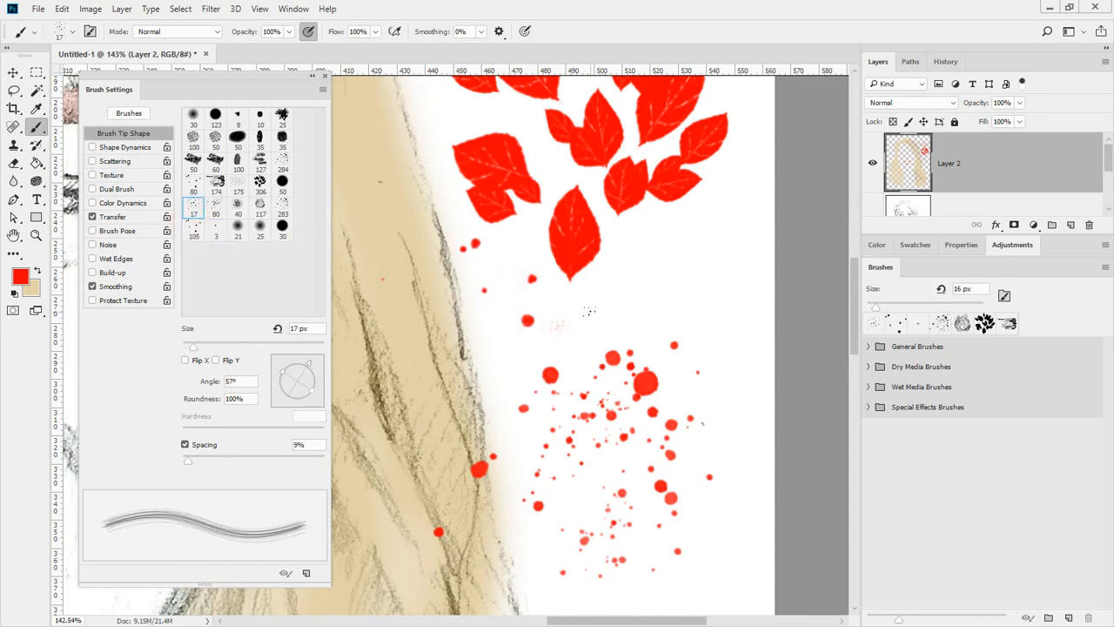
{"action": "mouse_move", "coordinate": [588, 311]}
{"action": "left_mouse_down"}
{"action": "mouse_move", "coordinate": [522, 274]}
{"action": "mouse_move", "coordinate": [536, 362]}
{"action": "left_mouse_up"}
Step: Test the 174 px bristle, 175 px fine-line and 80 px dotted brush tips in red over the curved stroke
{"action": "left_click", "coordinate": [217, 183]}
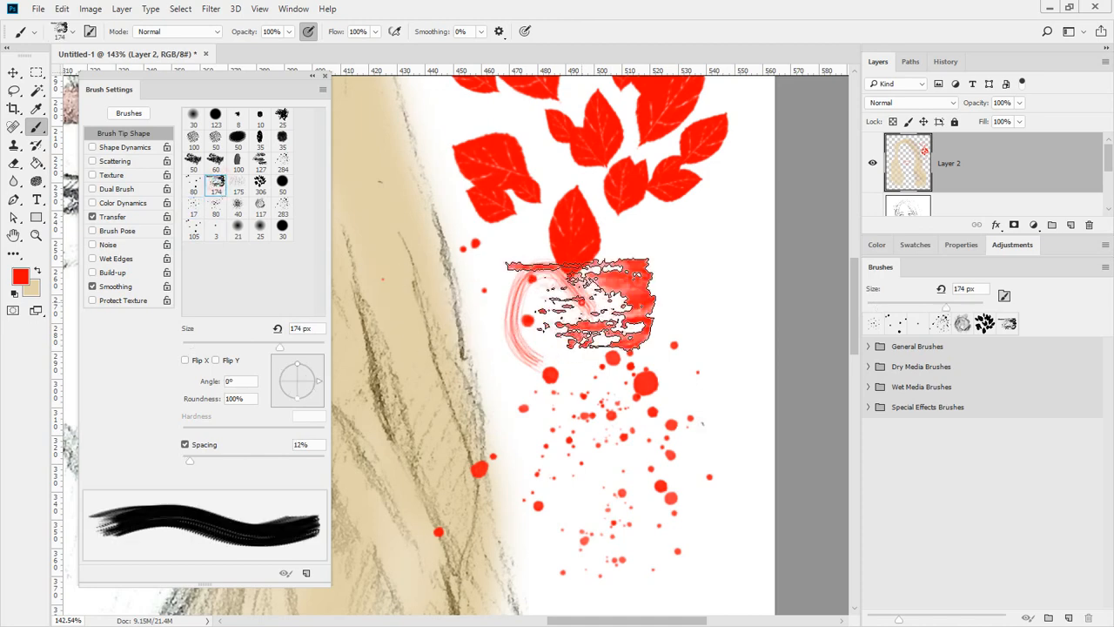
{"action": "left_click_drag", "start_coordinate": [597, 304], "coordinate": [578, 323]}
{"action": "left_click", "coordinate": [236, 188]}
{"action": "left_click", "coordinate": [541, 301]}
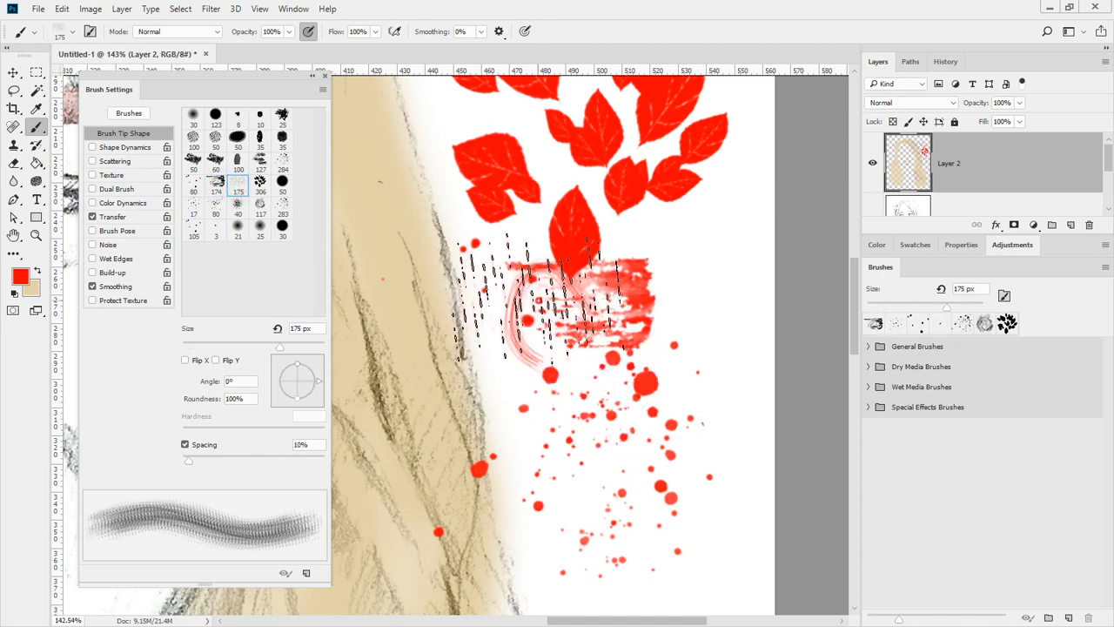
{"action": "left_click", "coordinate": [195, 186]}
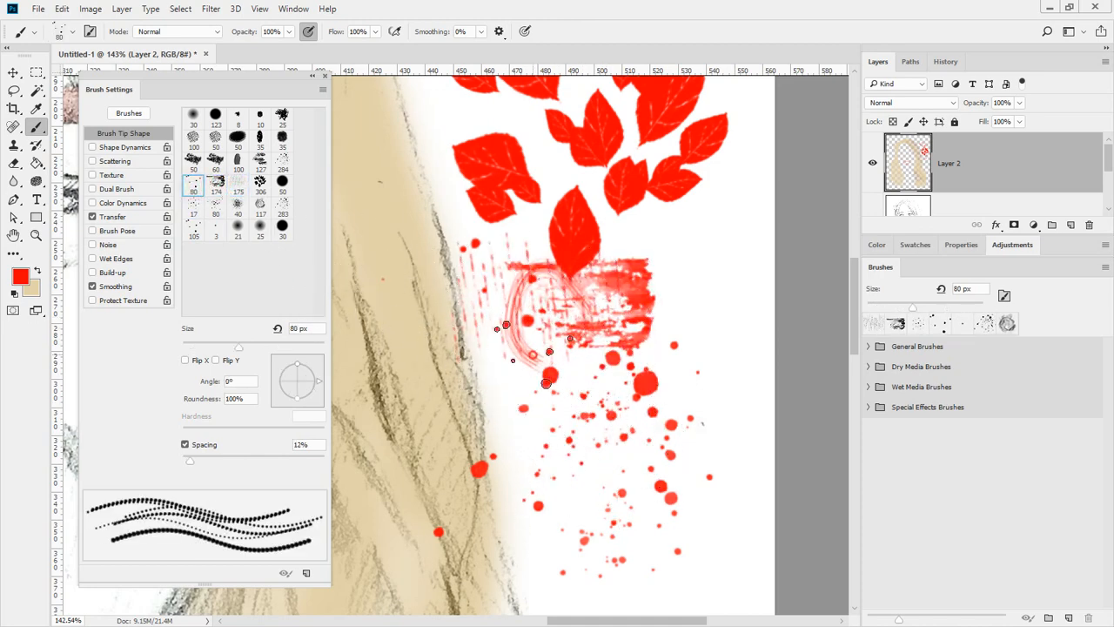
Step: Try the 50 px and 60 px rough brush tips in red over the hair, then switch to the 35 px round rough tip
{"action": "left_click", "coordinate": [193, 160]}
{"action": "left_click_drag", "start_coordinate": [399, 212], "coordinate": [437, 228]}
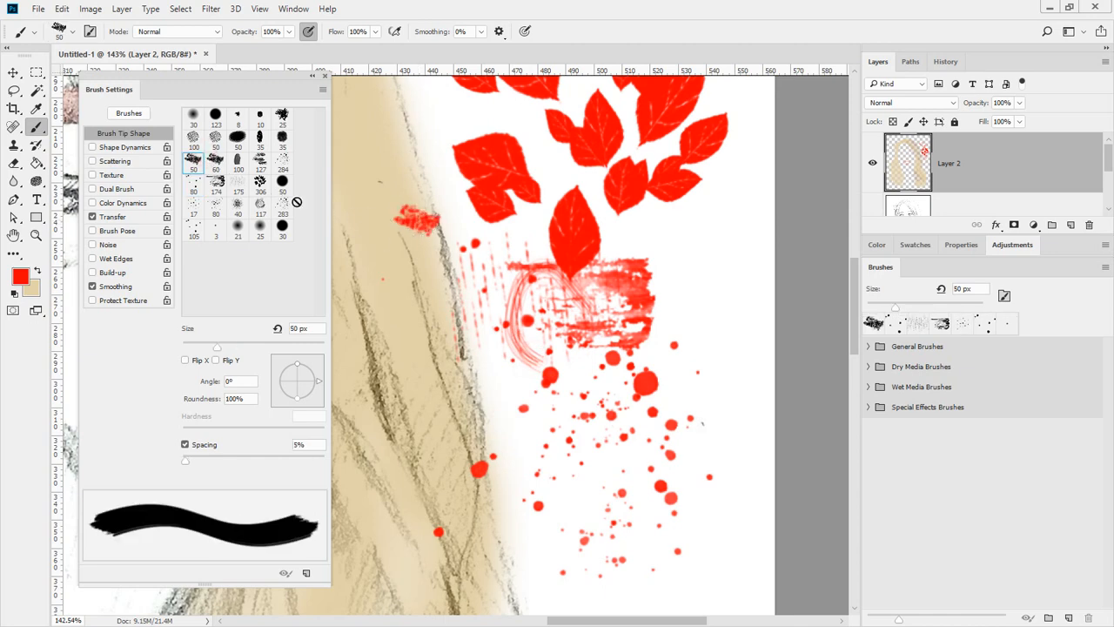
{"action": "left_click", "coordinate": [223, 165]}
{"action": "left_click", "coordinate": [440, 186]}
{"action": "left_click", "coordinate": [282, 137]}
{"action": "left_click", "coordinate": [462, 327]}
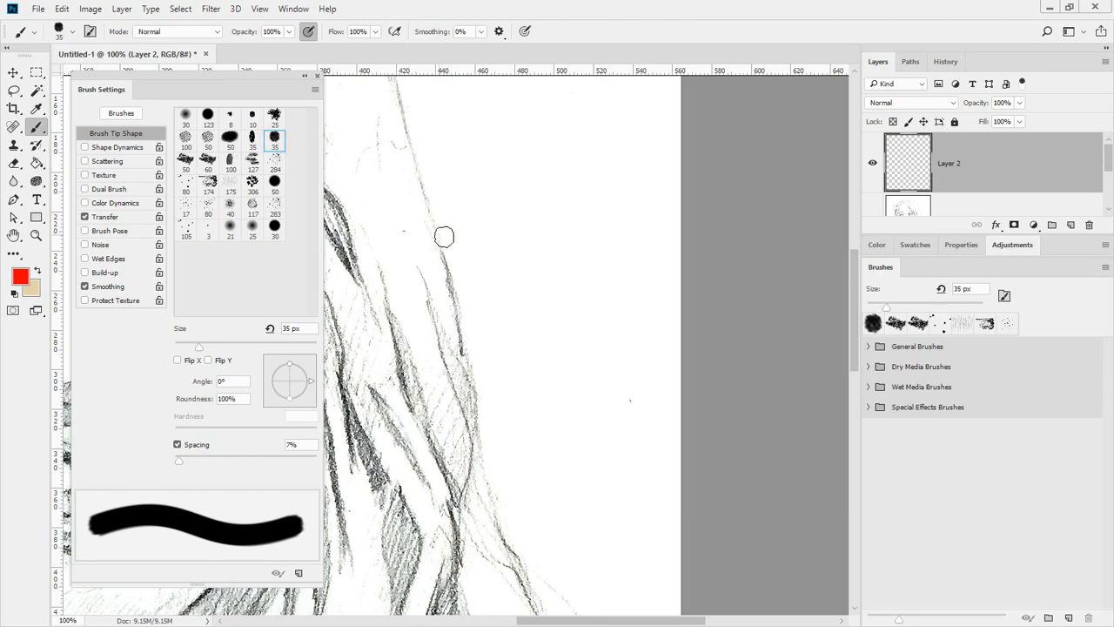
Step: Paint a short red stroke with the 35 px tip over the hair above the eyebrow on Layer 2
{"action": "left_click_drag", "start_coordinate": [406, 264], "coordinate": [632, 251]}
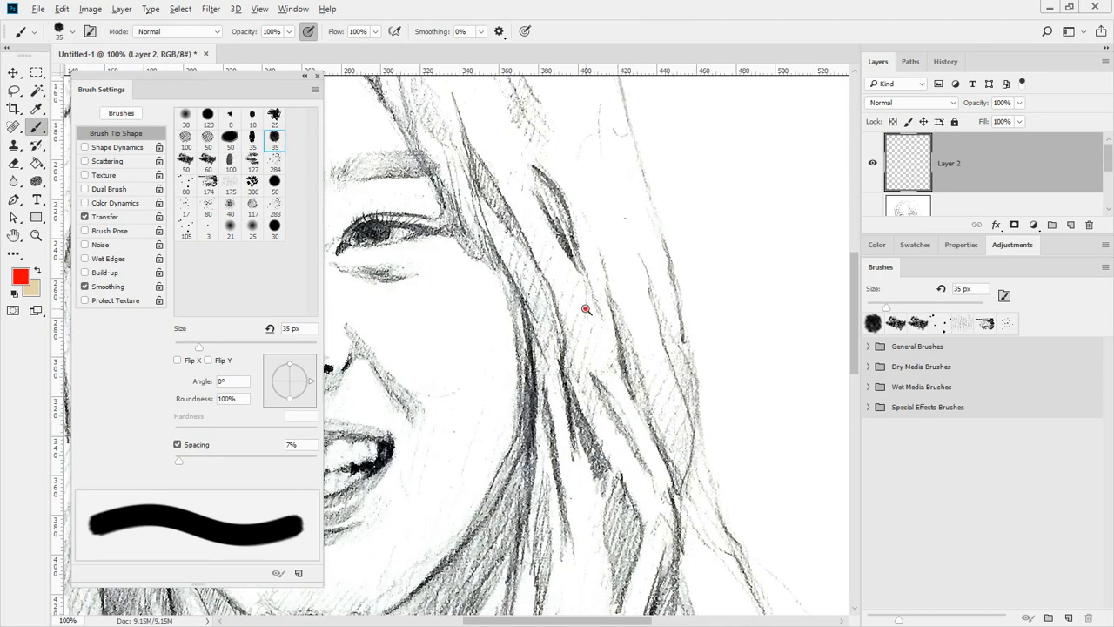
{"action": "scroll", "coordinate": [586, 309], "scroll_direction": "down", "scroll_amount": 2}
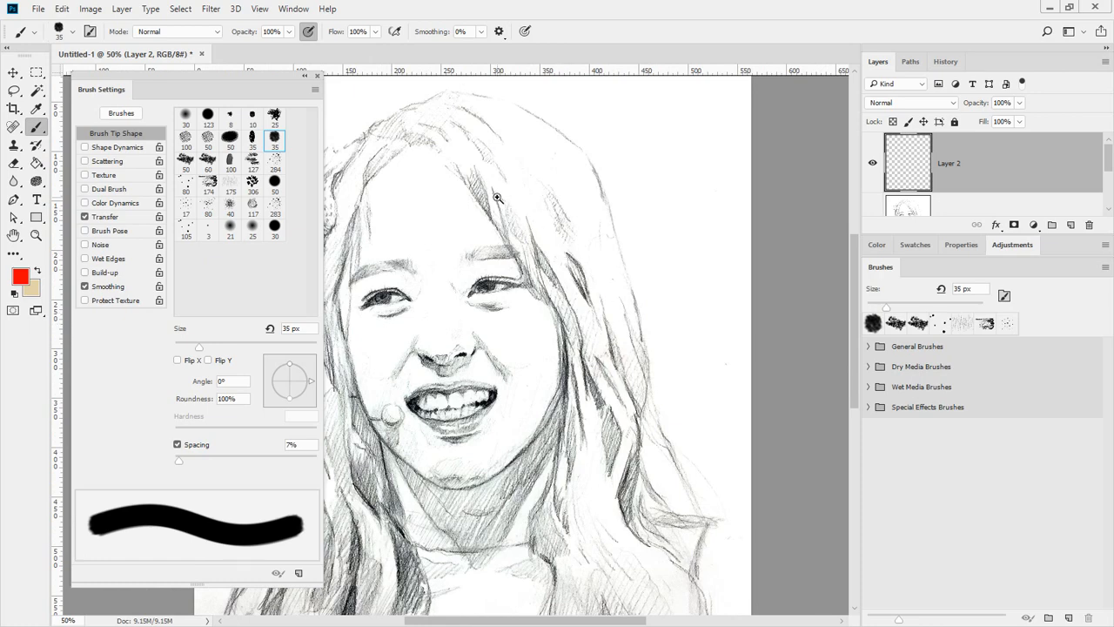
{"action": "scroll", "coordinate": [497, 197], "scroll_direction": "up", "scroll_amount": 2}
{"action": "left_click_drag", "start_coordinate": [459, 177], "coordinate": [498, 224]}
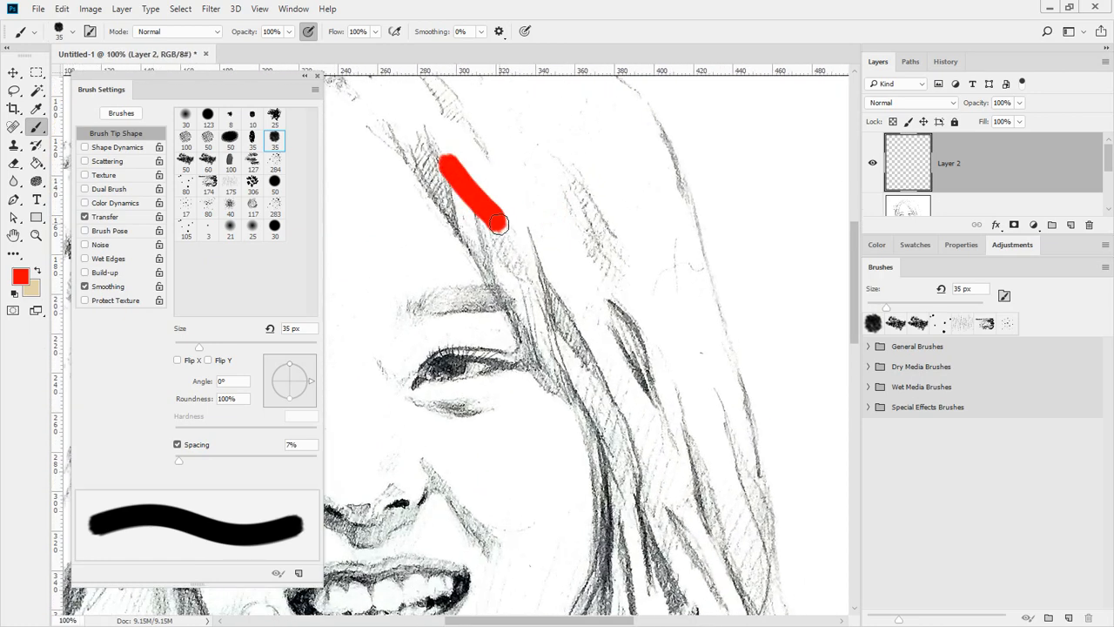
Step: Undo the red stroke and try one at 18% opacity over the hair, then restore the brush opacity to 100%
{"action": "key", "text": "ctrl+z"}
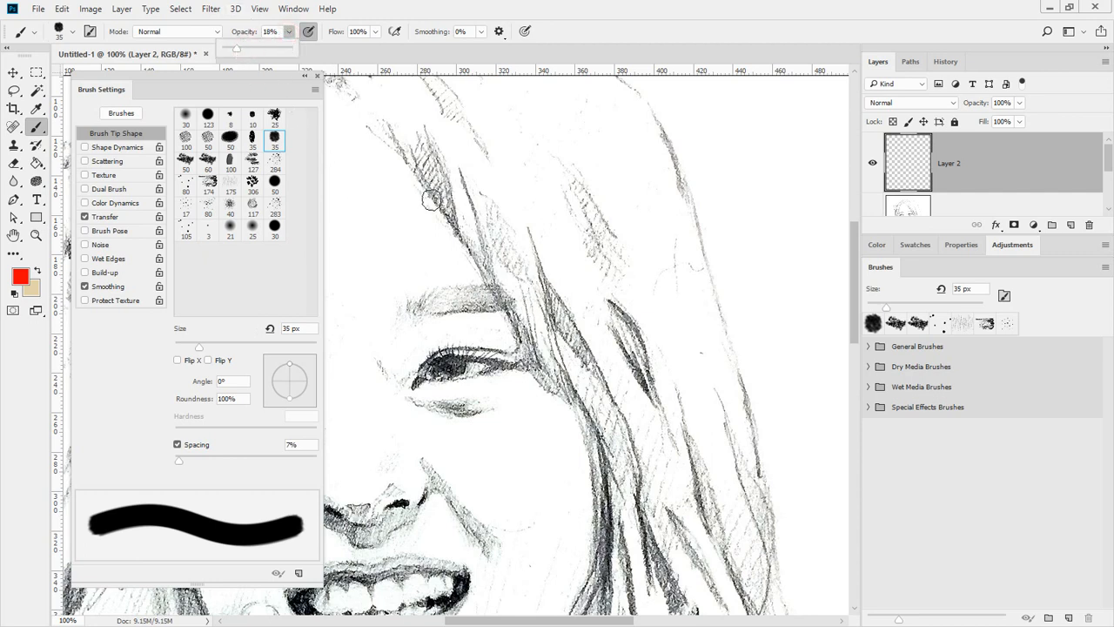
{"action": "left_click_drag", "start_coordinate": [503, 164], "coordinate": [583, 216]}
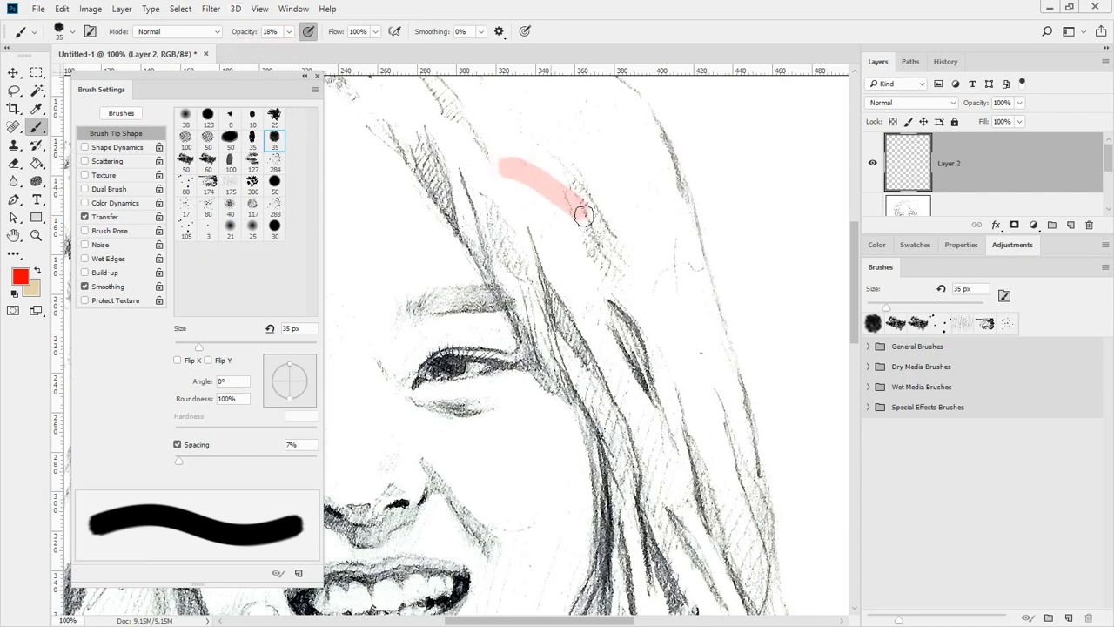
{"action": "key", "text": "ctrl+z"}
{"action": "left_click", "coordinate": [508, 190]}
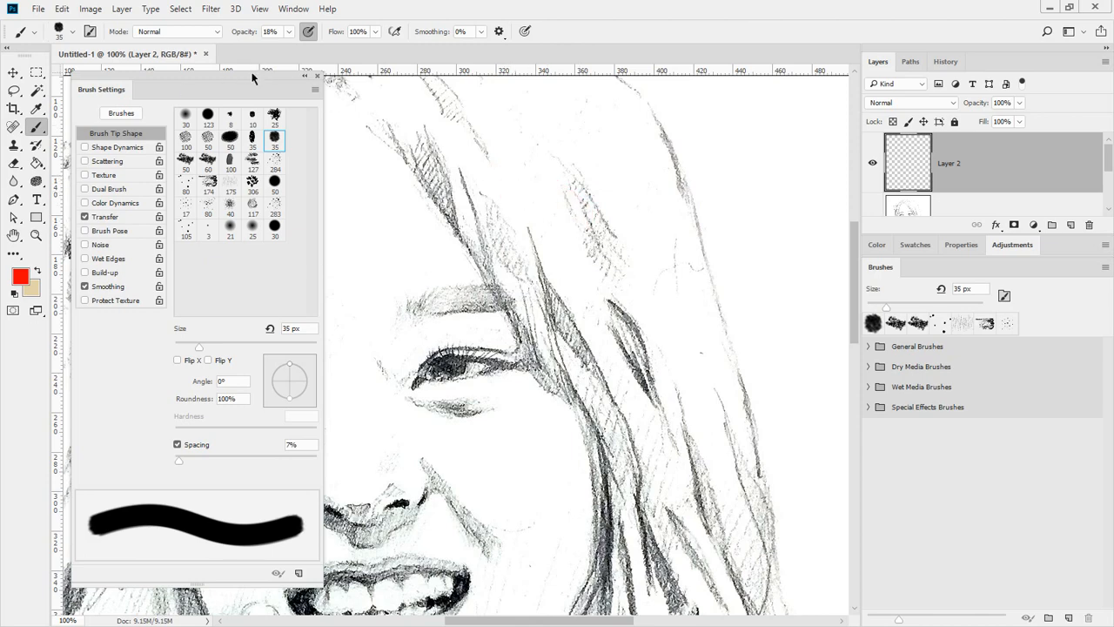
{"action": "left_click", "coordinate": [288, 33]}
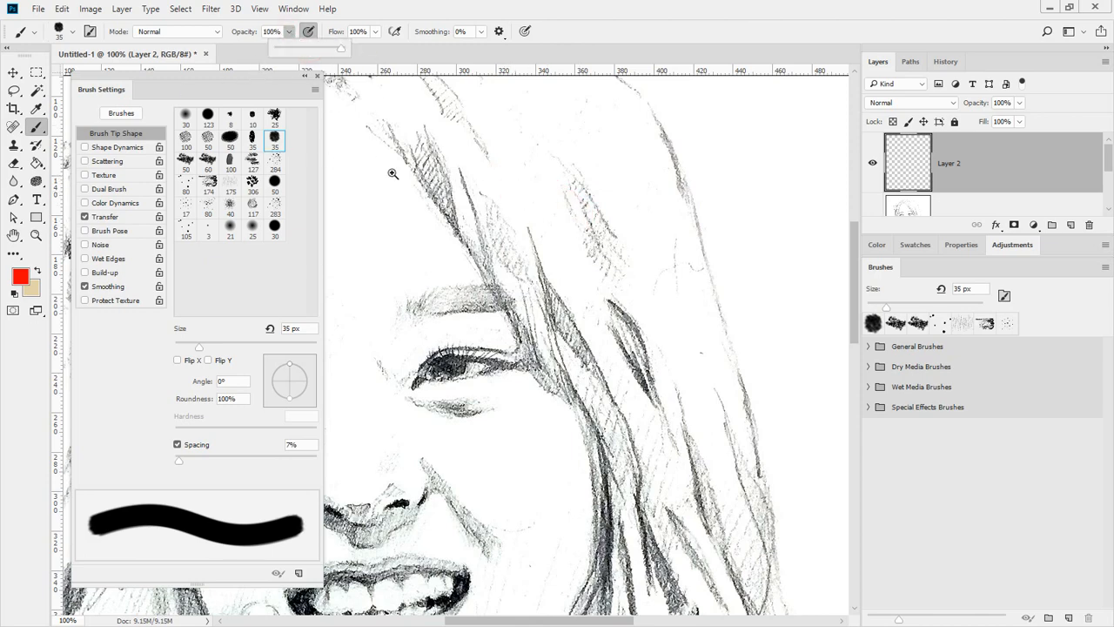
Step: Try the 35 px round rough tip and the 35 px elongated tip in red over the hair above the eyebrow
{"action": "left_click", "coordinate": [393, 173]}
{"action": "left_click", "coordinate": [527, 204]}
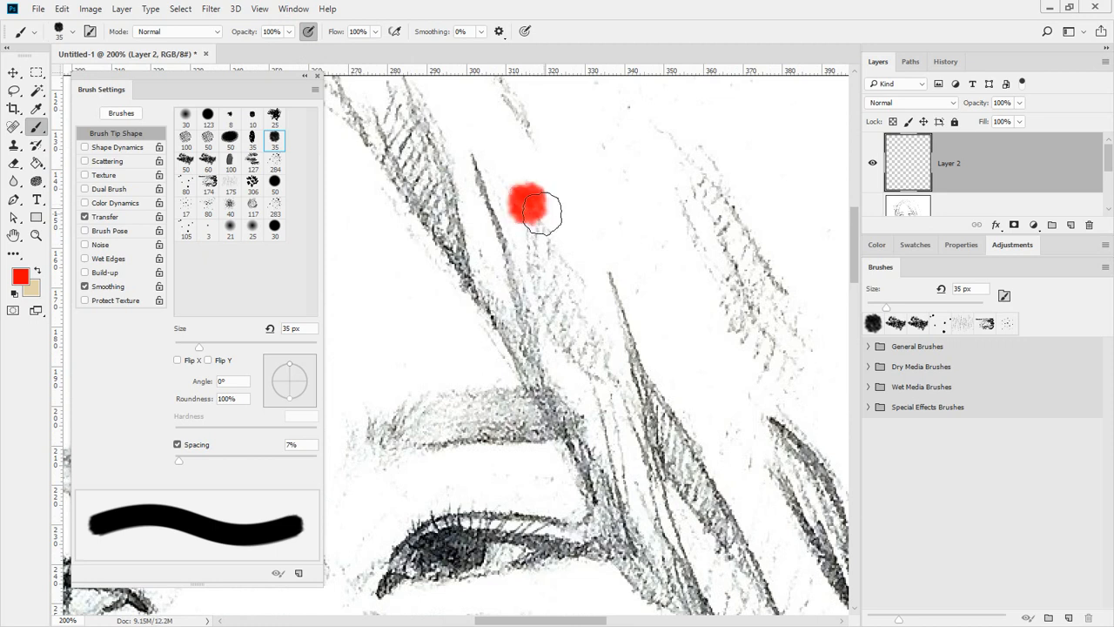
{"action": "key", "text": "ctrl+z"}
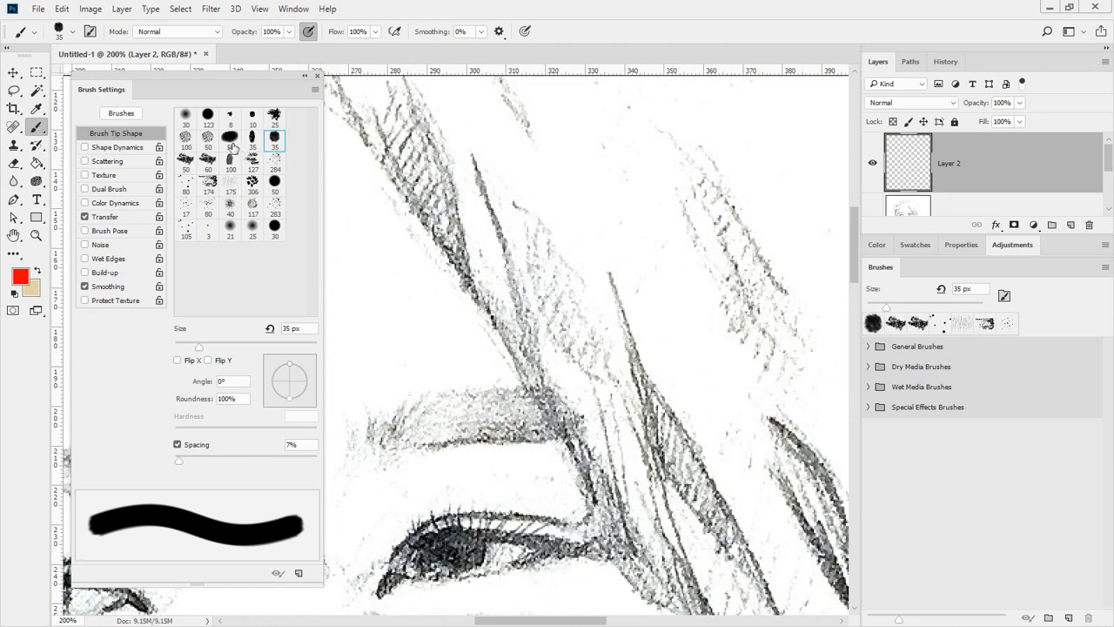
{"action": "left_click", "coordinate": [251, 137]}
{"action": "left_click_drag", "start_coordinate": [467, 170], "coordinate": [597, 237]}
{"action": "key", "text": "ctrl+z"}
Step: Try the 50 px and 60 px rough bristle tips with red strokes over the magnified hair
{"action": "left_click", "coordinate": [185, 159]}
{"action": "mouse_move", "coordinate": [474, 181]}
{"action": "left_mouse_down"}
{"action": "mouse_move", "coordinate": [579, 202]}
{"action": "mouse_move", "coordinate": [594, 165]}
{"action": "mouse_move", "coordinate": [586, 148]}
{"action": "mouse_move", "coordinate": [502, 155]}
{"action": "left_mouse_up"}
{"action": "key", "text": "ctrl+z"}
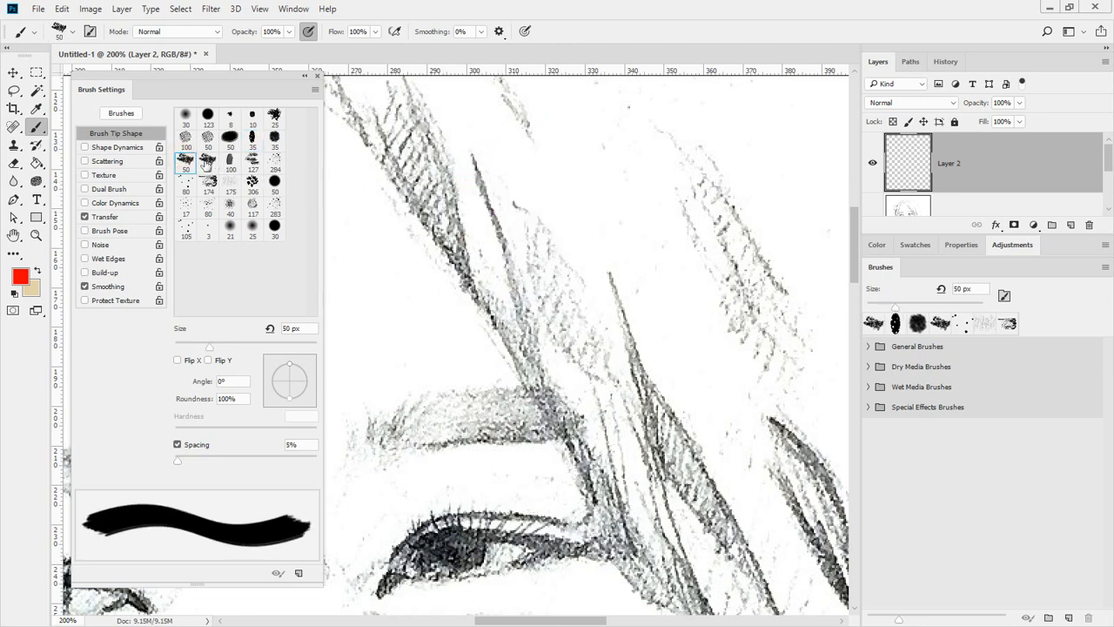
{"action": "left_click", "coordinate": [207, 159]}
{"action": "left_click", "coordinate": [511, 209]}
{"action": "left_click_drag", "start_coordinate": [512, 209], "coordinate": [747, 198]}
{"action": "key", "text": "ctrl+z"}
Step: Try the 100 px tip with a wide horizontal red stroke over the hair
{"action": "left_click", "coordinate": [229, 159]}
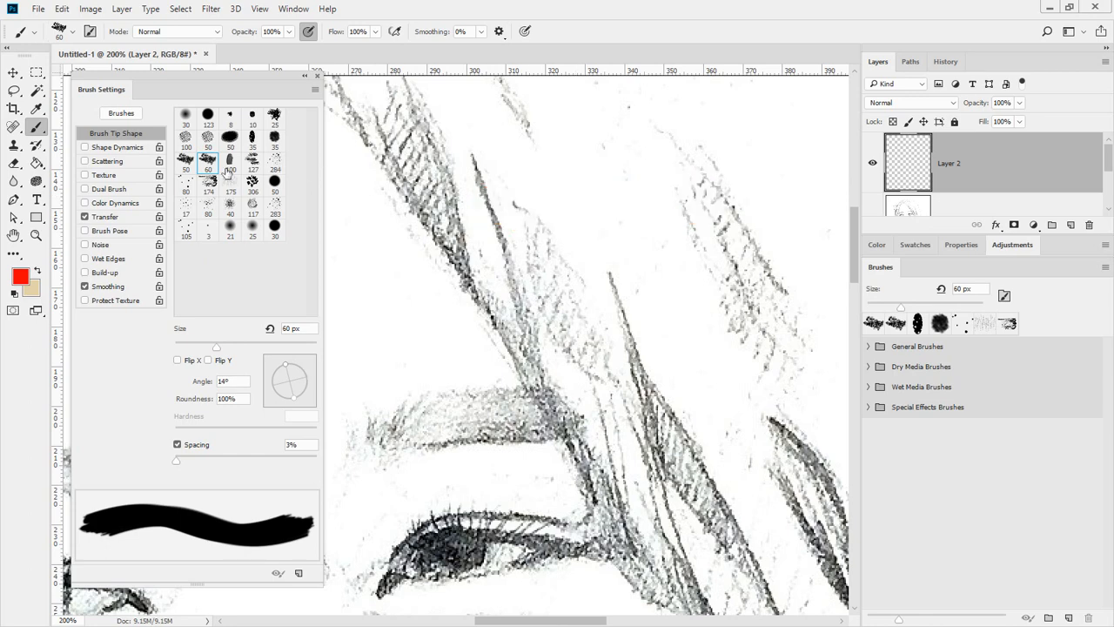
{"action": "left_click_drag", "start_coordinate": [532, 213], "coordinate": [707, 213]}
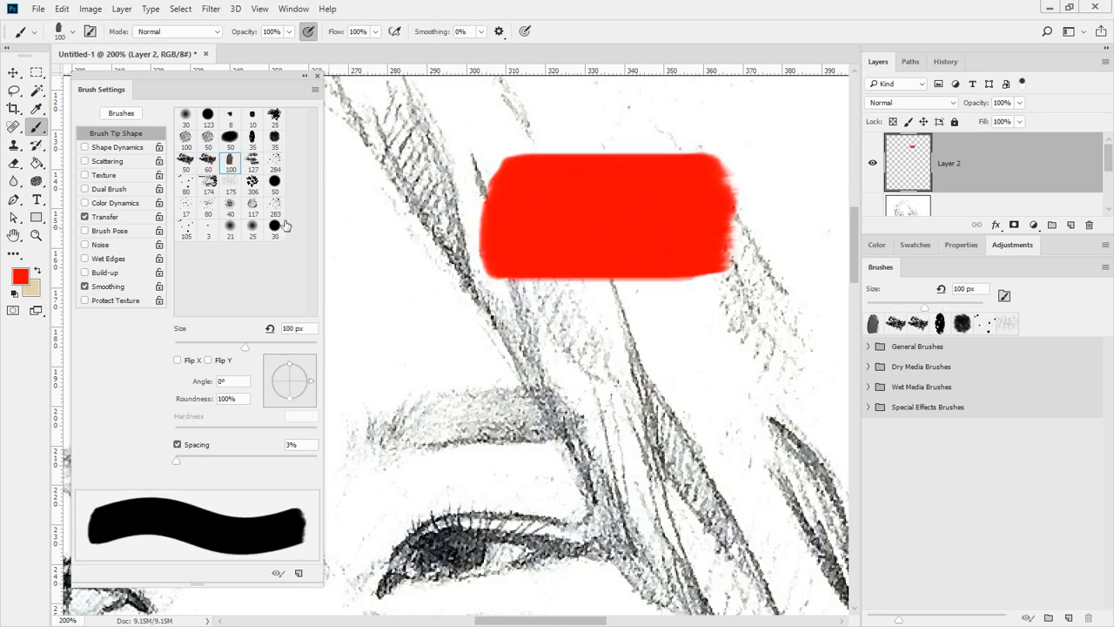
{"action": "key", "text": "ctrl+z"}
Step: Test the 127 px smudge tip with red dabs over the hair and around the top of the head
{"action": "left_click", "coordinate": [254, 164]}
{"action": "left_click", "coordinate": [500, 205]}
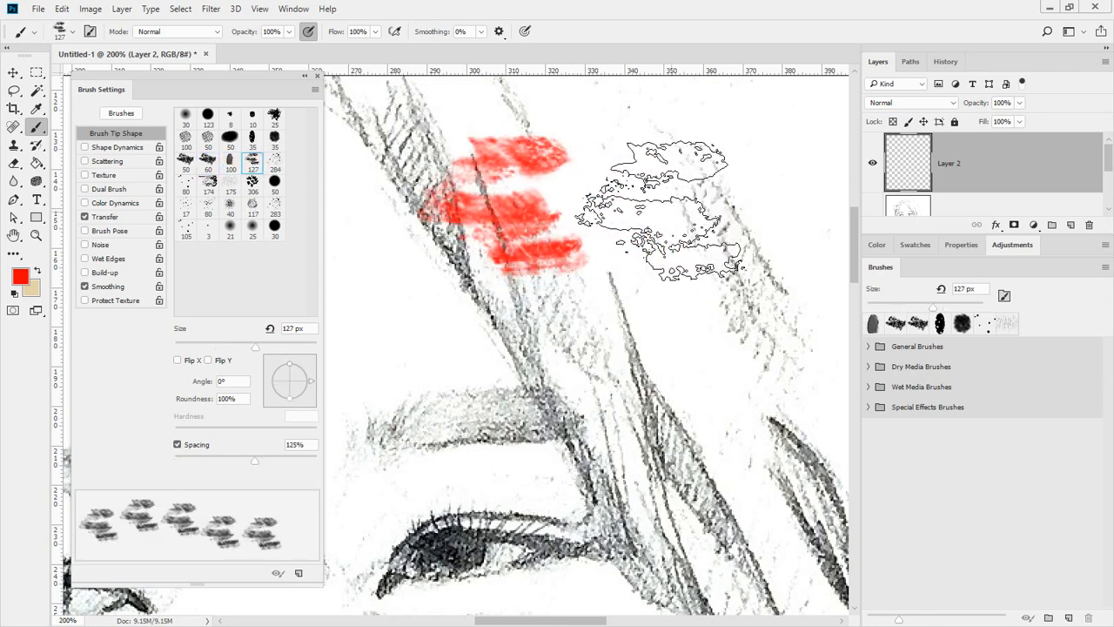
{"action": "left_click", "coordinate": [649, 209]}
{"action": "left_click", "coordinate": [776, 205]}
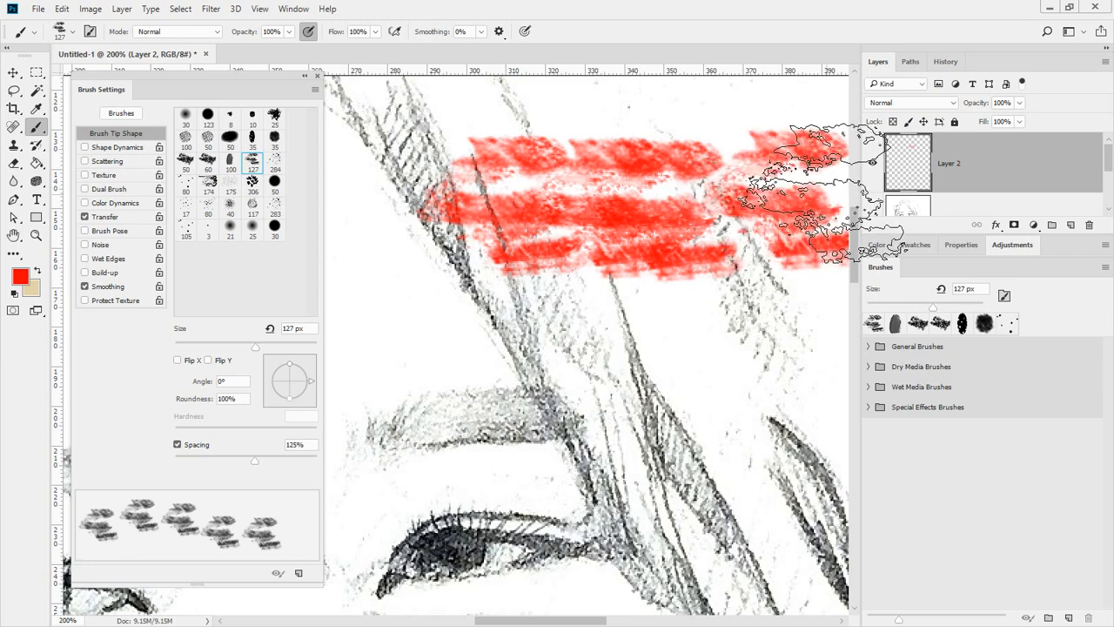
{"action": "left_click", "coordinate": [674, 283], "text": "alt"}
{"action": "left_click", "coordinate": [677, 325], "text": "alt"}
{"action": "left_click_drag", "start_coordinate": [705, 318], "coordinate": [557, 317]}
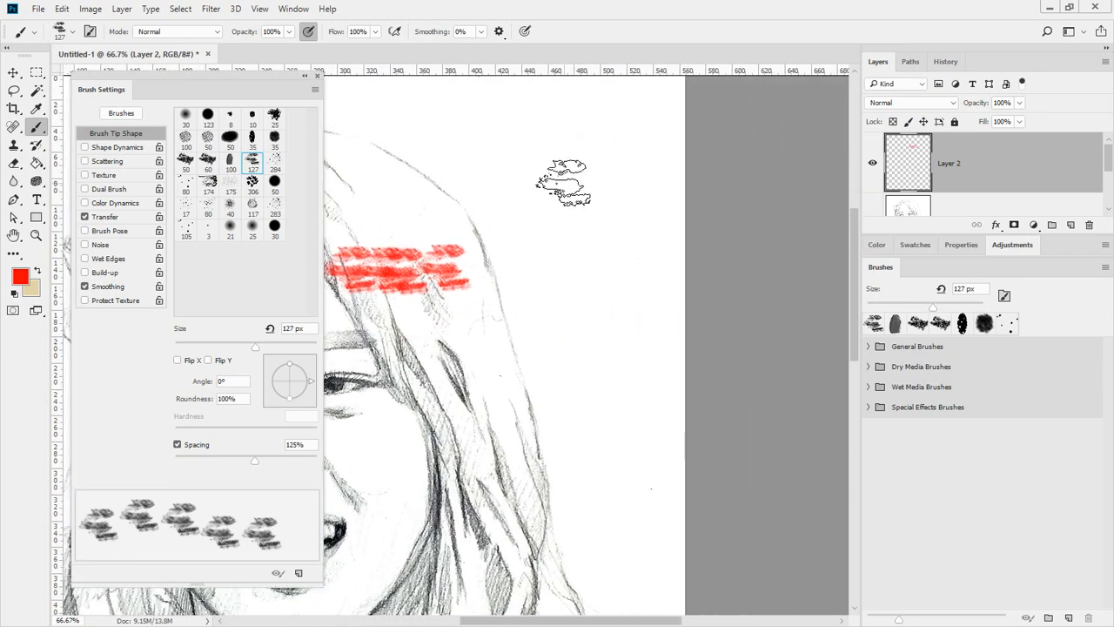
{"action": "mouse_move", "coordinate": [584, 227]}
{"action": "left_mouse_down"}
{"action": "mouse_move", "coordinate": [715, 283]}
{"action": "mouse_move", "coordinate": [392, 188]}
{"action": "left_mouse_up"}
Step: Test the 284 px splatter tip over the upper hair and the 80 px dotted tip beside the eye in red
{"action": "left_click", "coordinate": [275, 163]}
{"action": "mouse_move", "coordinate": [521, 240]}
{"action": "left_mouse_down"}
{"action": "mouse_move", "coordinate": [753, 367]}
{"action": "mouse_move", "coordinate": [723, 292]}
{"action": "mouse_move", "coordinate": [531, 296]}
{"action": "mouse_move", "coordinate": [801, 274]}
{"action": "left_mouse_up"}
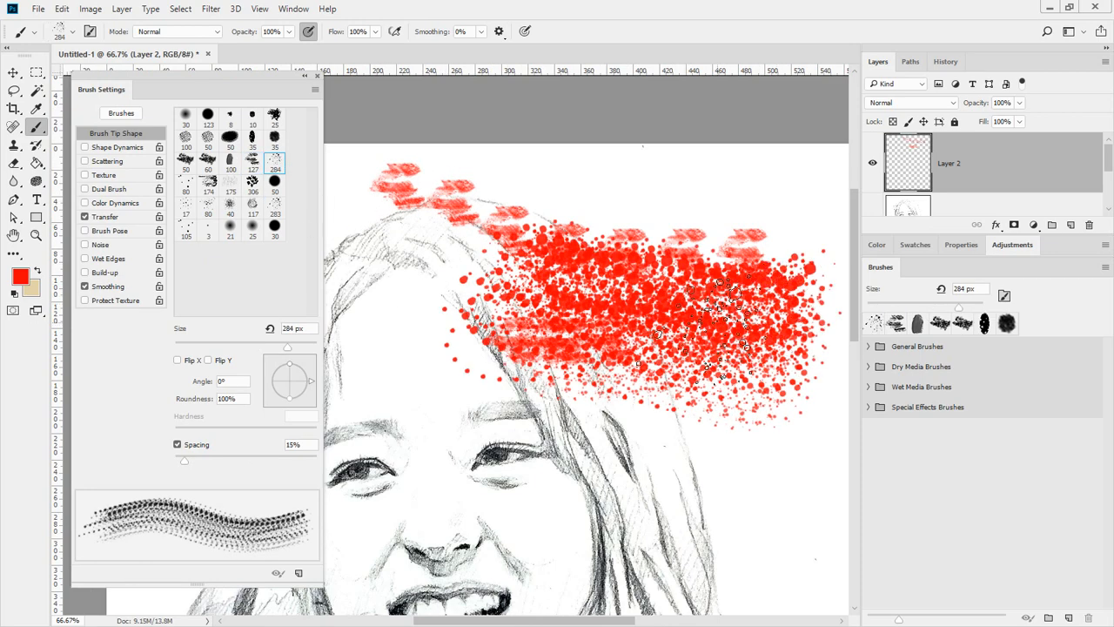
{"action": "left_click", "coordinate": [185, 186]}
{"action": "left_click_drag", "start_coordinate": [602, 445], "coordinate": [491, 324]}
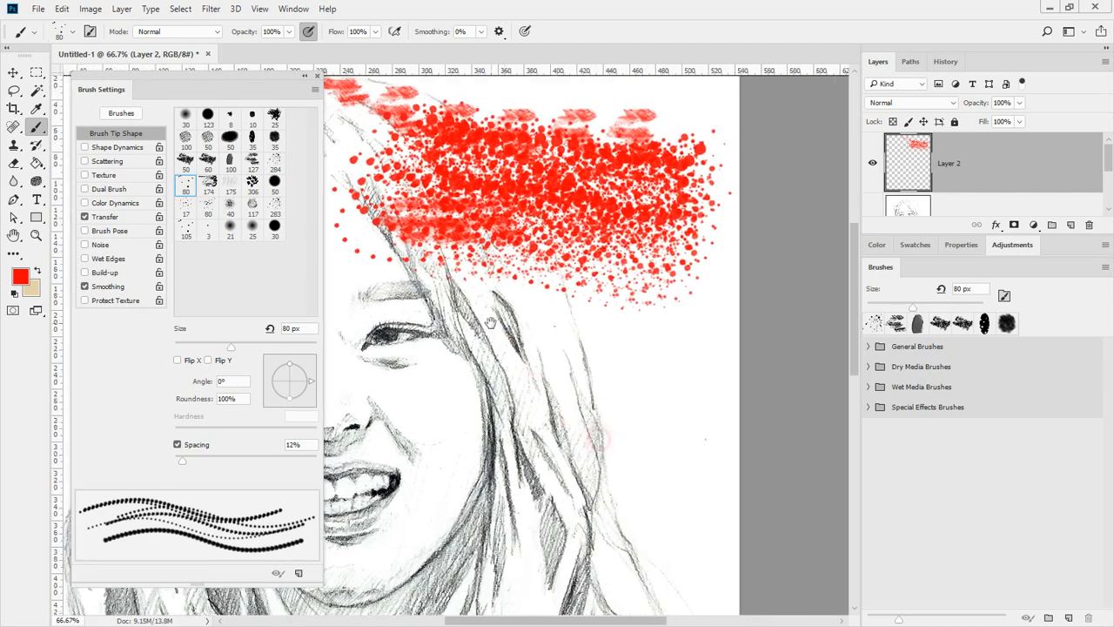
{"action": "mouse_move", "coordinate": [673, 359]}
{"action": "left_mouse_down"}
{"action": "mouse_move", "coordinate": [638, 360]}
{"action": "mouse_move", "coordinate": [538, 354]}
{"action": "mouse_move", "coordinate": [442, 306]}
{"action": "left_mouse_up"}
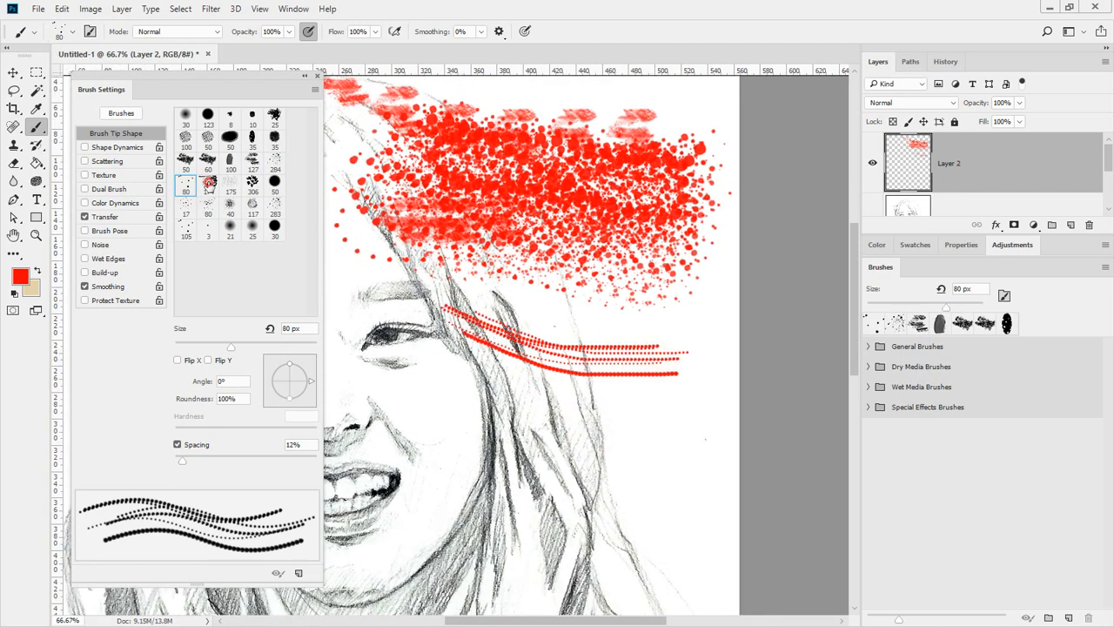
Step: Paint horizontal red strokes with the 174 px bristle and 175 px fine-line tips from the nose and mouth across the hair
{"action": "left_click", "coordinate": [209, 184]}
{"action": "mouse_move", "coordinate": [423, 427]}
{"action": "left_mouse_down"}
{"action": "mouse_move", "coordinate": [531, 440]}
{"action": "mouse_move", "coordinate": [701, 436]}
{"action": "left_mouse_up"}
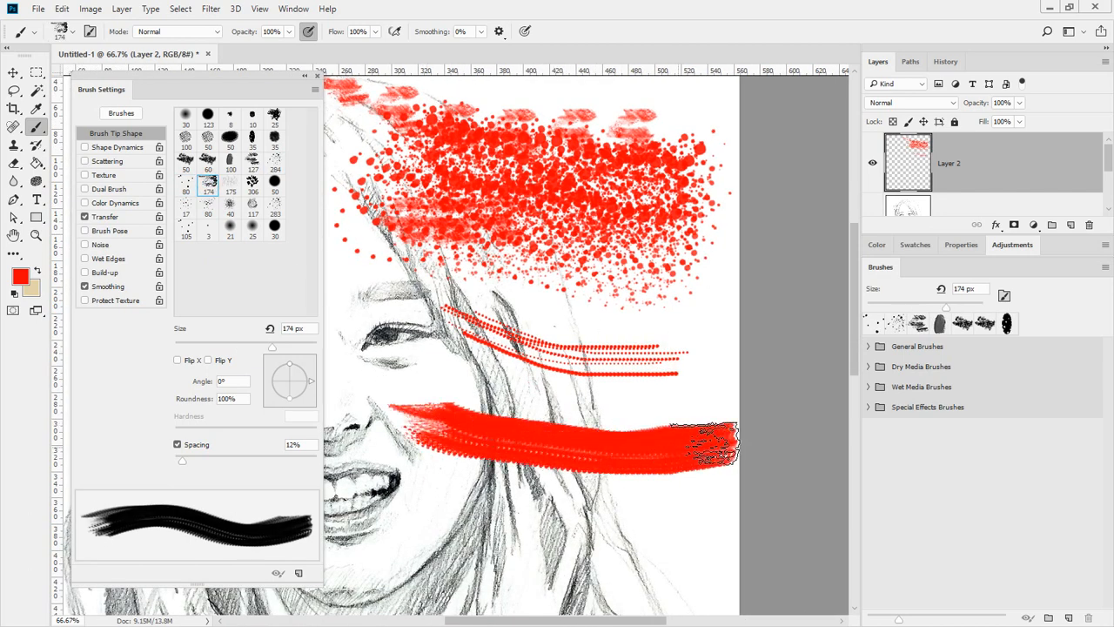
{"action": "left_click", "coordinate": [230, 184]}
{"action": "mouse_move", "coordinate": [383, 452]}
{"action": "left_mouse_down"}
{"action": "mouse_move", "coordinate": [412, 468]}
{"action": "mouse_move", "coordinate": [590, 506]}
{"action": "mouse_move", "coordinate": [740, 515]}
{"action": "left_mouse_up"}
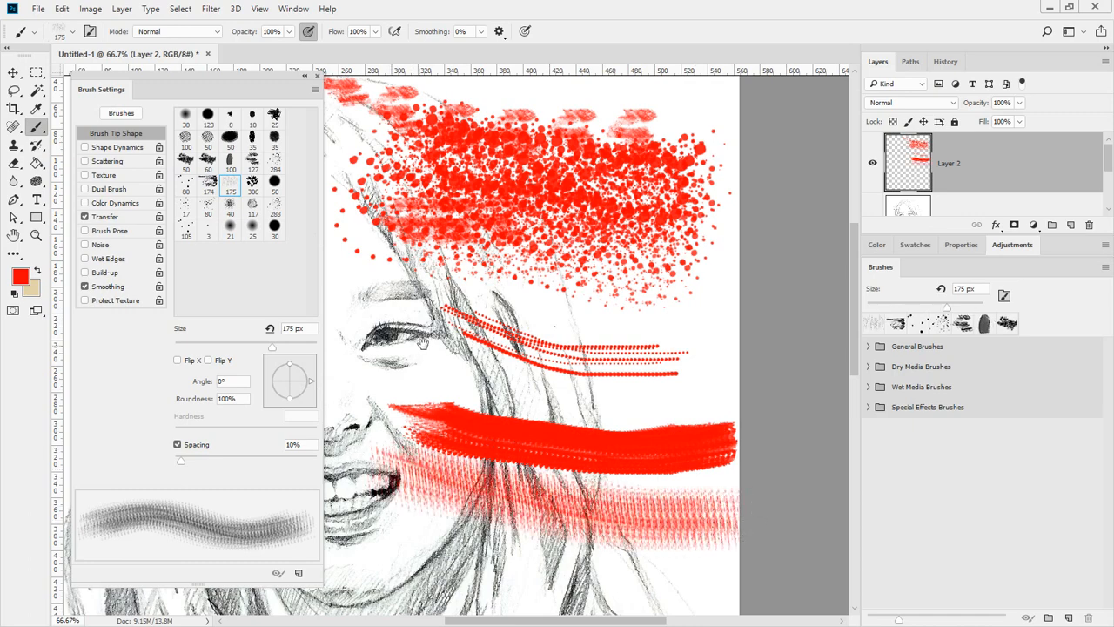
Step: Test the 306 px leaf tip with a large curved red stroke from the chin across the shoulder area
{"action": "left_click_drag", "start_coordinate": [423, 343], "coordinate": [609, 262]}
{"action": "left_click", "coordinate": [253, 185]}
{"action": "mouse_move", "coordinate": [587, 400]}
{"action": "left_mouse_down"}
{"action": "mouse_move", "coordinate": [515, 242]}
{"action": "mouse_move", "coordinate": [520, 206]}
{"action": "left_mouse_up"}
{"action": "mouse_move", "coordinate": [697, 439]}
{"action": "left_mouse_down"}
{"action": "mouse_move", "coordinate": [618, 458]}
{"action": "mouse_move", "coordinate": [514, 474]}
{"action": "mouse_move", "coordinate": [409, 405]}
{"action": "mouse_move", "coordinate": [509, 309]}
{"action": "left_mouse_up"}
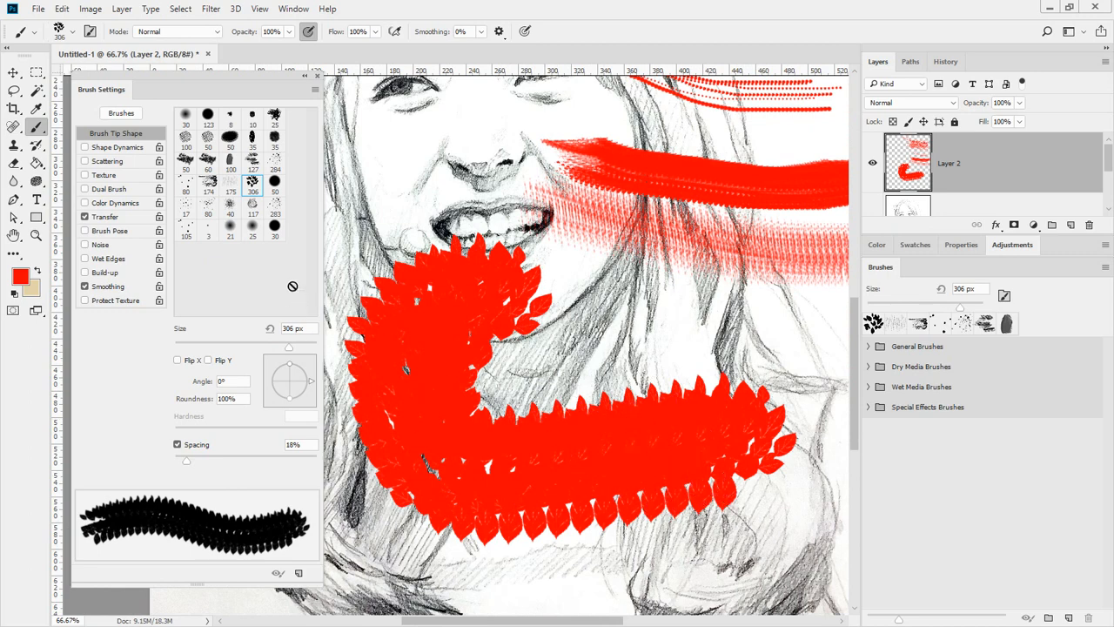
Step: Test the 283 px splatter tip in red beside the neck and the 117 px tip along the drawing's lower edge
{"action": "left_click", "coordinate": [269, 212]}
{"action": "left_click_drag", "start_coordinate": [640, 305], "coordinate": [529, 353]}
{"action": "left_click", "coordinate": [249, 213]}
{"action": "scroll", "coordinate": [583, 349], "scroll_direction": "down", "scroll_amount": 5}
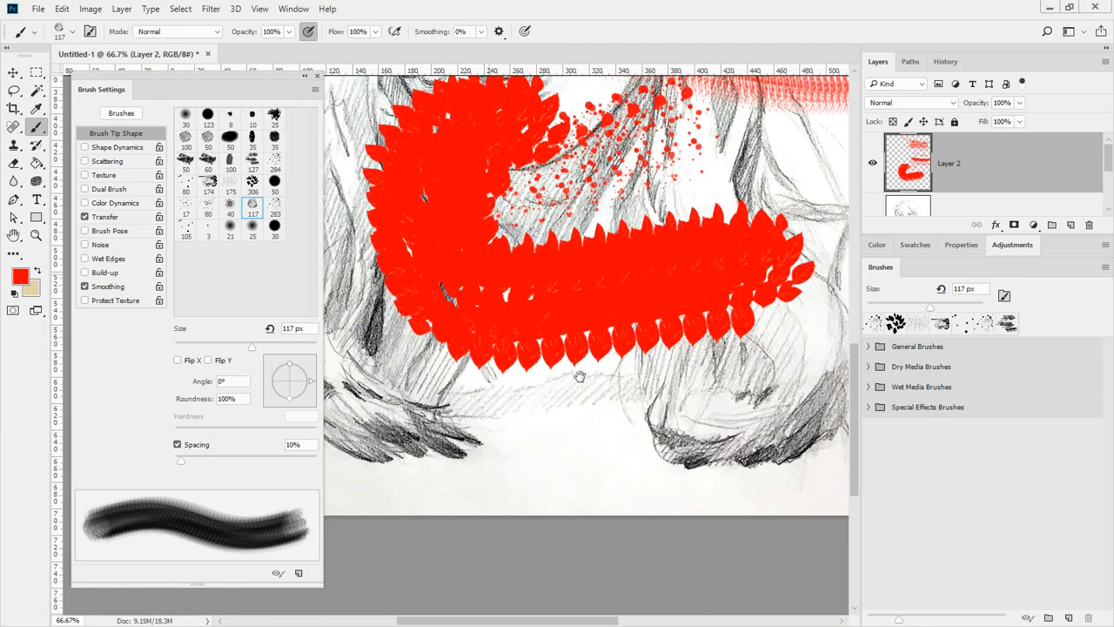
{"action": "left_click_drag", "start_coordinate": [674, 423], "coordinate": [405, 424]}
Step: Test the 40 px and 17 px tips in red near the drawing's lower edge, then clear all paint from Layer 2
{"action": "left_click", "coordinate": [229, 208]}
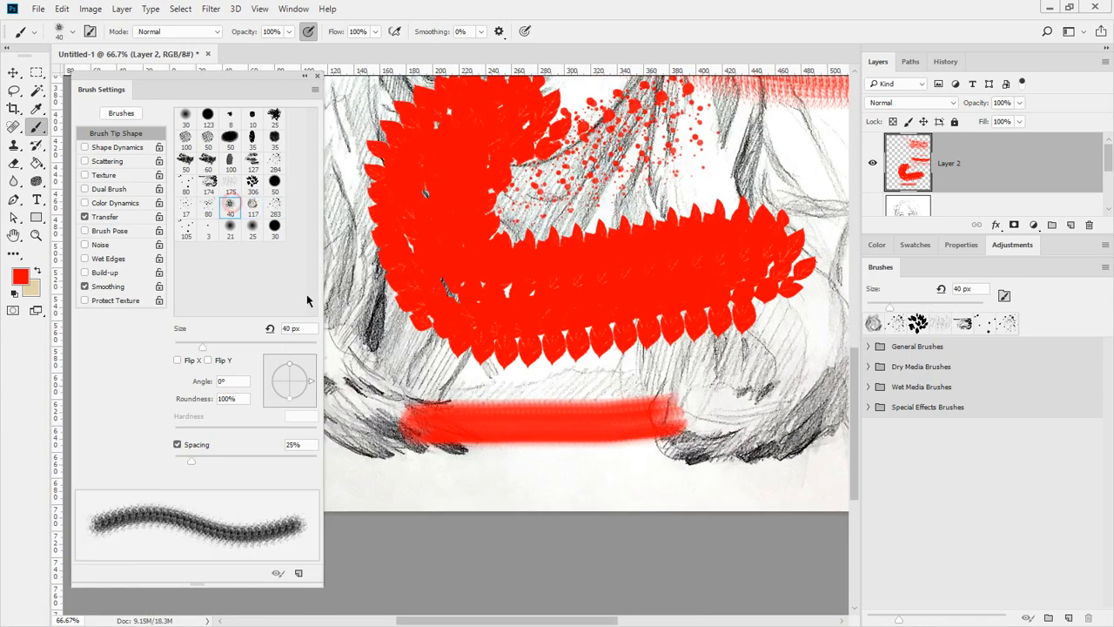
{"action": "mouse_move", "coordinate": [778, 410]}
{"action": "left_mouse_down"}
{"action": "mouse_move", "coordinate": [686, 475]}
{"action": "mouse_move", "coordinate": [595, 487]}
{"action": "mouse_move", "coordinate": [414, 465]}
{"action": "mouse_move", "coordinate": [318, 440]}
{"action": "left_mouse_up"}
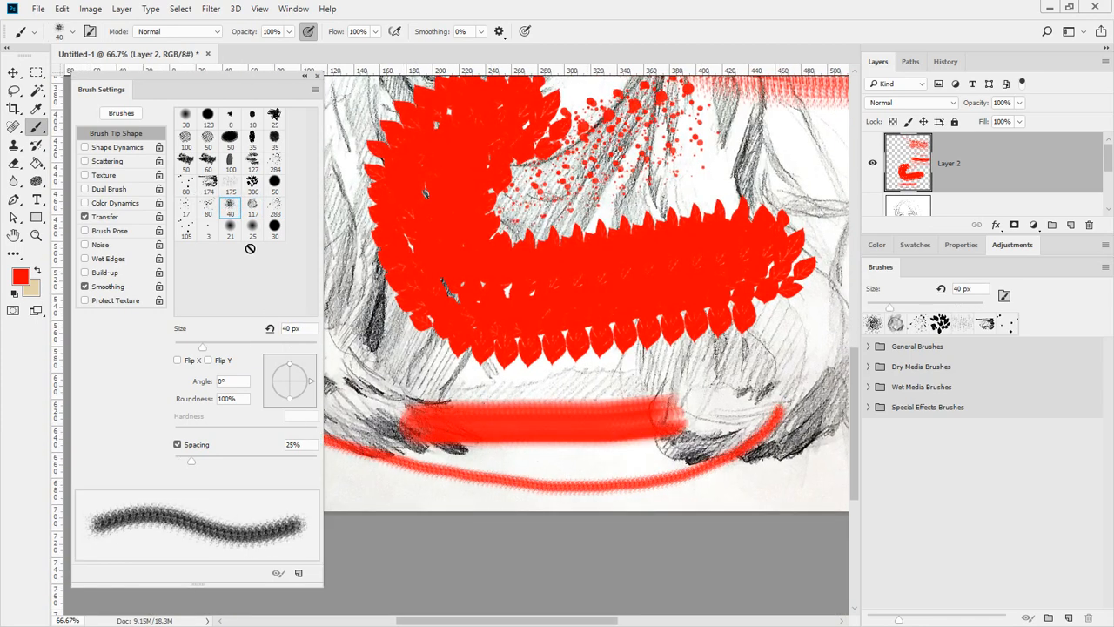
{"action": "left_click", "coordinate": [186, 206]}
{"action": "left_click_drag", "start_coordinate": [662, 380], "coordinate": [468, 380]}
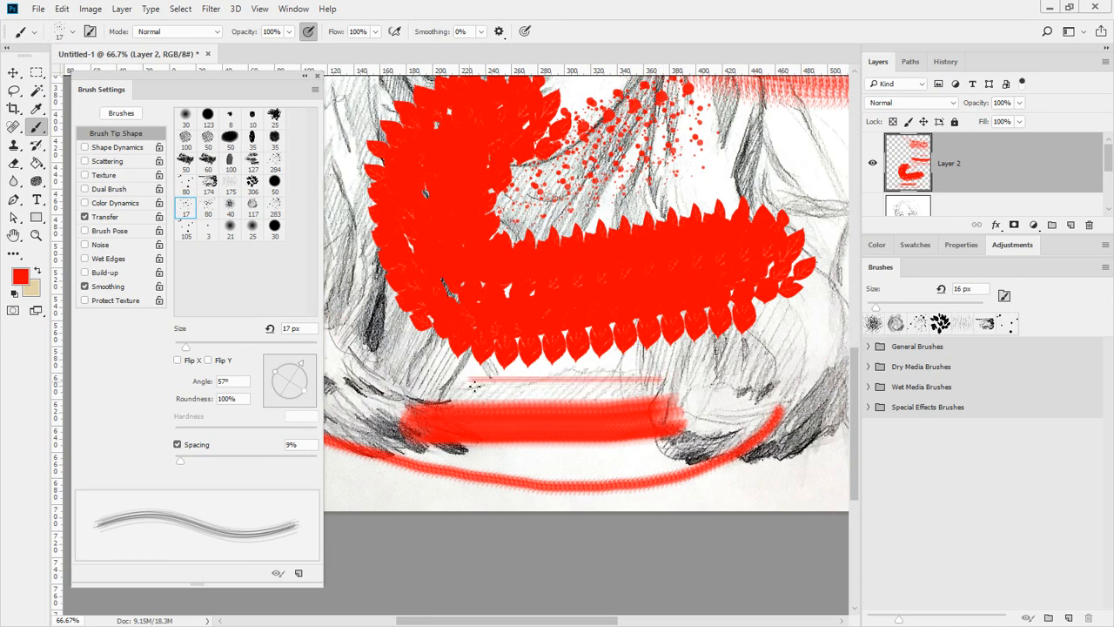
{"action": "key", "text": "Delete"}
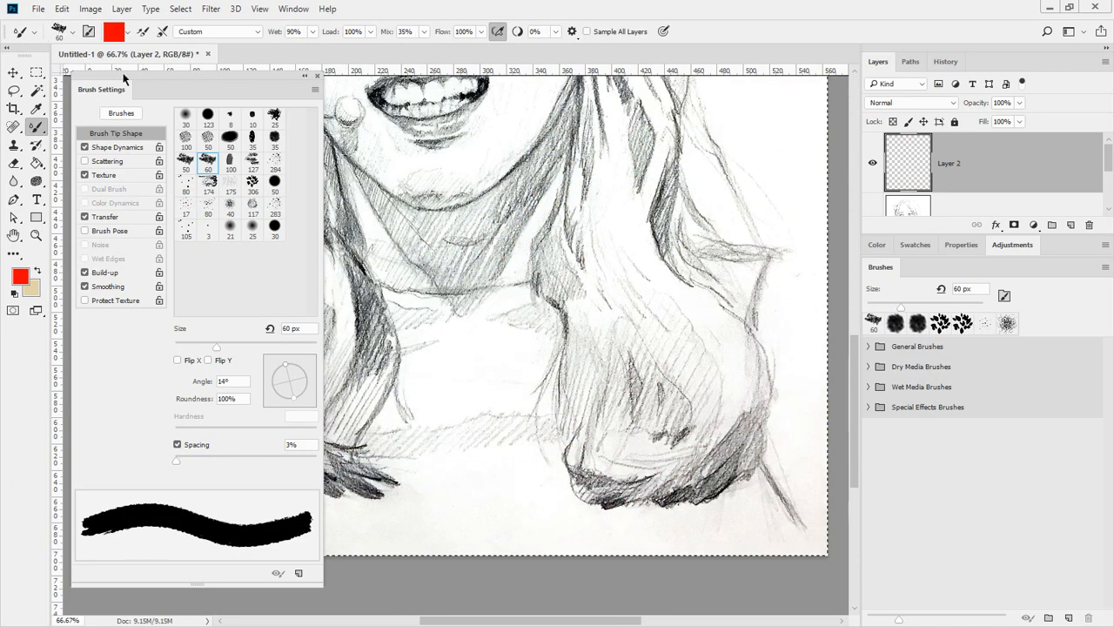
Step: Try the Soft Round brush from General Brushes at 60 px with a short red stroke below the neck
{"action": "left_click", "coordinate": [73, 33]}
{"action": "scroll", "coordinate": [173, 252], "scroll_direction": "up", "scroll_amount": 2}
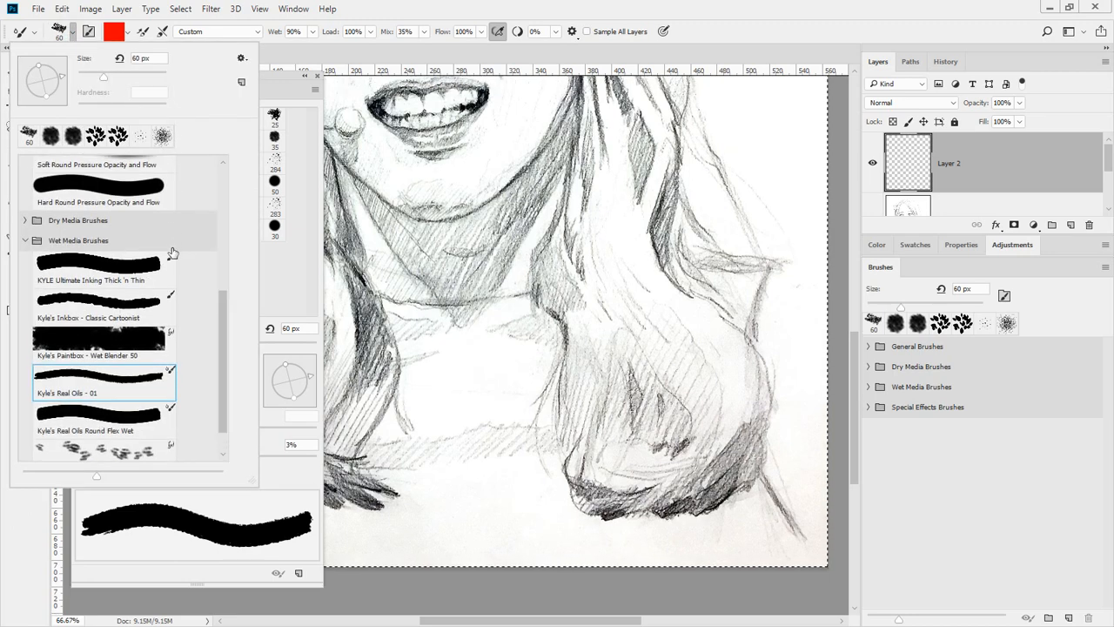
{"action": "scroll", "coordinate": [172, 251], "scroll_direction": "up", "scroll_amount": 6}
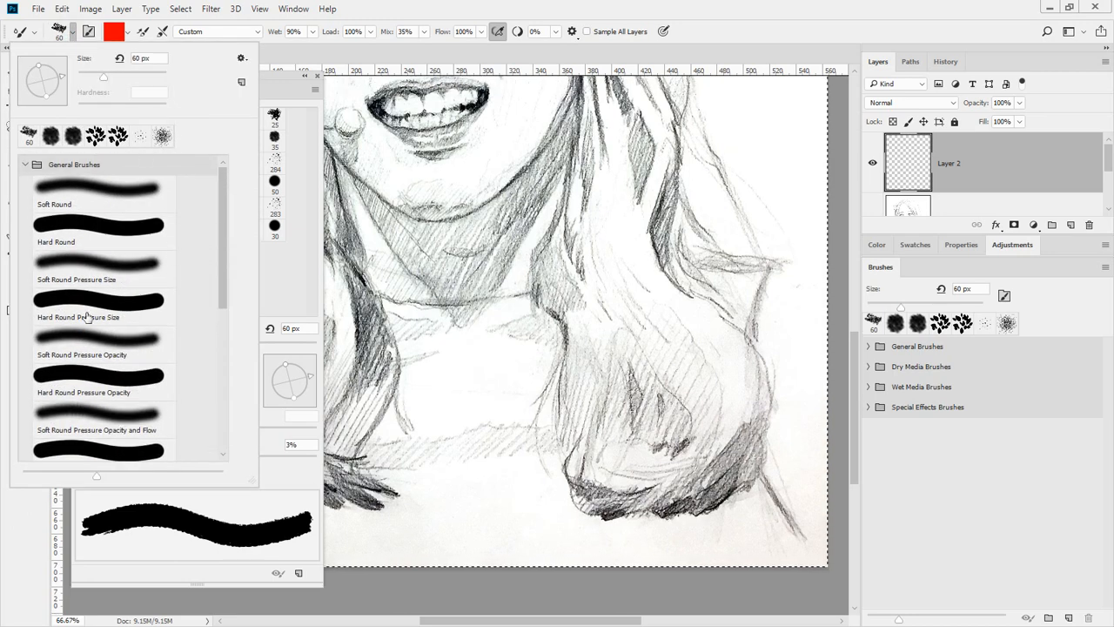
{"action": "left_click", "coordinate": [75, 168]}
{"action": "left_click", "coordinate": [69, 191]}
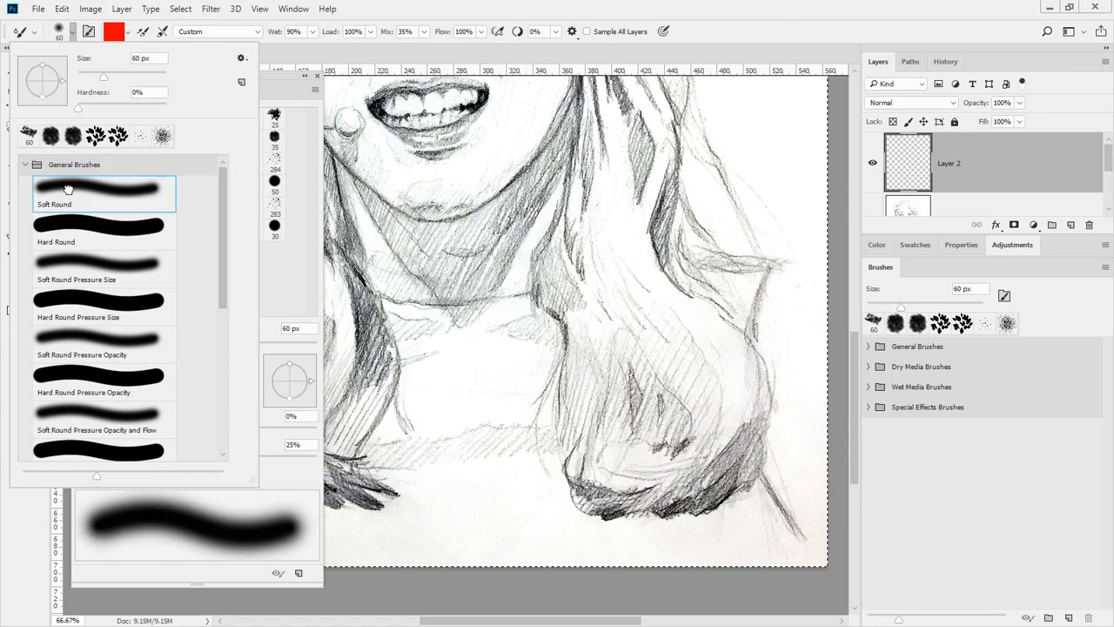
{"action": "left_click_drag", "start_coordinate": [400, 354], "coordinate": [510, 351]}
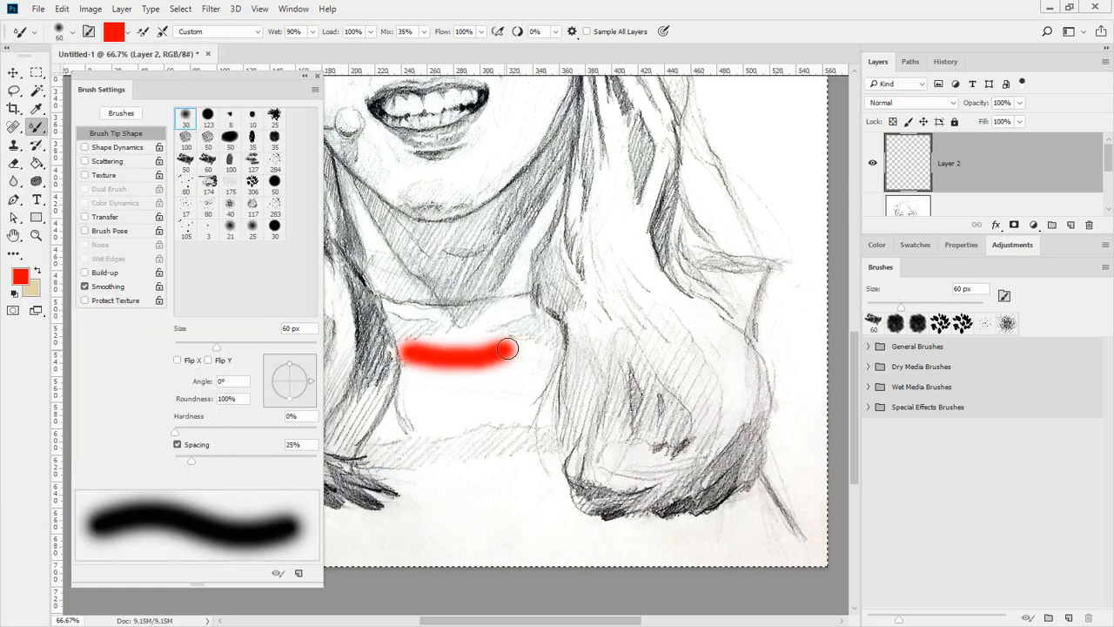
{"action": "key", "text": "ctrl+z"}
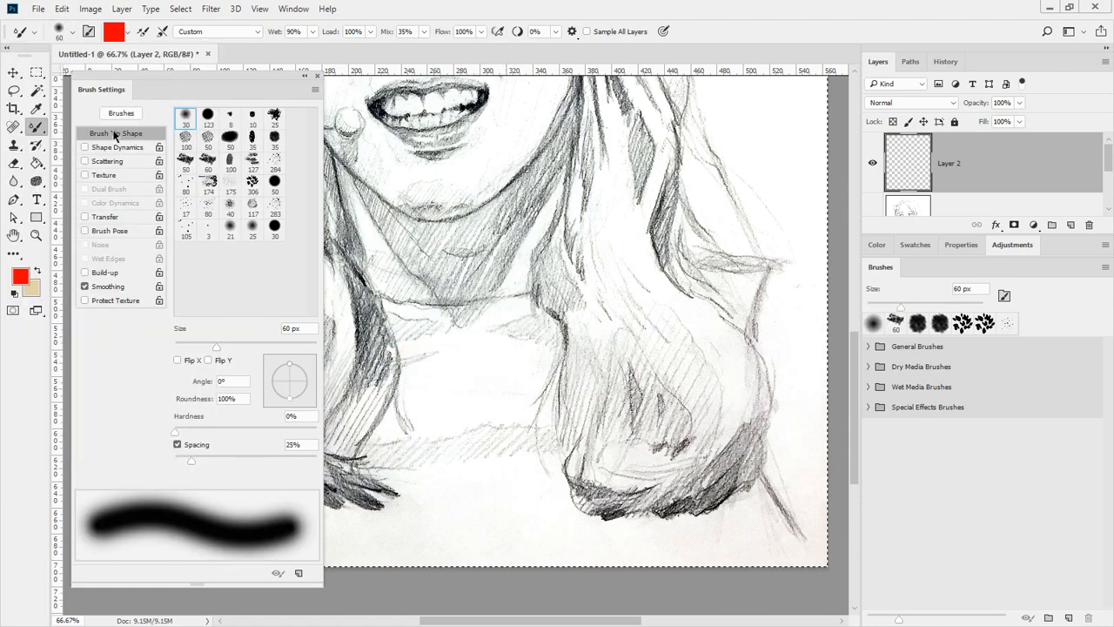
Step: Choose KYLE Bonus Chunky Charcoal at 100 px from Dry Media Brushes and try a black scribble below the neck
{"action": "left_click", "coordinate": [73, 33]}
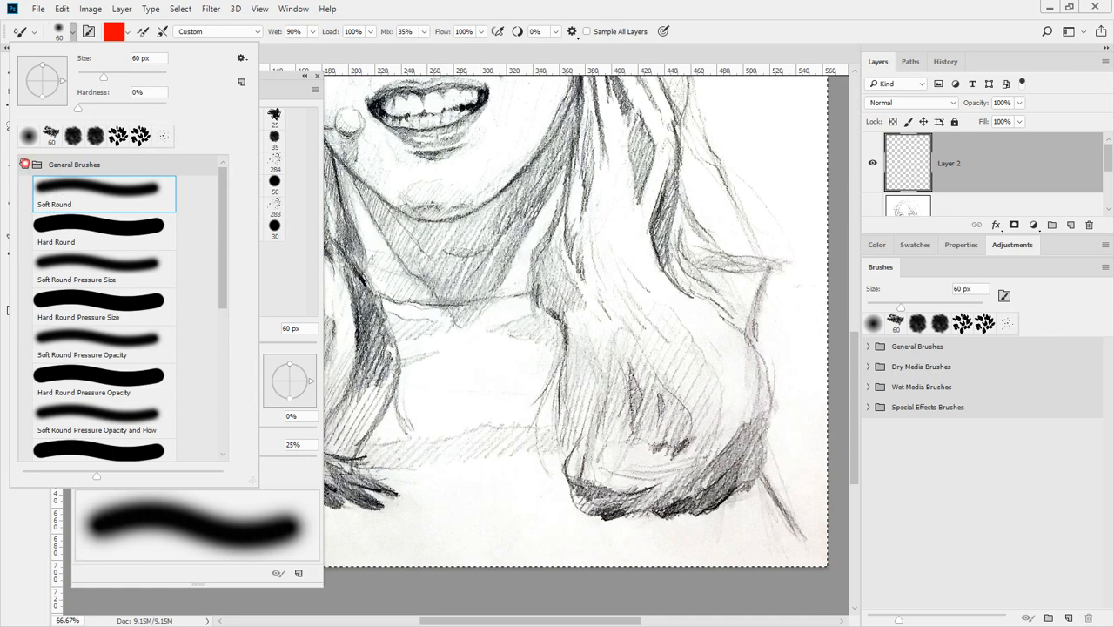
{"action": "left_click", "coordinate": [25, 163]}
{"action": "left_click", "coordinate": [25, 184]}
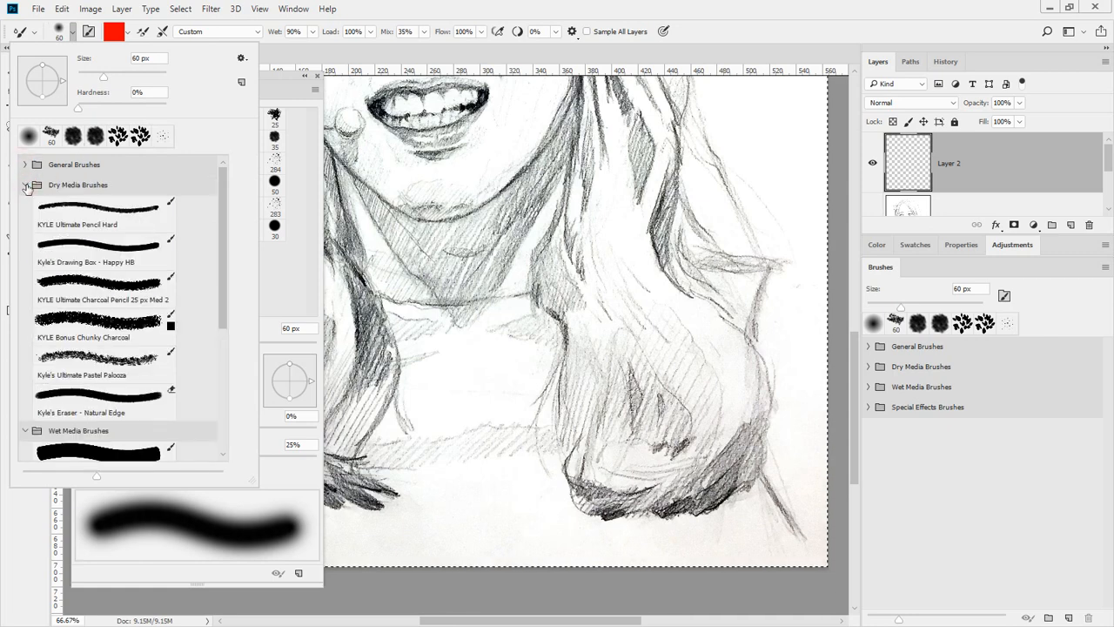
{"action": "left_click", "coordinate": [90, 326]}
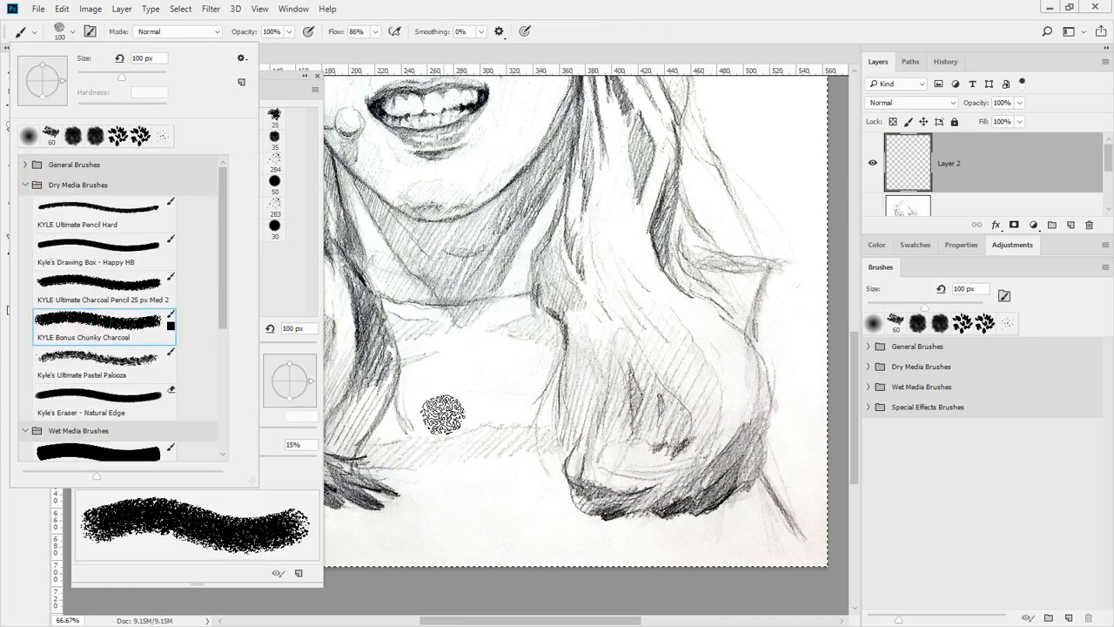
{"action": "mouse_move", "coordinate": [418, 408]}
{"action": "left_mouse_down"}
{"action": "mouse_move", "coordinate": [524, 422]}
{"action": "mouse_move", "coordinate": [633, 397]}
{"action": "mouse_move", "coordinate": [562, 431]}
{"action": "mouse_move", "coordinate": [440, 438]}
{"action": "mouse_move", "coordinate": [518, 469]}
{"action": "mouse_move", "coordinate": [623, 449]}
{"action": "mouse_move", "coordinate": [512, 498]}
{"action": "mouse_move", "coordinate": [464, 501]}
{"action": "mouse_move", "coordinate": [573, 521]}
{"action": "mouse_move", "coordinate": [474, 538]}
{"action": "left_mouse_up"}
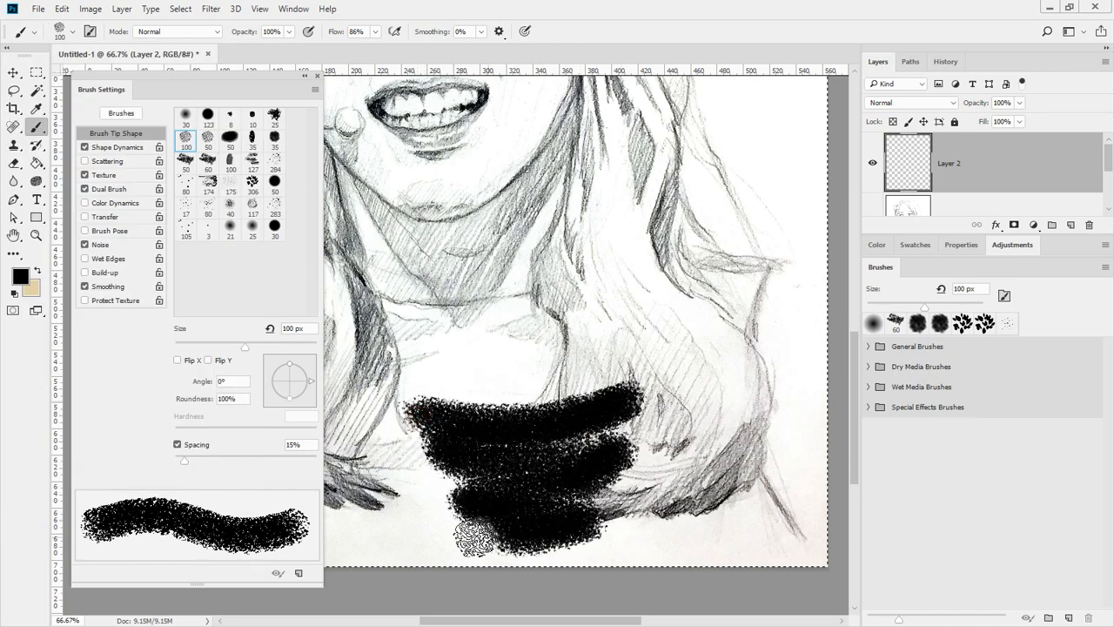
{"action": "left_click_drag", "start_coordinate": [657, 540], "coordinate": [635, 541]}
{"action": "key", "text": "ctrl+z"}
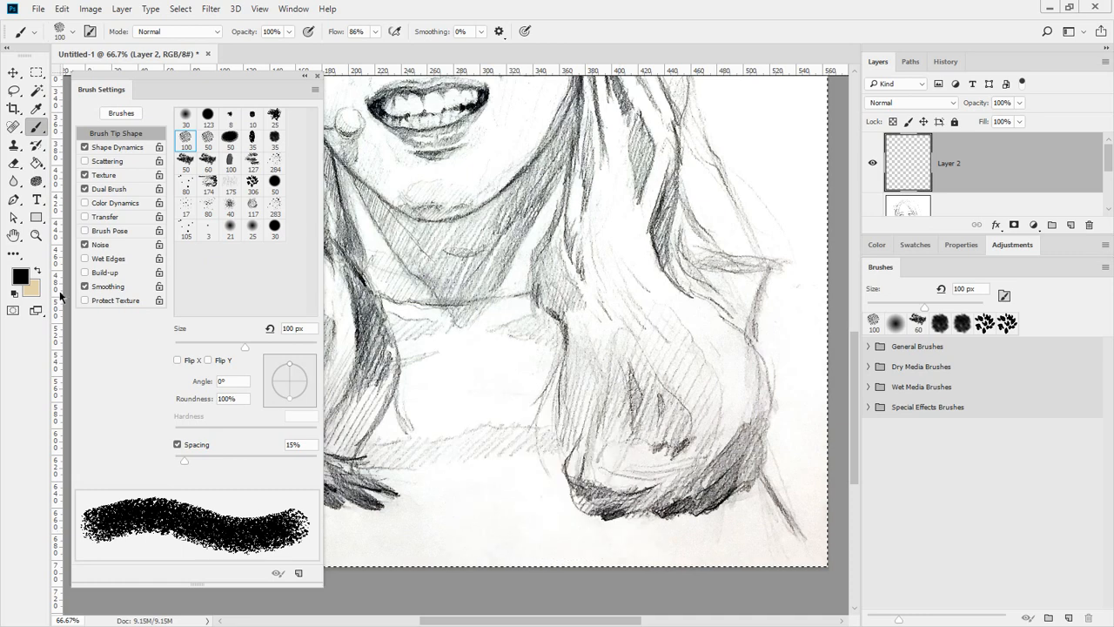
Step: Paint the lower right curl of hair in beige with the chunky charcoal brush and inspect its grain at 200%
{"action": "mouse_move", "coordinate": [617, 345]}
{"action": "left_mouse_down"}
{"action": "mouse_move", "coordinate": [675, 450]}
{"action": "mouse_move", "coordinate": [735, 355]}
{"action": "mouse_move", "coordinate": [755, 420]}
{"action": "mouse_move", "coordinate": [699, 472]}
{"action": "mouse_move", "coordinate": [731, 464]}
{"action": "mouse_move", "coordinate": [590, 429]}
{"action": "mouse_move", "coordinate": [589, 295]}
{"action": "mouse_move", "coordinate": [621, 313]}
{"action": "mouse_move", "coordinate": [659, 380]}
{"action": "mouse_move", "coordinate": [678, 306]}
{"action": "mouse_move", "coordinate": [708, 320]}
{"action": "left_mouse_up"}
{"action": "left_click", "coordinate": [624, 283], "text": "ctrl"}
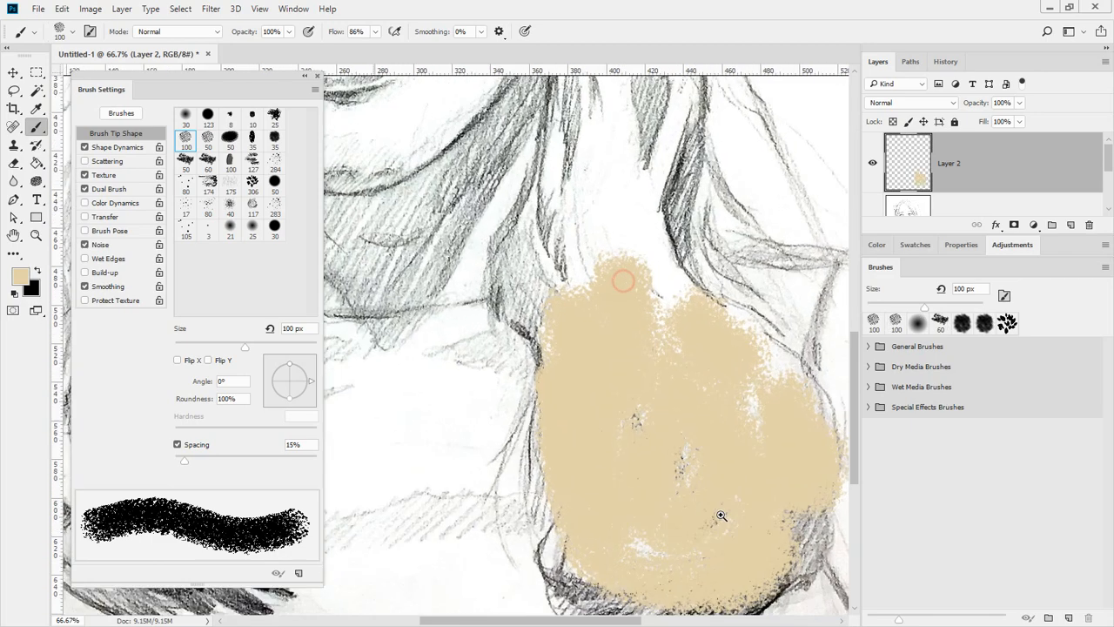
{"action": "left_click", "coordinate": [712, 464], "text": "ctrl"}
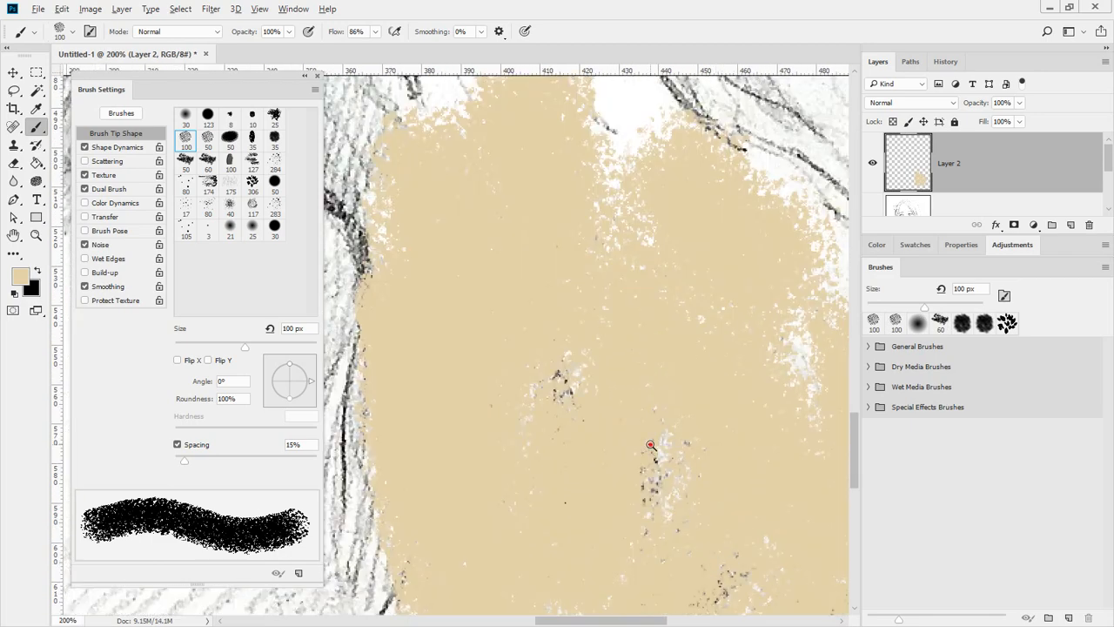
Step: Try Kyle's Real Oils Round Flex Wet brush from Wet Media Brushes with a beige stroke on the portrait, then undo it
{"action": "left_click", "coordinate": [650, 445], "text": "alt"}
{"action": "left_click", "coordinate": [651, 445], "text": "alt"}
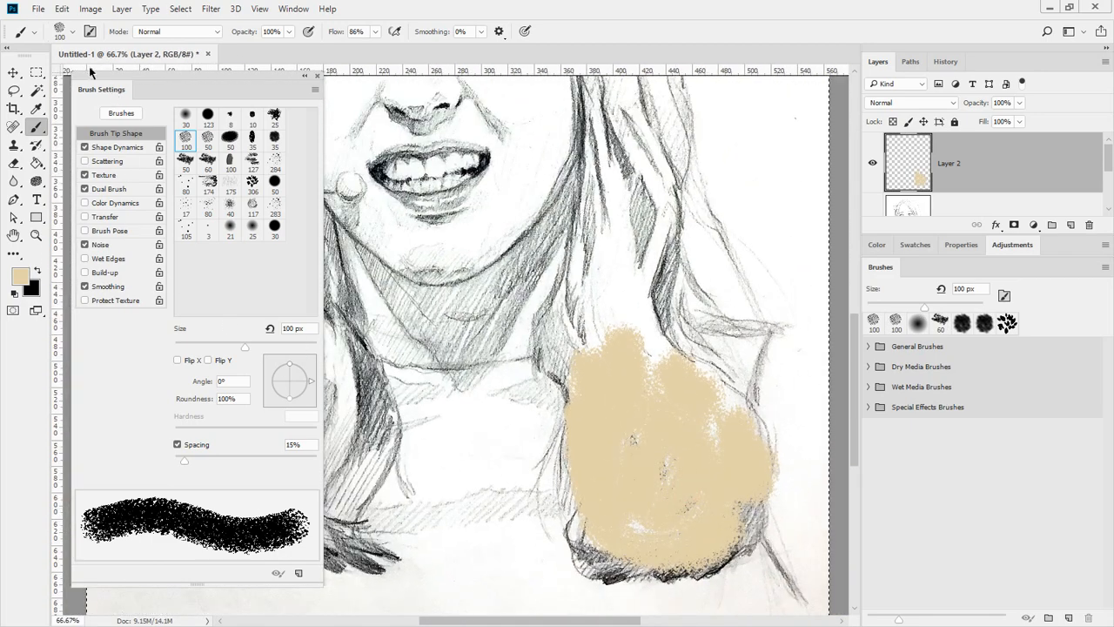
{"action": "left_click", "coordinate": [73, 33]}
{"action": "scroll", "coordinate": [119, 340], "scroll_direction": "down", "scroll_amount": 3}
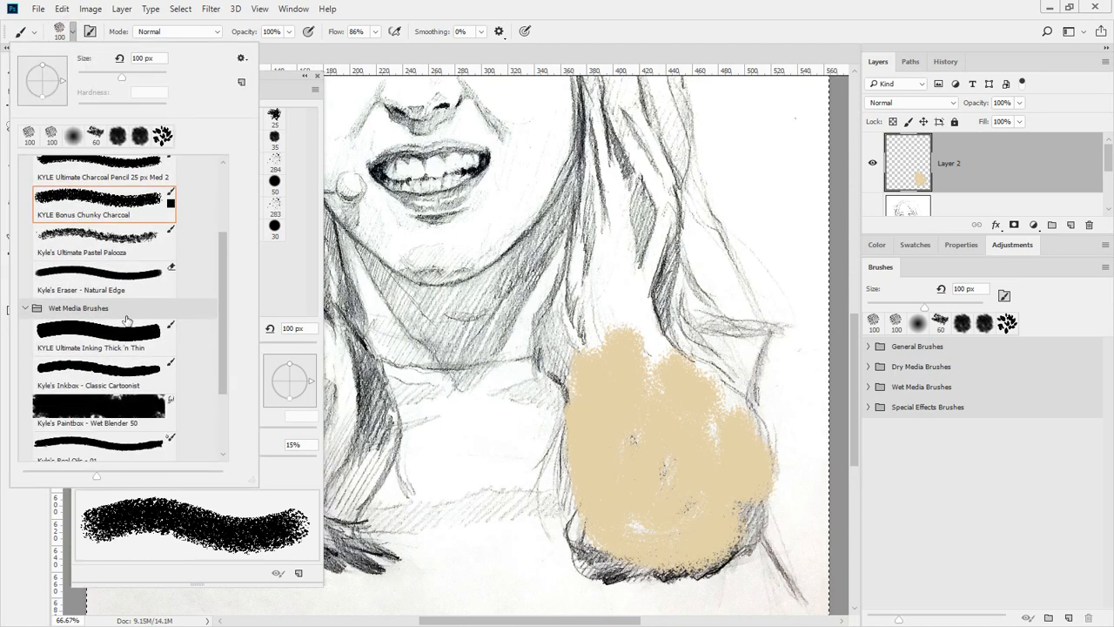
{"action": "scroll", "coordinate": [127, 321], "scroll_direction": "down", "scroll_amount": 3}
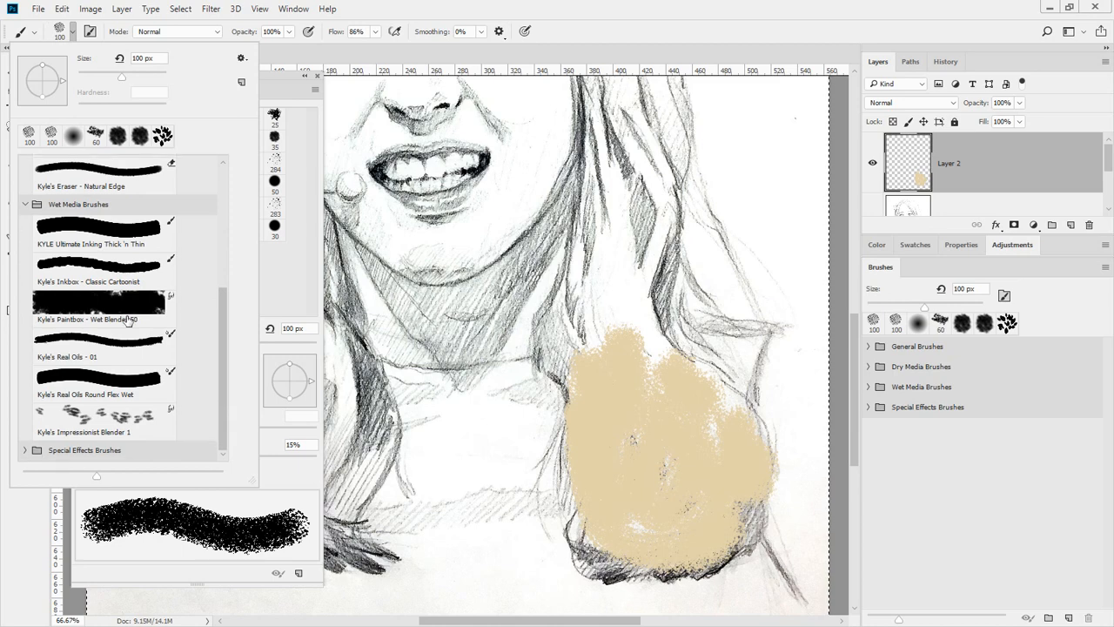
{"action": "left_click", "coordinate": [101, 381]}
{"action": "mouse_move", "coordinate": [640, 186]}
{"action": "left_mouse_down"}
{"action": "mouse_move", "coordinate": [582, 223]}
{"action": "mouse_move", "coordinate": [452, 255]}
{"action": "left_mouse_up"}
{"action": "key", "text": "ctrl+z"}
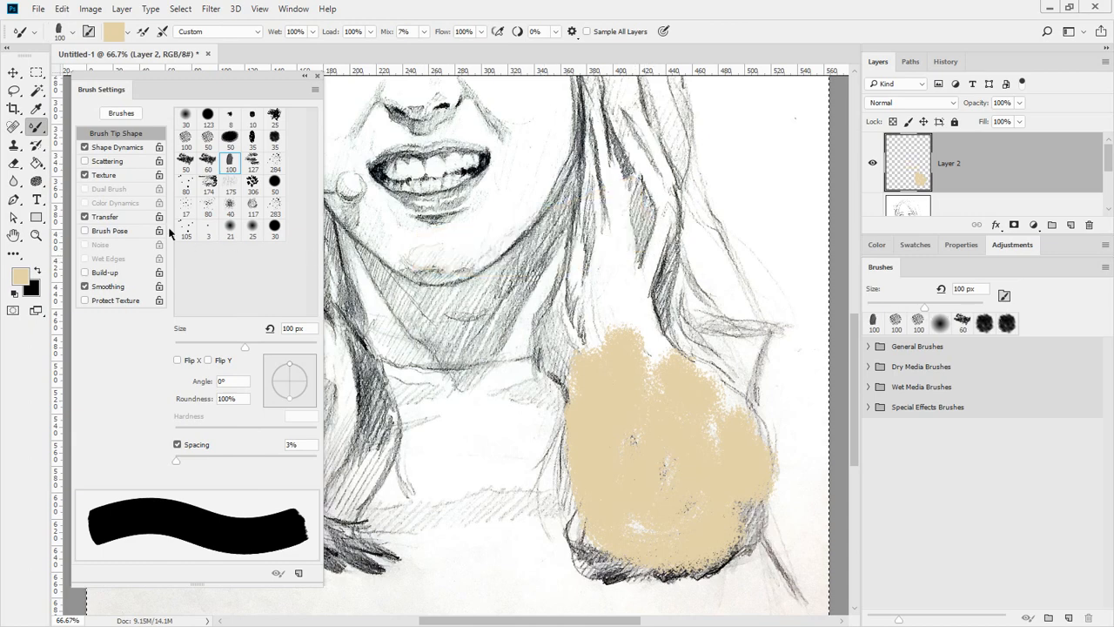
Step: Choose Kyle's Screentones 35 from Special Effects Brushes, test it in beige on the hair, and undo the stroke
{"action": "left_click", "coordinate": [74, 33]}
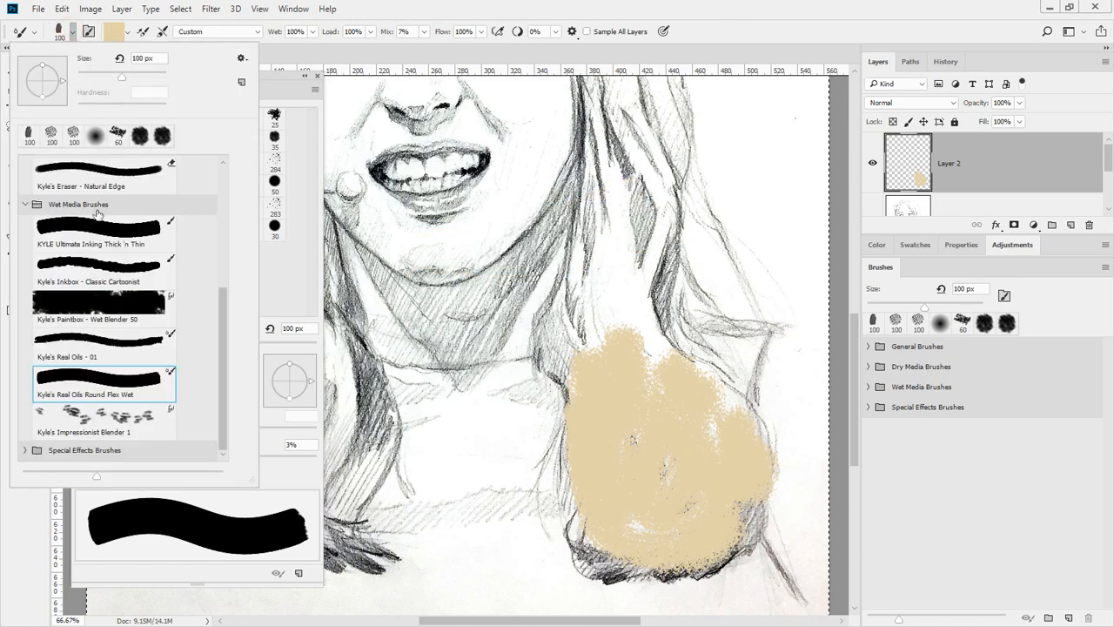
{"action": "left_click", "coordinate": [91, 454]}
{"action": "left_click", "coordinate": [26, 449]}
{"action": "scroll", "coordinate": [132, 415], "scroll_direction": "down", "scroll_amount": 5}
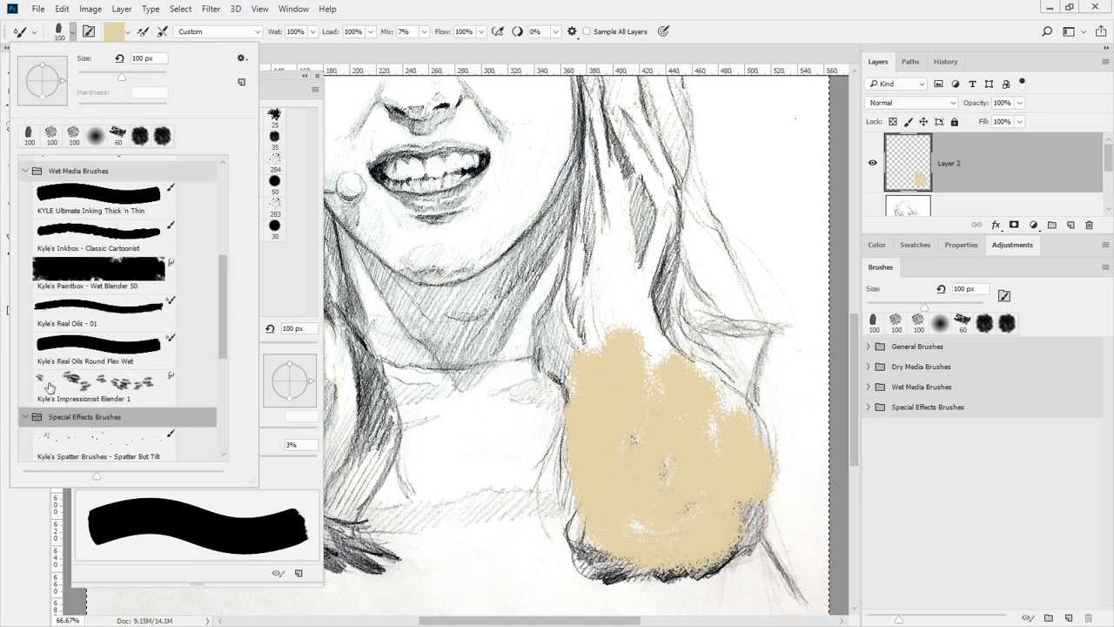
{"action": "scroll", "coordinate": [132, 414], "scroll_direction": "down", "scroll_amount": 1}
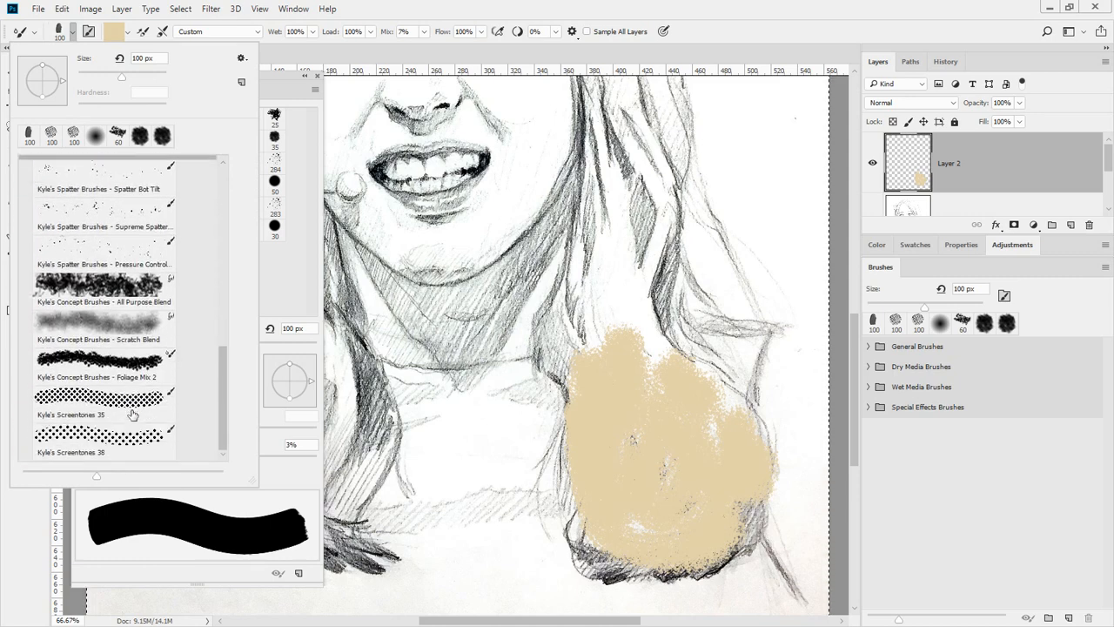
{"action": "left_click", "coordinate": [121, 407]}
{"action": "mouse_move", "coordinate": [595, 204]}
{"action": "left_mouse_down"}
{"action": "mouse_move", "coordinate": [542, 228]}
{"action": "mouse_move", "coordinate": [364, 240]}
{"action": "mouse_move", "coordinate": [441, 255]}
{"action": "mouse_move", "coordinate": [617, 233]}
{"action": "left_mouse_up"}
{"action": "key", "text": "ctrl+z"}
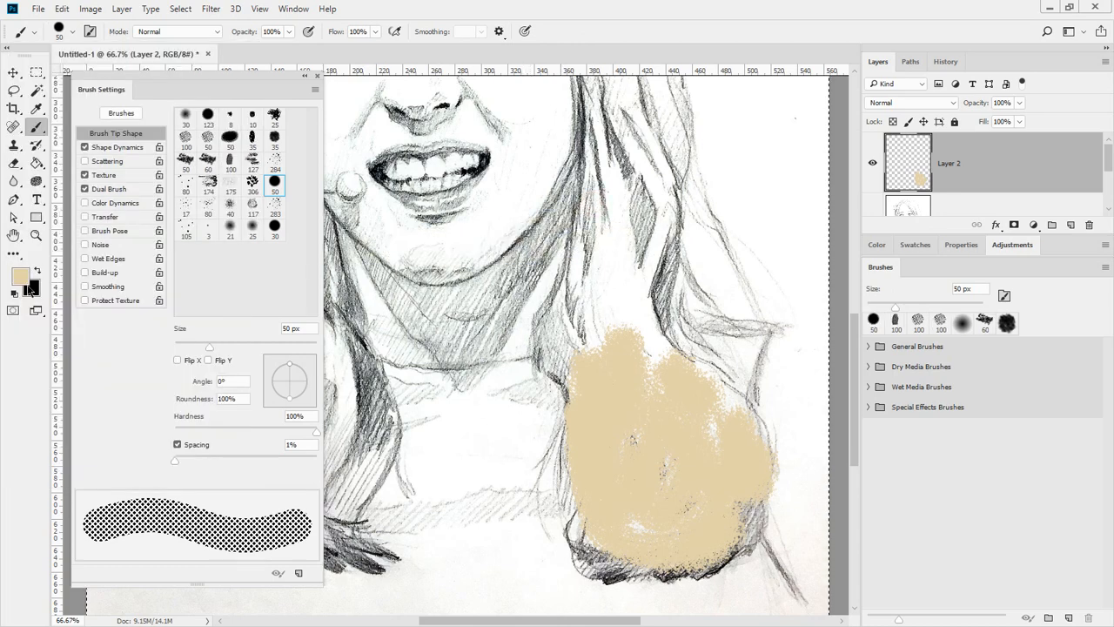
Step: Set the foreground color to bright red, paint a wide screentone band along the jawline, and inspect its dots at 300%
{"action": "left_click", "coordinate": [20, 276]}
{"action": "left_click", "coordinate": [370, 259]}
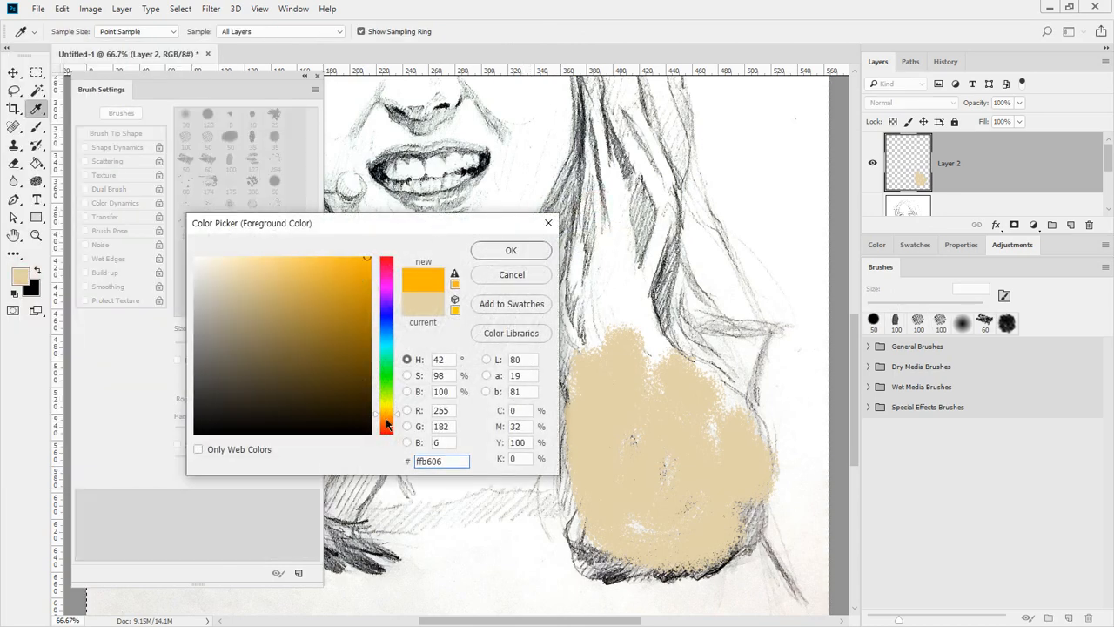
{"action": "left_click_drag", "start_coordinate": [390, 421], "coordinate": [389, 429]}
{"action": "left_click", "coordinate": [511, 249]}
{"action": "mouse_move", "coordinate": [553, 178]}
{"action": "left_mouse_down"}
{"action": "mouse_move", "coordinate": [414, 259]}
{"action": "mouse_move", "coordinate": [428, 268]}
{"action": "mouse_move", "coordinate": [551, 190]}
{"action": "mouse_move", "coordinate": [502, 245]}
{"action": "mouse_move", "coordinate": [438, 274]}
{"action": "mouse_move", "coordinate": [536, 225]}
{"action": "mouse_move", "coordinate": [565, 175]}
{"action": "mouse_move", "coordinate": [579, 108]}
{"action": "mouse_move", "coordinate": [530, 185]}
{"action": "mouse_move", "coordinate": [562, 120]}
{"action": "mouse_move", "coordinate": [491, 210]}
{"action": "left_mouse_up"}
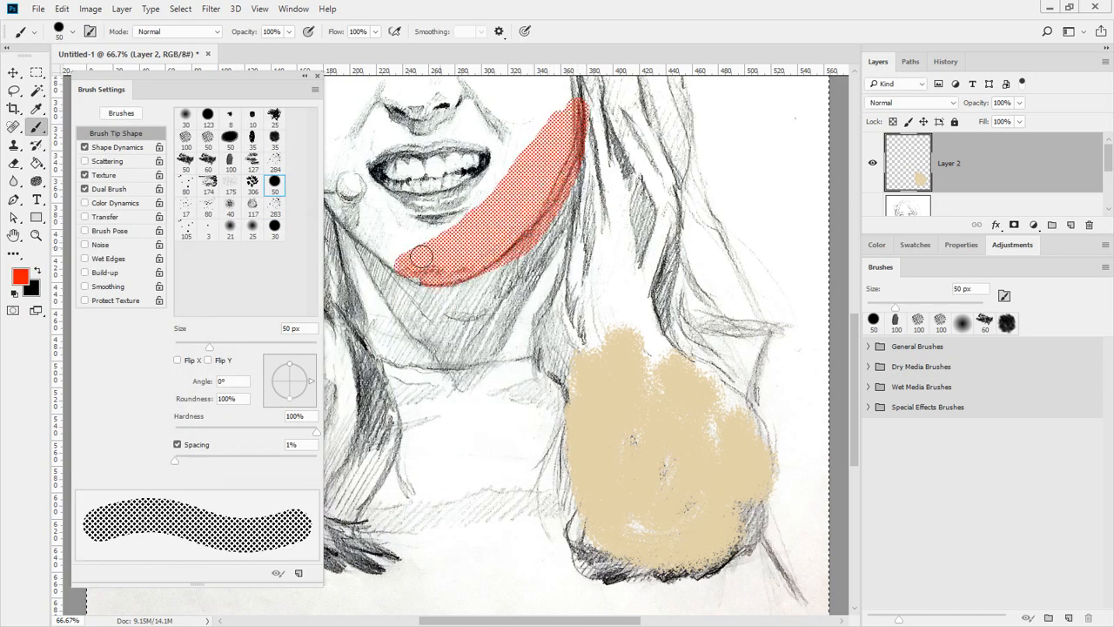
{"action": "left_click", "coordinate": [508, 216], "text": "ctrl"}
{"action": "left_click", "coordinate": [507, 261], "text": "ctrl"}
{"action": "left_click", "coordinate": [508, 313], "text": "ctrl"}
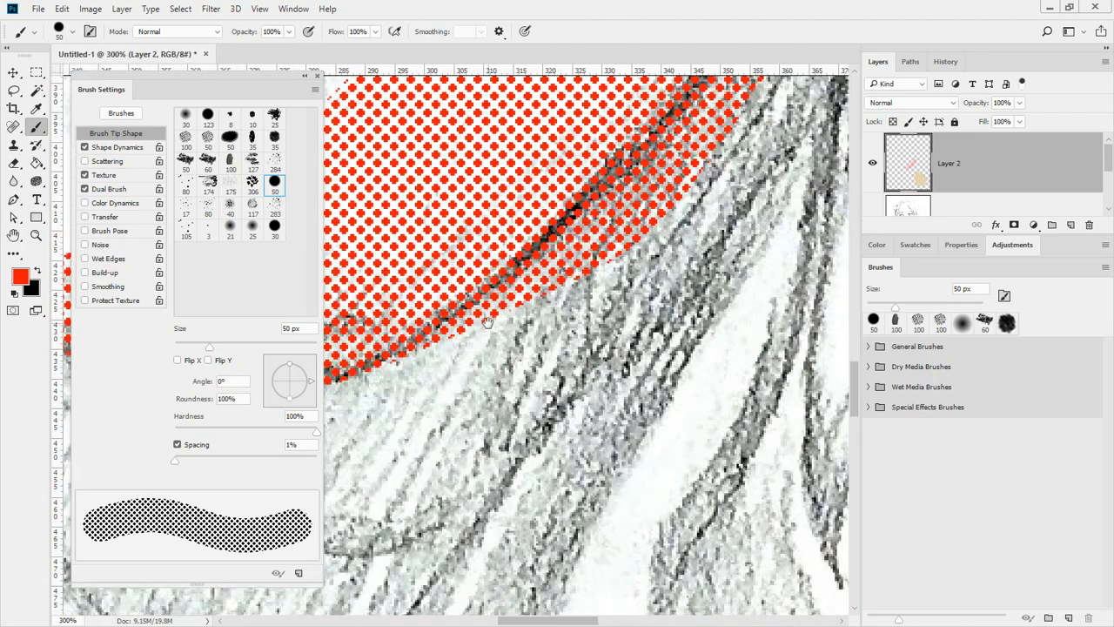
{"action": "left_click_drag", "start_coordinate": [487, 323], "coordinate": [603, 346]}
{"action": "left_click", "coordinate": [568, 298], "text": "ctrl+alt"}
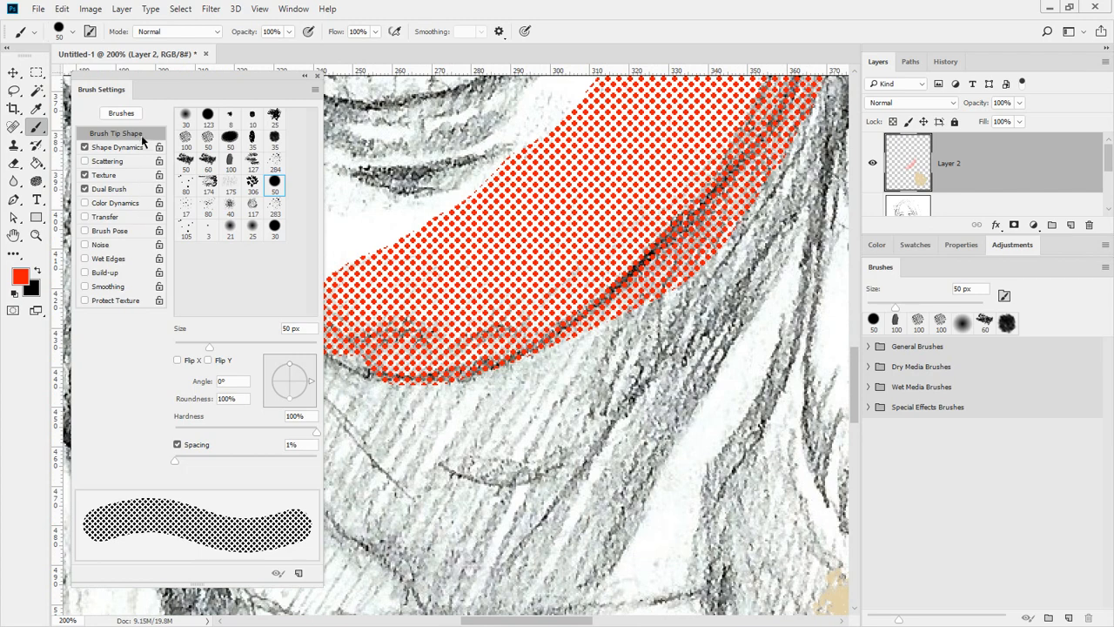
Step: Close the brush settings and paint a red band across the chin and lower lip with Kyle's Screentones 38
{"action": "left_click", "coordinate": [318, 78]}
{"action": "left_click", "coordinate": [75, 35]}
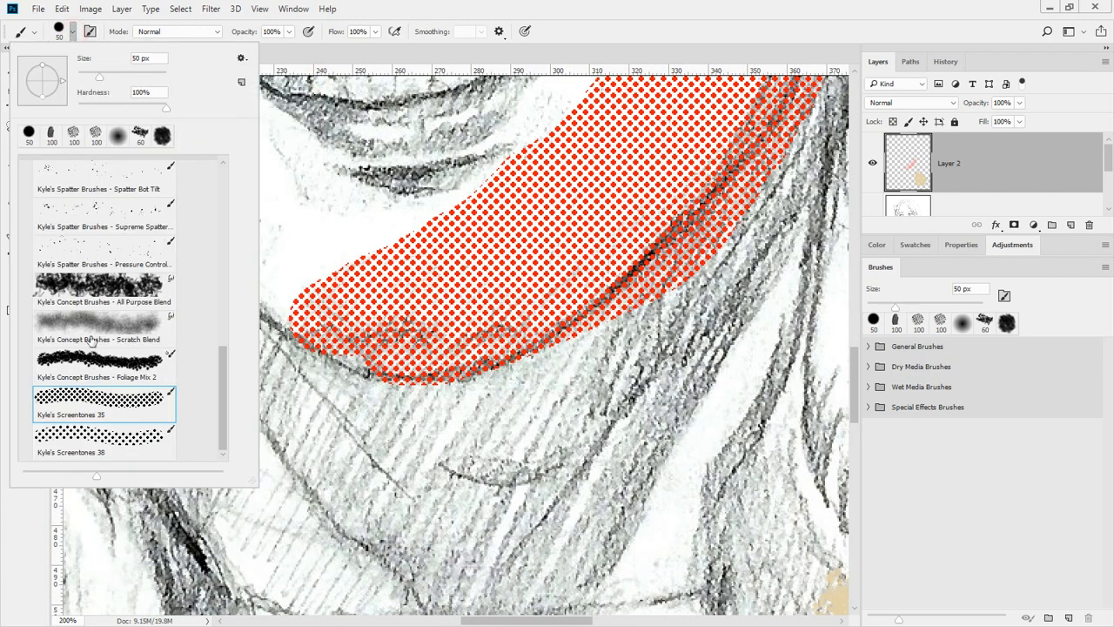
{"action": "left_click", "coordinate": [104, 439]}
{"action": "mouse_move", "coordinate": [418, 176]}
{"action": "left_mouse_down"}
{"action": "mouse_move", "coordinate": [242, 258]}
{"action": "mouse_move", "coordinate": [406, 208]}
{"action": "mouse_move", "coordinate": [497, 122]}
{"action": "mouse_move", "coordinate": [174, 218]}
{"action": "left_mouse_up"}
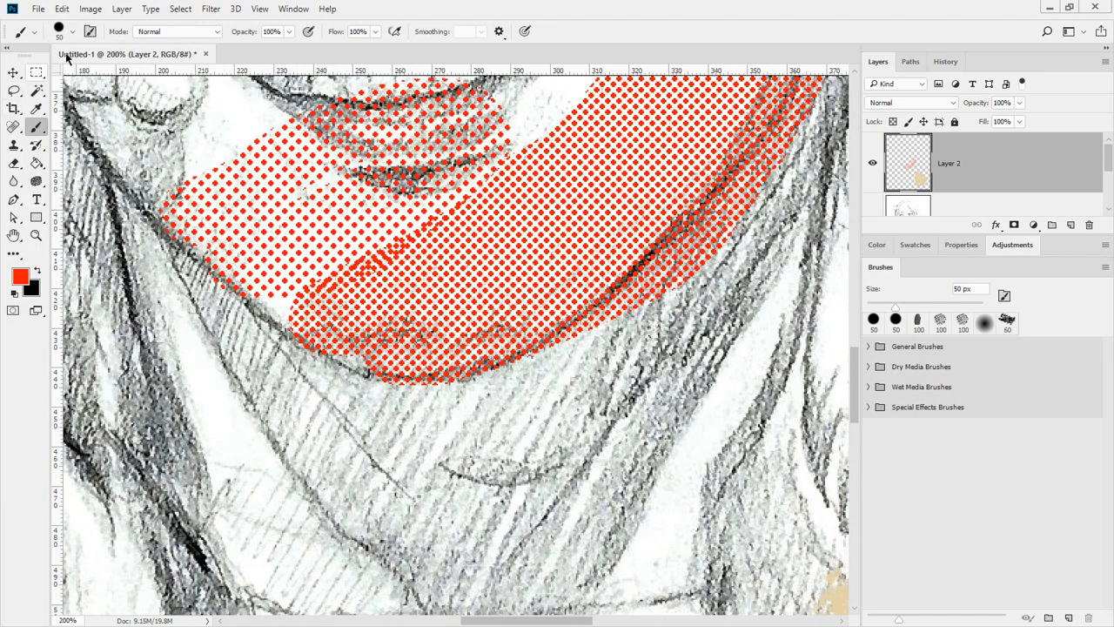
Step: Collapse the Dry Media Brushes and Wet Media Brushes groups in the brush preset list
{"action": "left_click", "coordinate": [72, 33]}
{"action": "scroll", "coordinate": [113, 376], "scroll_direction": "up", "scroll_amount": 10}
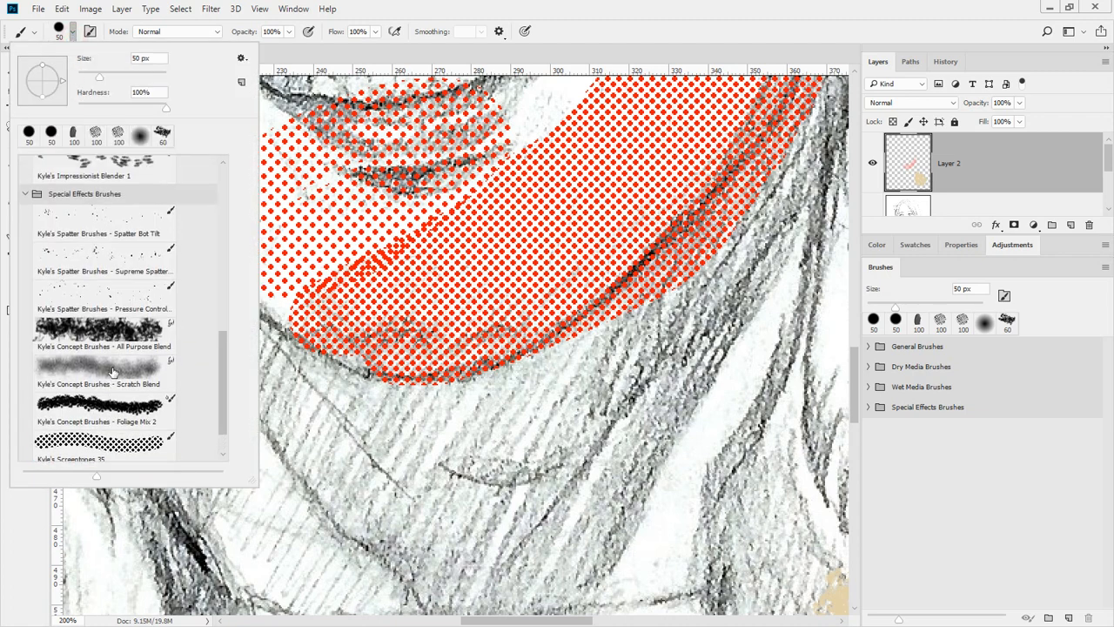
{"action": "scroll", "coordinate": [113, 371], "scroll_direction": "up", "scroll_amount": 5}
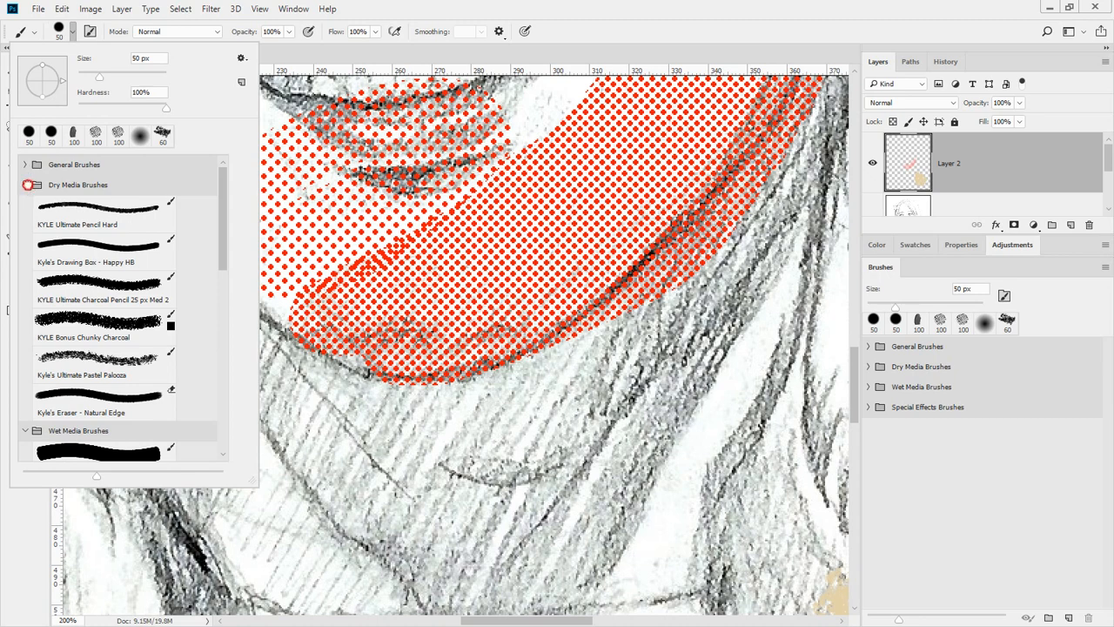
{"action": "left_click", "coordinate": [28, 185]}
{"action": "left_click", "coordinate": [22, 204]}
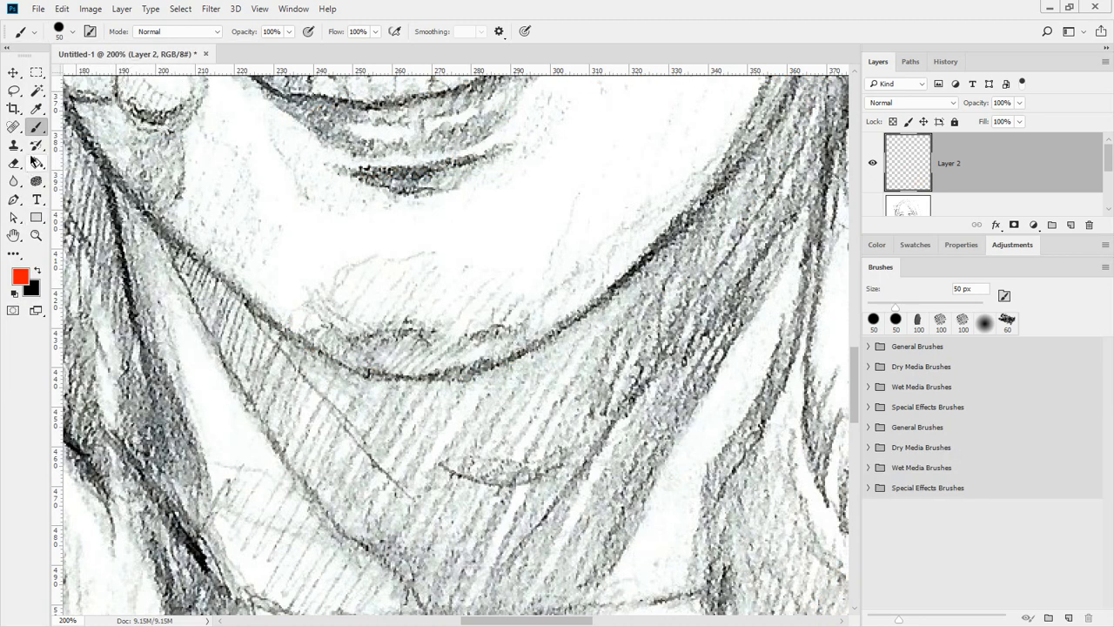
{"action": "left_click", "coordinate": [73, 33]}
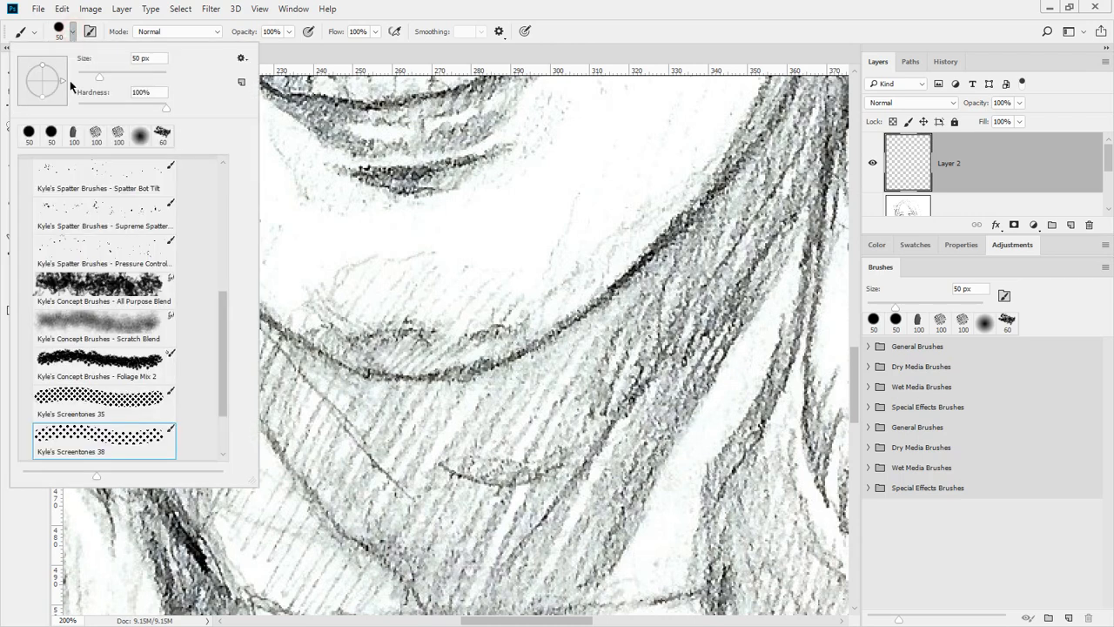
{"action": "scroll", "coordinate": [123, 193], "scroll_direction": "up", "scroll_amount": 10}
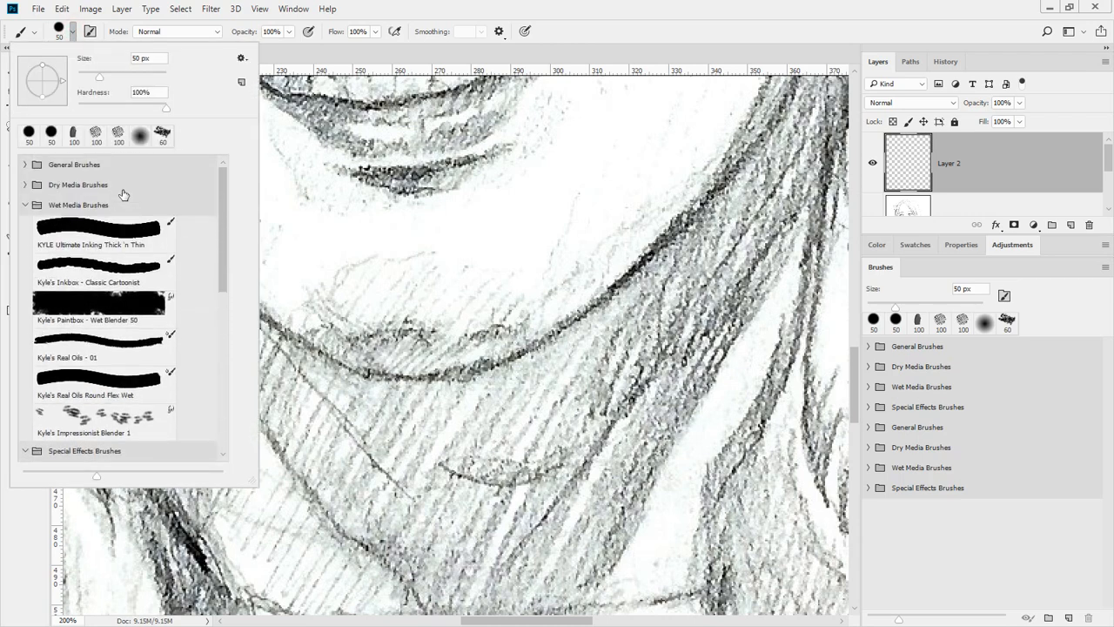
{"action": "left_click", "coordinate": [24, 205]}
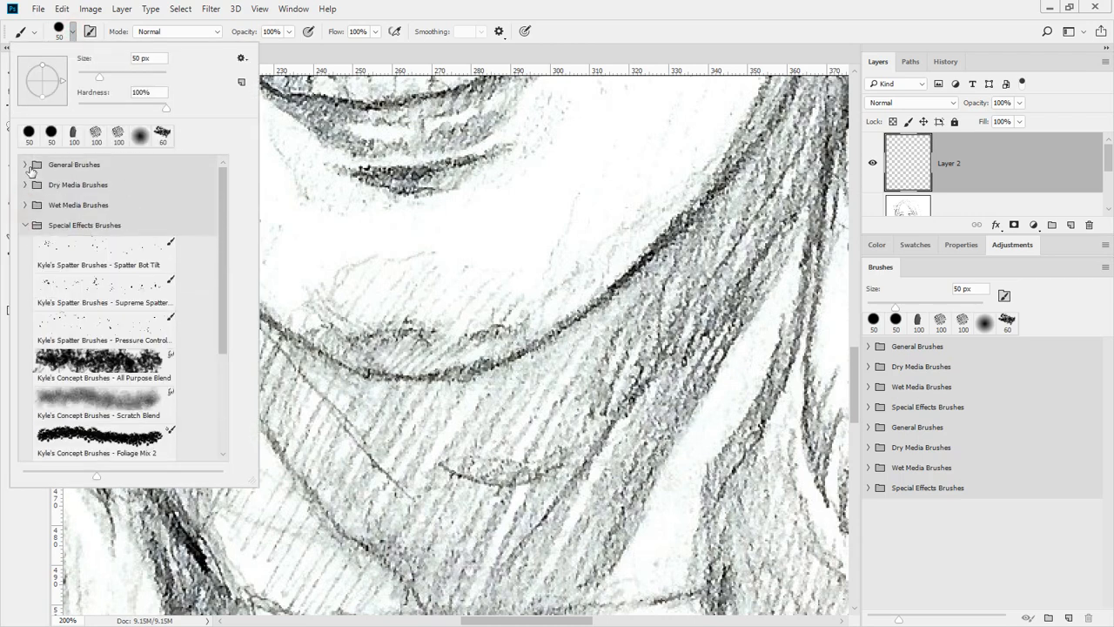
Step: Choose the 50 px Hard Round brush from General Brushes, show its brush settings, and paint a horizontal red stroke across the chin
{"action": "left_click", "coordinate": [24, 164]}
{"action": "left_click", "coordinate": [67, 216]}
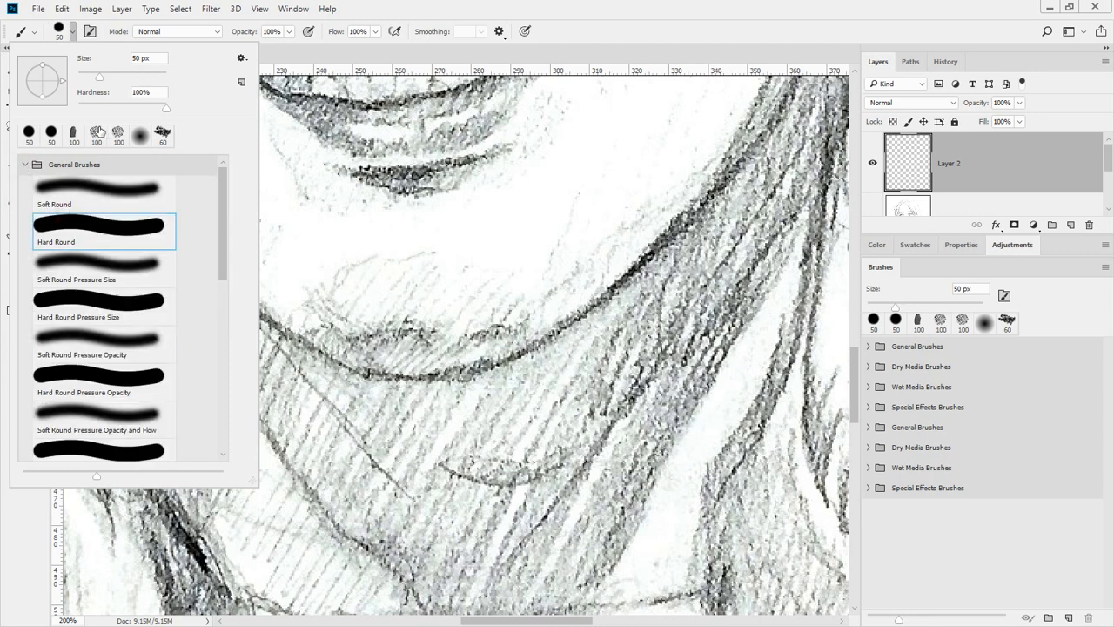
{"action": "left_click", "coordinate": [30, 135]}
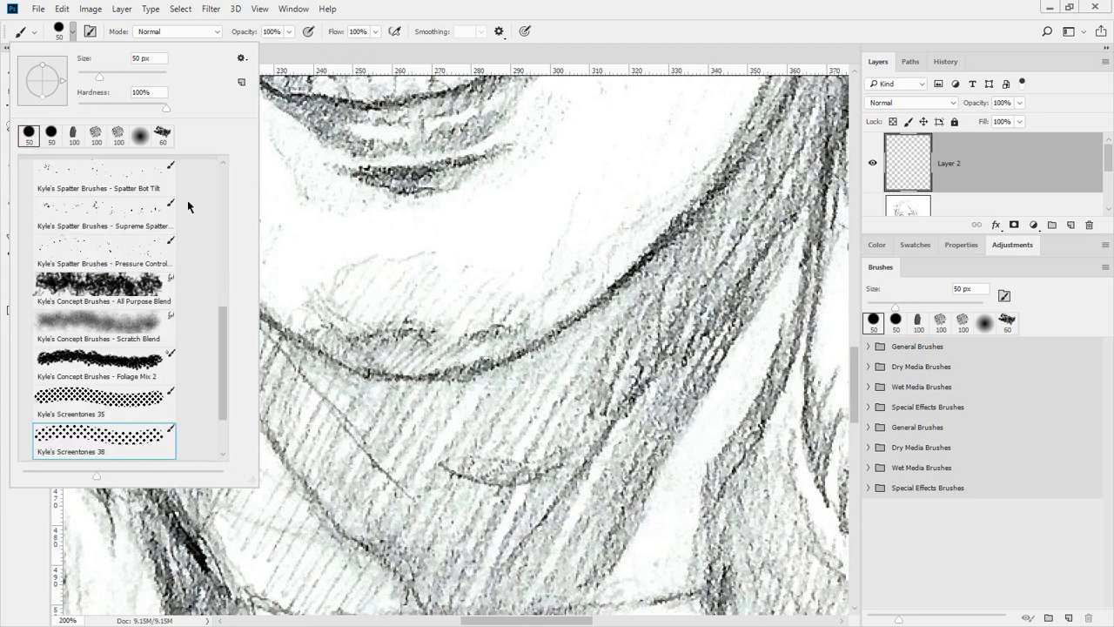
{"action": "scroll", "coordinate": [188, 206], "scroll_direction": "up", "scroll_amount": 10}
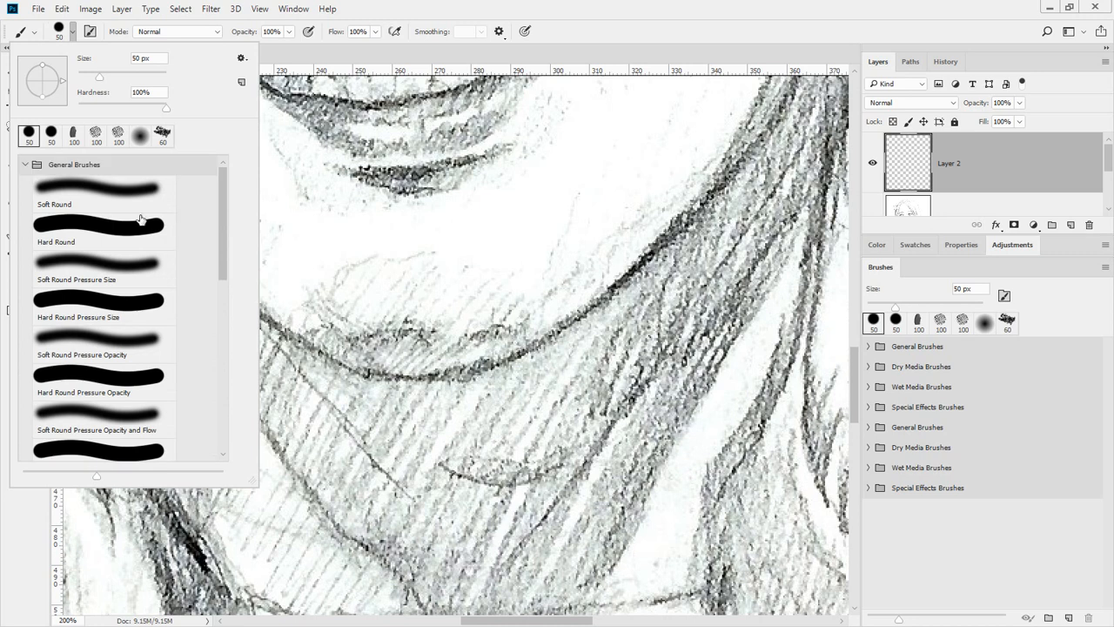
{"action": "left_click", "coordinate": [100, 227]}
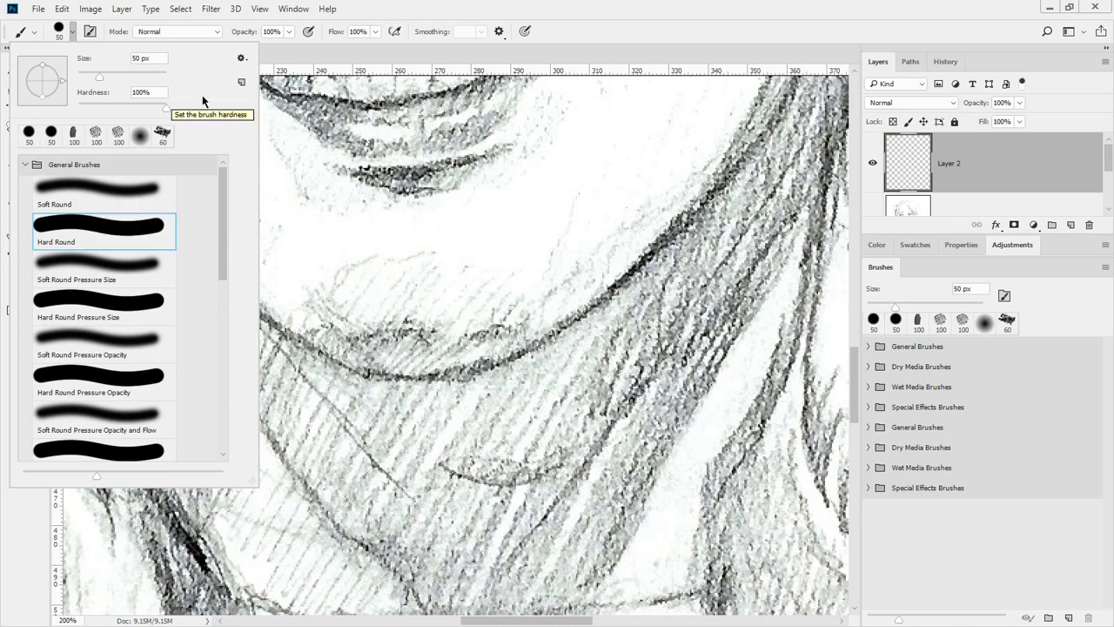
{"action": "left_click", "coordinate": [92, 33]}
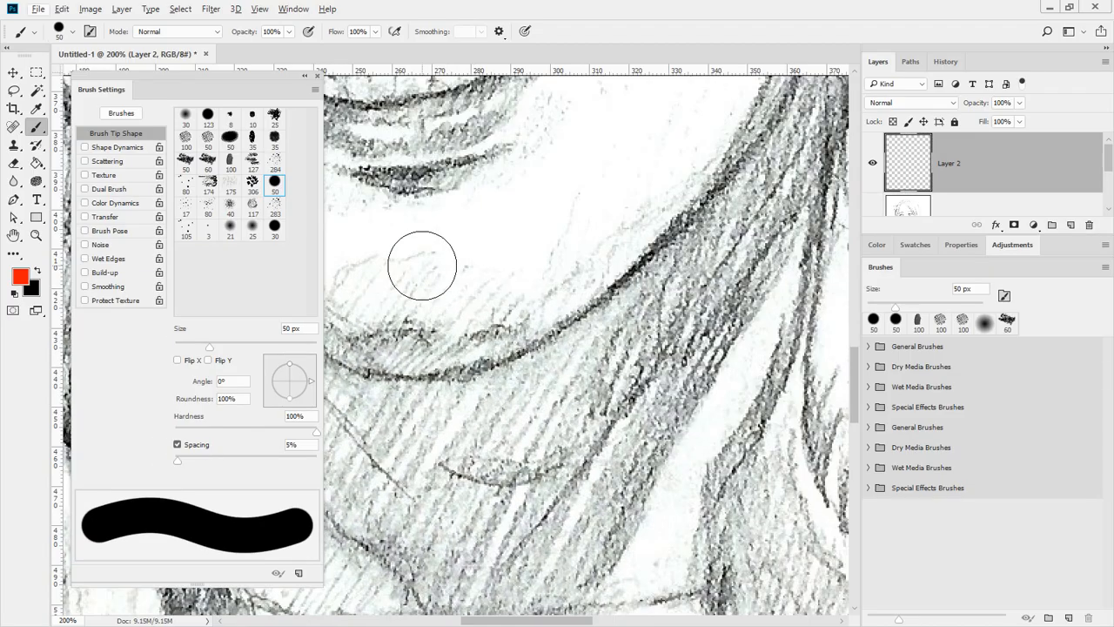
{"action": "left_click_drag", "start_coordinate": [423, 265], "coordinate": [732, 266]}
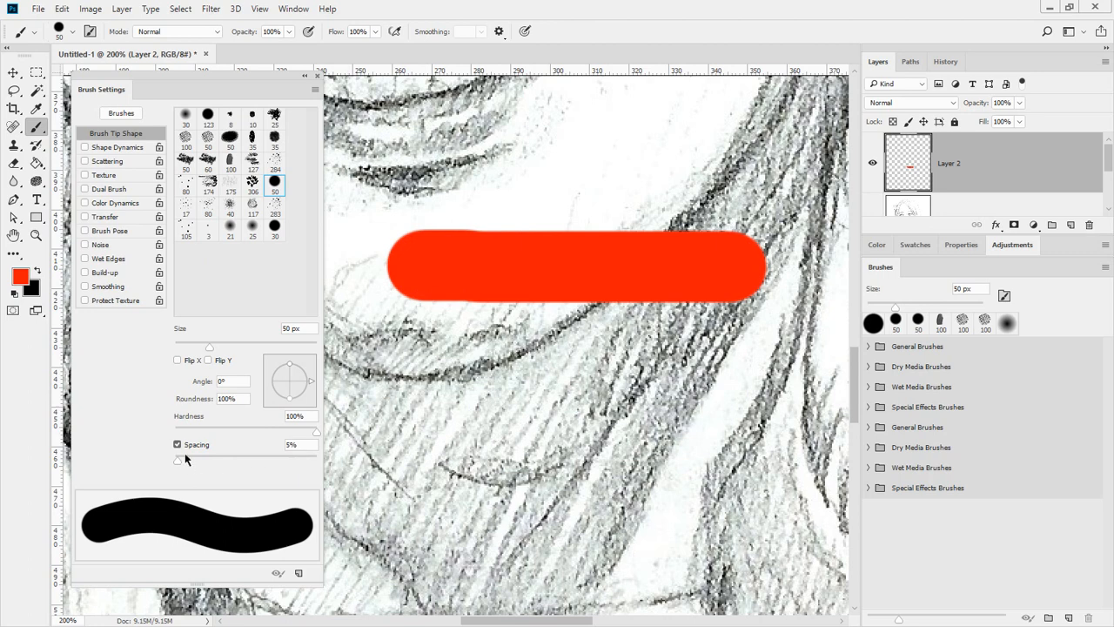
Step: Paint a red row below the first stroke with brush spacing at 150%, and another beneath it with spacing at 50%
{"action": "type", "text": "150"}
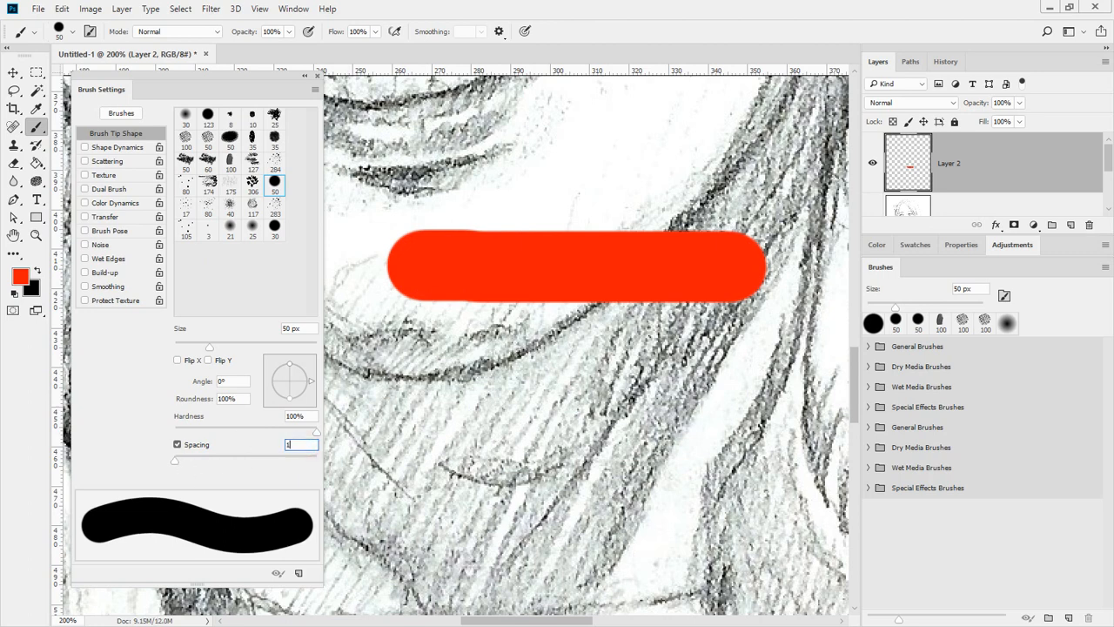
{"action": "key", "text": "Return"}
{"action": "left_click_drag", "start_coordinate": [410, 356], "coordinate": [780, 371]}
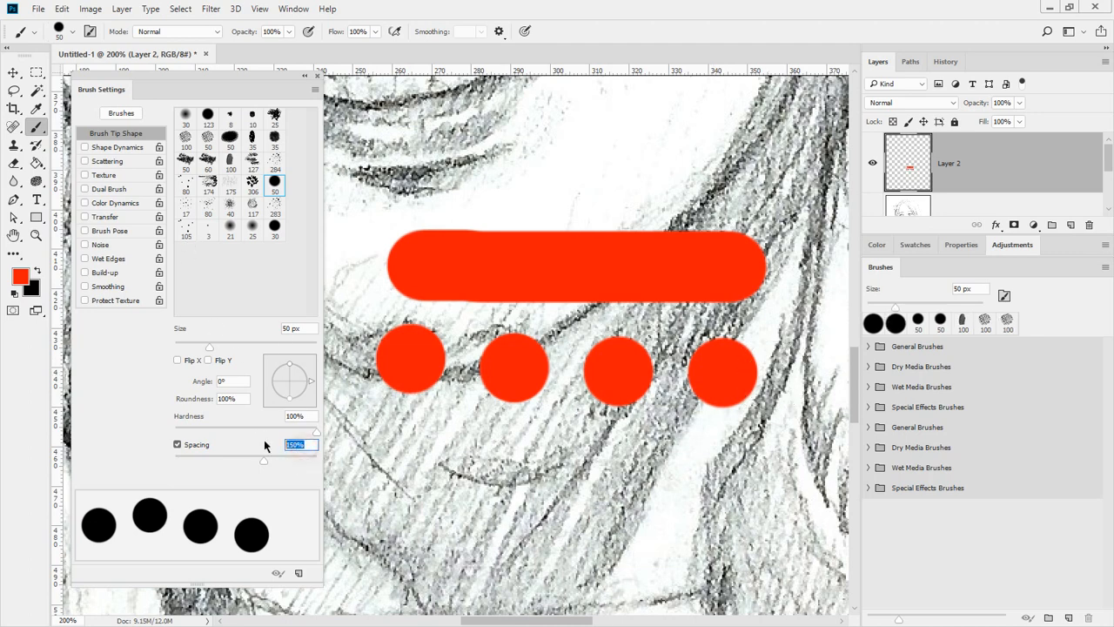
{"action": "type", "text": "50"}
{"action": "key", "text": "Return"}
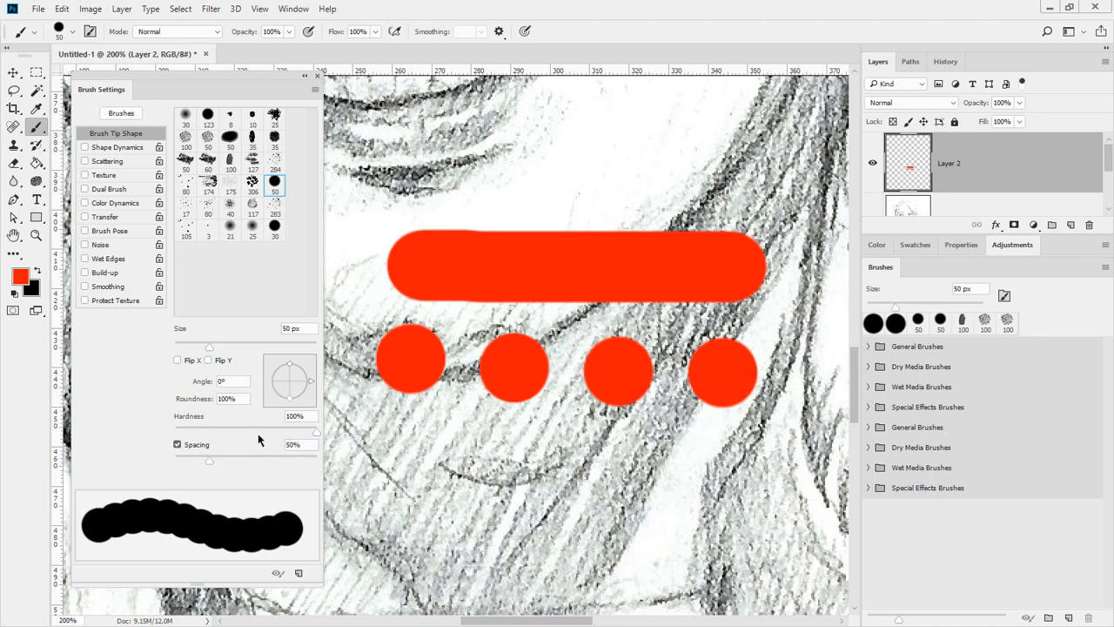
{"action": "left_click_drag", "start_coordinate": [407, 459], "coordinate": [753, 480]}
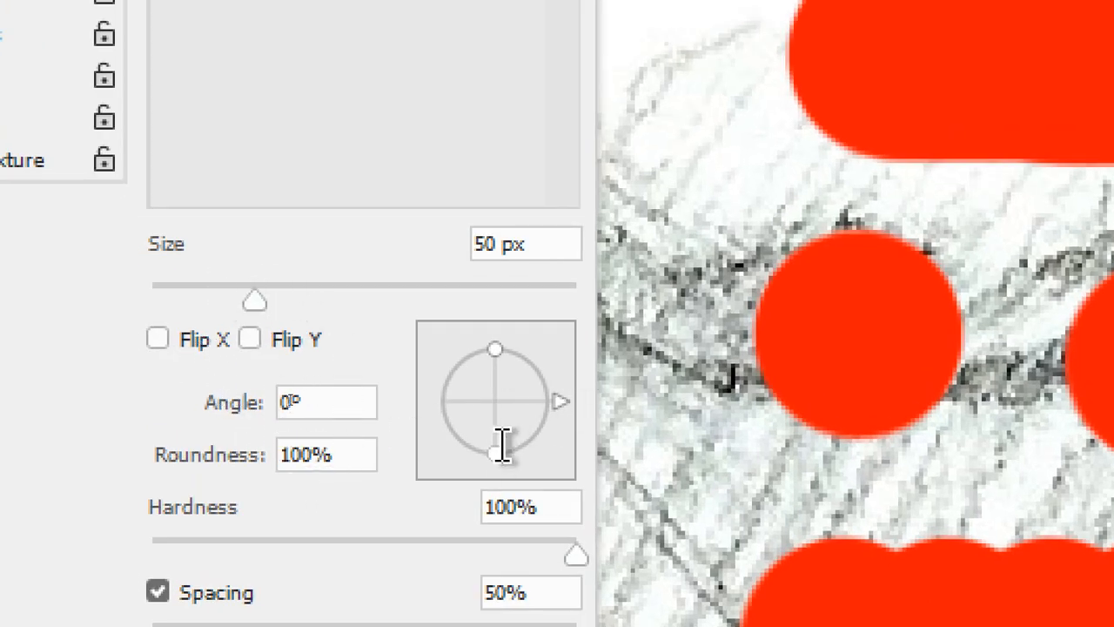
Step: Reshape the brush tip freehand into an ellipse with about 40% roundness and an angle of about 84°
{"action": "mouse_move", "coordinate": [496, 461]}
{"action": "left_mouse_down"}
{"action": "mouse_move", "coordinate": [499, 418]}
{"action": "mouse_move", "coordinate": [500, 458]}
{"action": "left_mouse_up"}
{"action": "mouse_move", "coordinate": [551, 408]}
{"action": "left_mouse_down"}
{"action": "mouse_move", "coordinate": [520, 403]}
{"action": "mouse_move", "coordinate": [557, 365]}
{"action": "mouse_move", "coordinate": [558, 383]}
{"action": "left_mouse_up"}
{"action": "left_click_drag", "start_coordinate": [509, 449], "coordinate": [501, 424]}
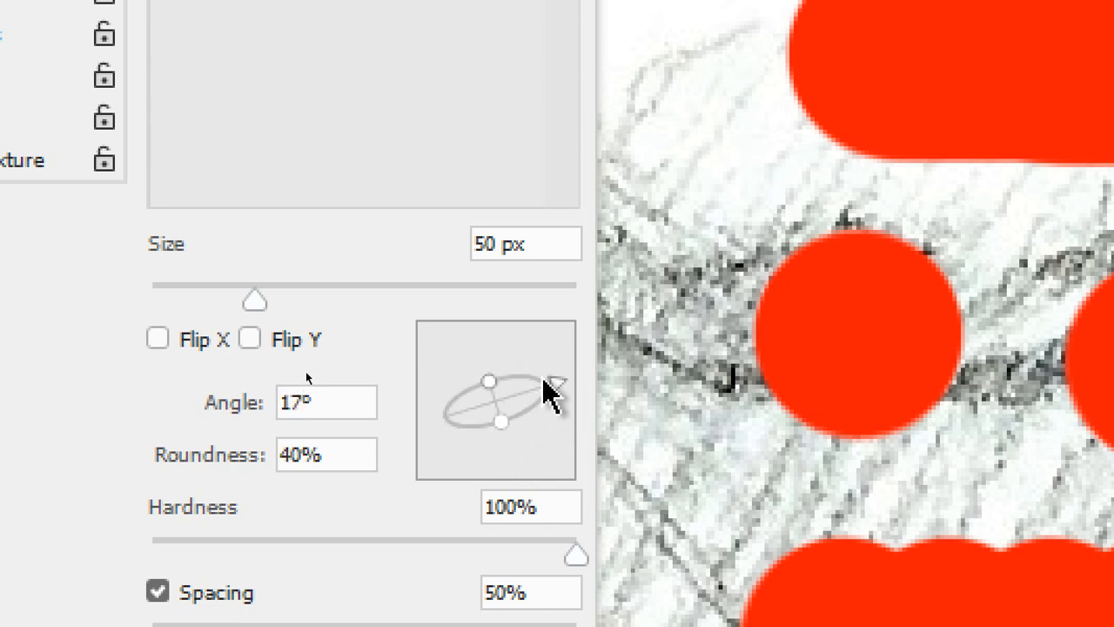
{"action": "mouse_move", "coordinate": [544, 380]}
{"action": "left_mouse_down"}
{"action": "mouse_move", "coordinate": [550, 368]}
{"action": "mouse_move", "coordinate": [505, 342]}
{"action": "left_mouse_up"}
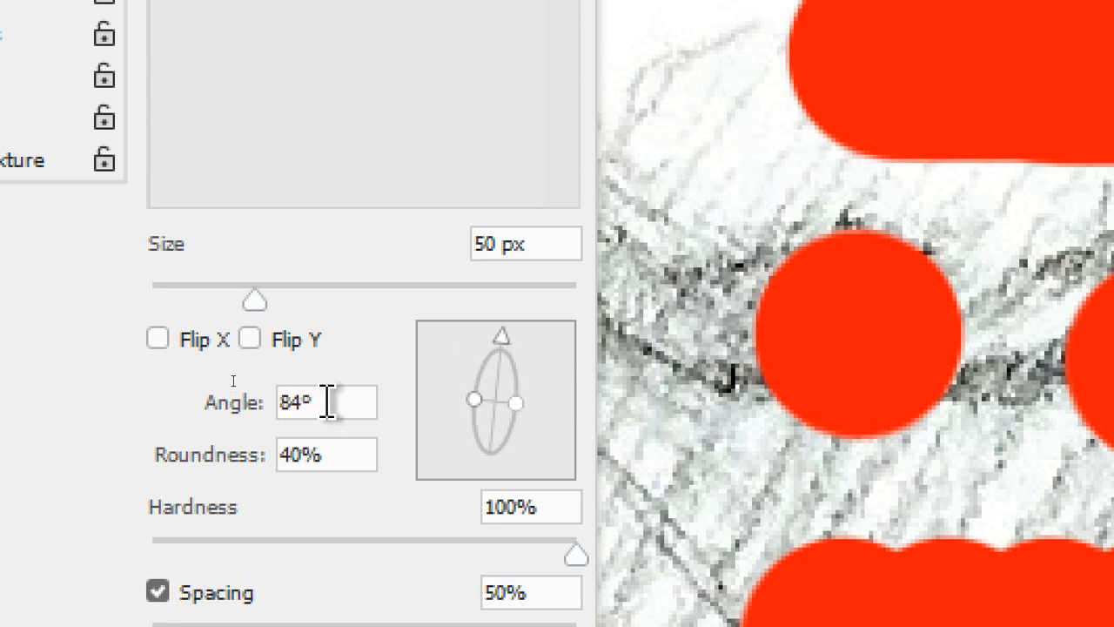
Step: Set the tip angle to 90° and roundness to 50%, then paint one horizontal and one vertical red stroke above the rows
{"action": "left_click", "coordinate": [220, 400]}
{"action": "type", "text": "90"}
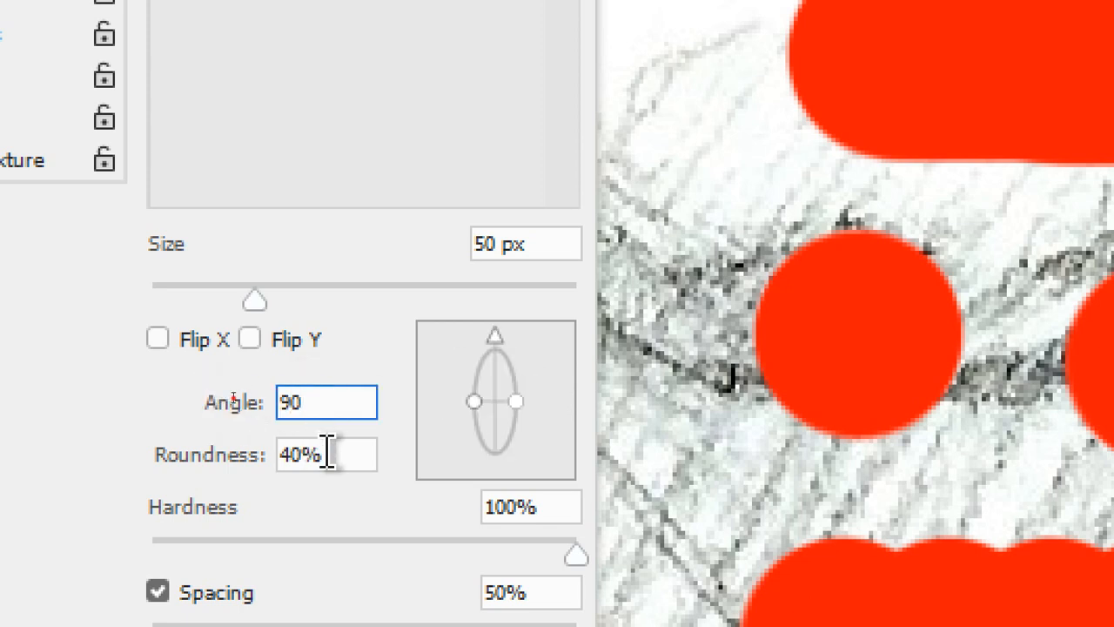
{"action": "left_click", "coordinate": [256, 456]}
{"action": "type", "text": "50"}
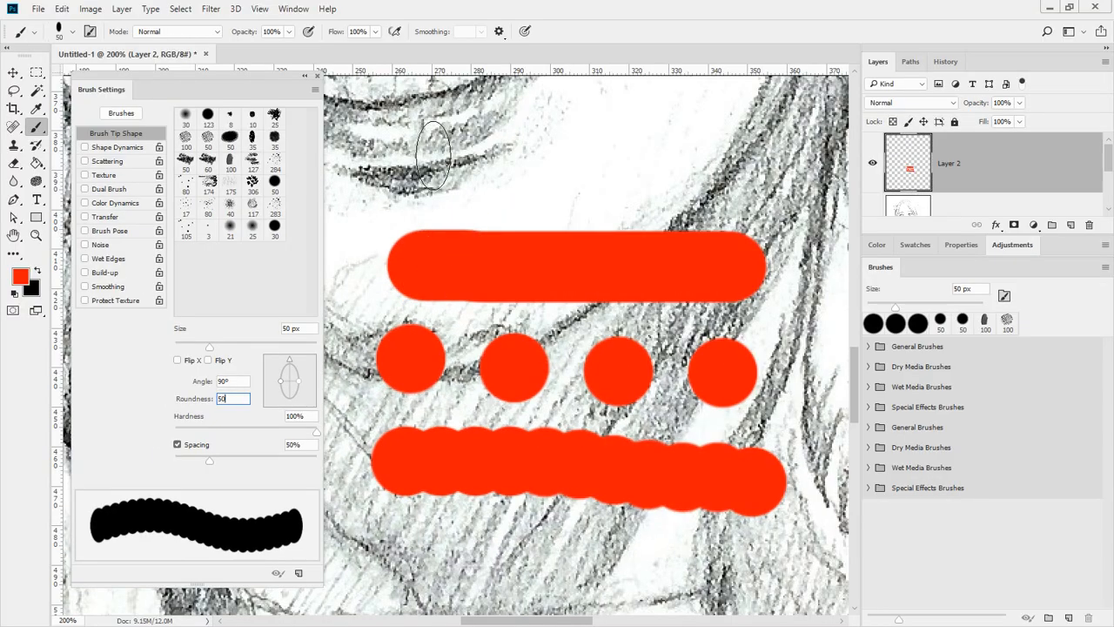
{"action": "left_click_drag", "start_coordinate": [433, 154], "coordinate": [663, 160]}
{"action": "left_click_drag", "start_coordinate": [768, 139], "coordinate": [772, 272]}
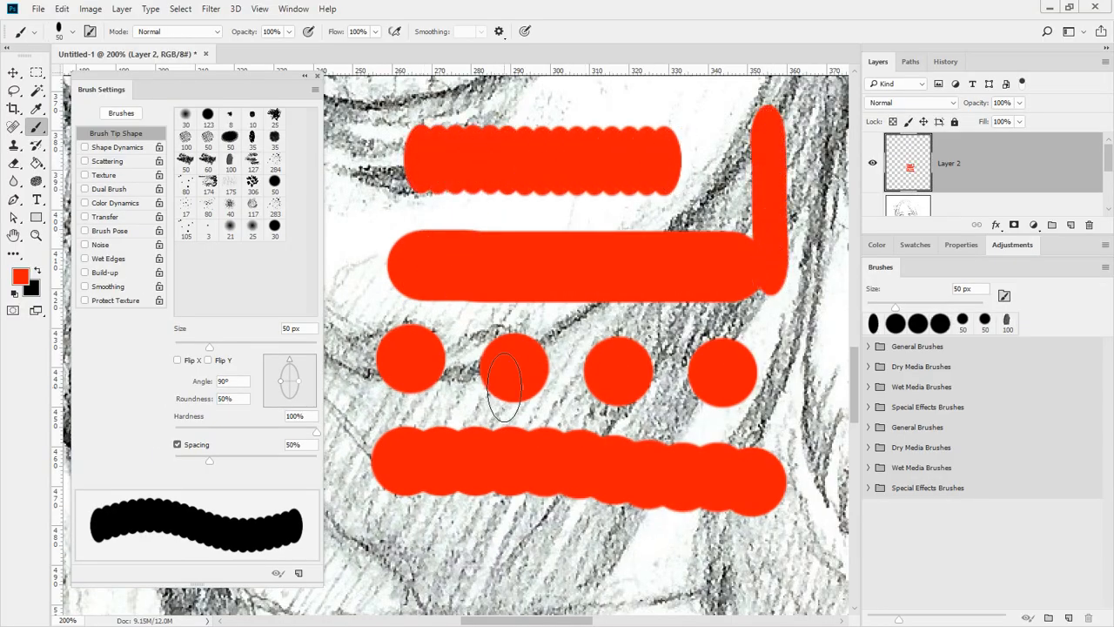